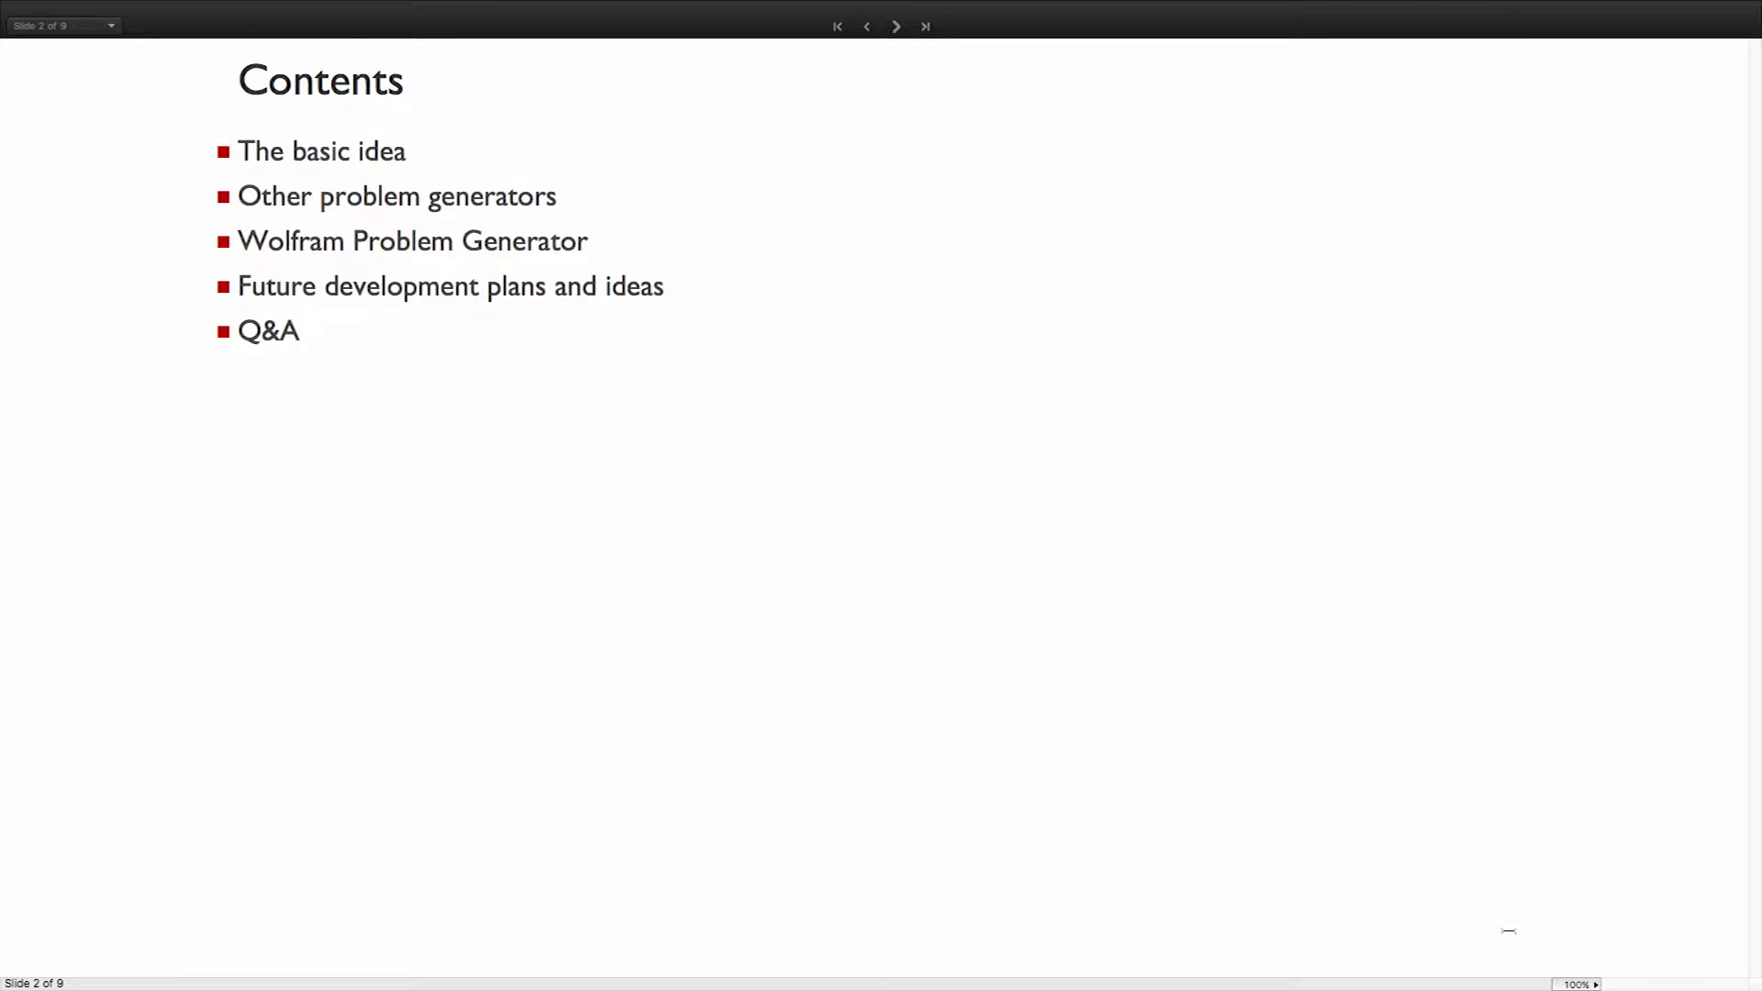
- Raise slide magnification to 150% (via 125%), then advance past Contents to slide 3
{"action": "left_click", "coordinate": [1580, 984]}
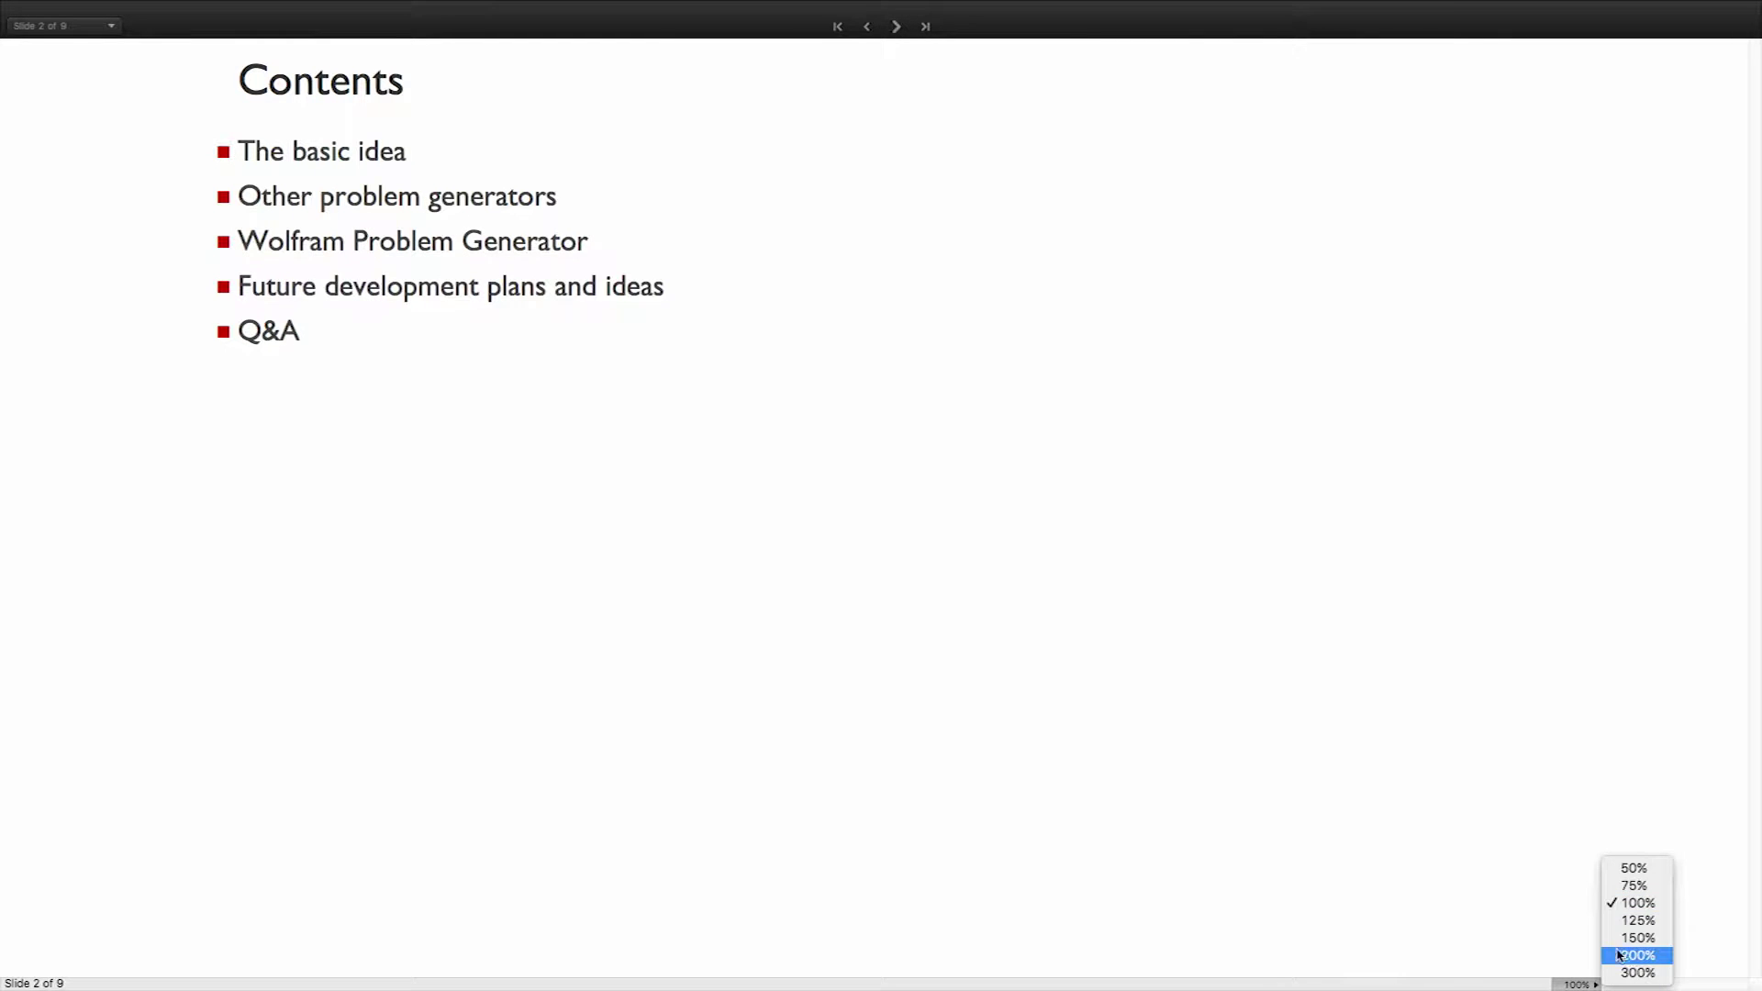
{"action": "left_click", "coordinate": [1637, 923]}
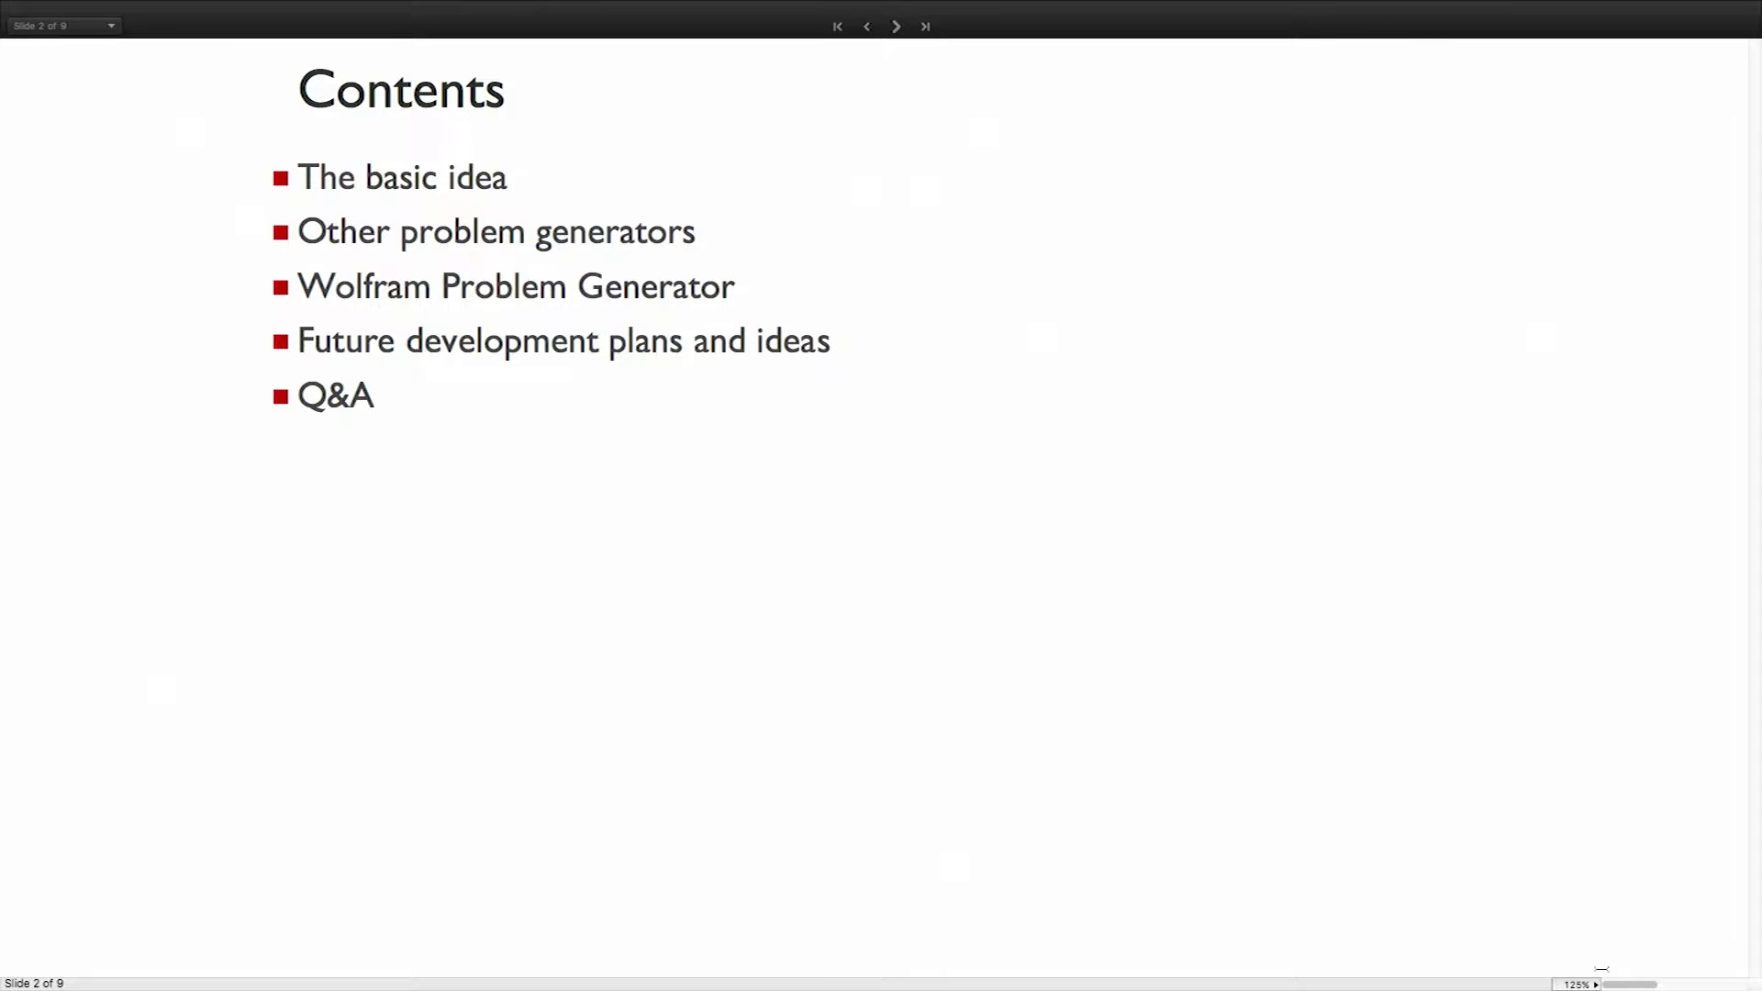
{"action": "left_click", "coordinate": [1585, 983]}
{"action": "left_click", "coordinate": [1628, 934]}
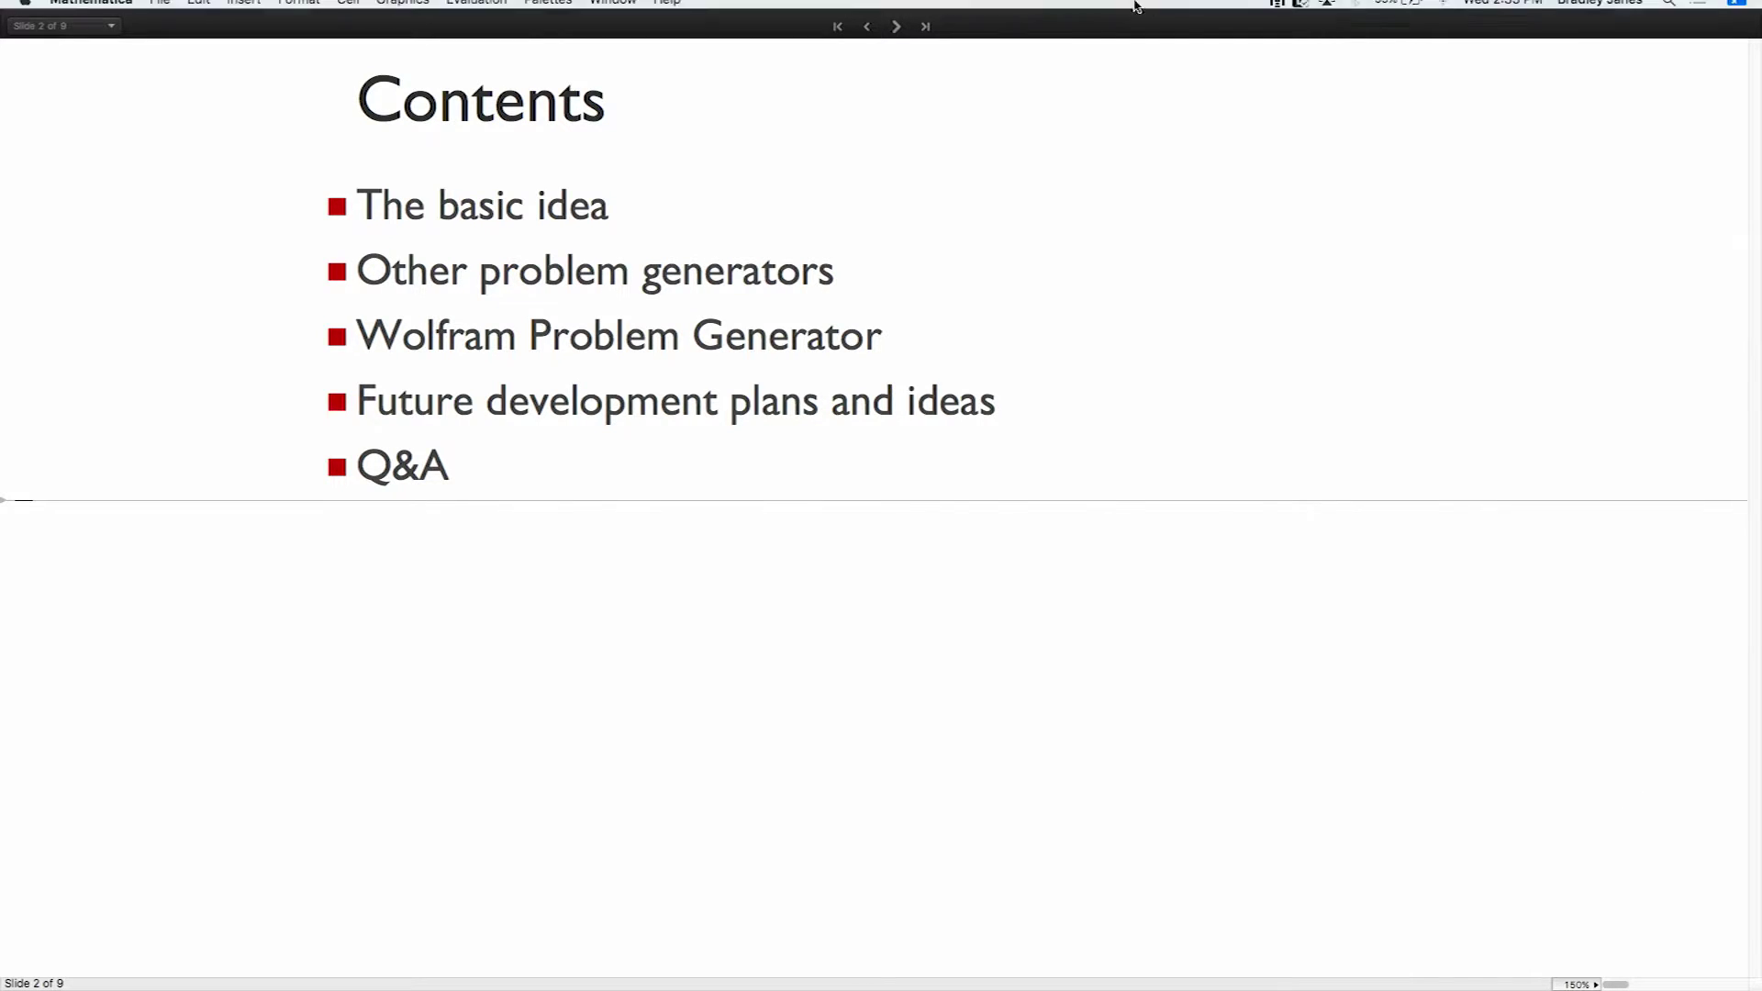
{"action": "left_click", "coordinate": [896, 27]}
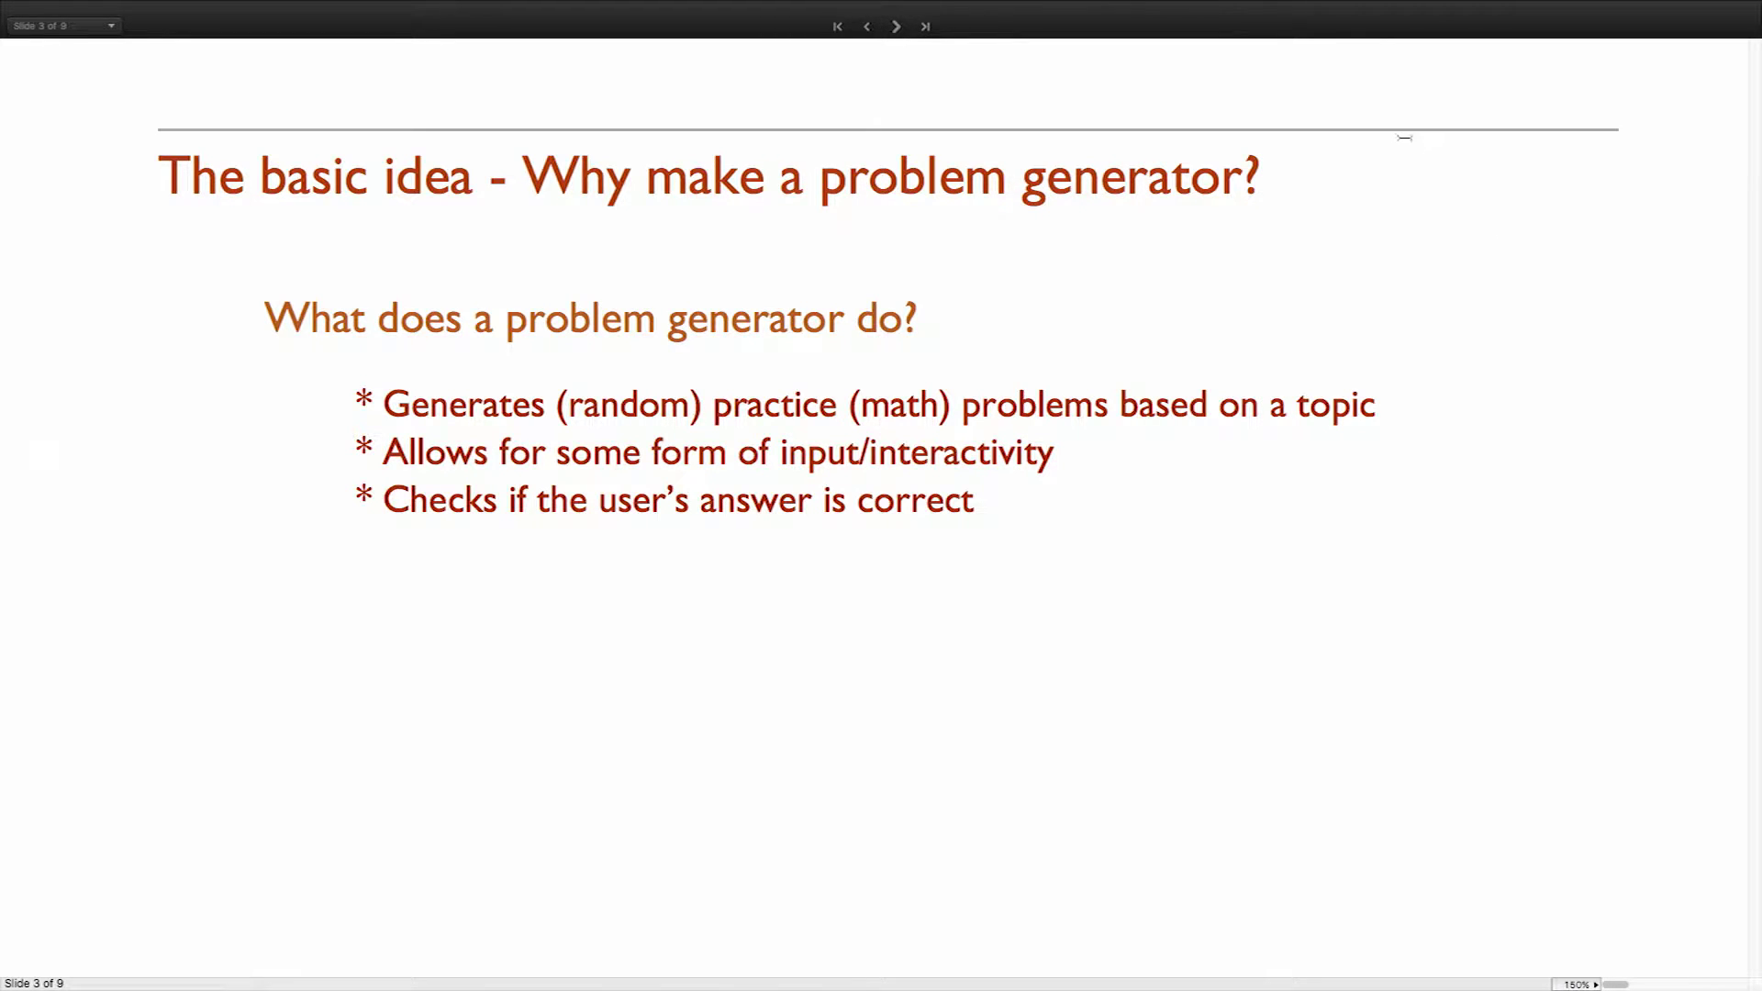
- Advance to slide 4, For educators, and dismiss a stray context menu
{"action": "left_click", "coordinate": [895, 28]}
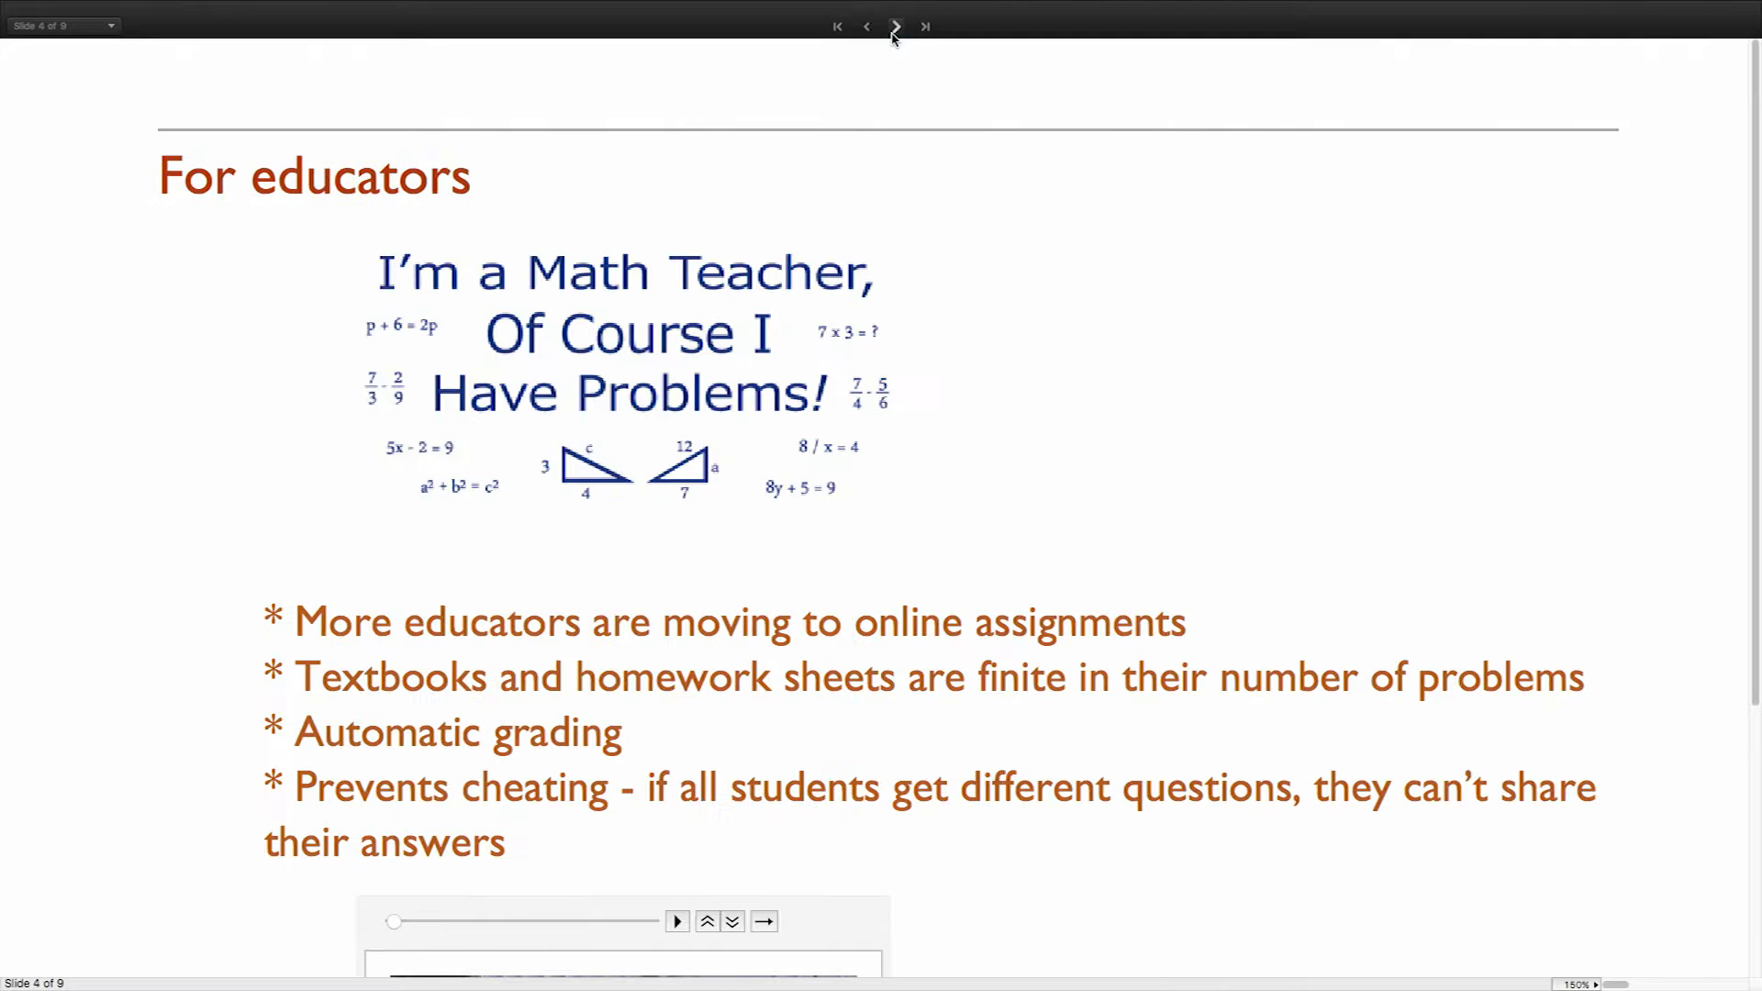
{"action": "right_click", "coordinate": [1211, 166]}
{"action": "left_click", "coordinate": [1162, 174]}
- Scroll down to the embedded classroom video on slide 4 and start it playing
{"action": "scroll", "coordinate": [1163, 174], "scroll_direction": "down", "scroll_amount": 1}
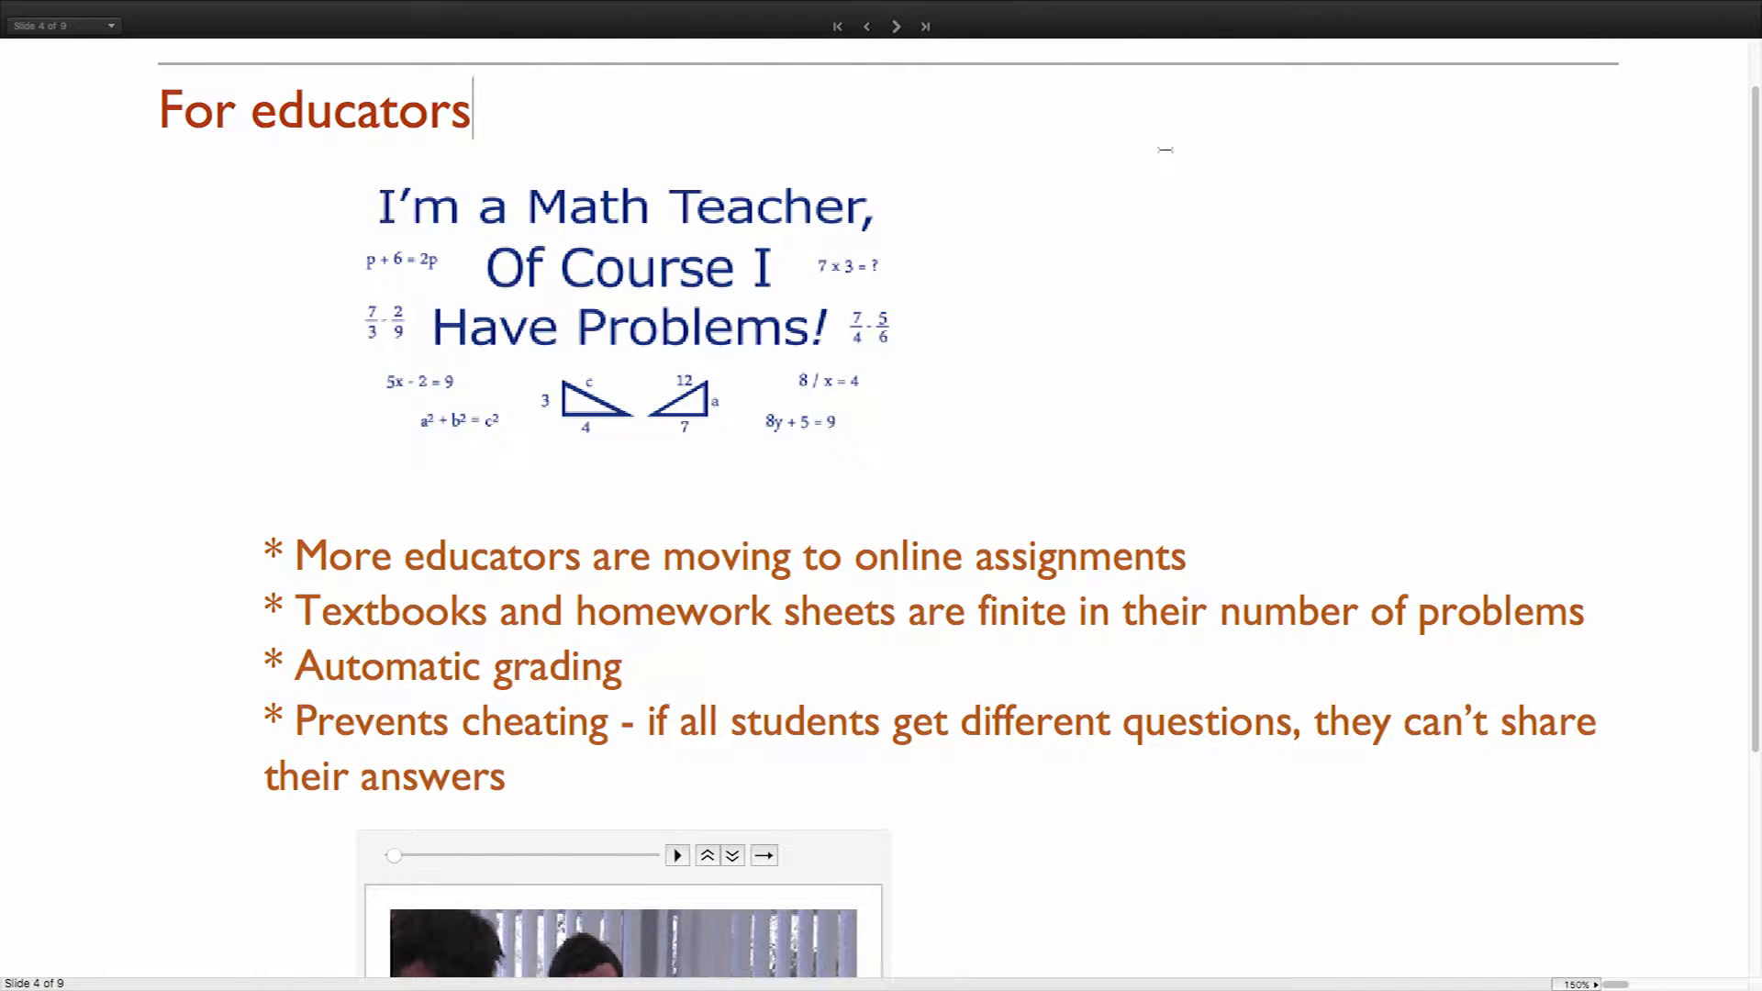
{"action": "scroll", "coordinate": [1165, 150], "scroll_direction": "down", "scroll_amount": 1}
{"action": "scroll", "coordinate": [1166, 150], "scroll_direction": "up", "scroll_amount": 2}
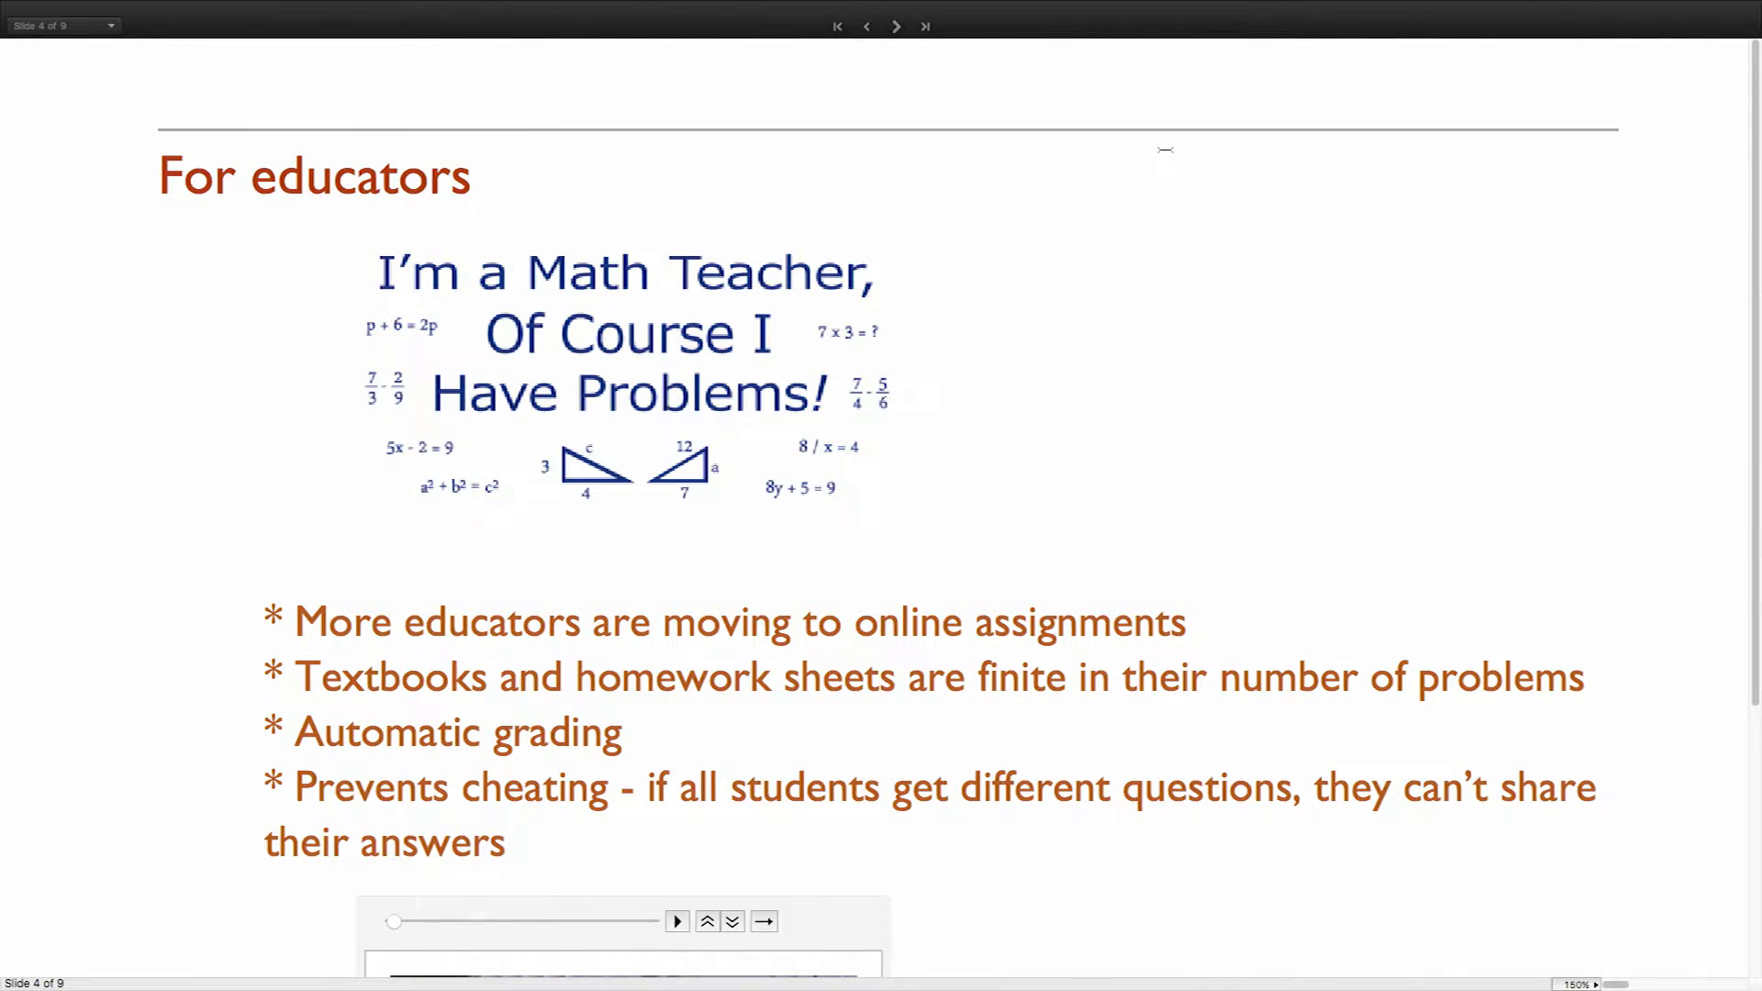
{"action": "scroll", "coordinate": [1165, 149], "scroll_direction": "down", "scroll_amount": 1}
{"action": "scroll", "coordinate": [1165, 149], "scroll_direction": "down", "scroll_amount": 3}
{"action": "scroll", "coordinate": [1165, 150], "scroll_direction": "down", "scroll_amount": 3}
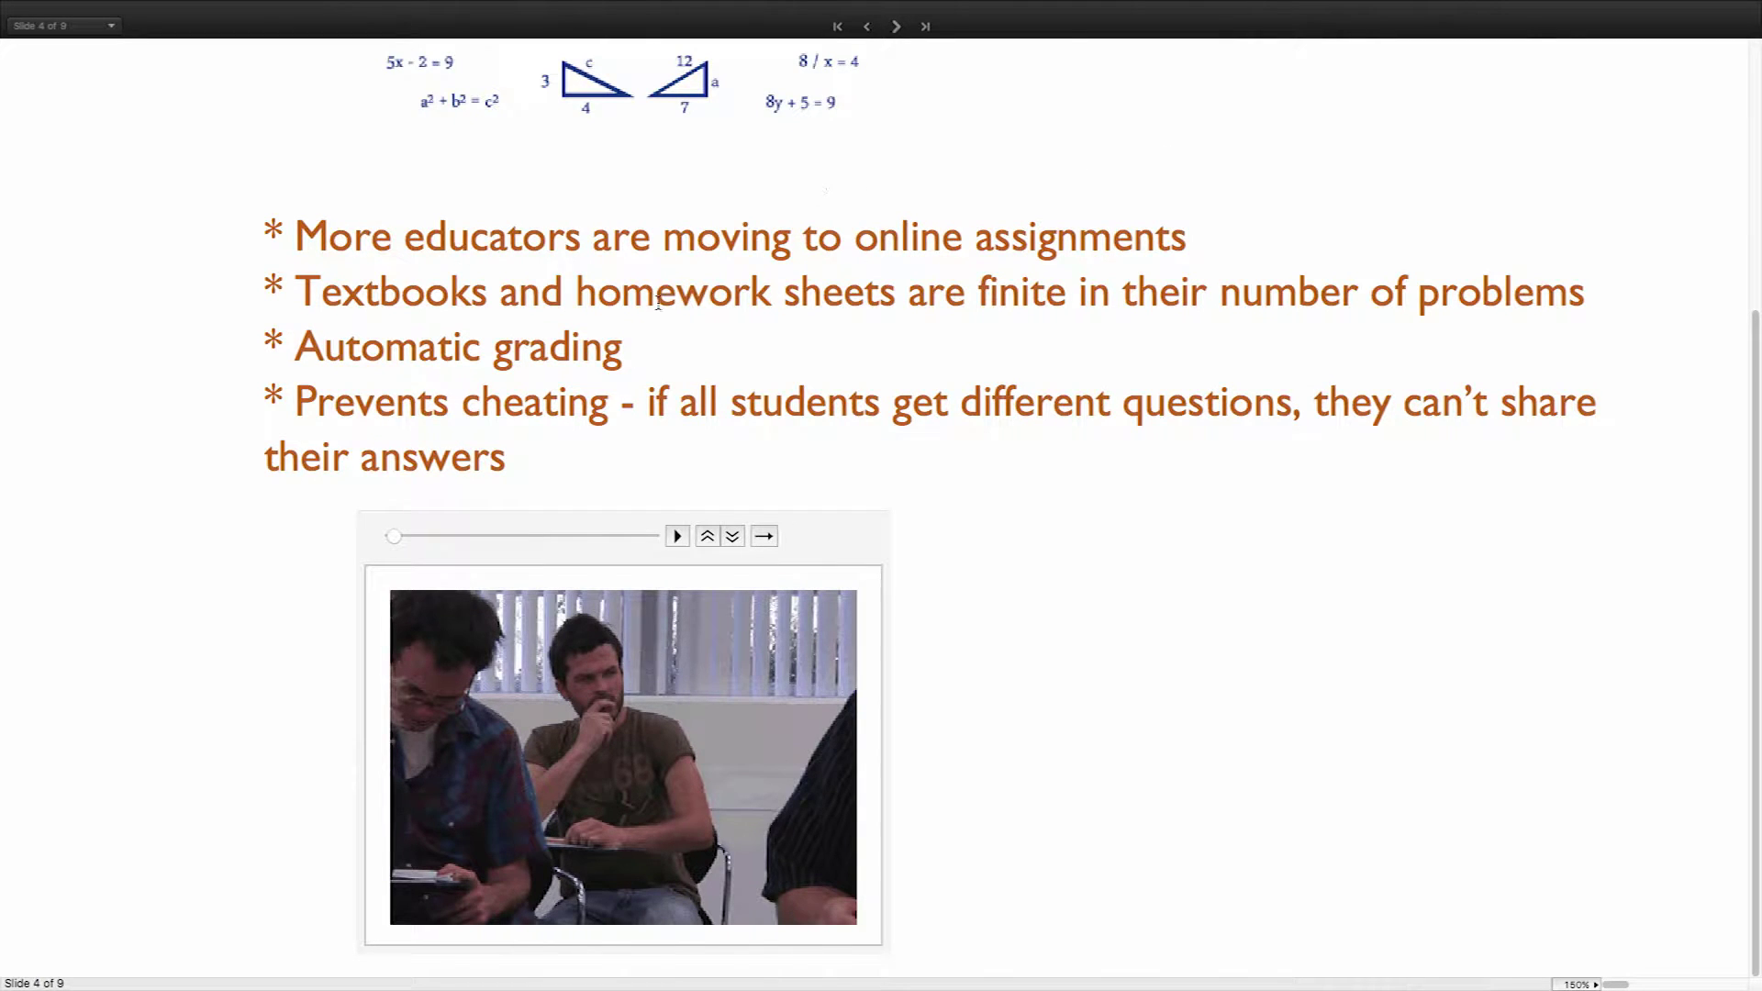
{"action": "left_click", "coordinate": [678, 535]}
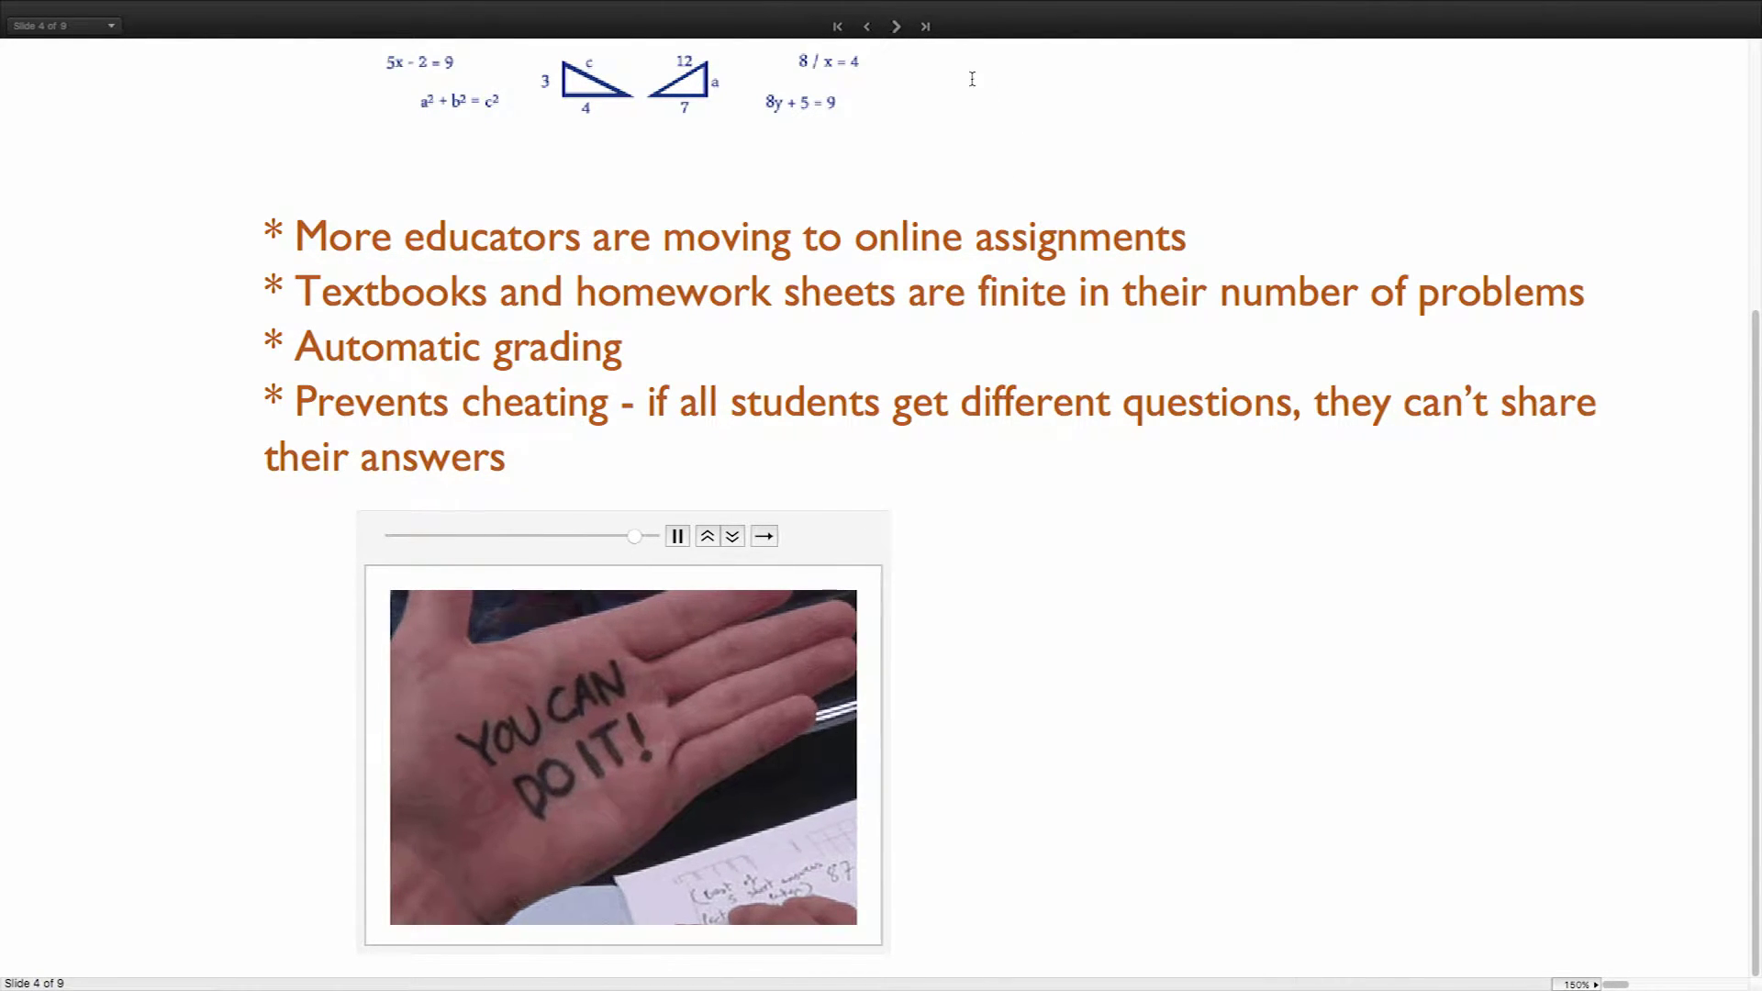
- Advance through slide 5, For students, to slide 6, Issues with other problem generators
{"action": "left_click", "coordinate": [896, 28]}
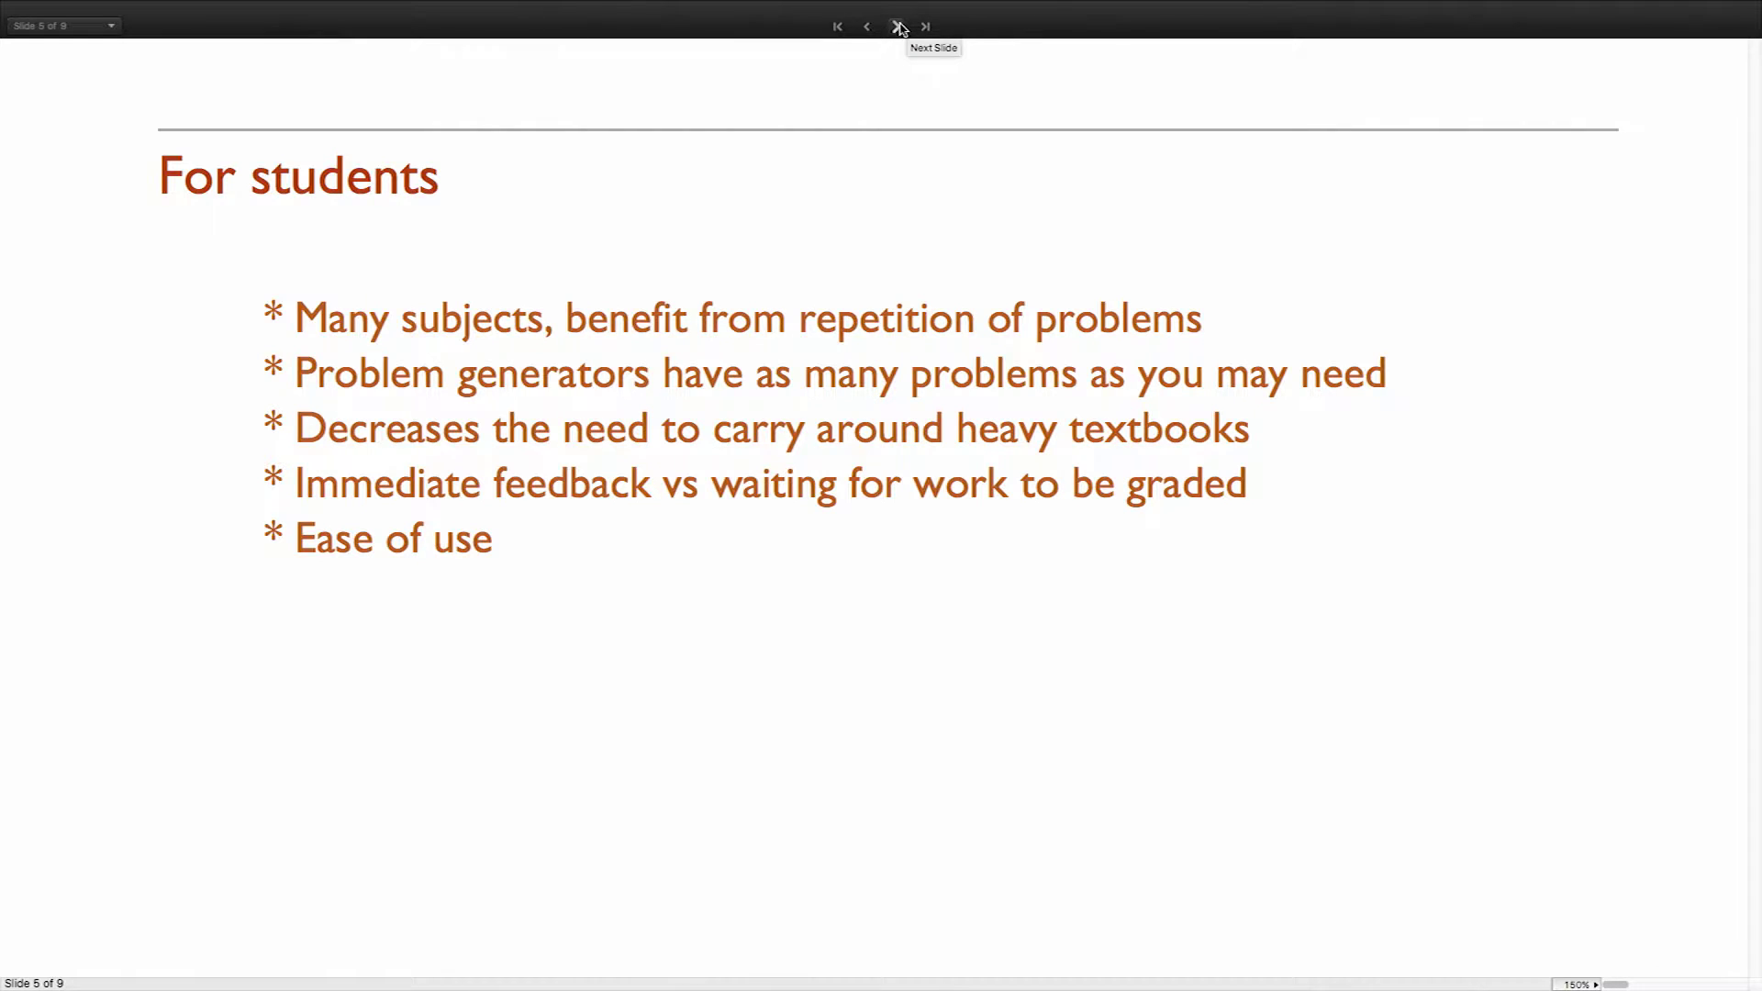
{"action": "left_click", "coordinate": [898, 26]}
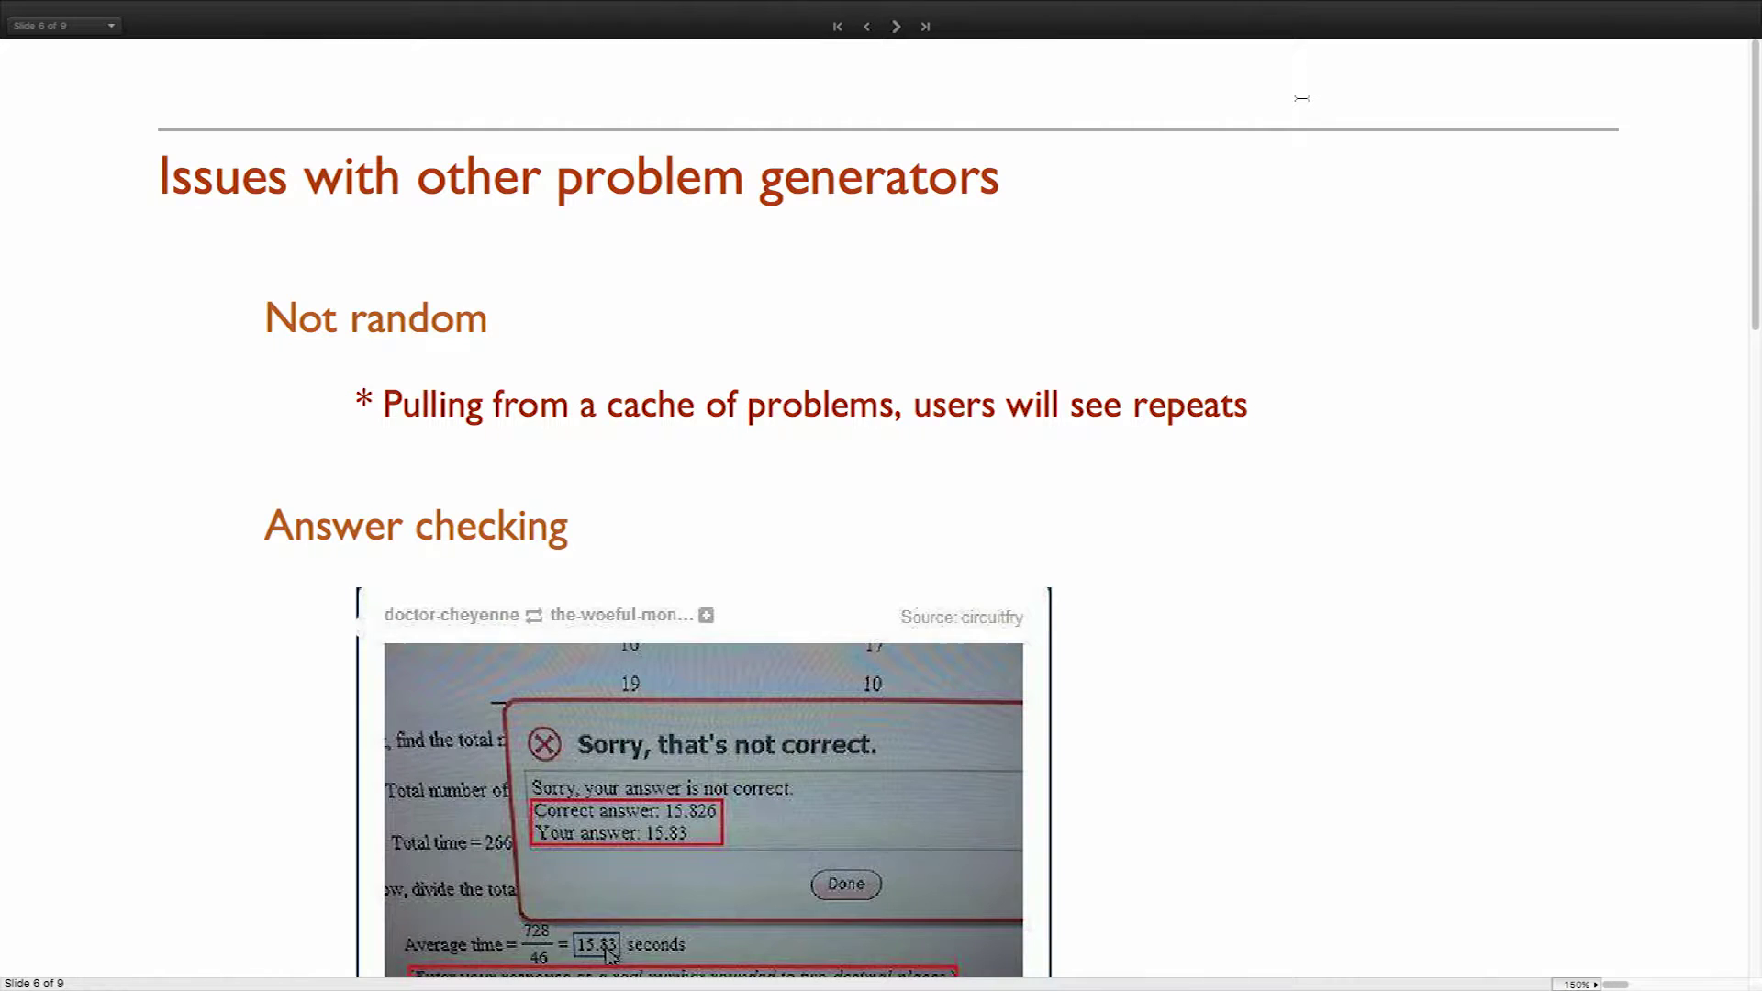
- Scroll slide 6 past the answer-matching and rounding bullets to the No feedback example, Problem 23.39
{"action": "scroll", "coordinate": [1301, 98], "scroll_direction": "down", "scroll_amount": 1}
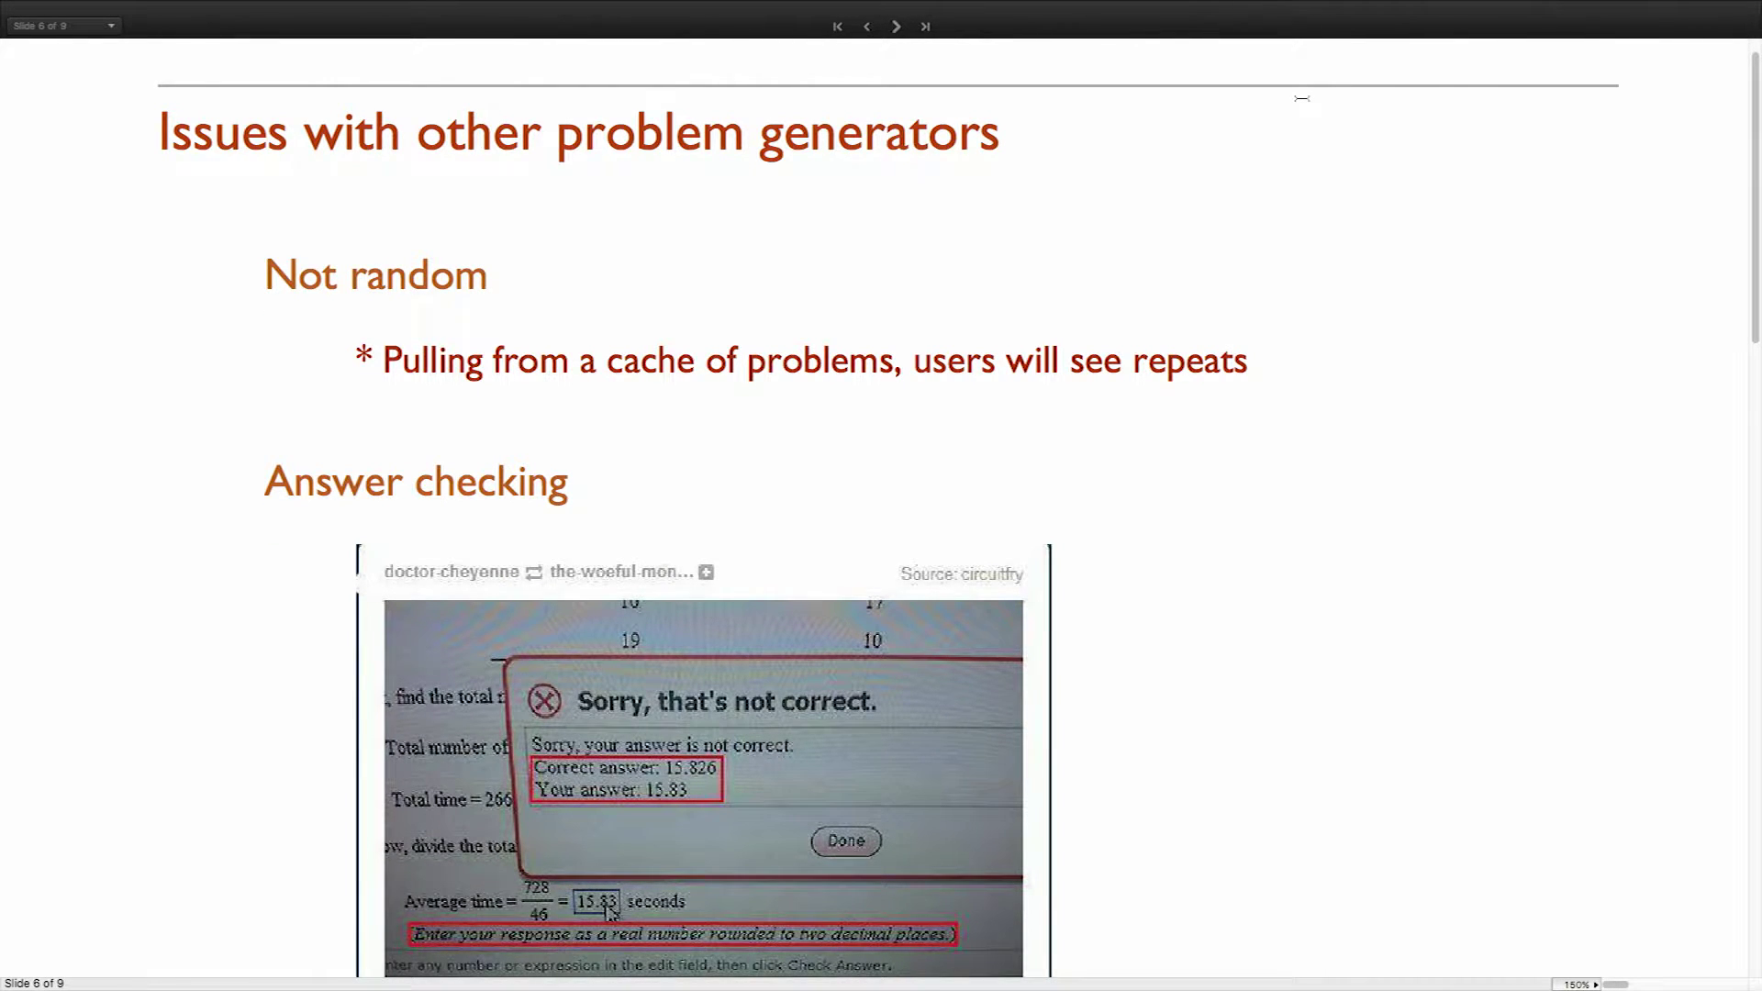
{"action": "scroll", "coordinate": [1301, 98], "scroll_direction": "down", "scroll_amount": 9}
{"action": "scroll", "coordinate": [1301, 98], "scroll_direction": "down", "scroll_amount": 6}
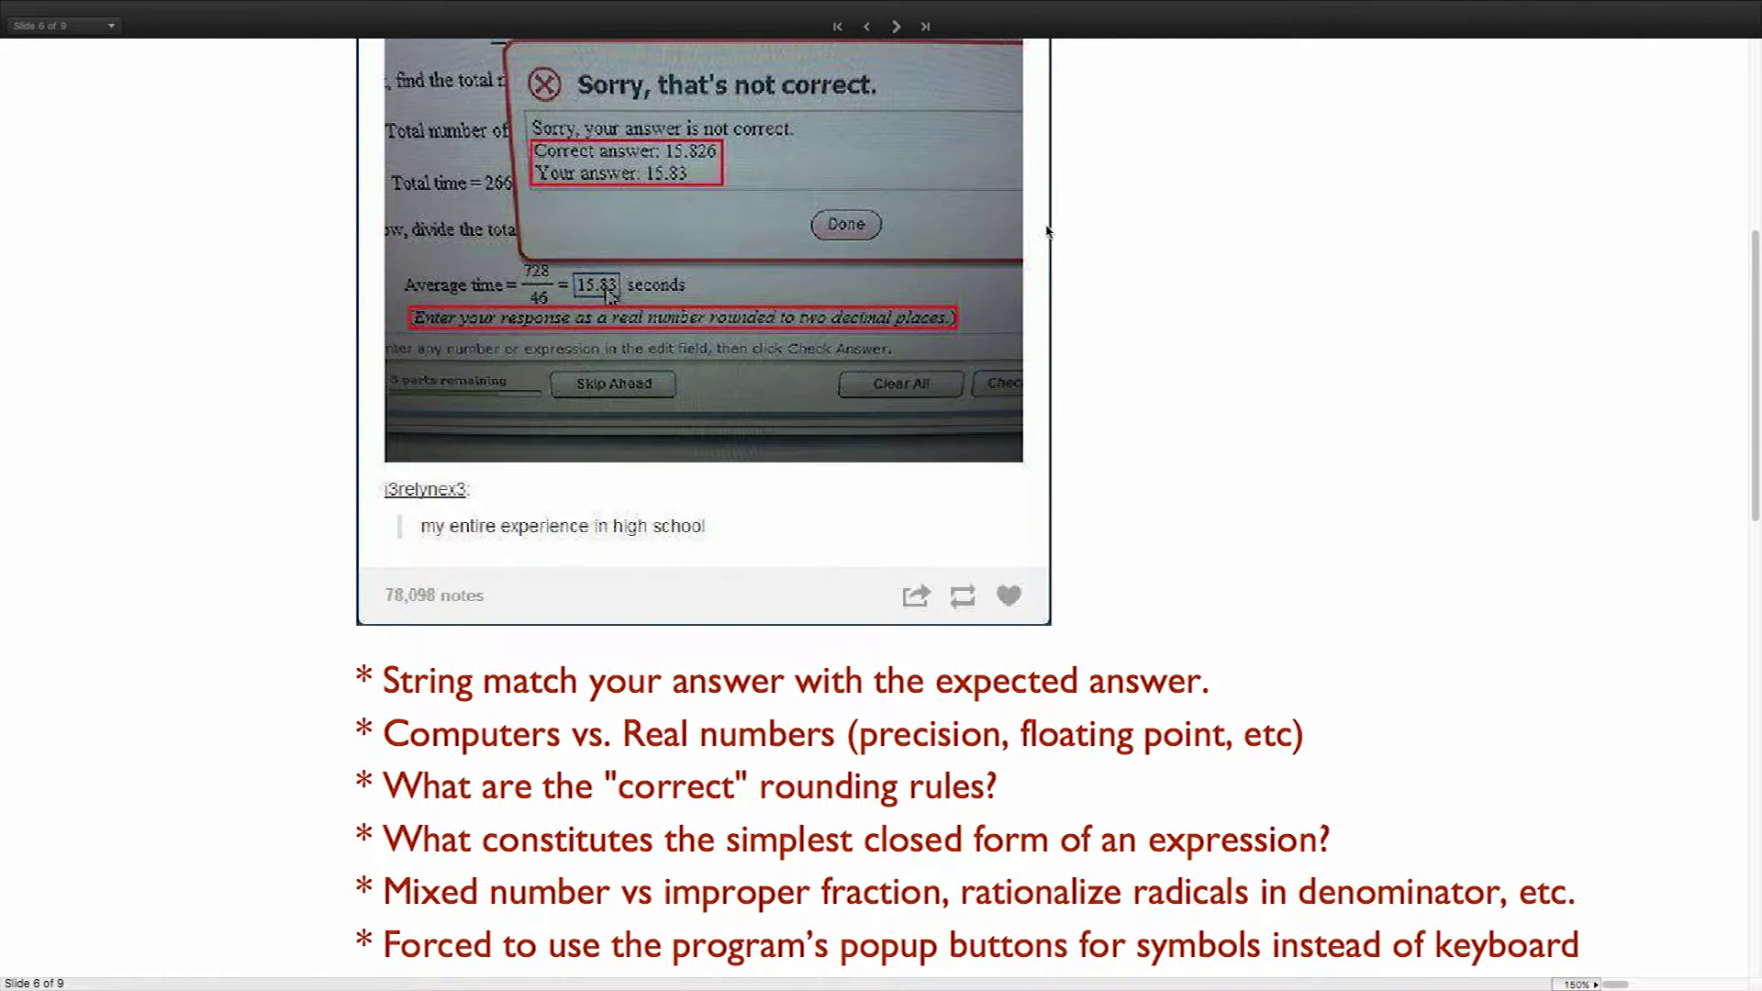
{"action": "scroll", "coordinate": [1159, 239], "scroll_direction": "down", "scroll_amount": 3}
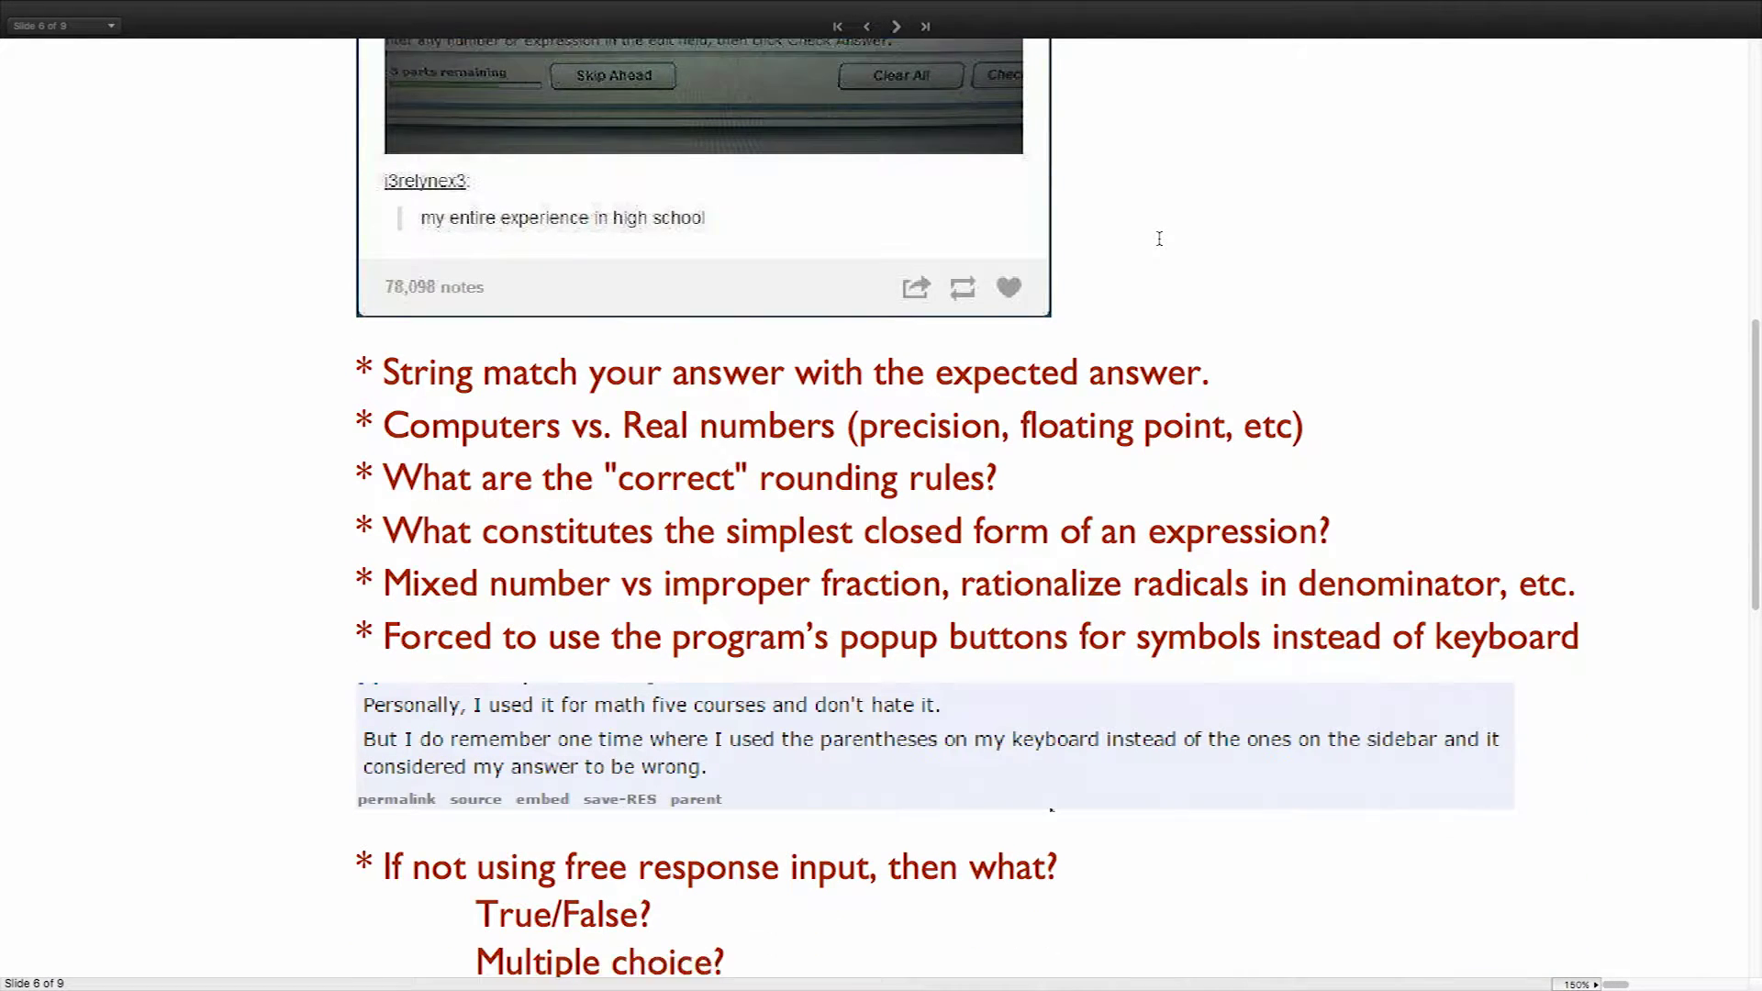
{"action": "scroll", "coordinate": [1159, 238], "scroll_direction": "down", "scroll_amount": 1}
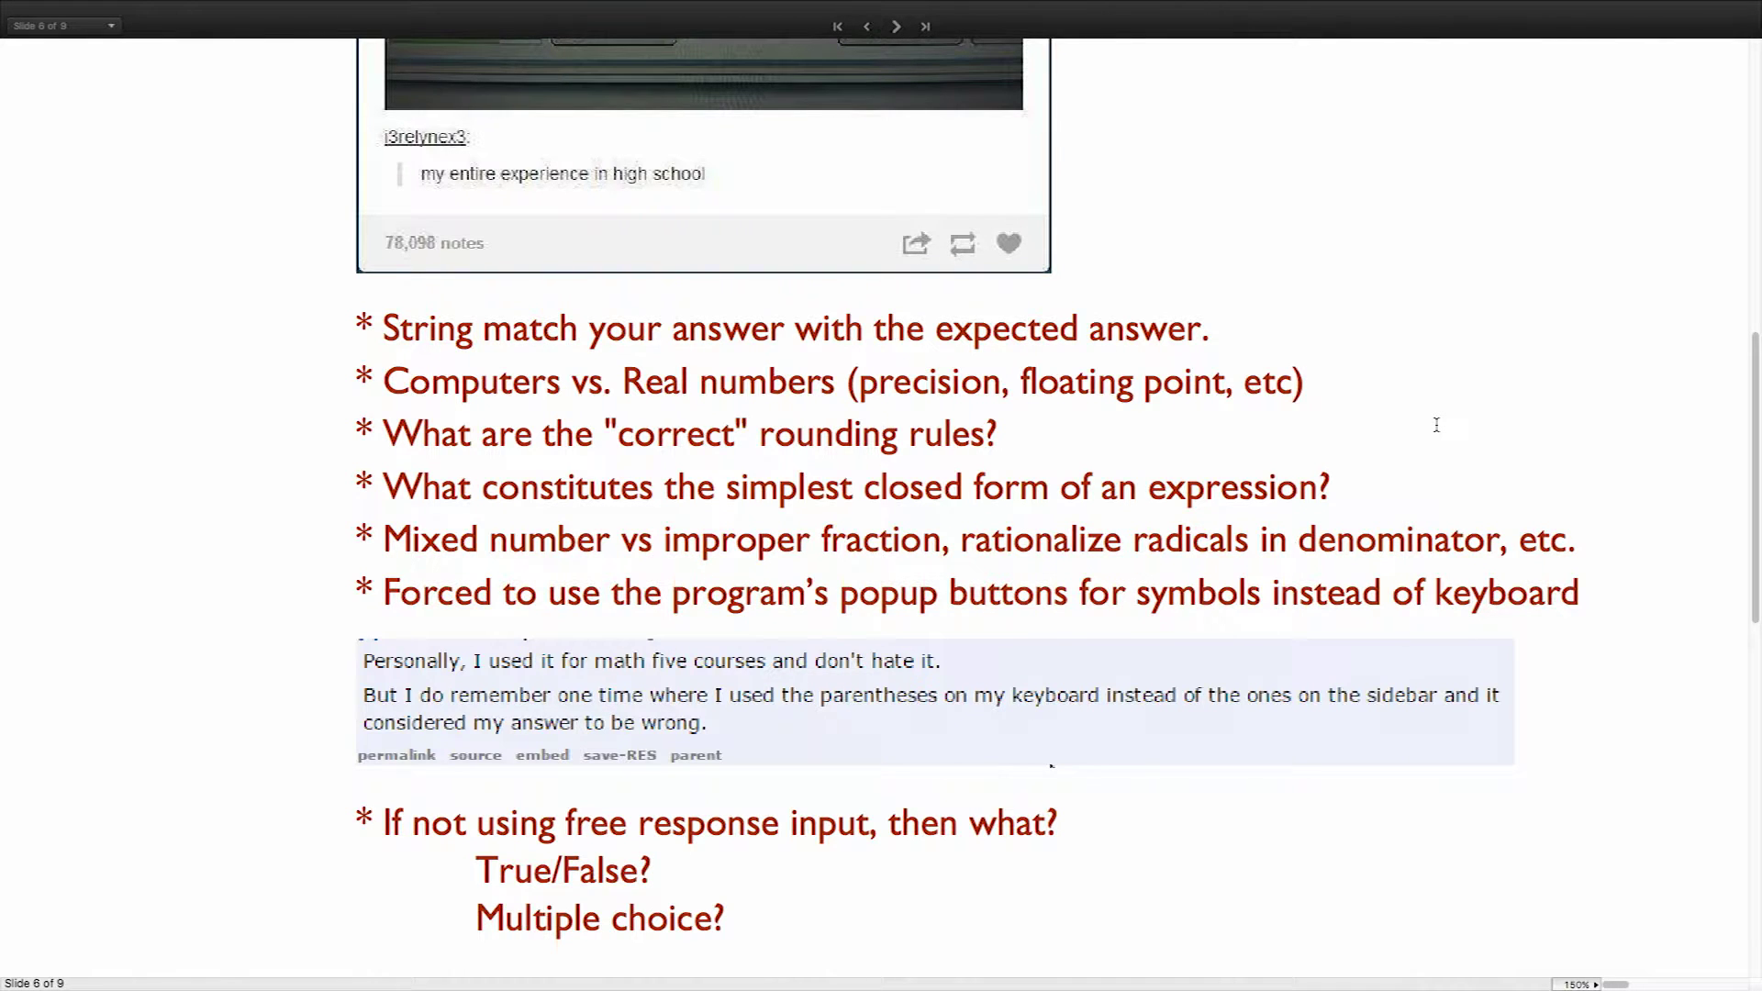
{"action": "scroll", "coordinate": [1435, 424], "scroll_direction": "down", "scroll_amount": 3}
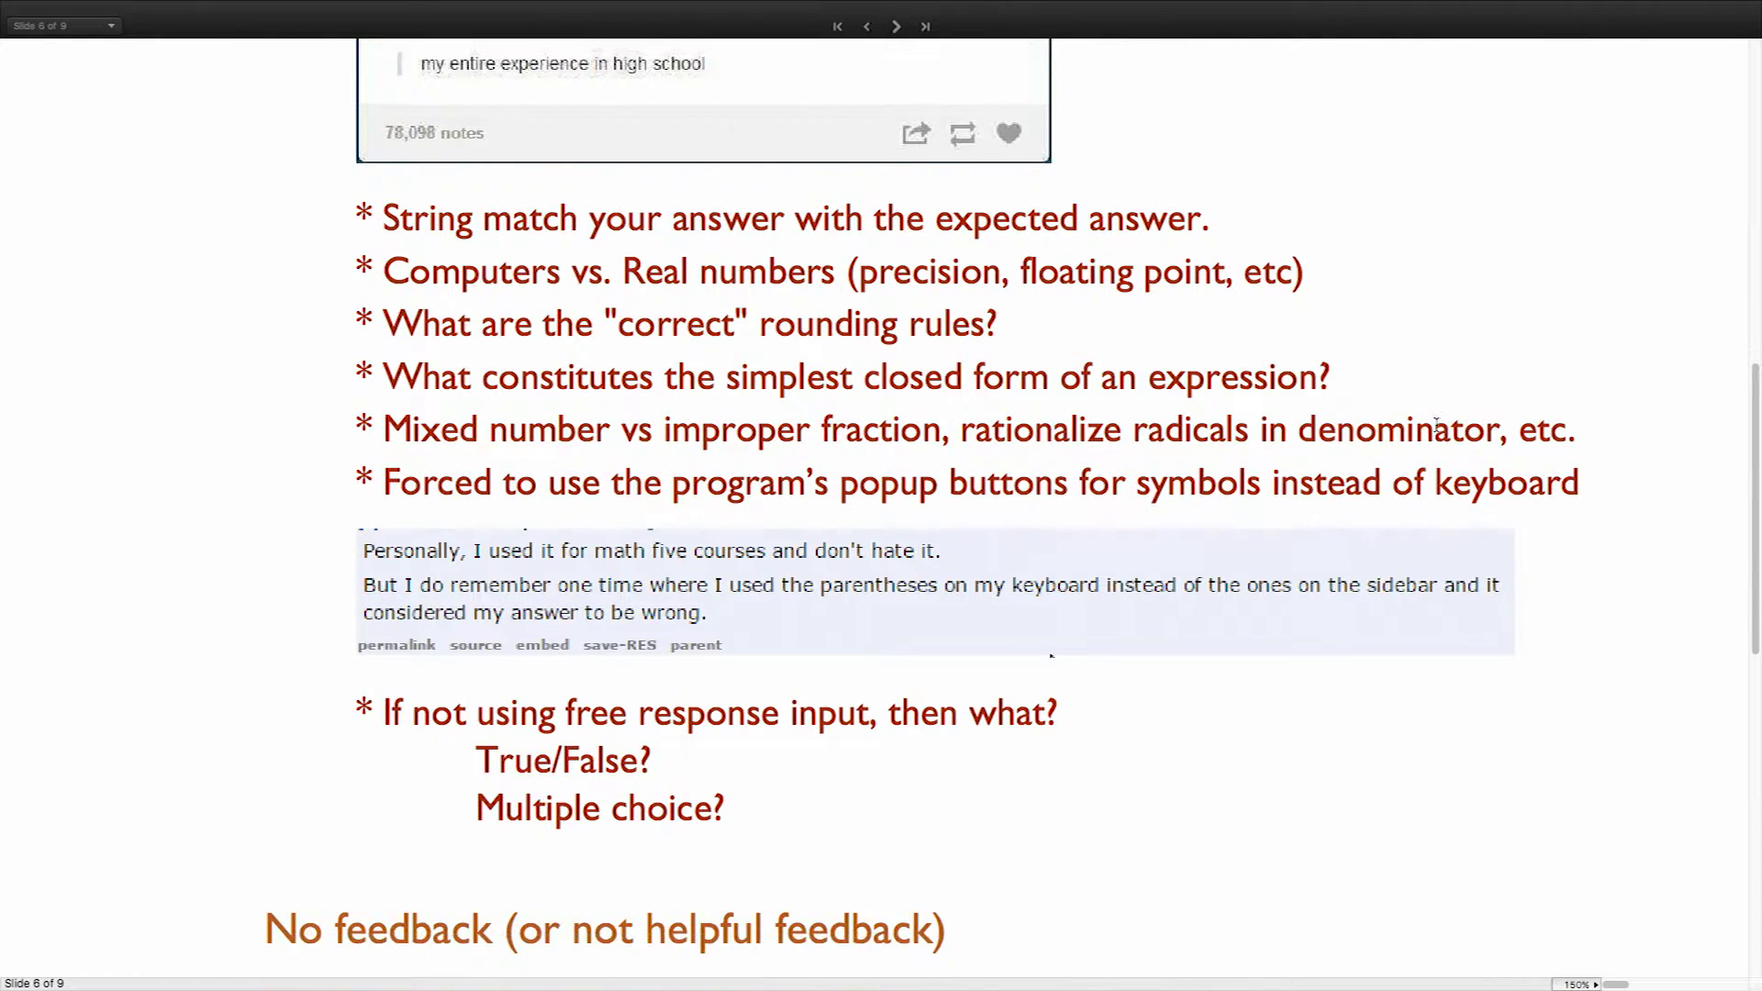
{"action": "scroll", "coordinate": [1436, 425], "scroll_direction": "down", "scroll_amount": 3}
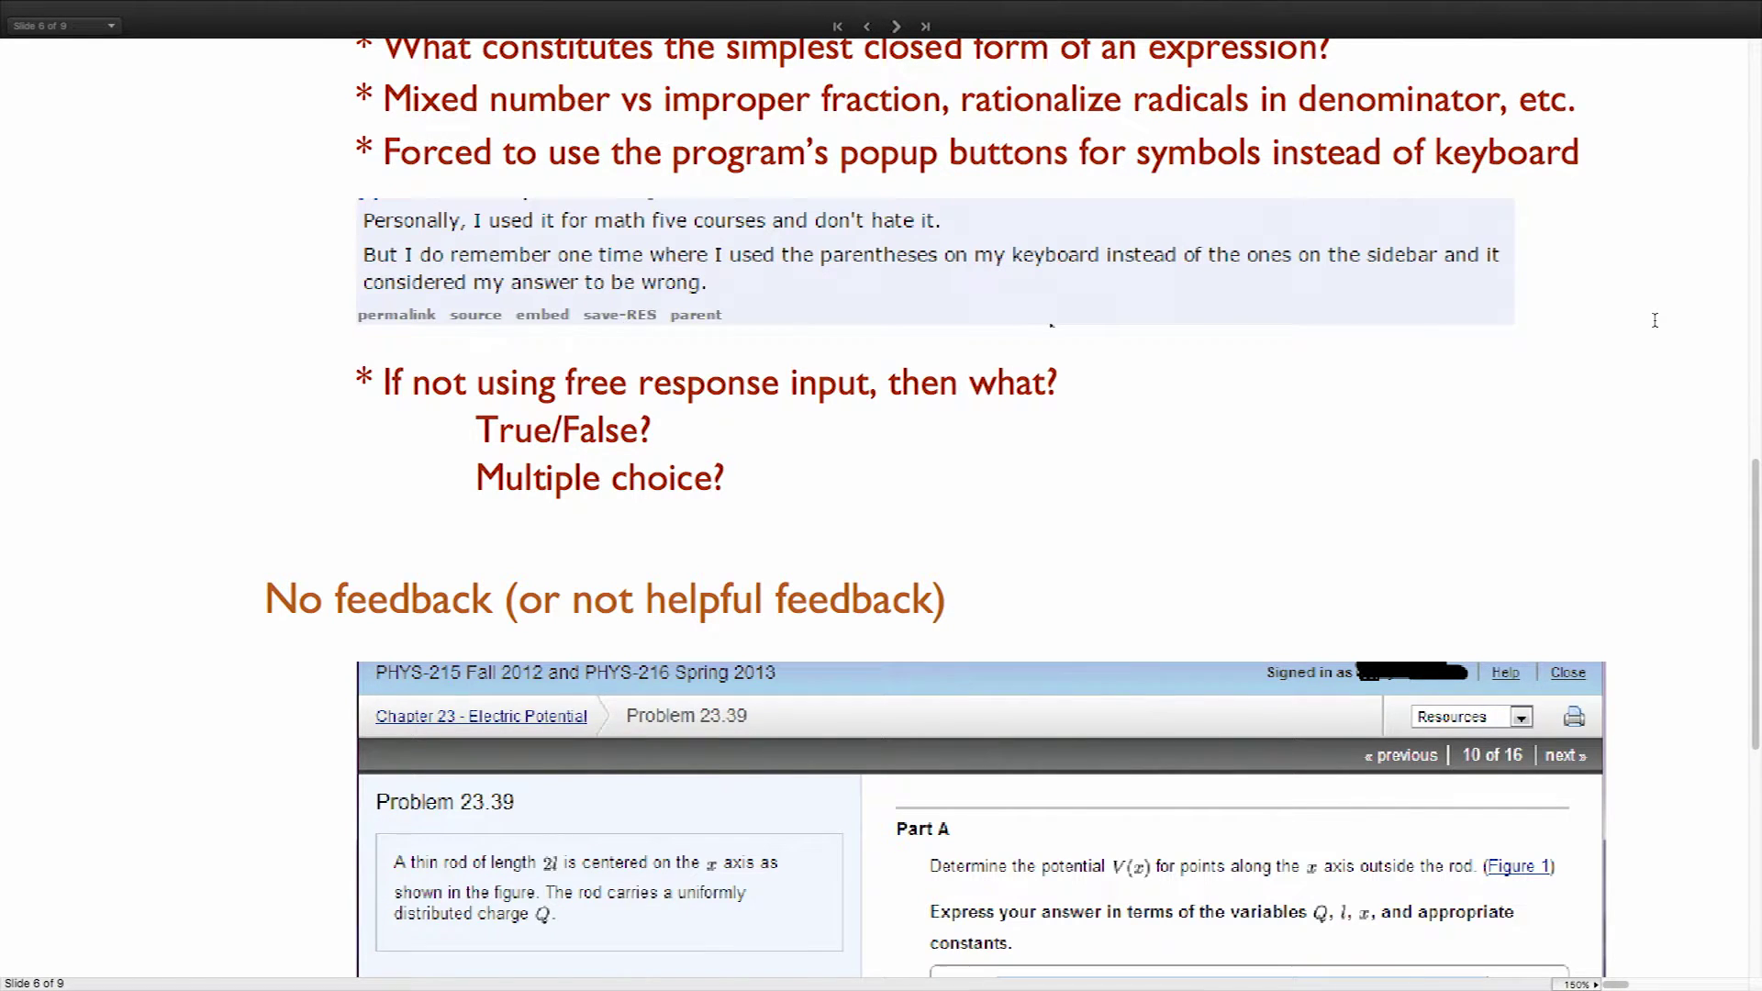
- Scroll to the bottom of slide 6, ending at 'Many students do not like these systems'
{"action": "scroll", "coordinate": [1654, 319], "scroll_direction": "down", "scroll_amount": 3}
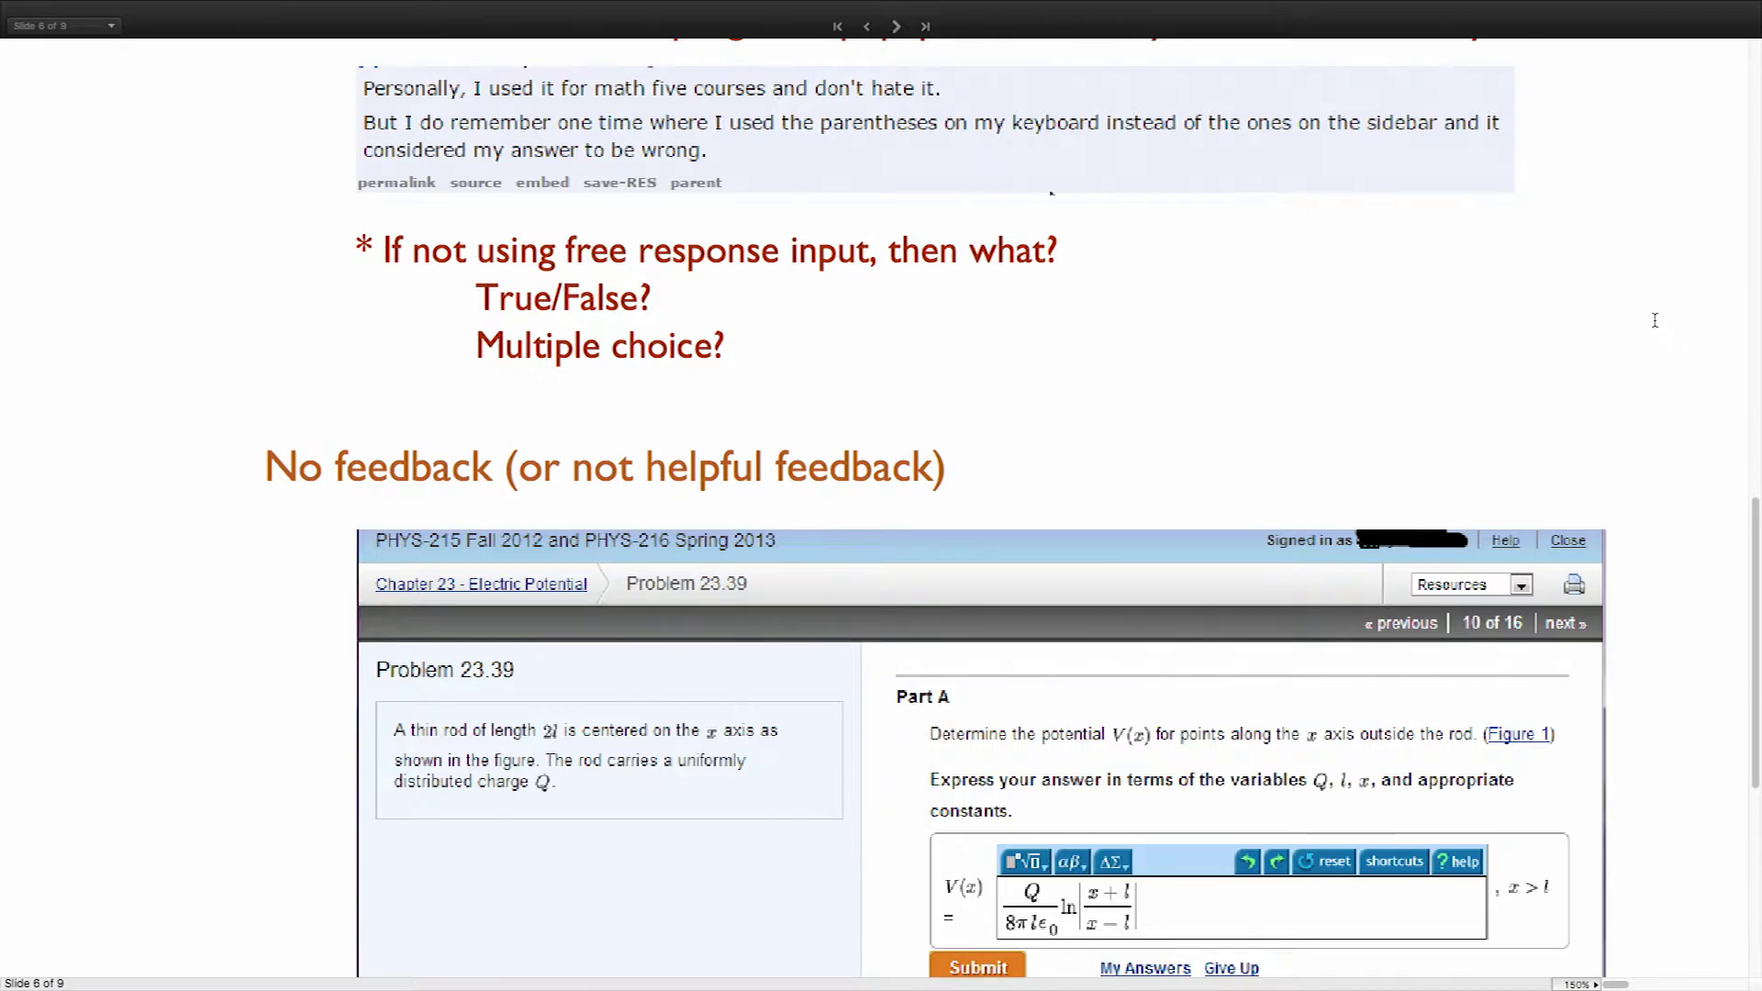
{"action": "scroll", "coordinate": [1654, 319], "scroll_direction": "down", "scroll_amount": 2}
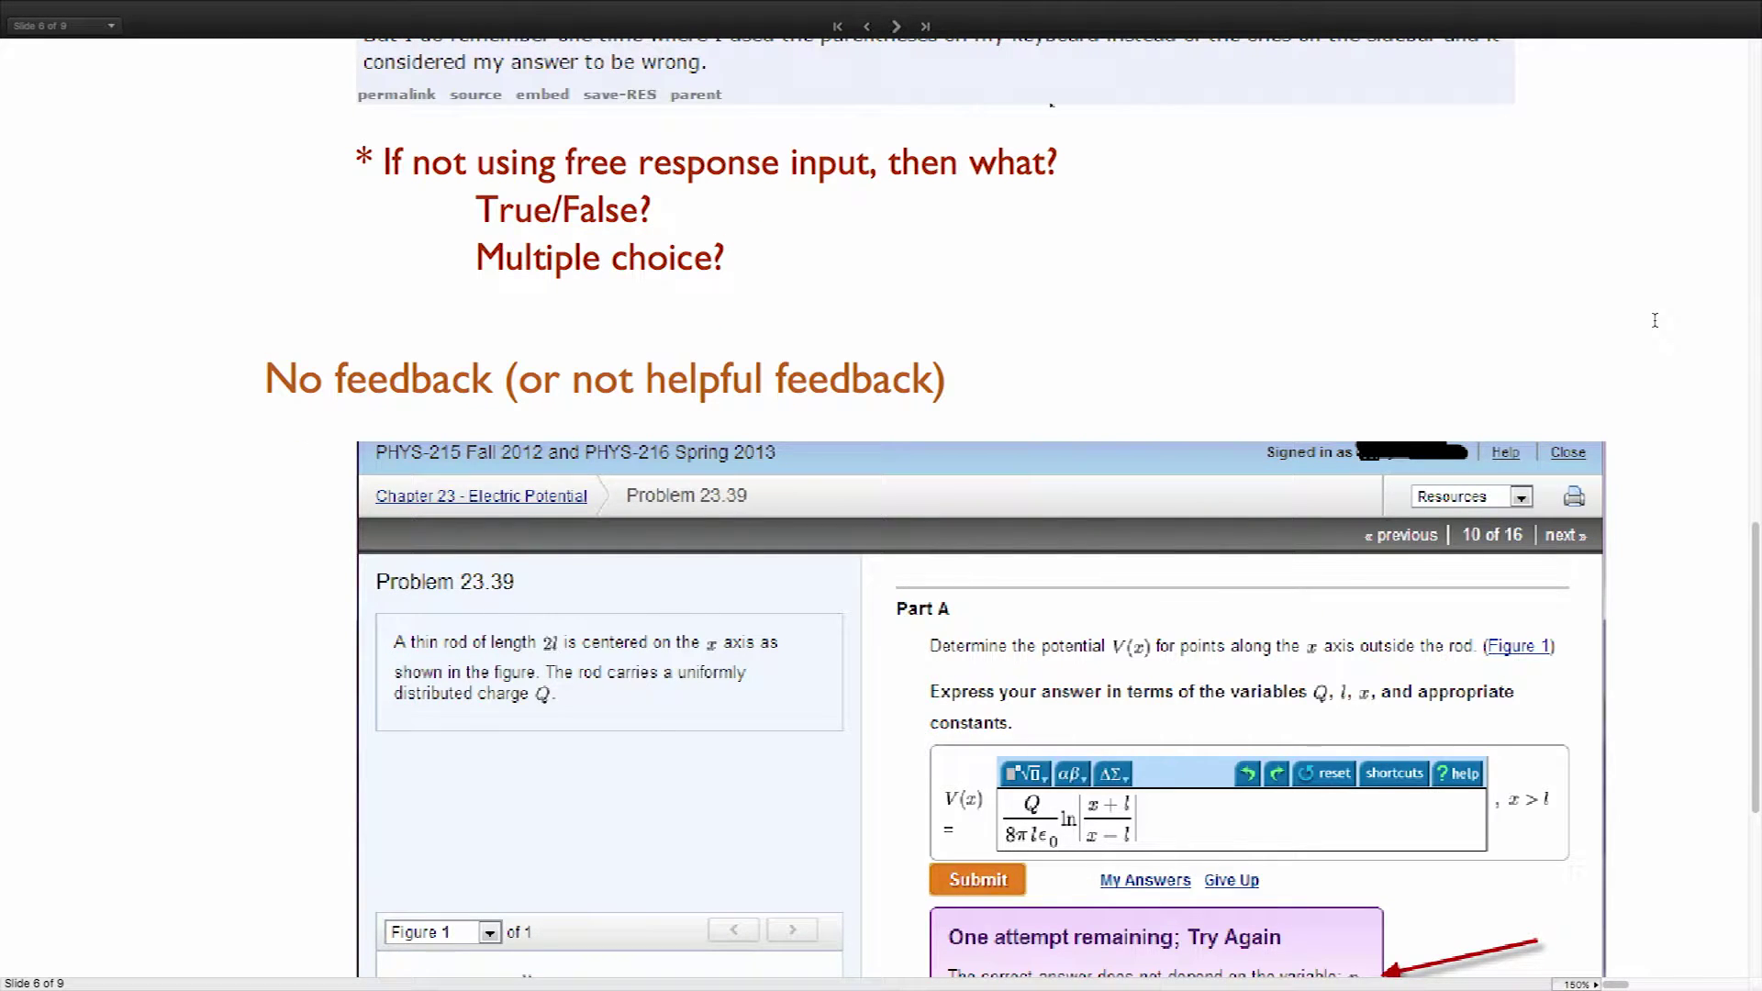
{"action": "scroll", "coordinate": [1654, 319], "scroll_direction": "down", "scroll_amount": 2}
{"action": "scroll", "coordinate": [1654, 320], "scroll_direction": "down", "scroll_amount": 3}
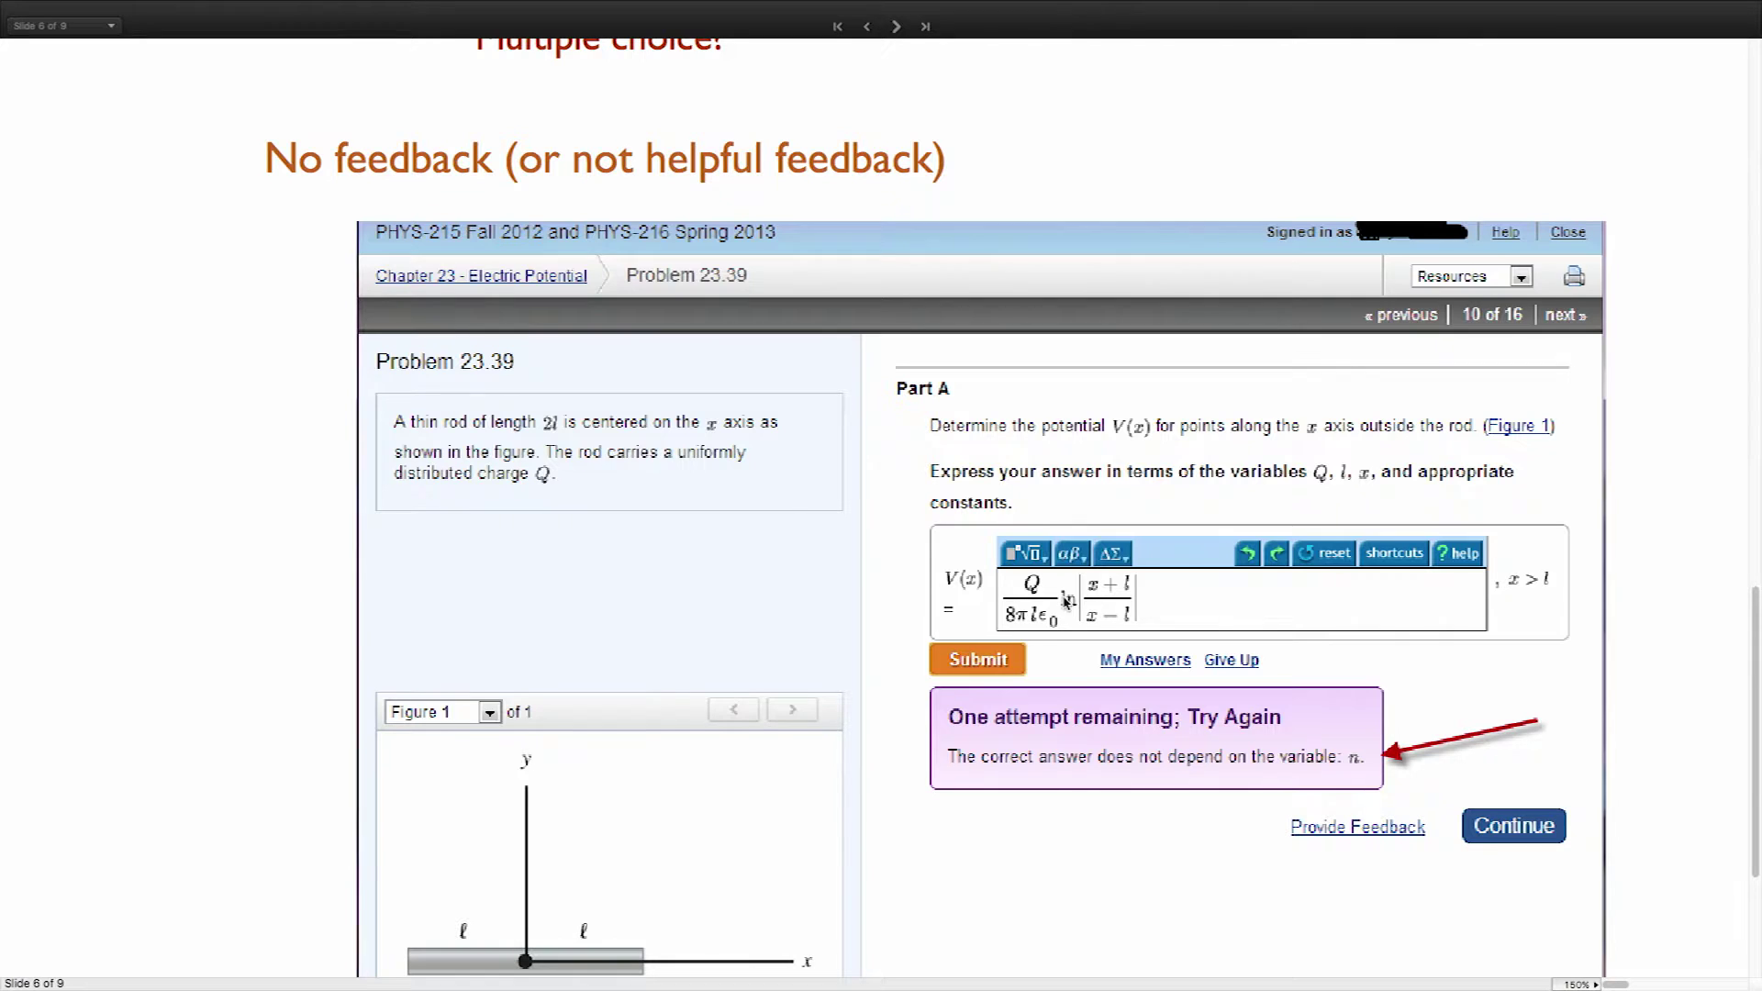
{"action": "scroll", "coordinate": [1213, 603], "scroll_direction": "down", "scroll_amount": 4}
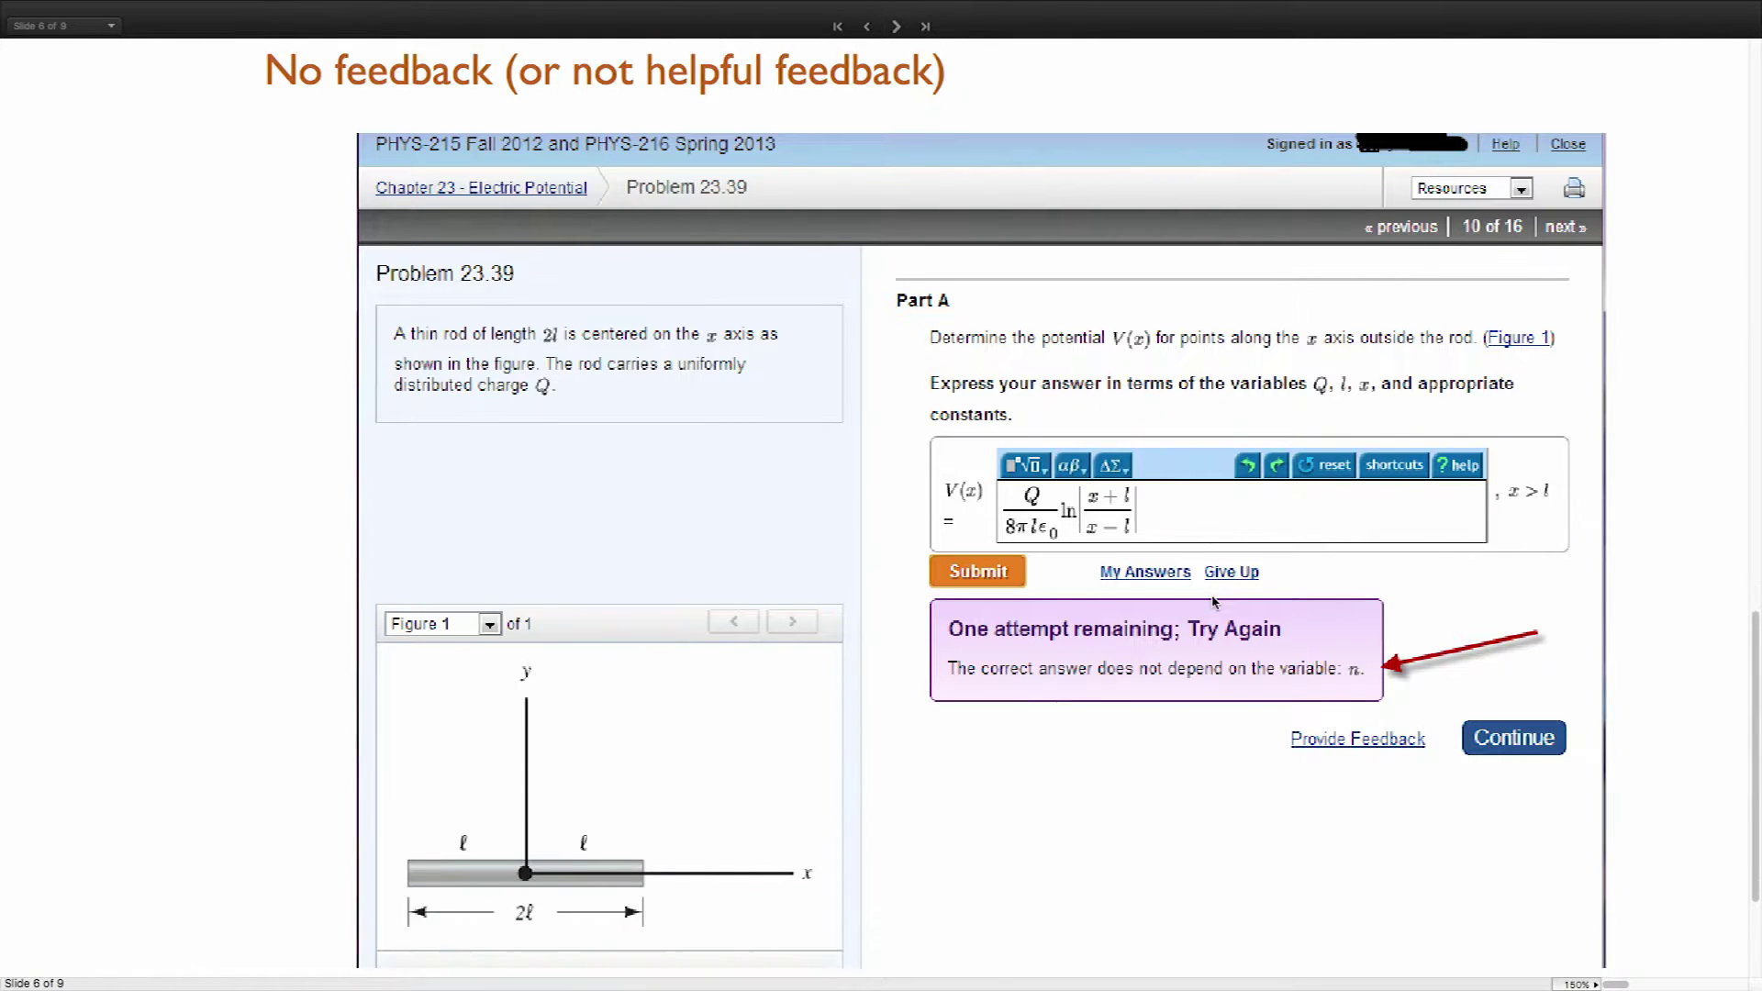
{"action": "scroll", "coordinate": [1213, 603], "scroll_direction": "down", "scroll_amount": 1}
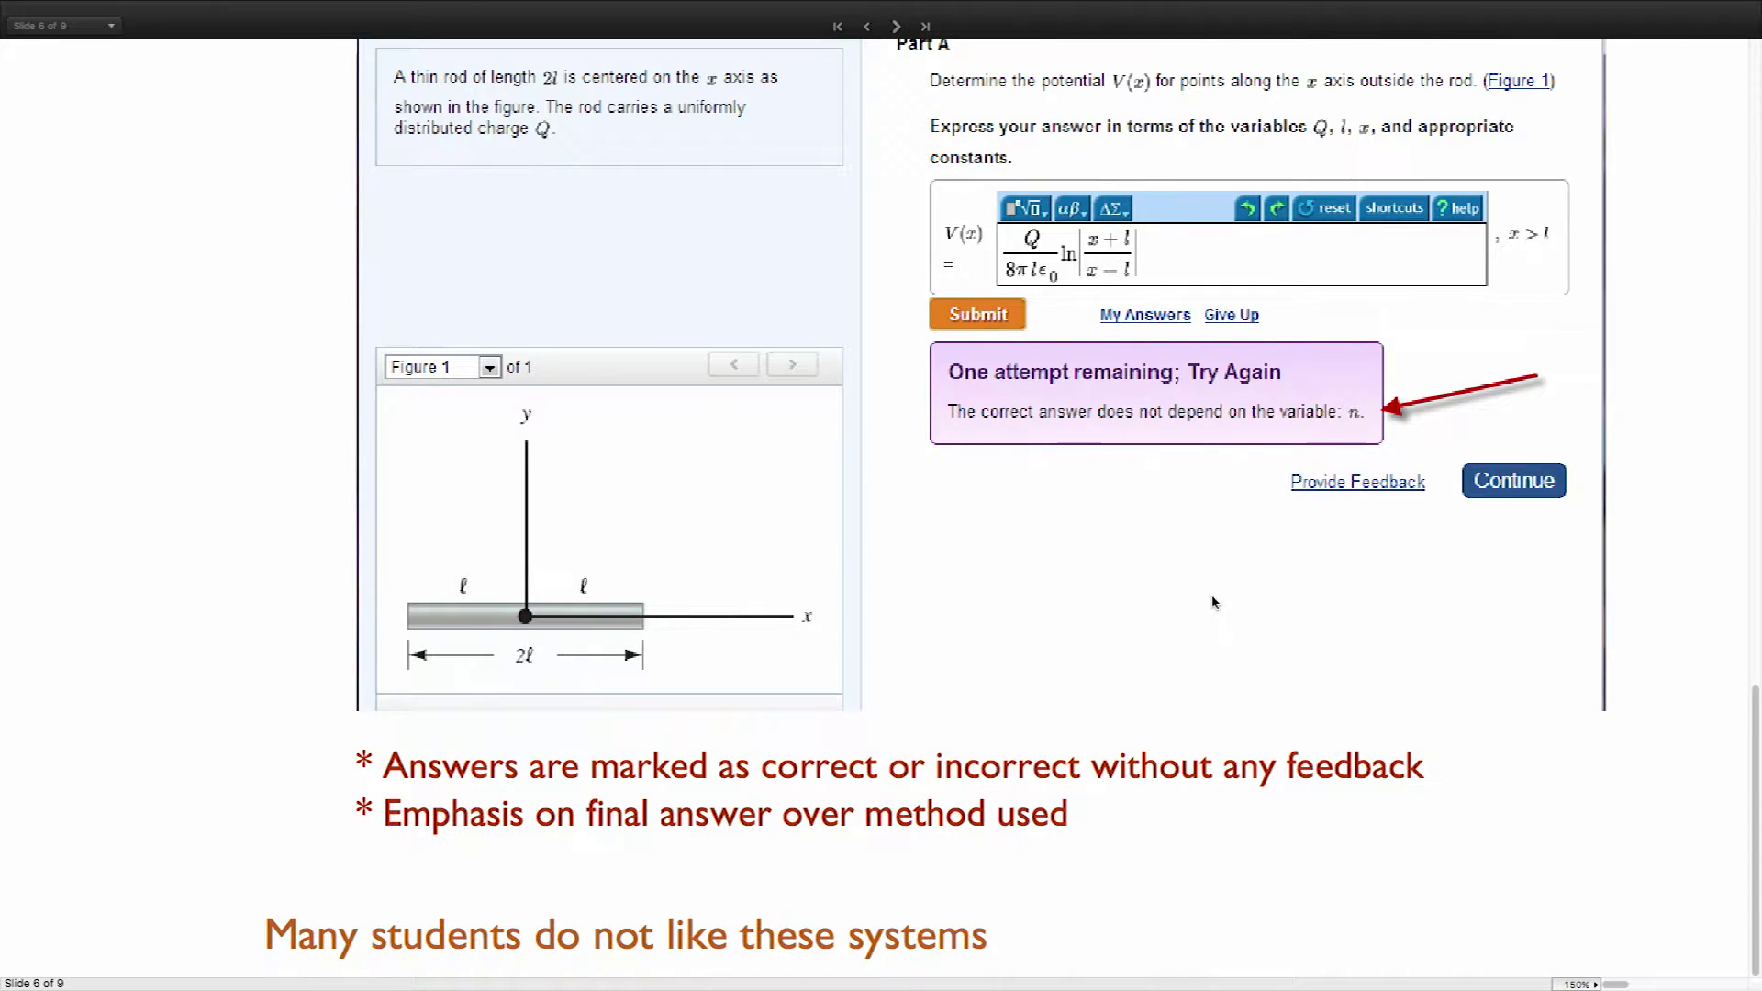
- Advance to slide 7, Our Solution, and scroll to its feedback and multiple choice points
{"action": "left_click", "coordinate": [897, 27]}
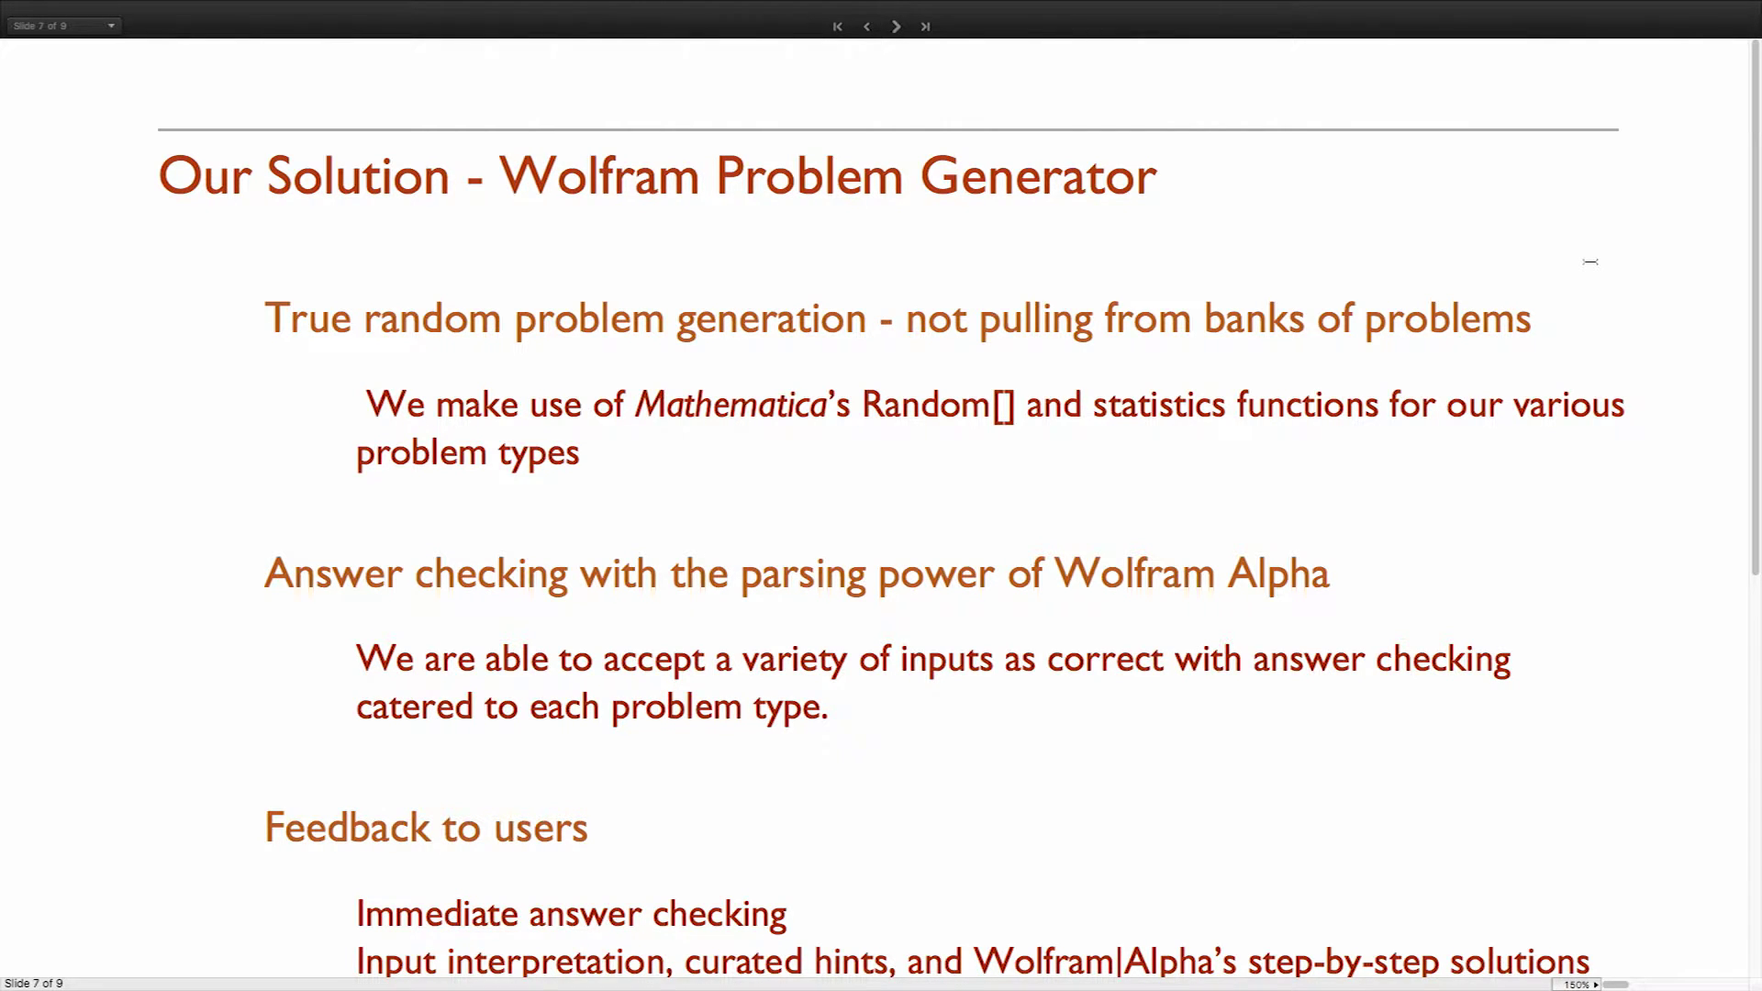
{"action": "scroll", "coordinate": [1590, 262], "scroll_direction": "down", "scroll_amount": 3}
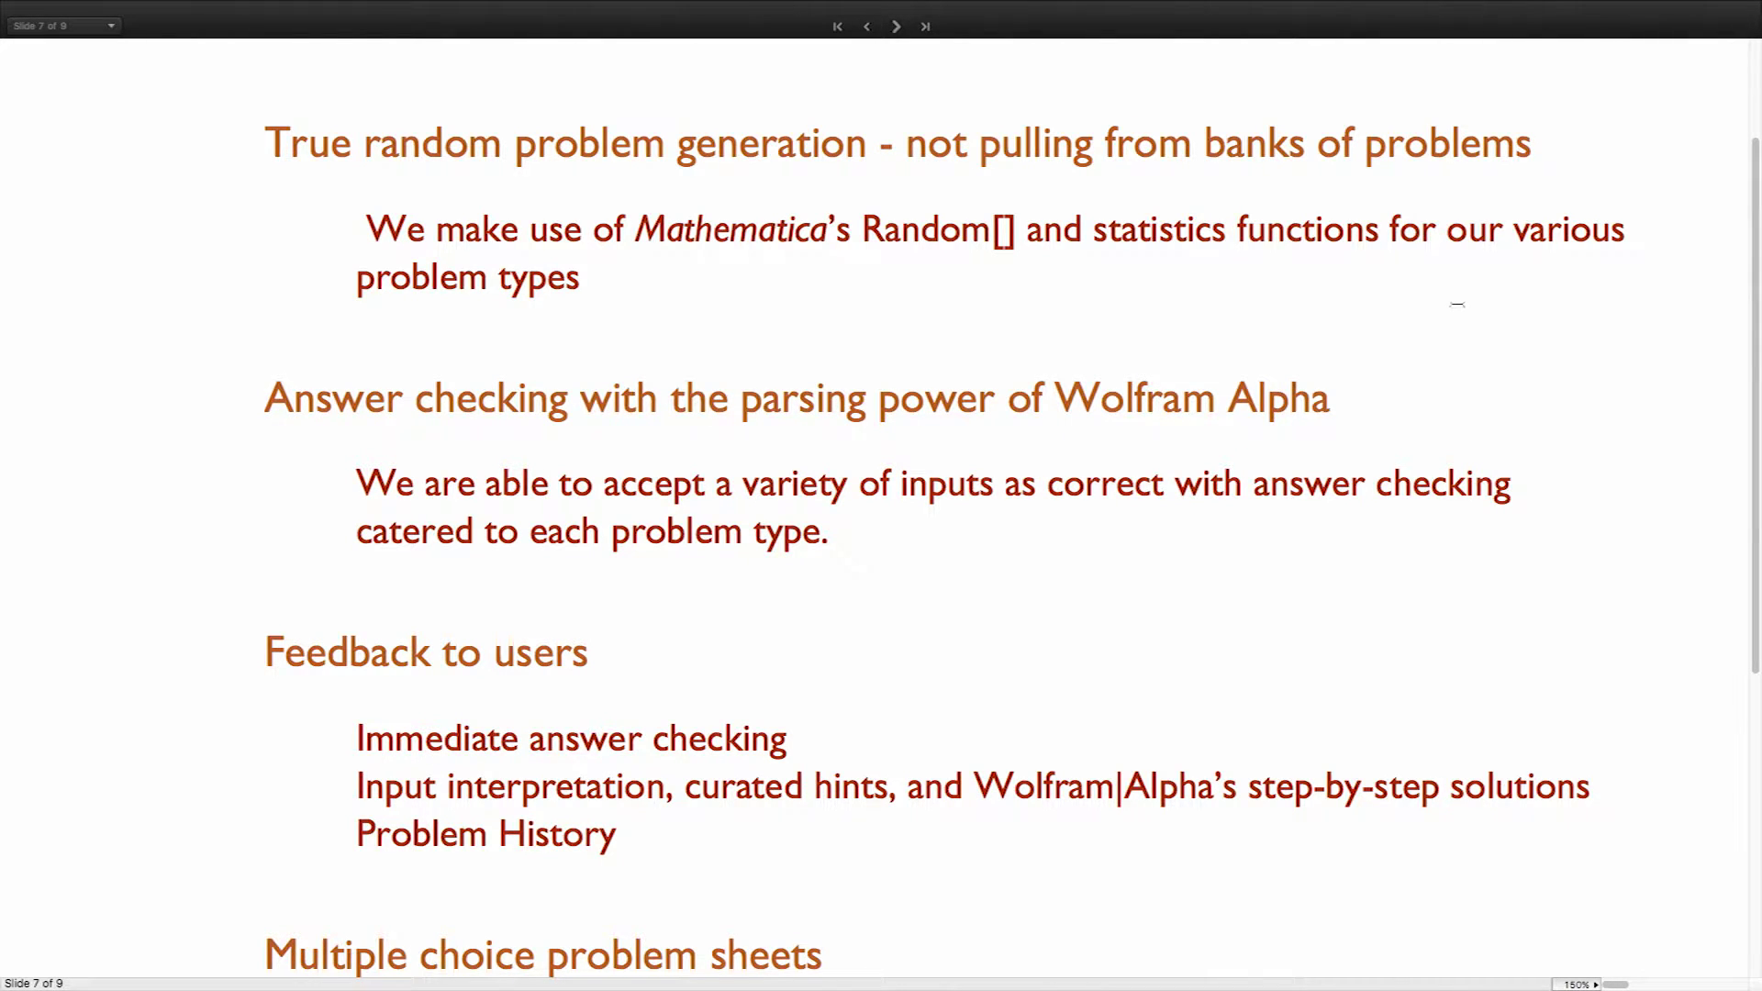
{"action": "scroll", "coordinate": [1469, 323], "scroll_direction": "down", "scroll_amount": 1}
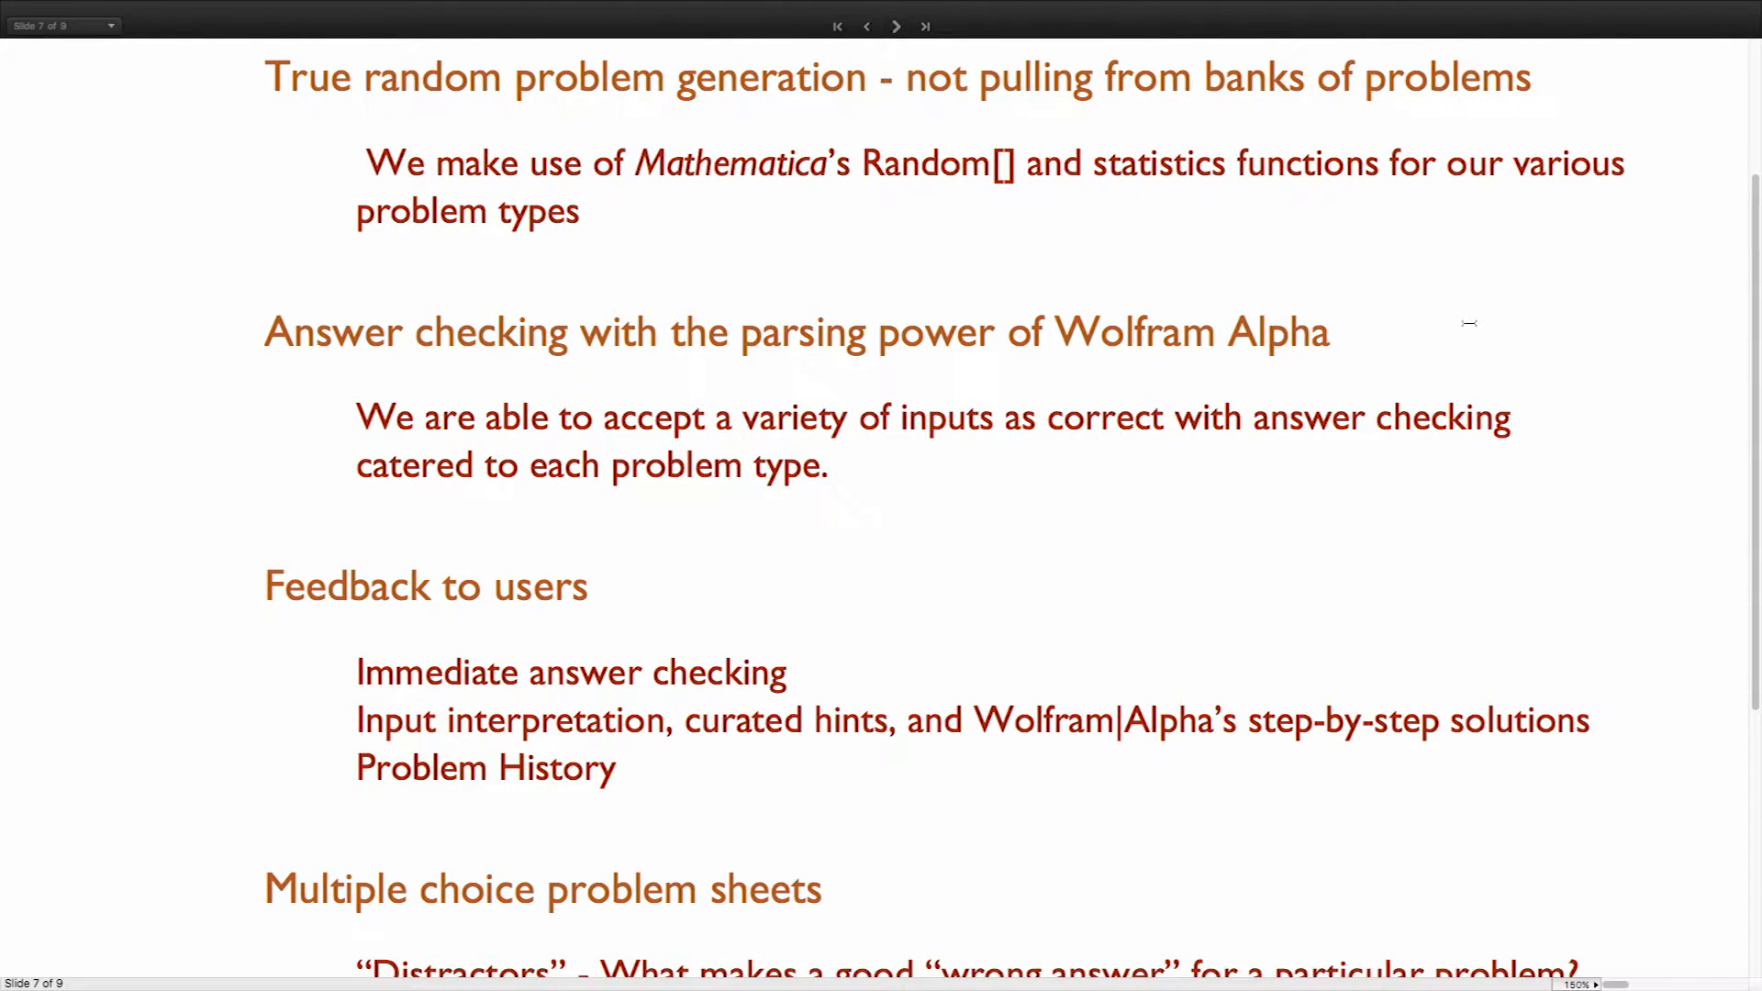
{"action": "scroll", "coordinate": [1469, 323], "scroll_direction": "down", "scroll_amount": 2}
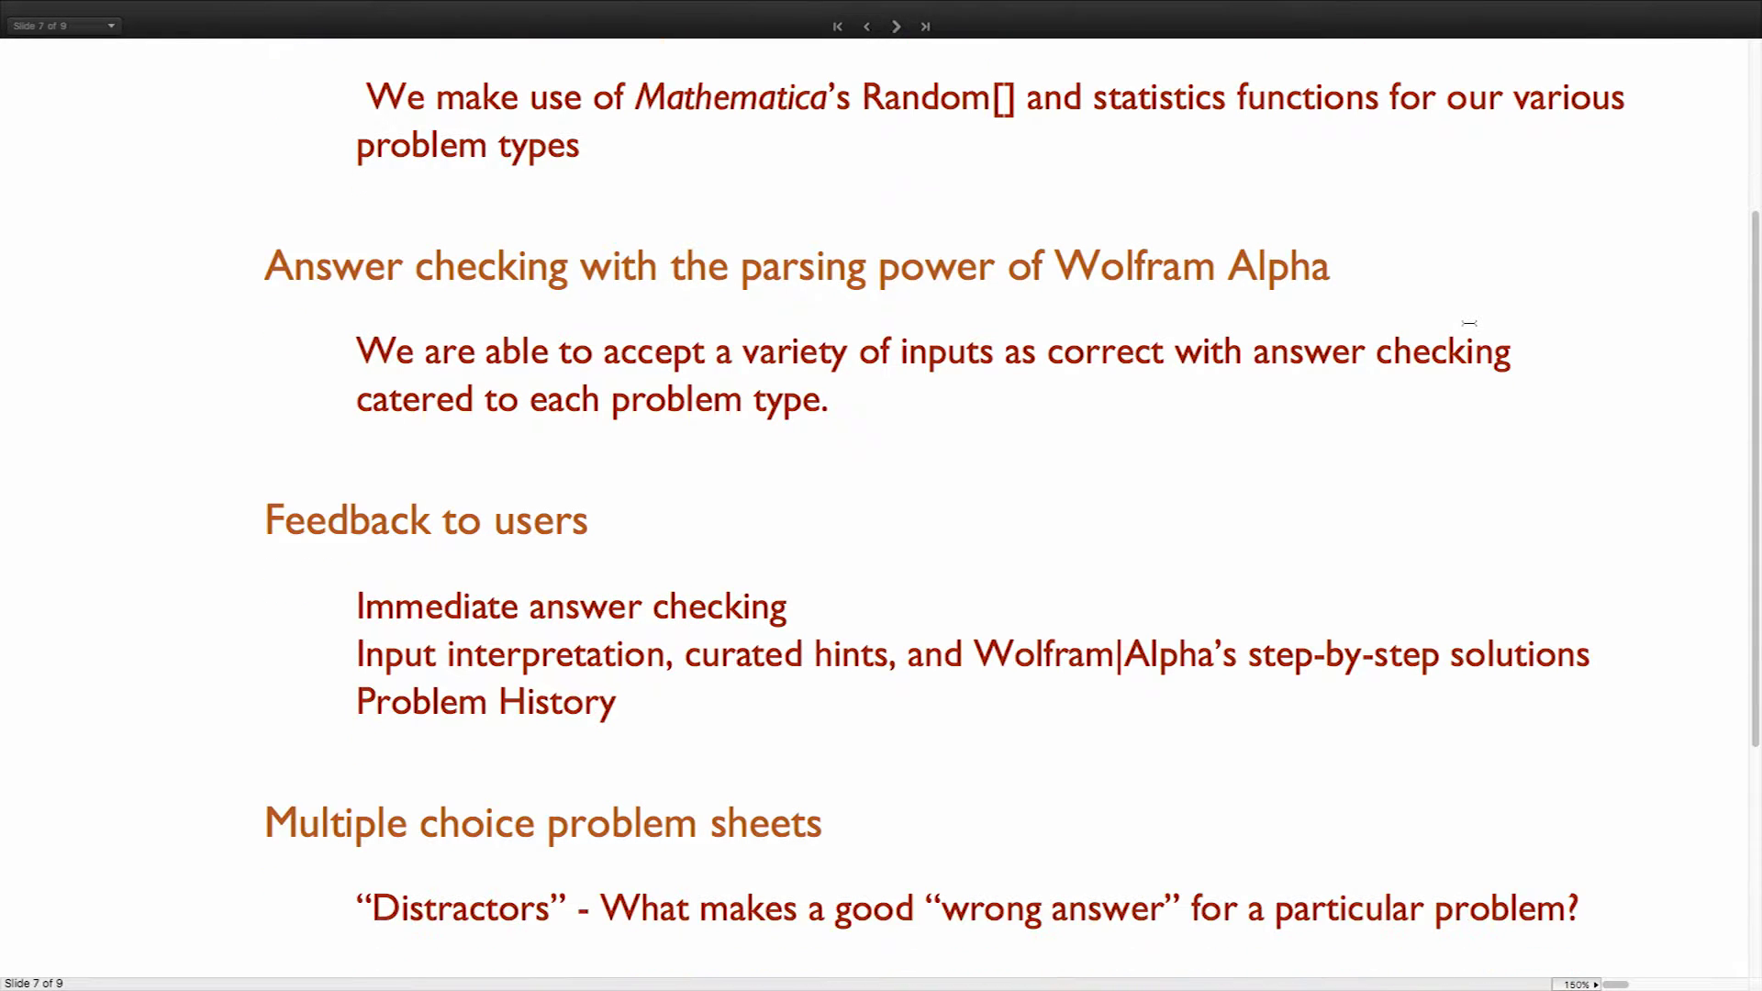
{"action": "scroll", "coordinate": [1469, 323], "scroll_direction": "down", "scroll_amount": 1}
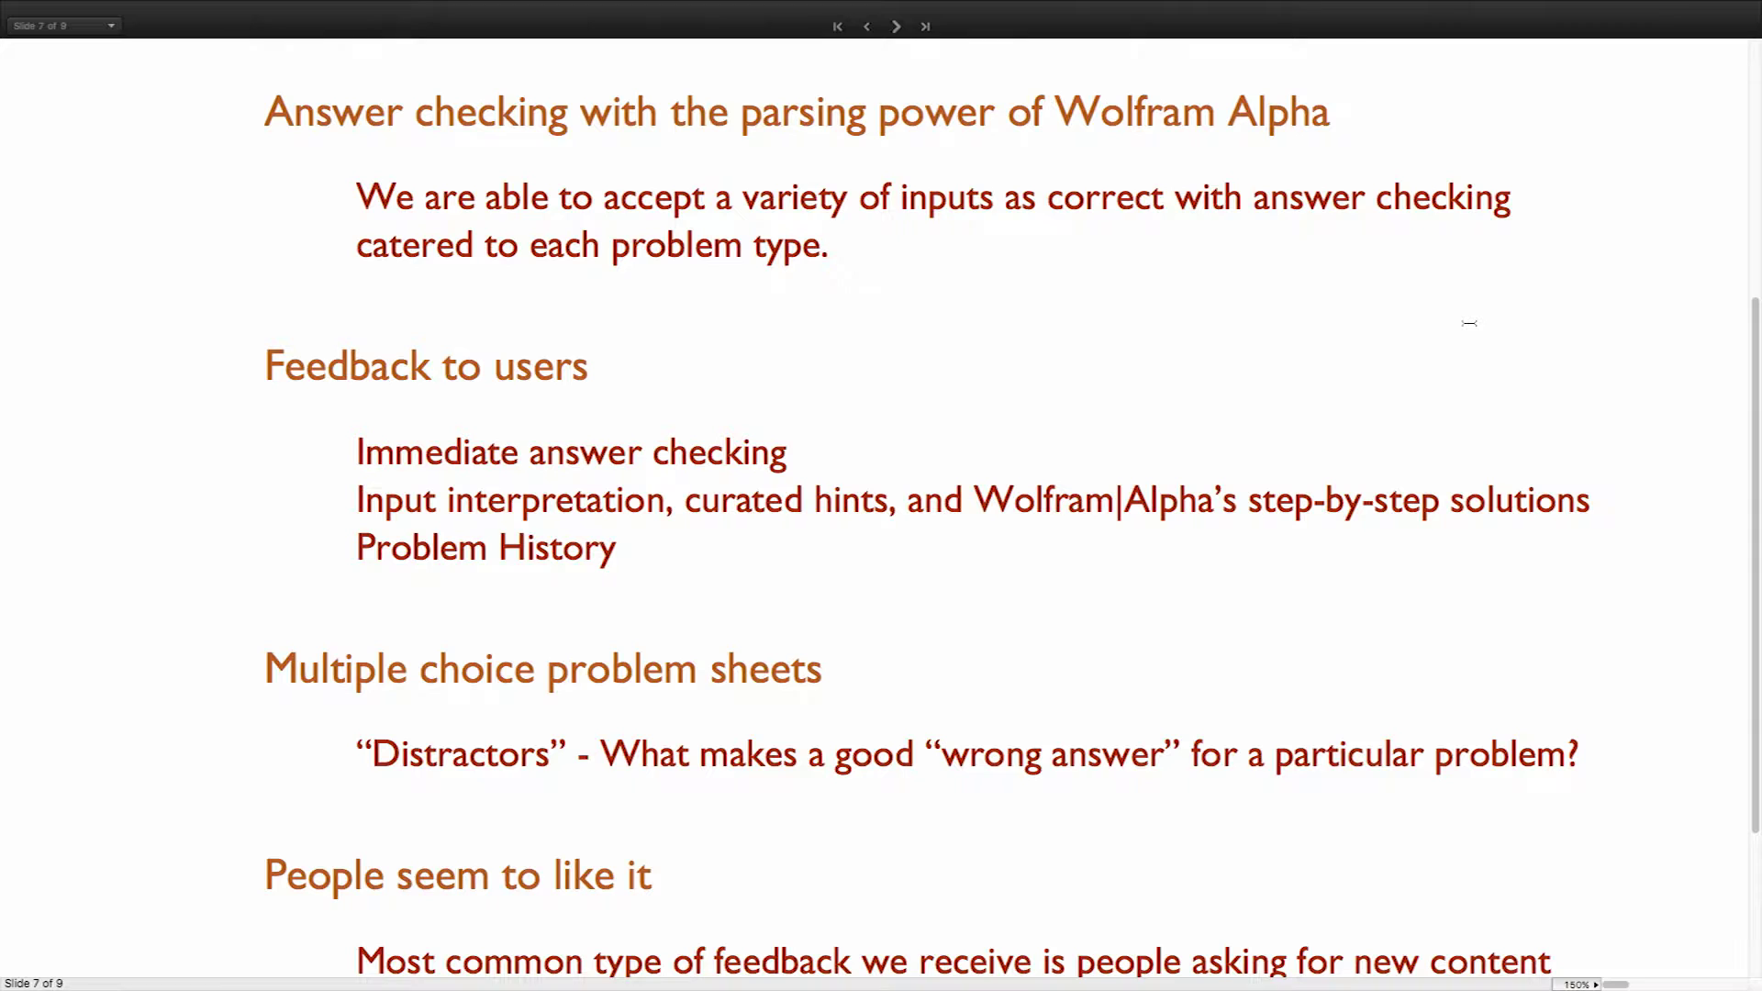
{"action": "scroll", "coordinate": [1469, 323], "scroll_direction": "down", "scroll_amount": 1}
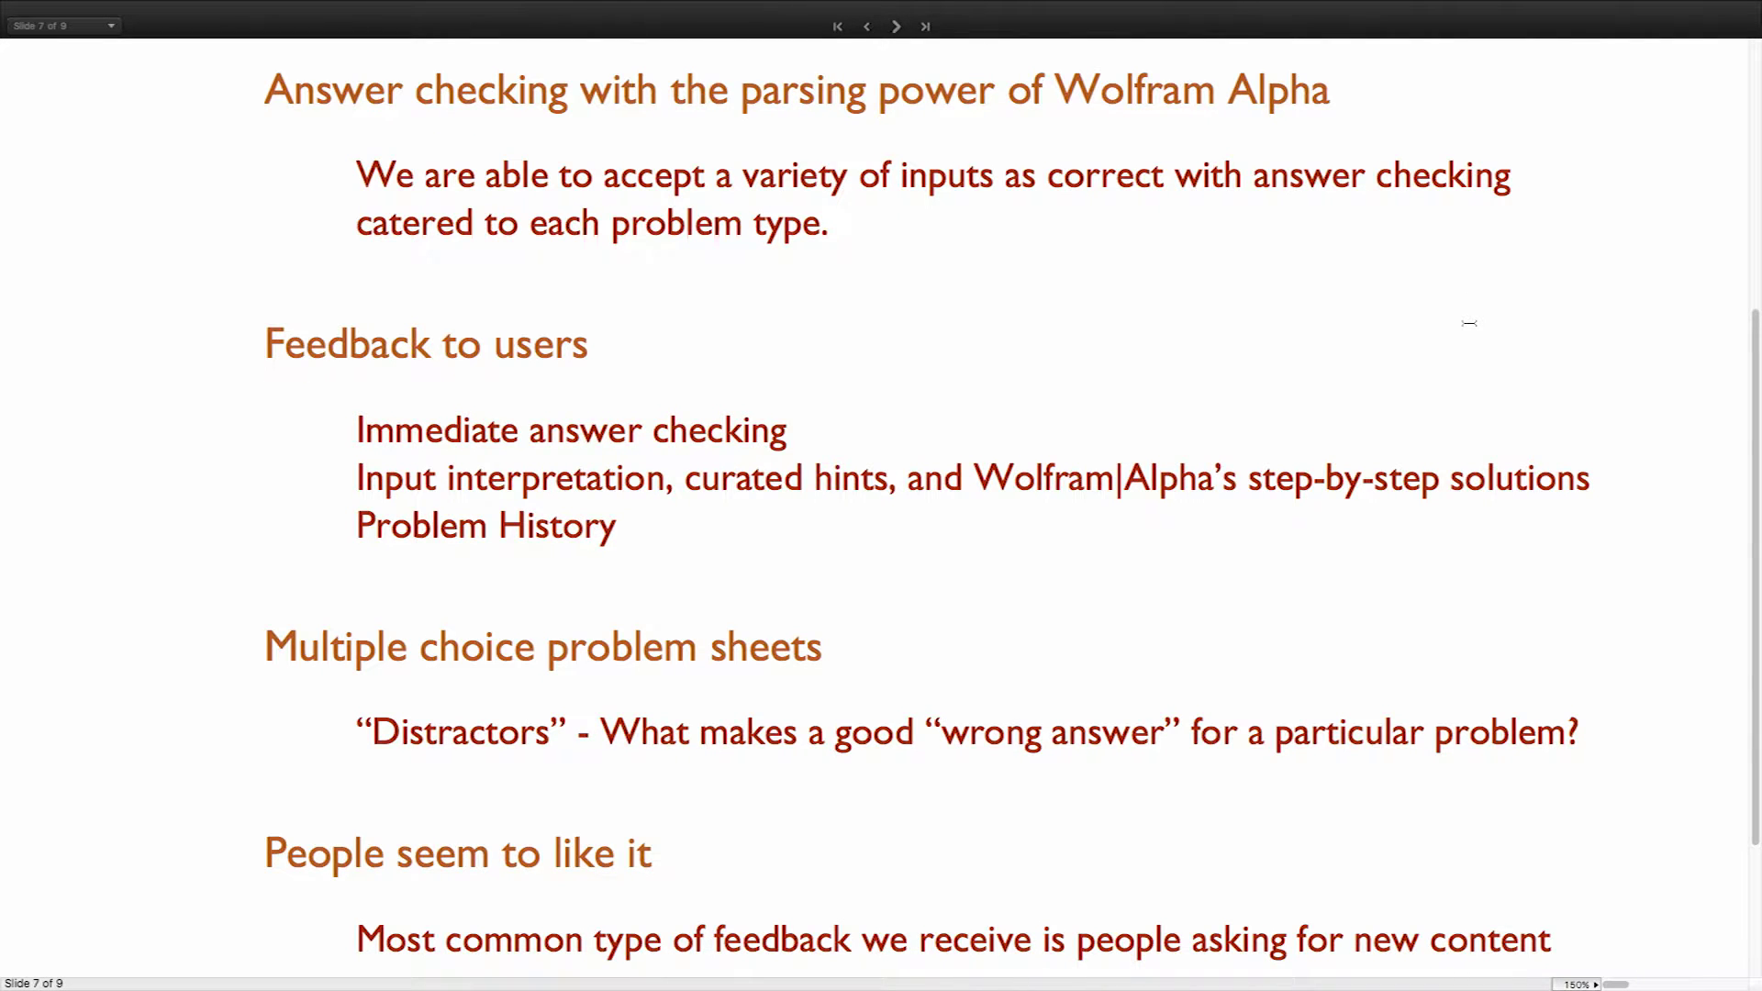
{"action": "scroll", "coordinate": [1469, 323], "scroll_direction": "down", "scroll_amount": 1}
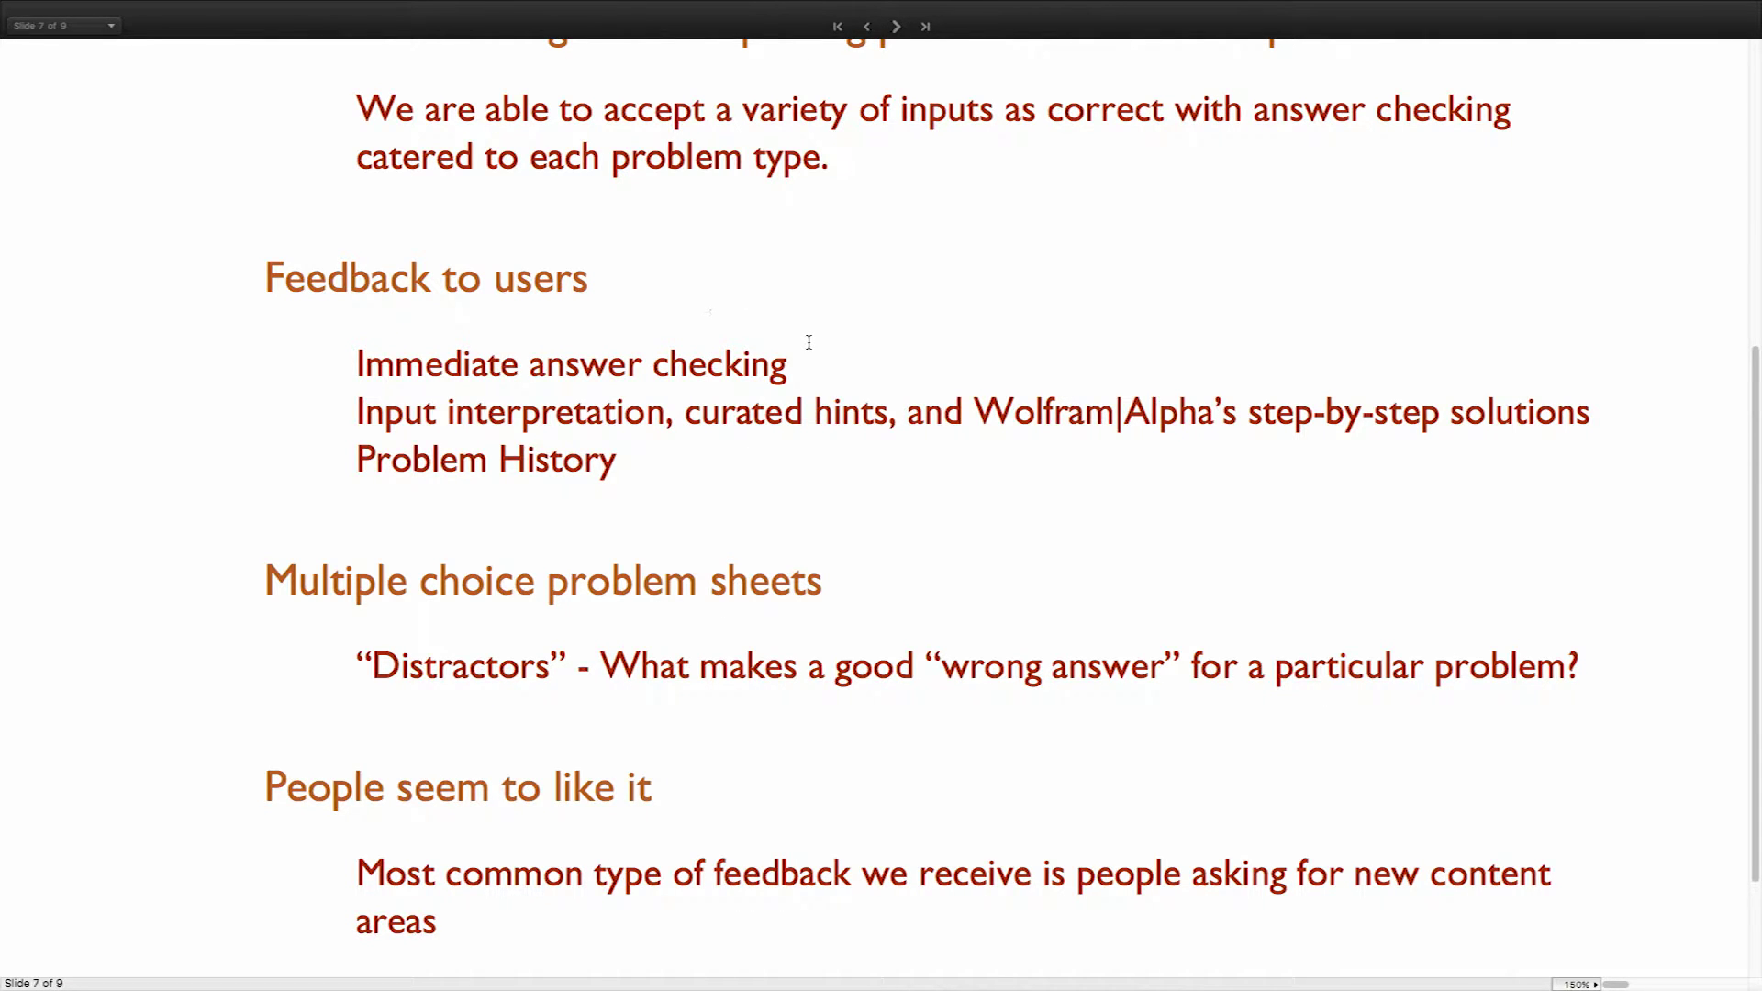
- Scroll slide 7 down to the Try it! link to wolframalpha.com/problem-generator
{"action": "scroll", "coordinate": [818, 328], "scroll_direction": "down", "scroll_amount": 3}
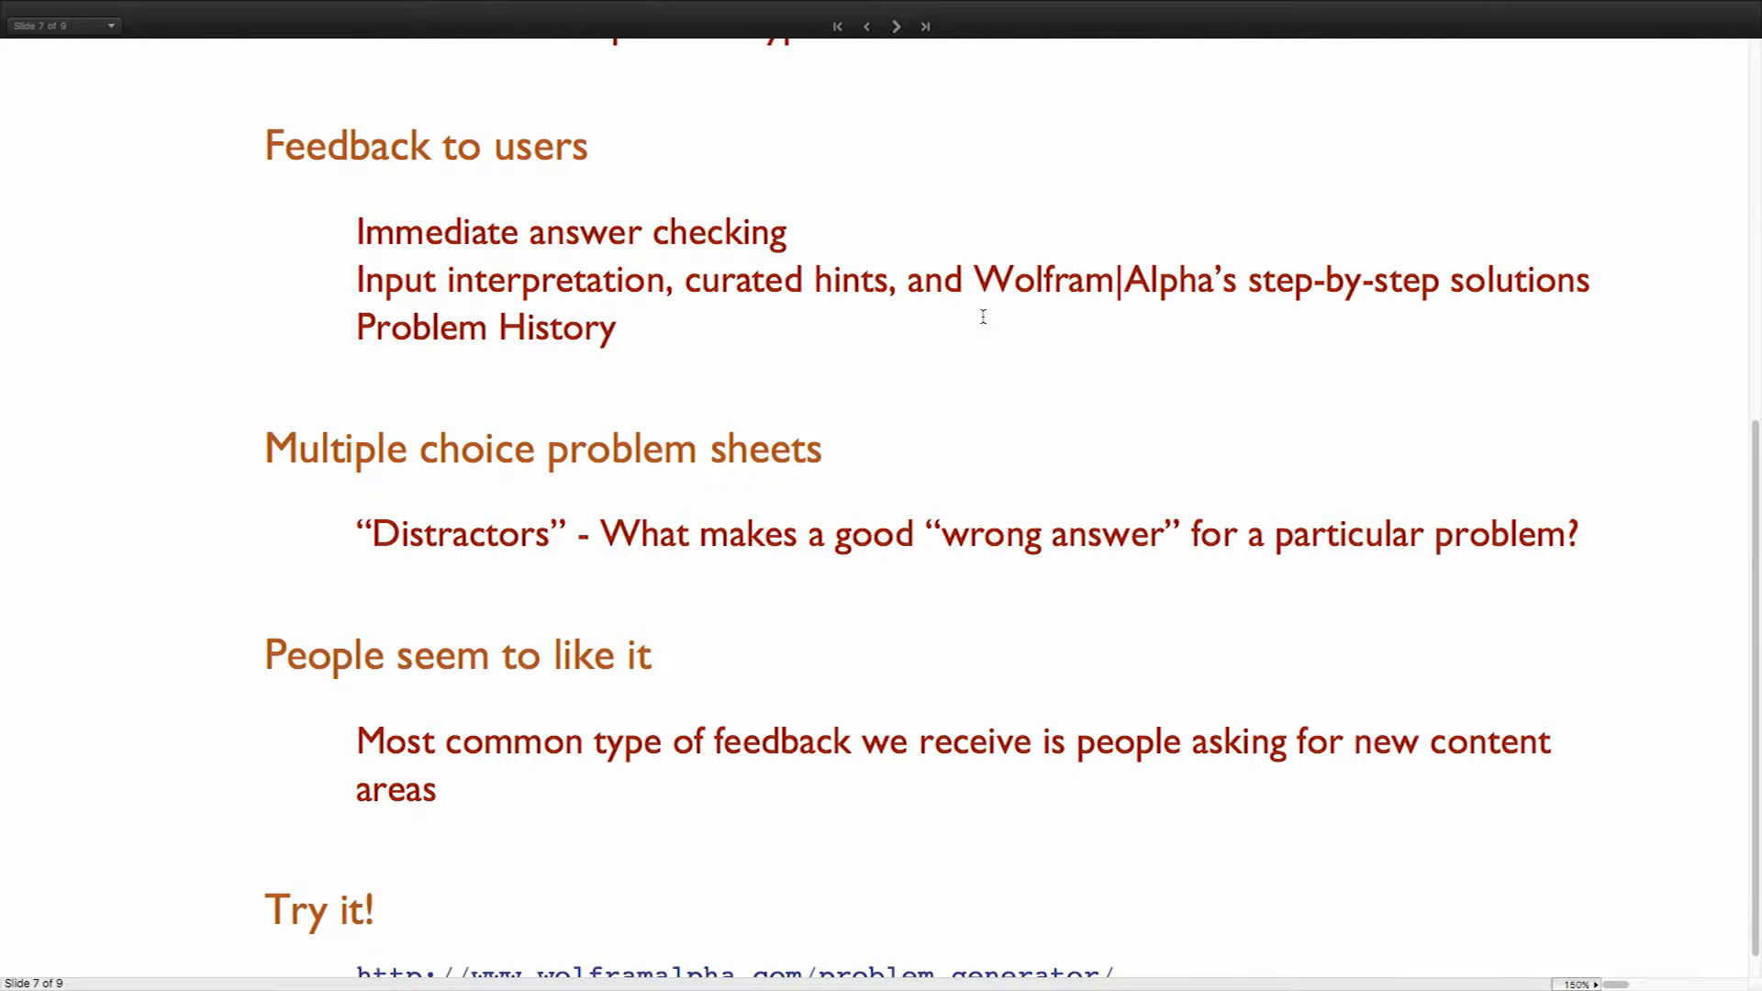
{"action": "scroll", "coordinate": [1081, 323], "scroll_direction": "down", "scroll_amount": 1}
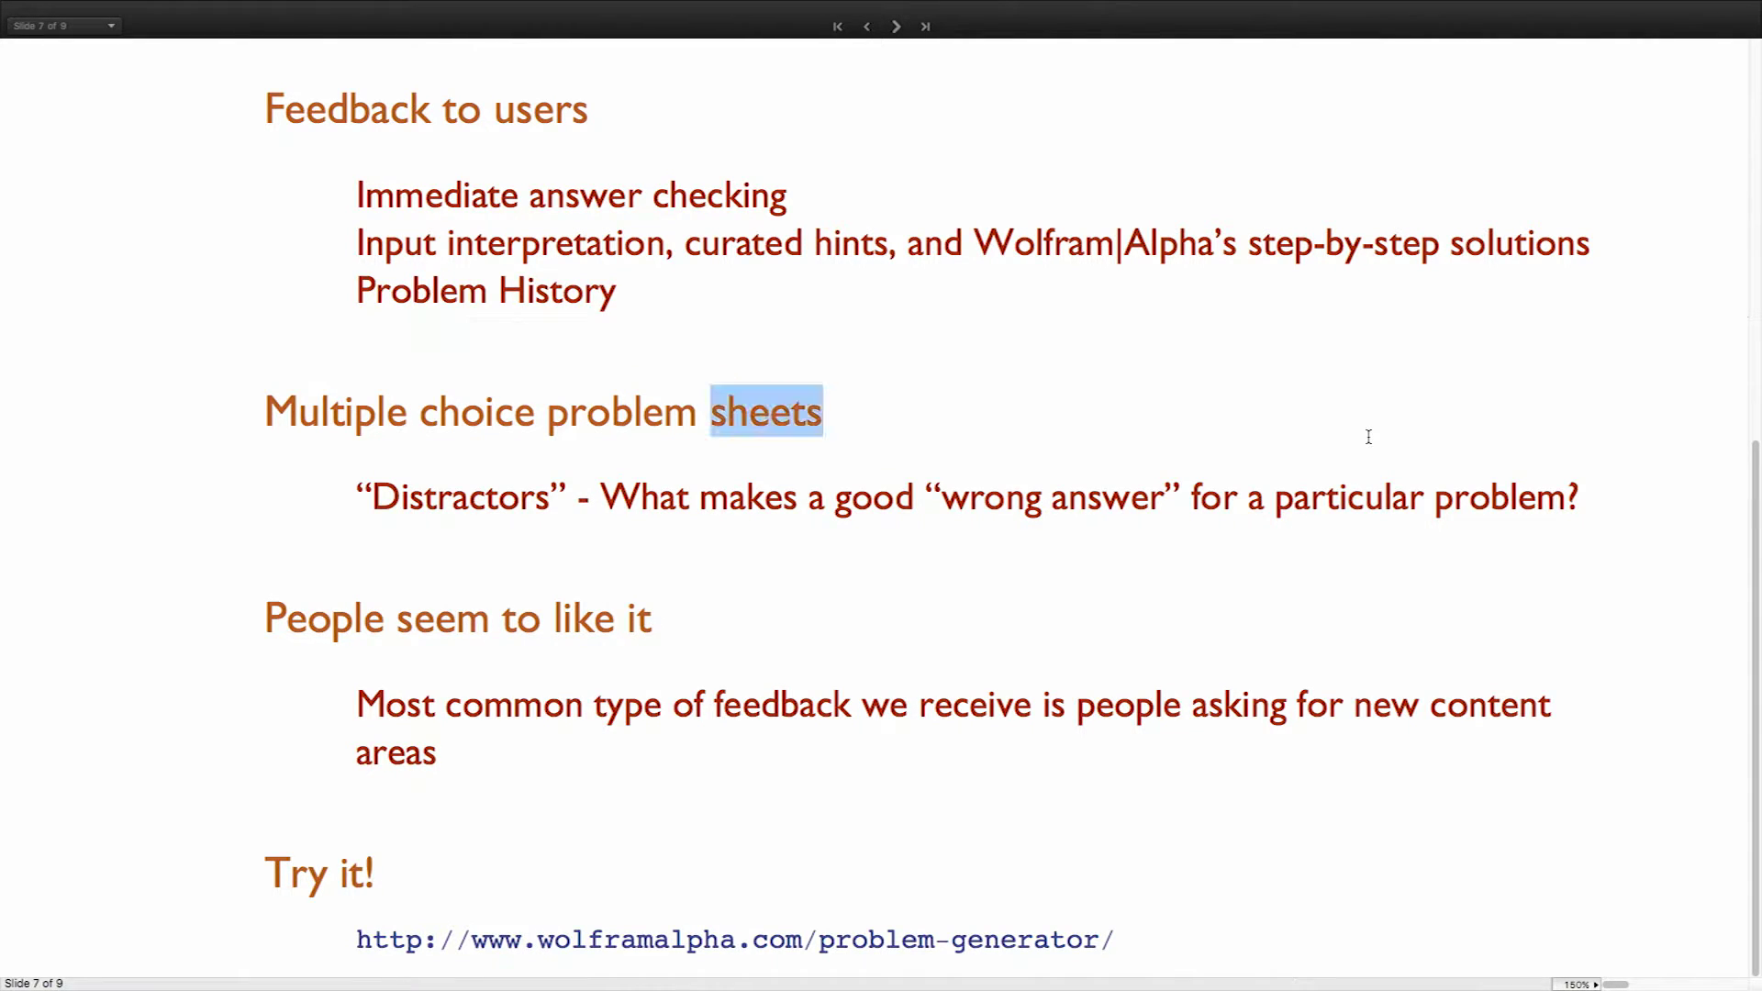
{"action": "key", "text": "super+Tab"}
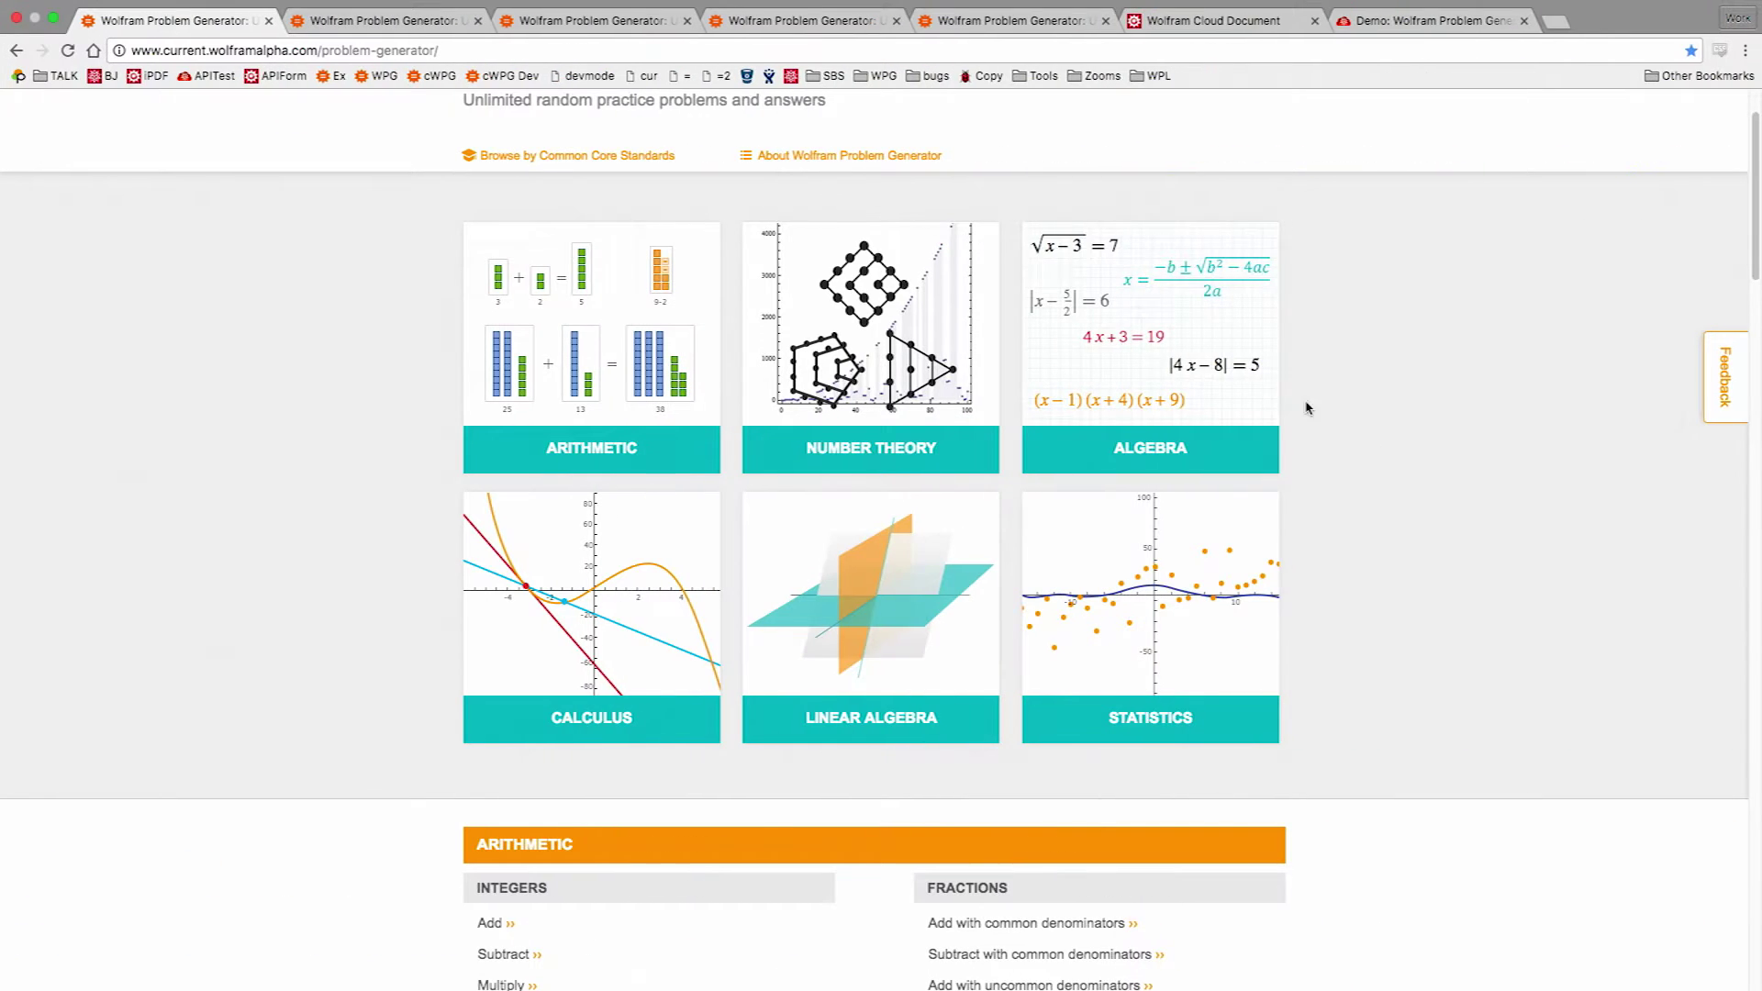
{"action": "scroll", "coordinate": [380, 240], "scroll_direction": "up", "scroll_amount": 2}
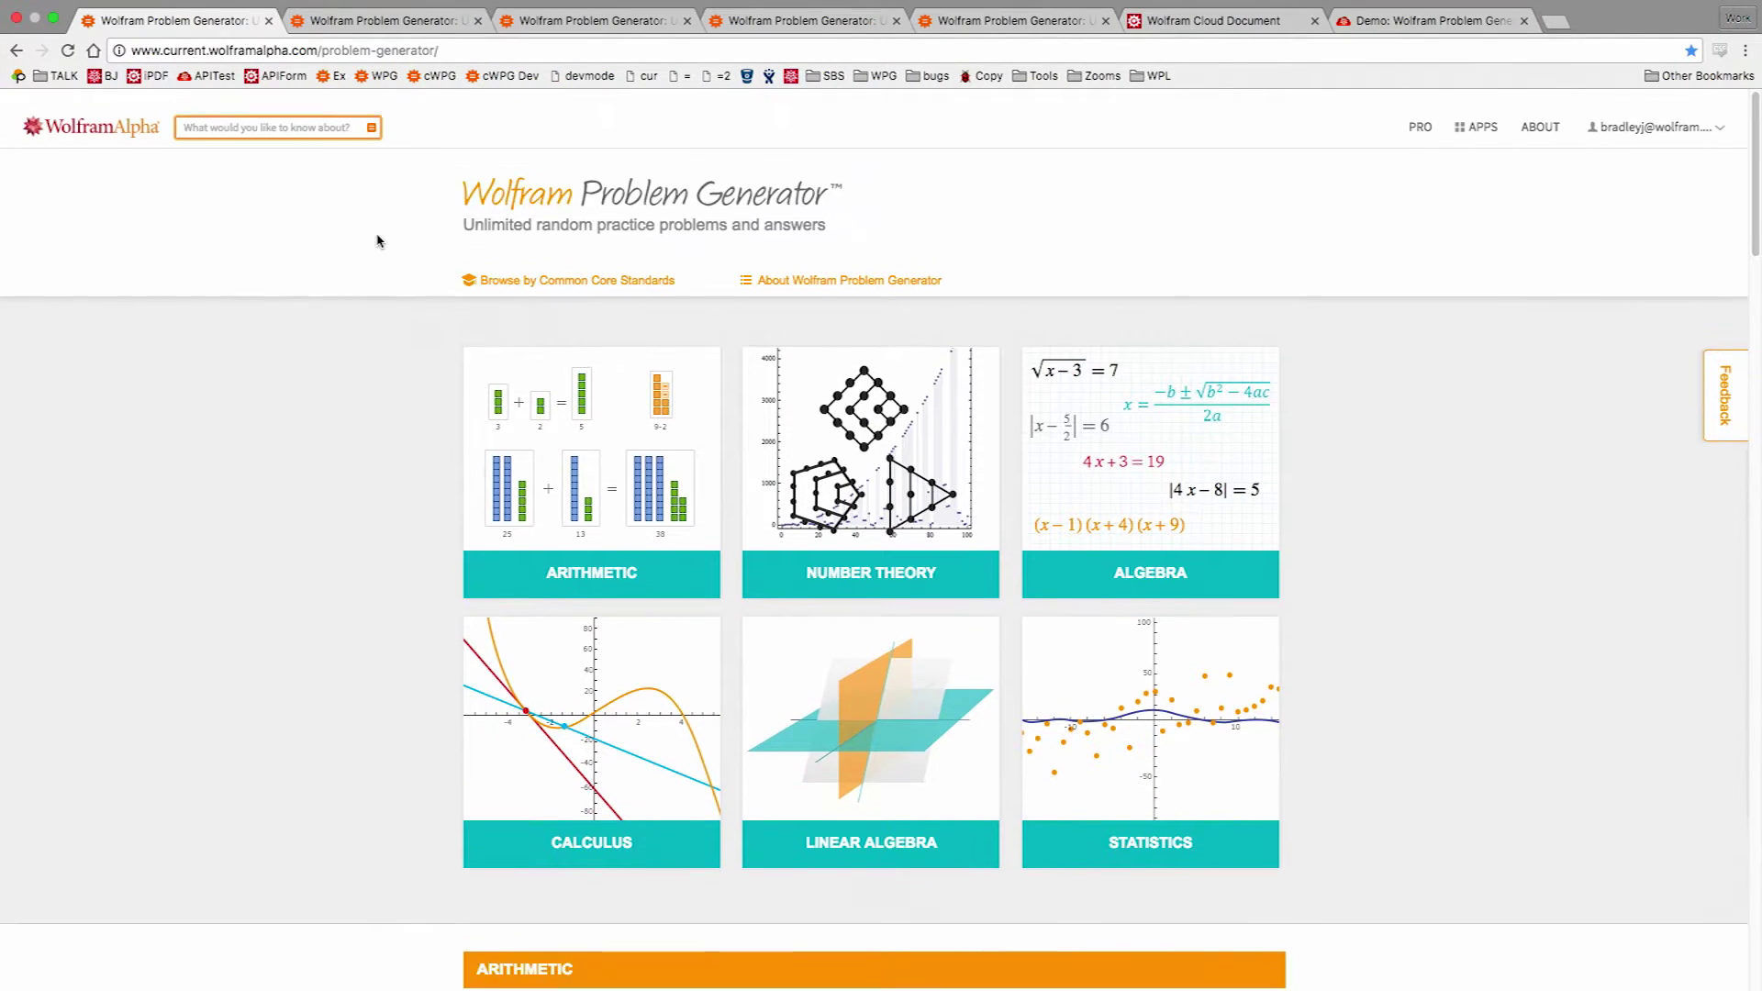
{"action": "scroll", "coordinate": [380, 241], "scroll_direction": "down", "scroll_amount": 2}
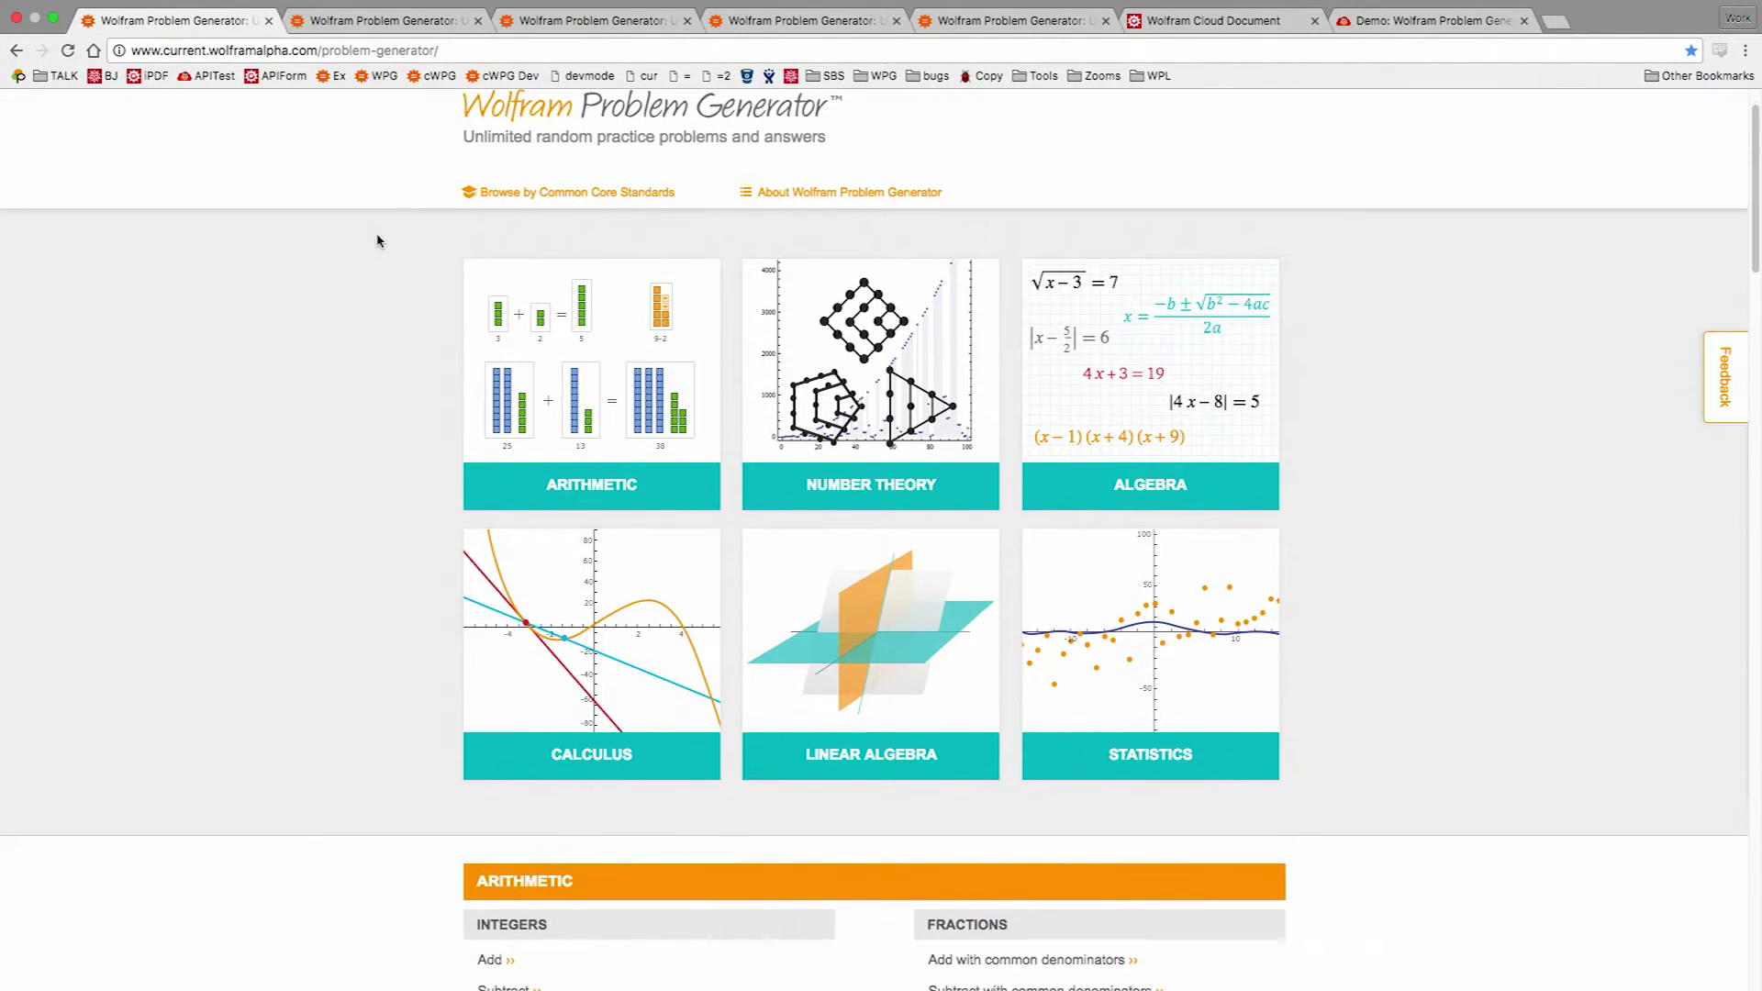
{"action": "scroll", "coordinate": [248, 472], "scroll_direction": "down", "scroll_amount": 4}
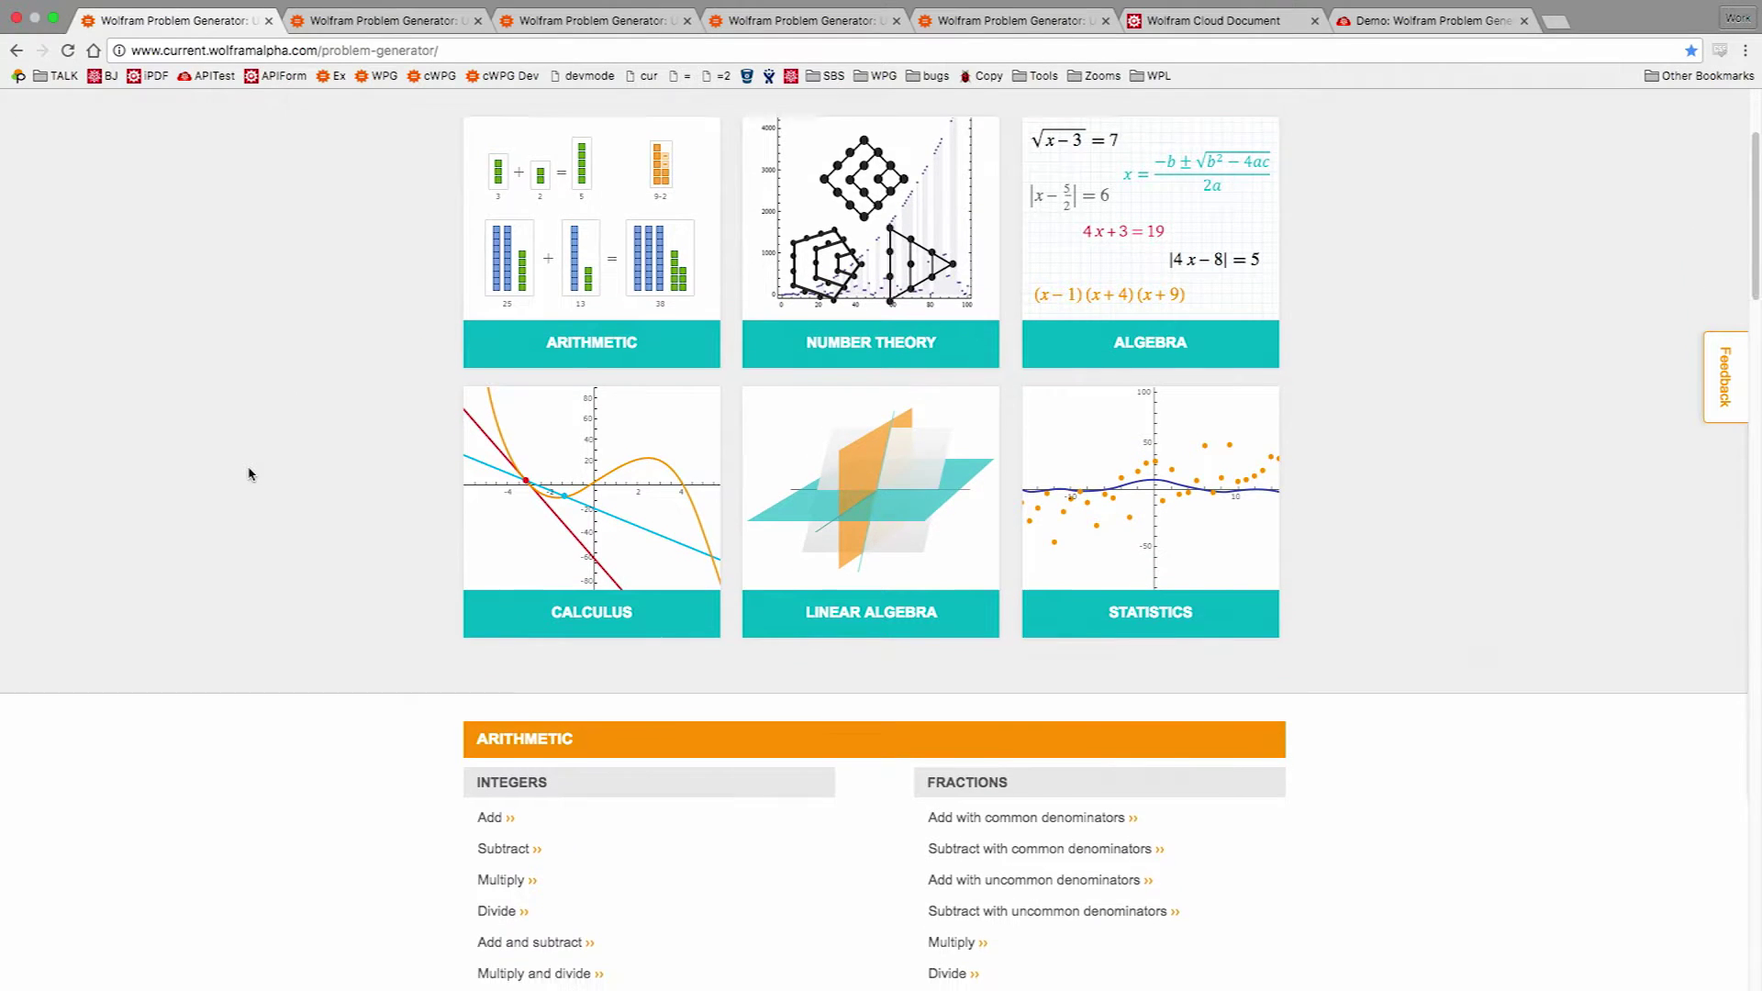
{"action": "scroll", "coordinate": [249, 472], "scroll_direction": "down", "scroll_amount": 4}
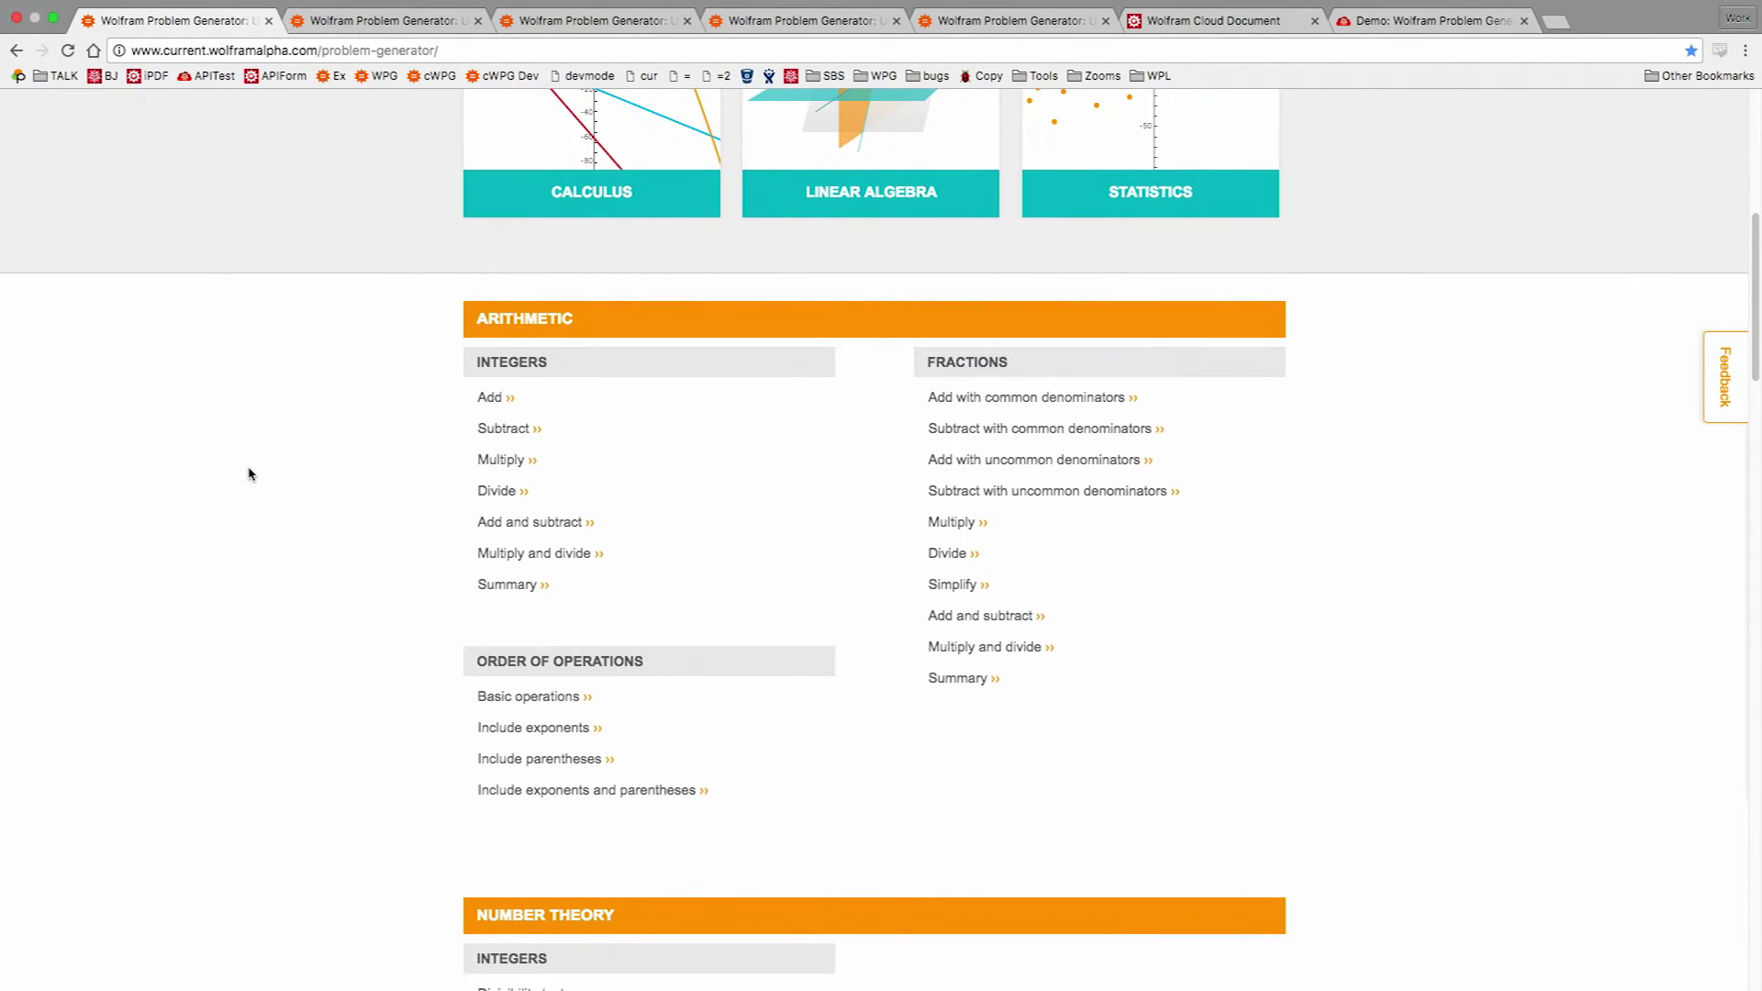
{"action": "scroll", "coordinate": [249, 473], "scroll_direction": "down", "scroll_amount": 3}
{"action": "scroll", "coordinate": [247, 471], "scroll_direction": "up", "scroll_amount": 11}
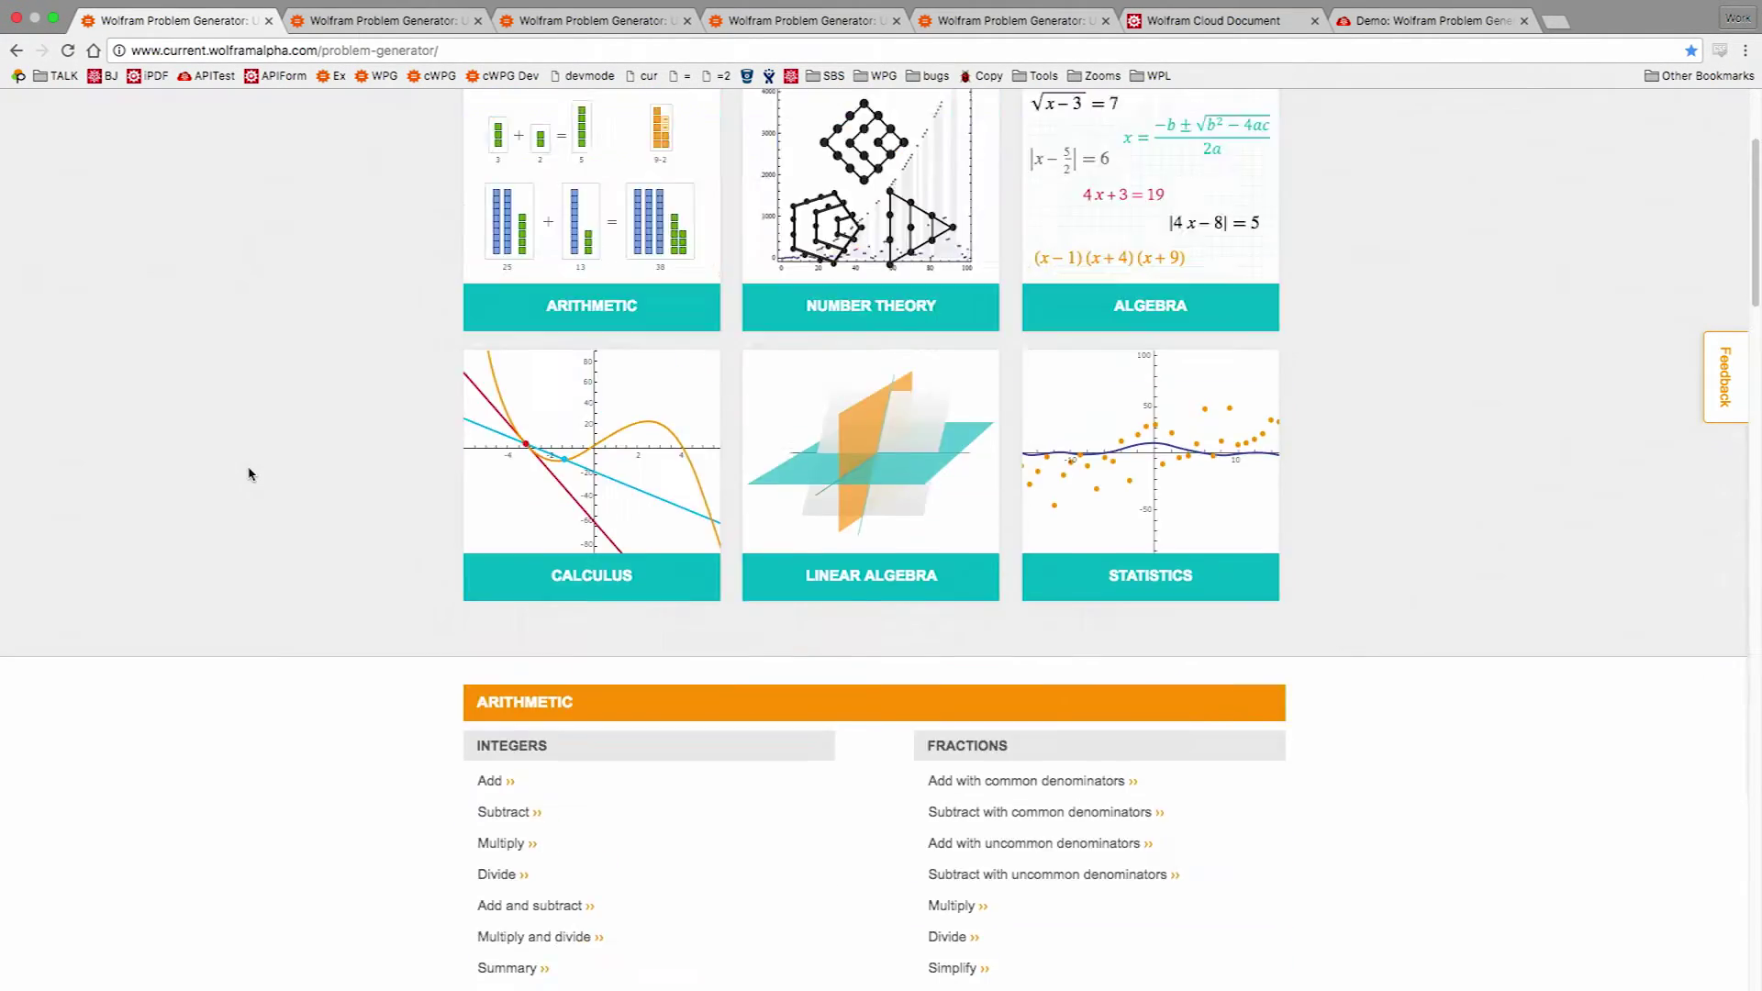
{"action": "left_click", "coordinate": [614, 670]}
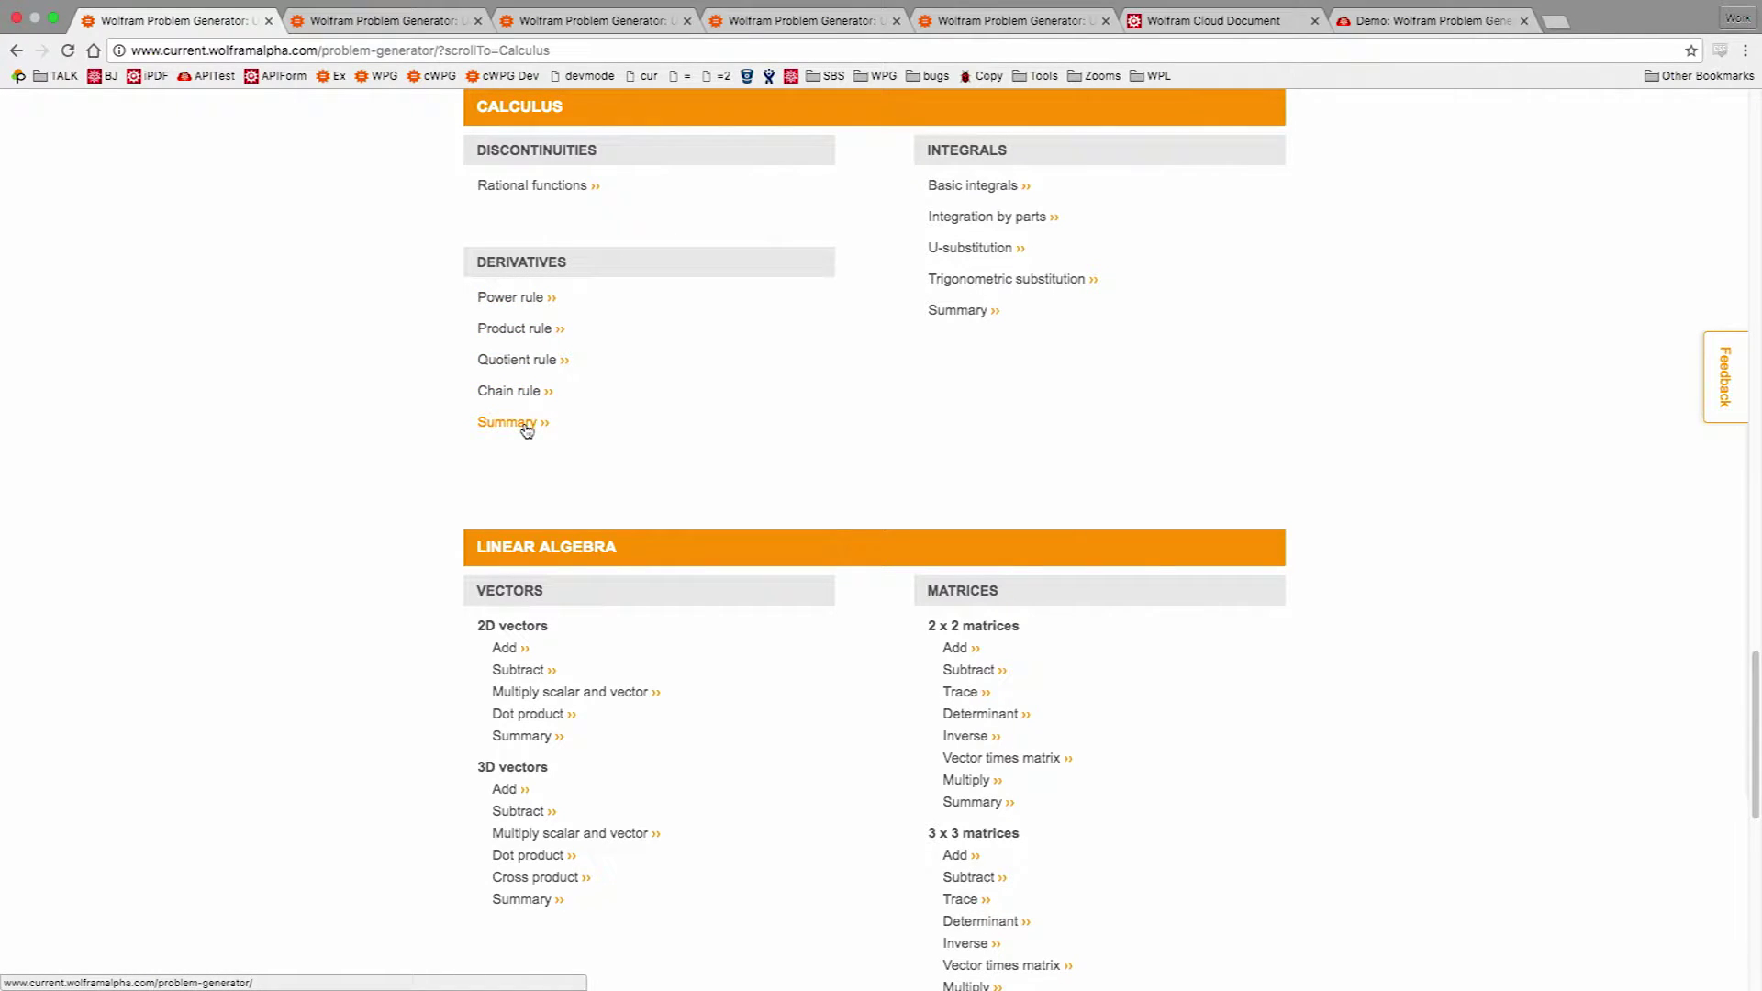
{"action": "scroll", "coordinate": [527, 431], "scroll_direction": "up", "scroll_amount": 15}
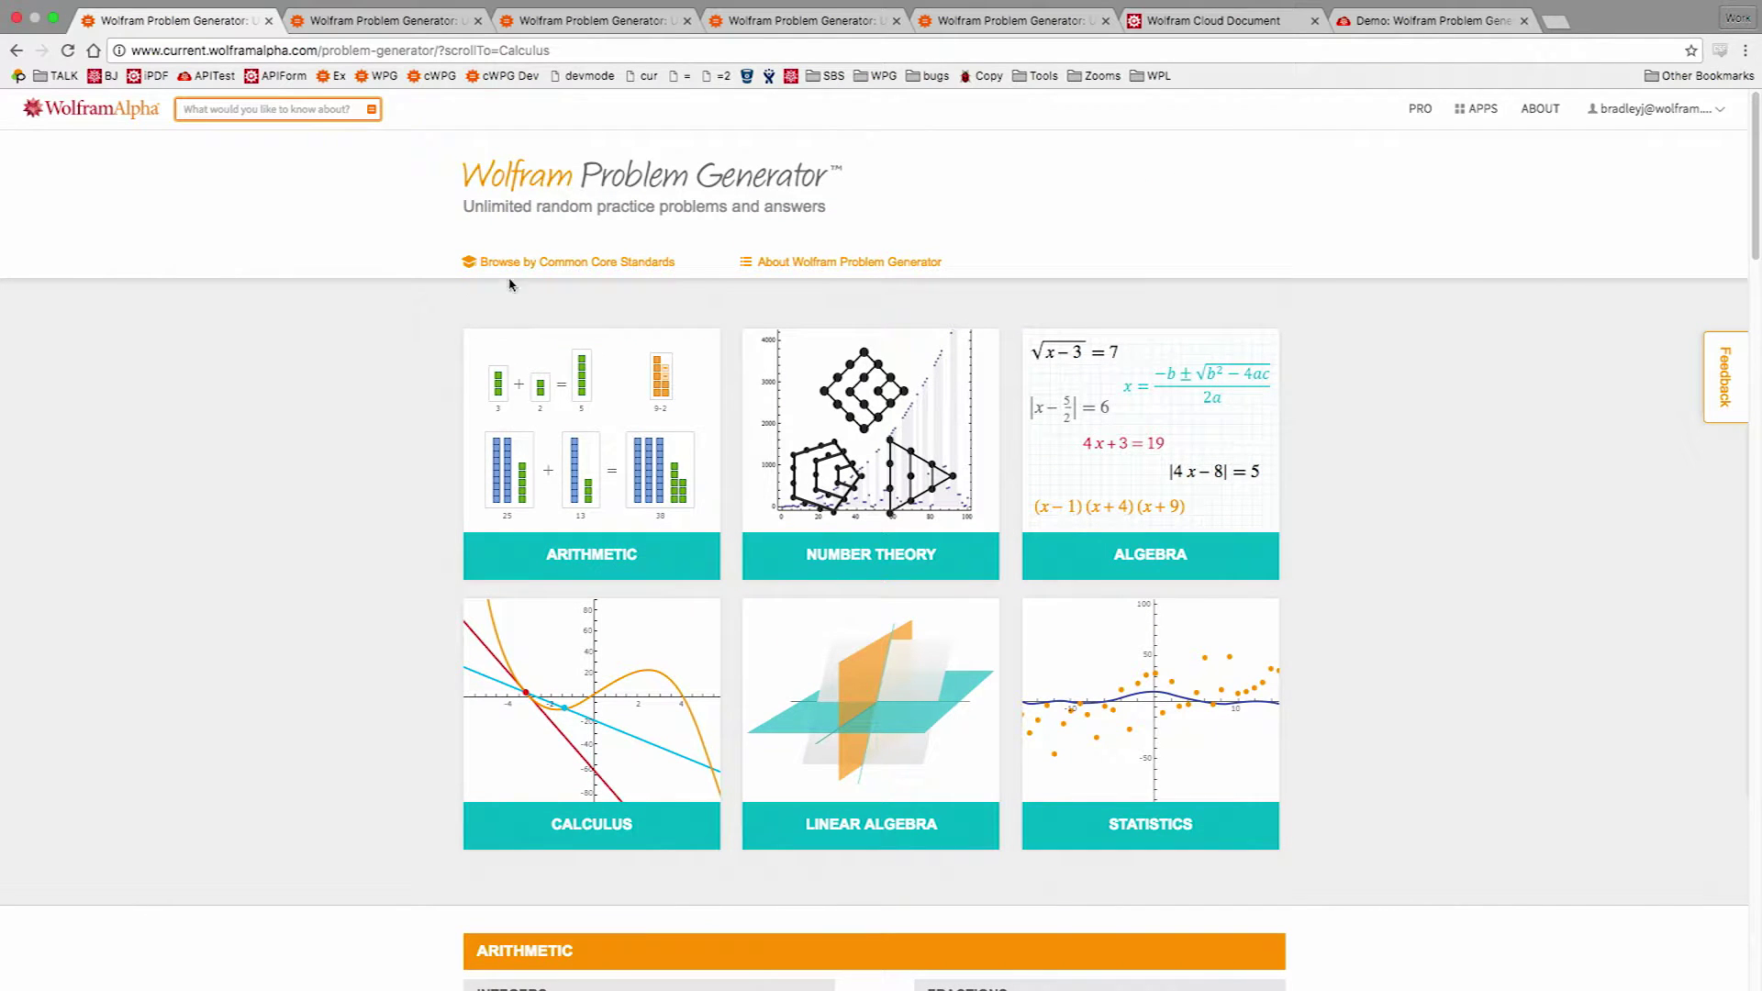
{"action": "left_click", "coordinate": [541, 264]}
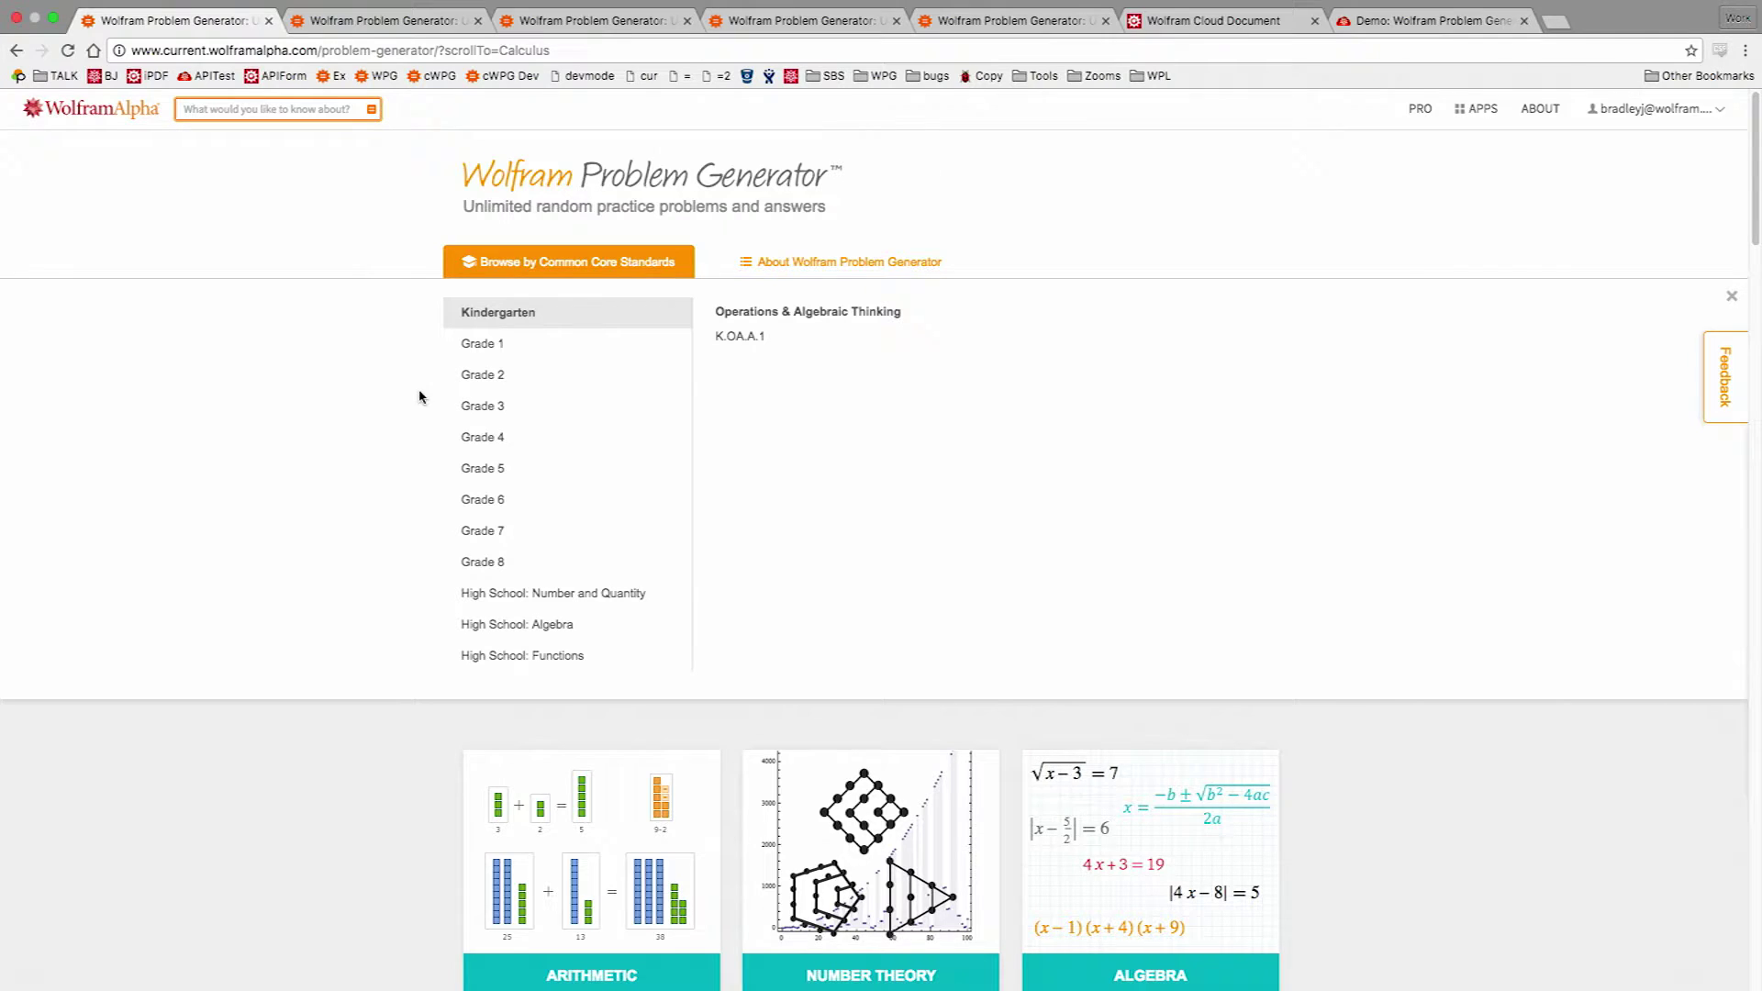
- Pick Grade 3 and open standard 3.OA.A.2 with its Arithmetic integer topics
{"action": "left_click", "coordinate": [506, 421]}
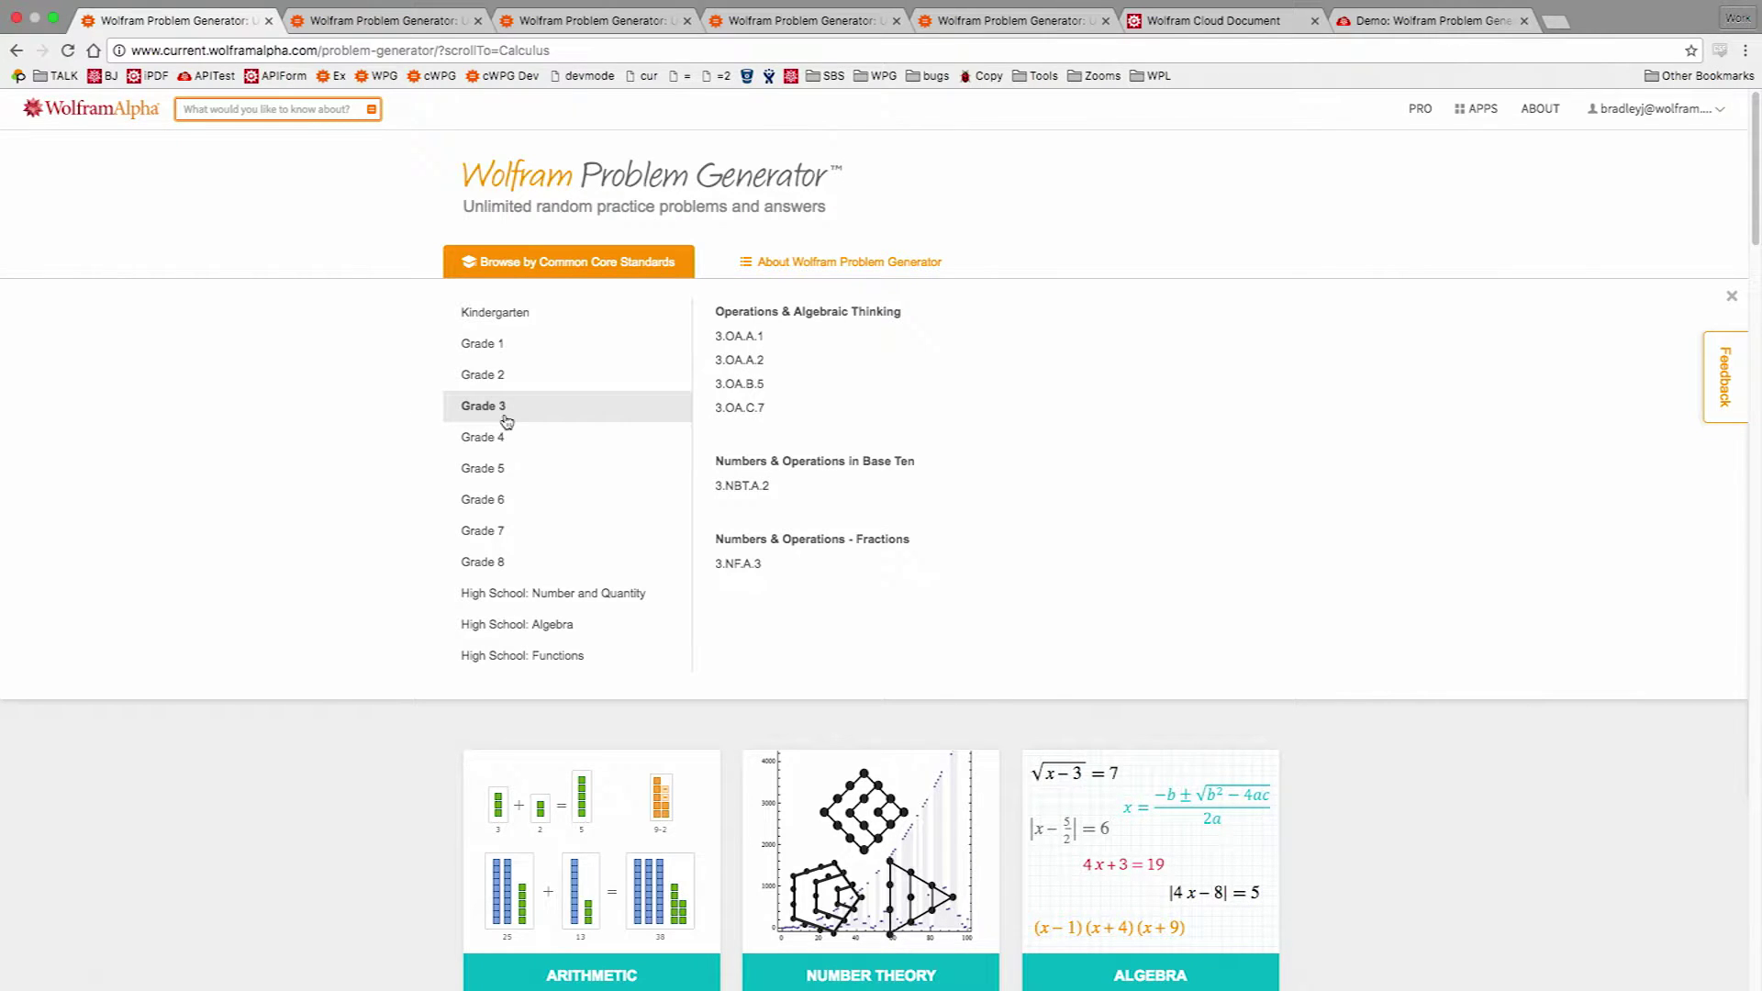
{"action": "mouse_move", "coordinate": [738, 375]}
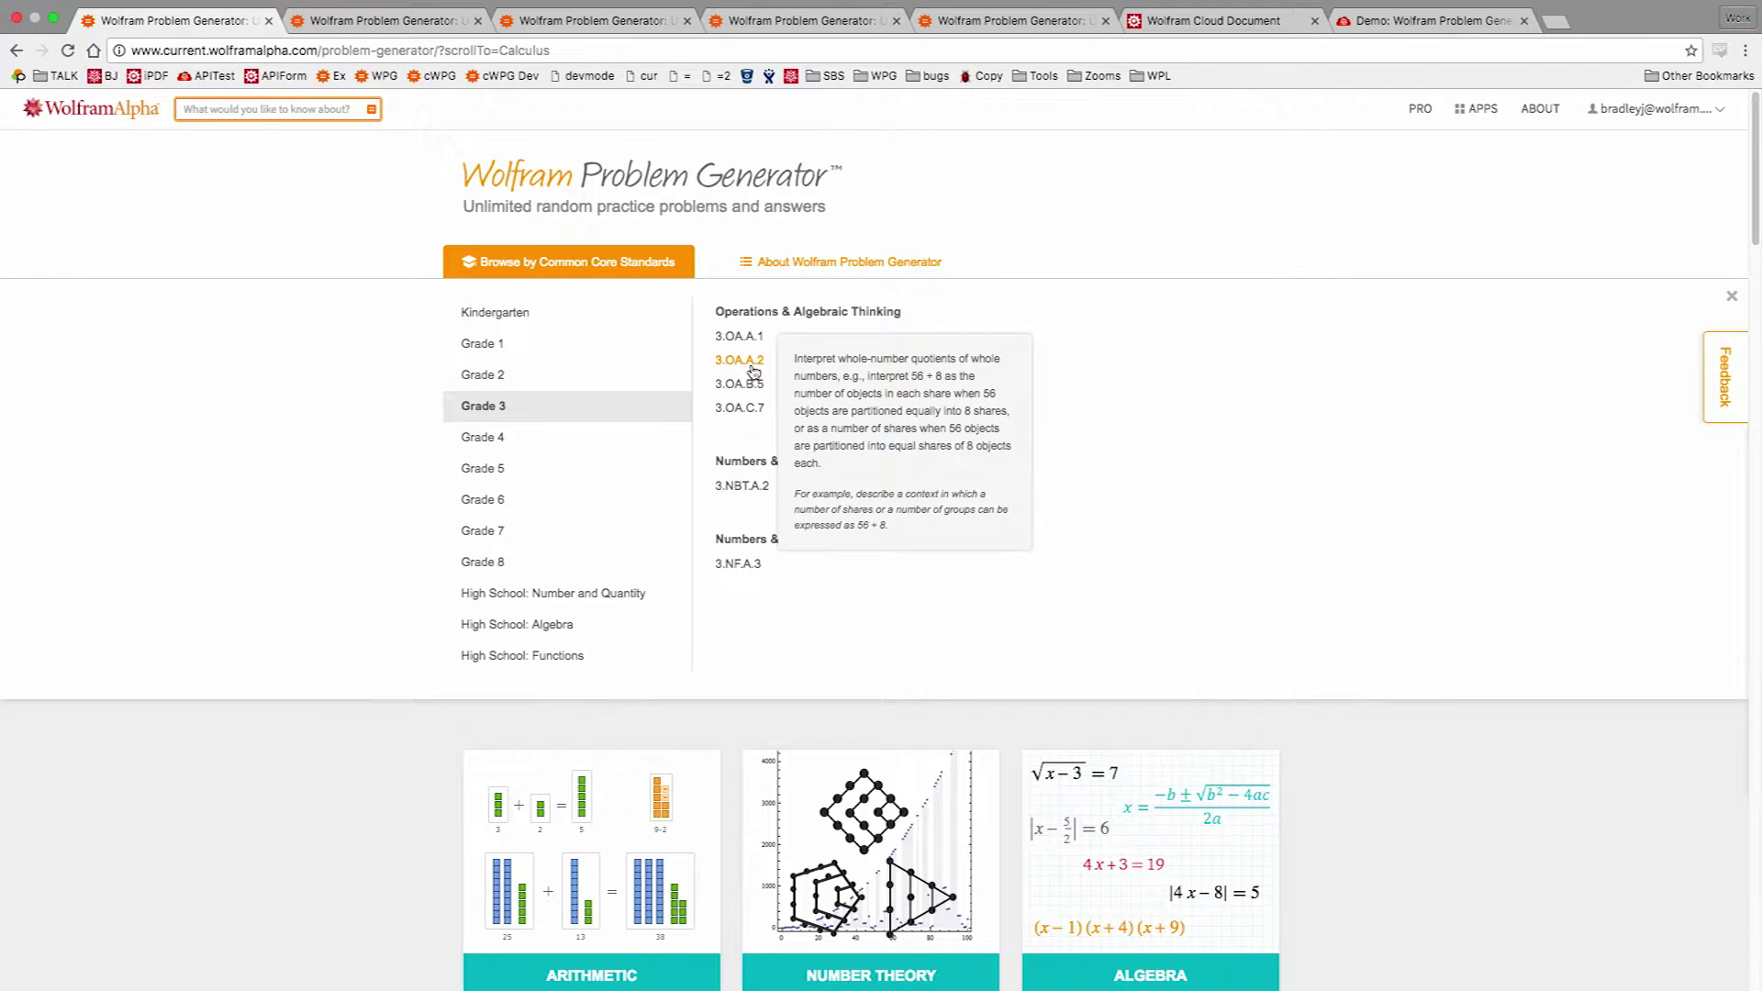
{"action": "left_click", "coordinate": [752, 370]}
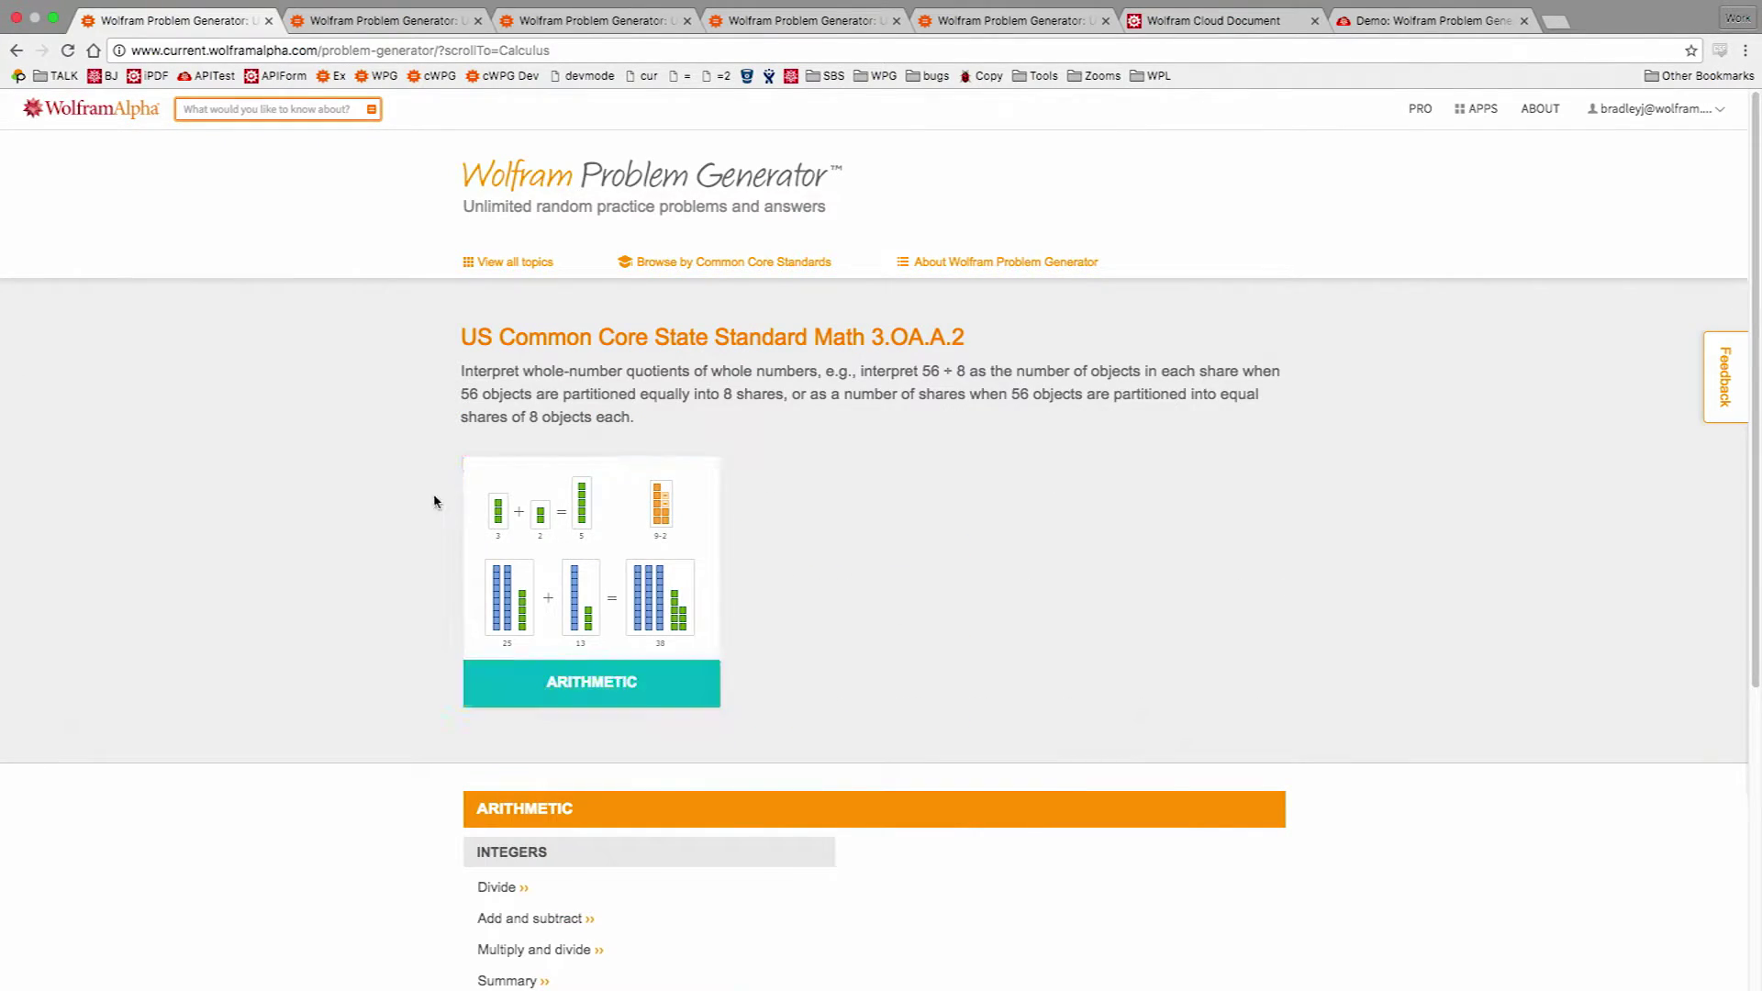
{"action": "scroll", "coordinate": [435, 501], "scroll_direction": "down", "scroll_amount": 2}
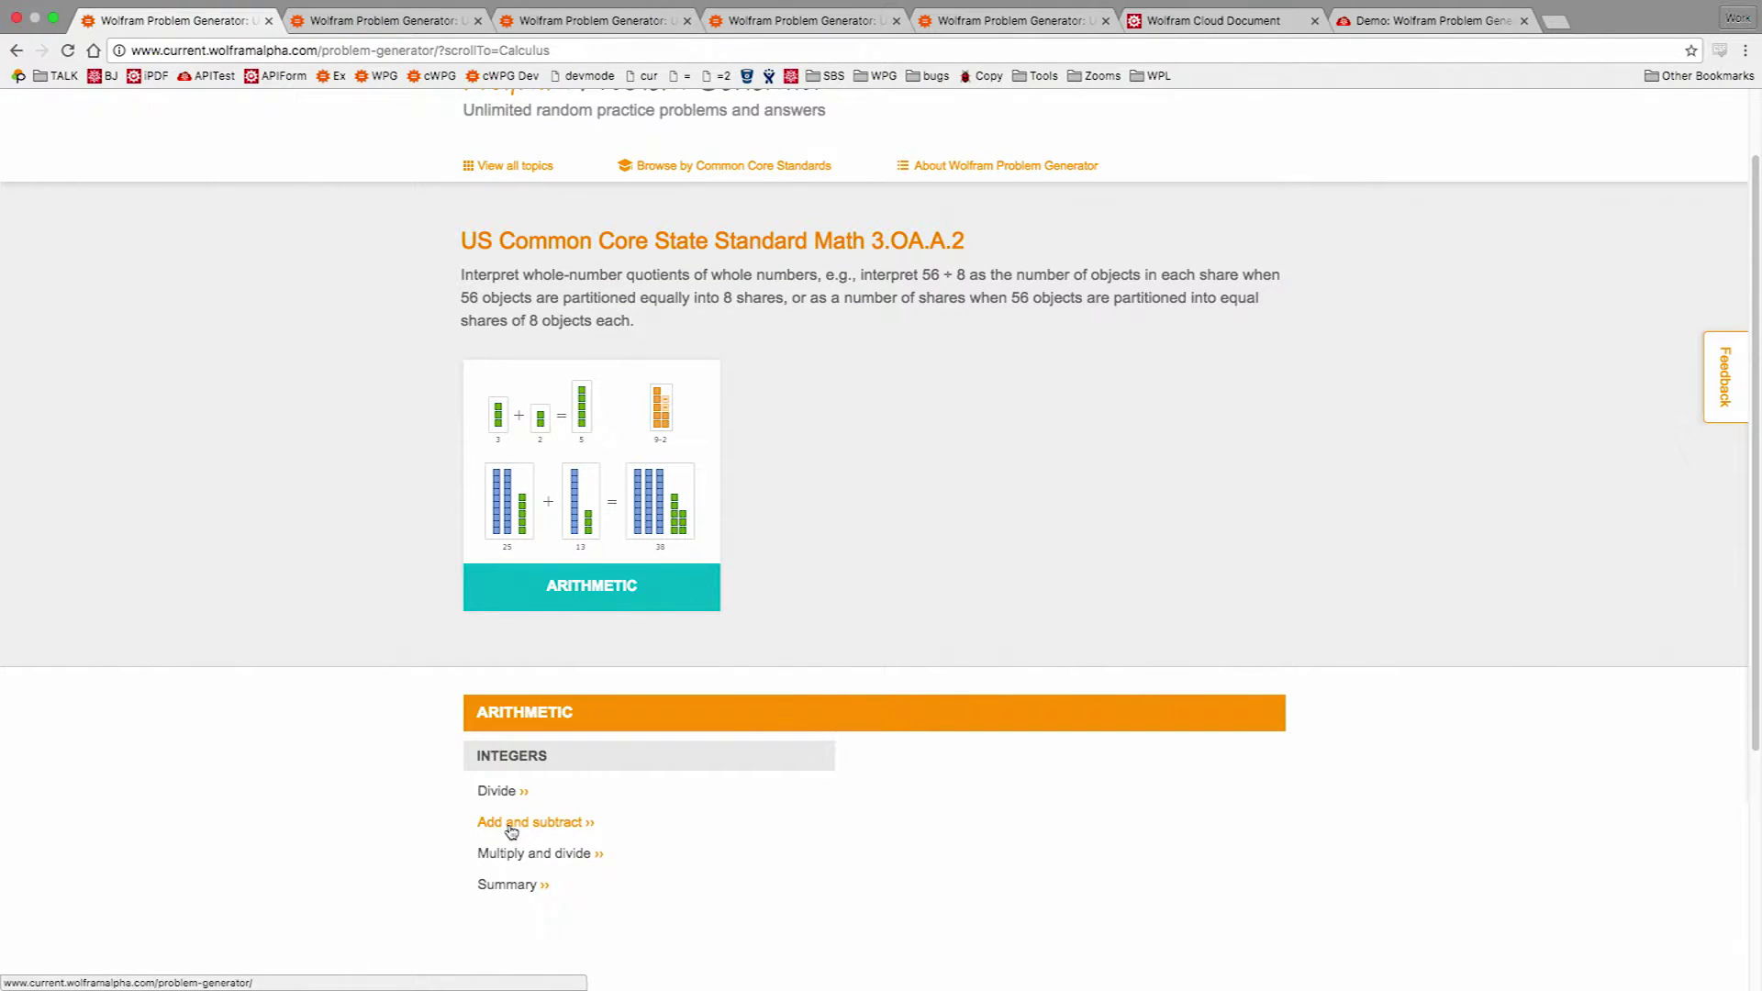
{"action": "scroll", "coordinate": [432, 724], "scroll_direction": "up", "scroll_amount": 2}
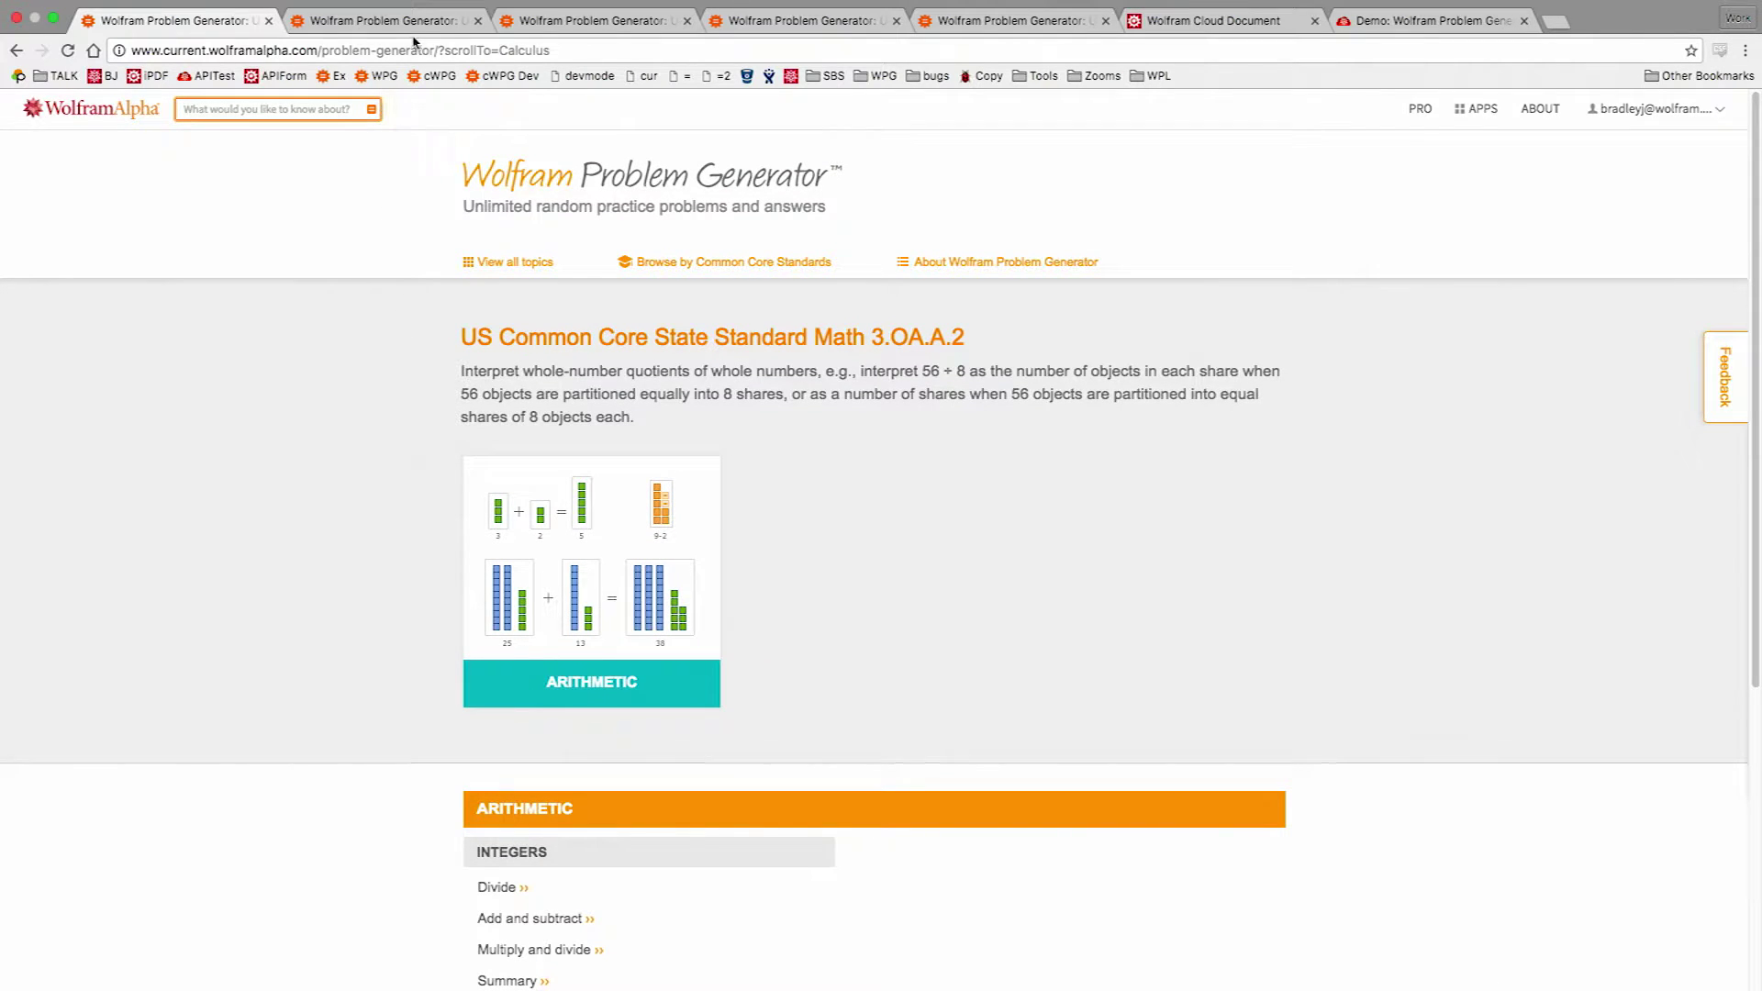
- In the Linear Algebra Add quiz, answer Question 1 with −4, 4, −5
{"action": "left_click", "coordinate": [389, 24]}
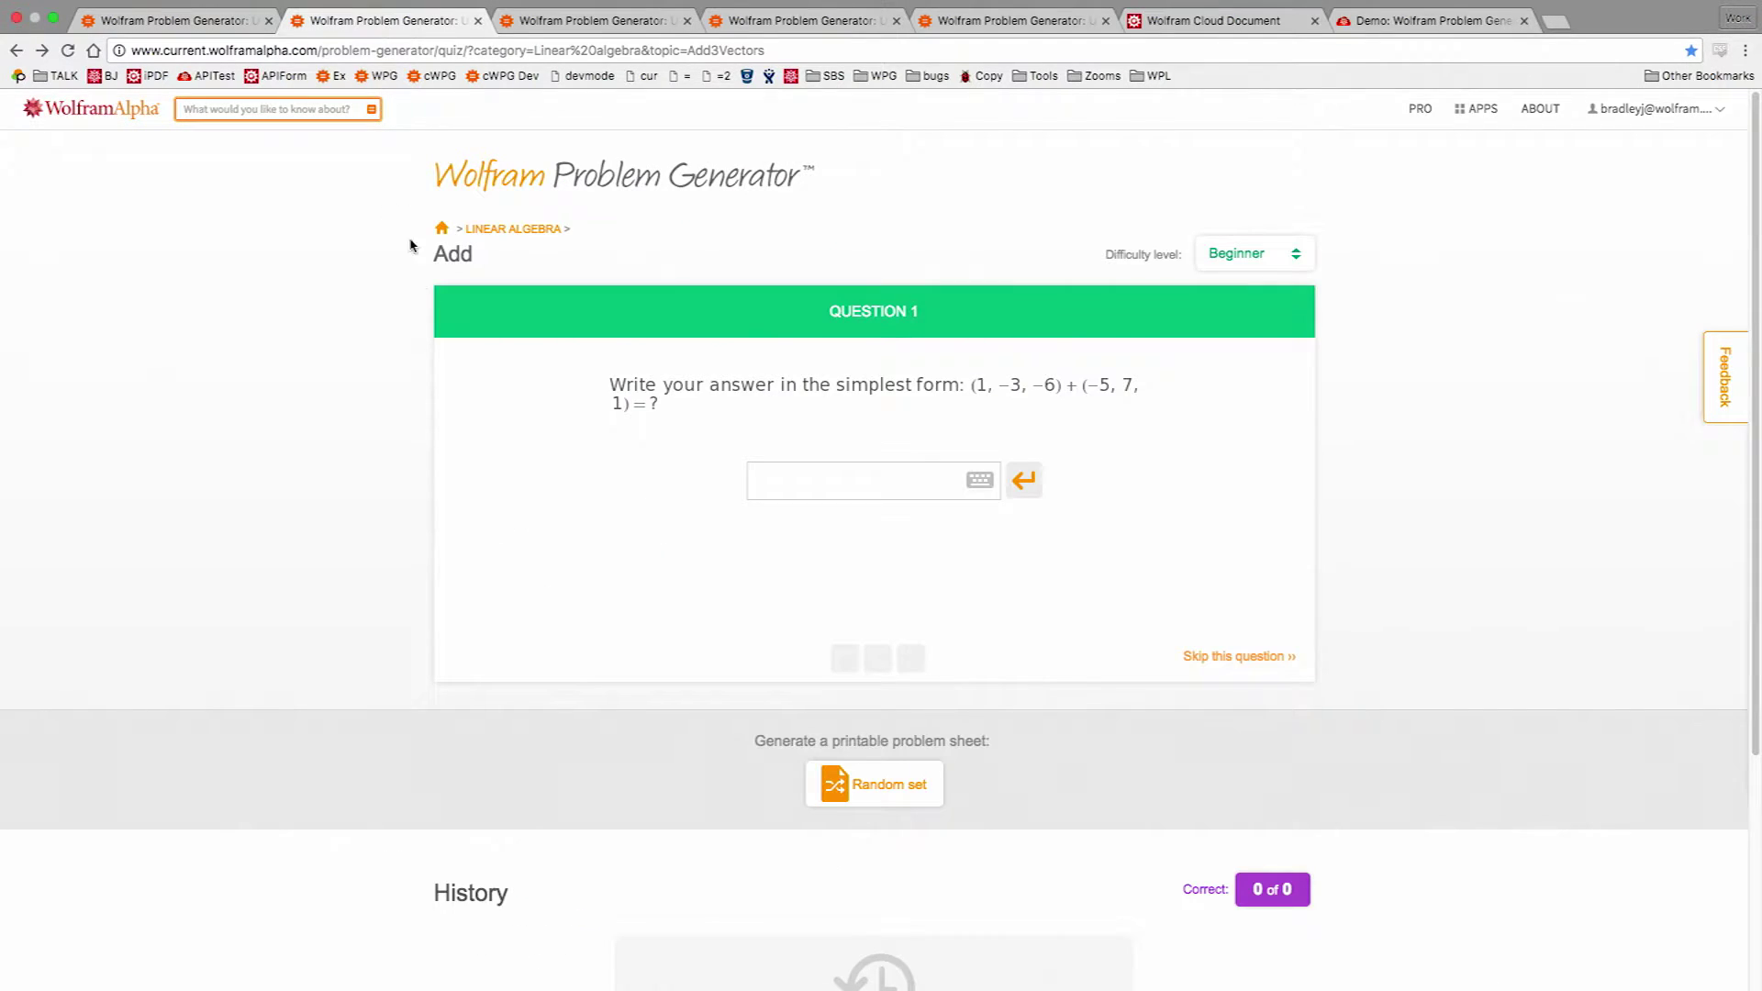
{"action": "left_click", "coordinate": [787, 472]}
{"action": "type", "text": "-4, 4, -5"}
{"action": "key", "text": "Return"}
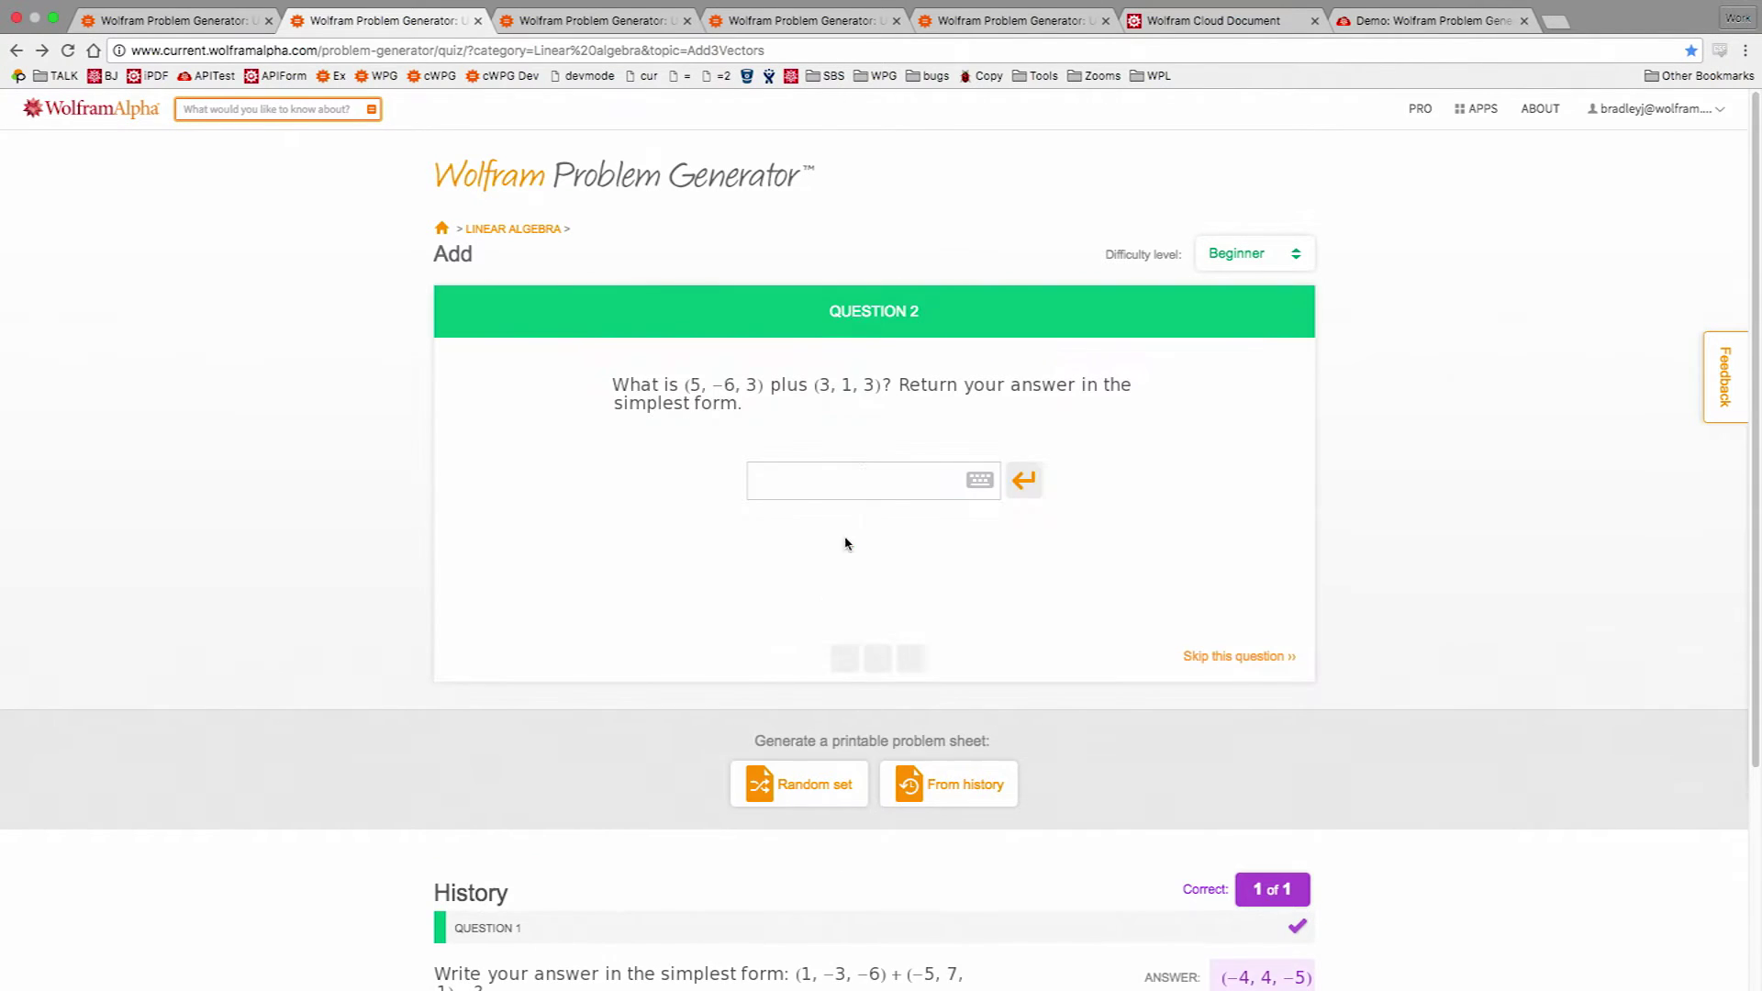
- Start entering the Question 2 answer and bring up the math input palette
{"action": "left_click", "coordinate": [865, 479]}
{"action": "type", "text": "{}"}
{"action": "key", "text": "BackSpace"}
{"action": "key", "text": "BackSpace"}
{"action": "left_click", "coordinate": [980, 481]}
- Replace the partial vector-template answer to Question 2 with 12 and submit it
{"action": "left_click", "coordinate": [856, 580]}
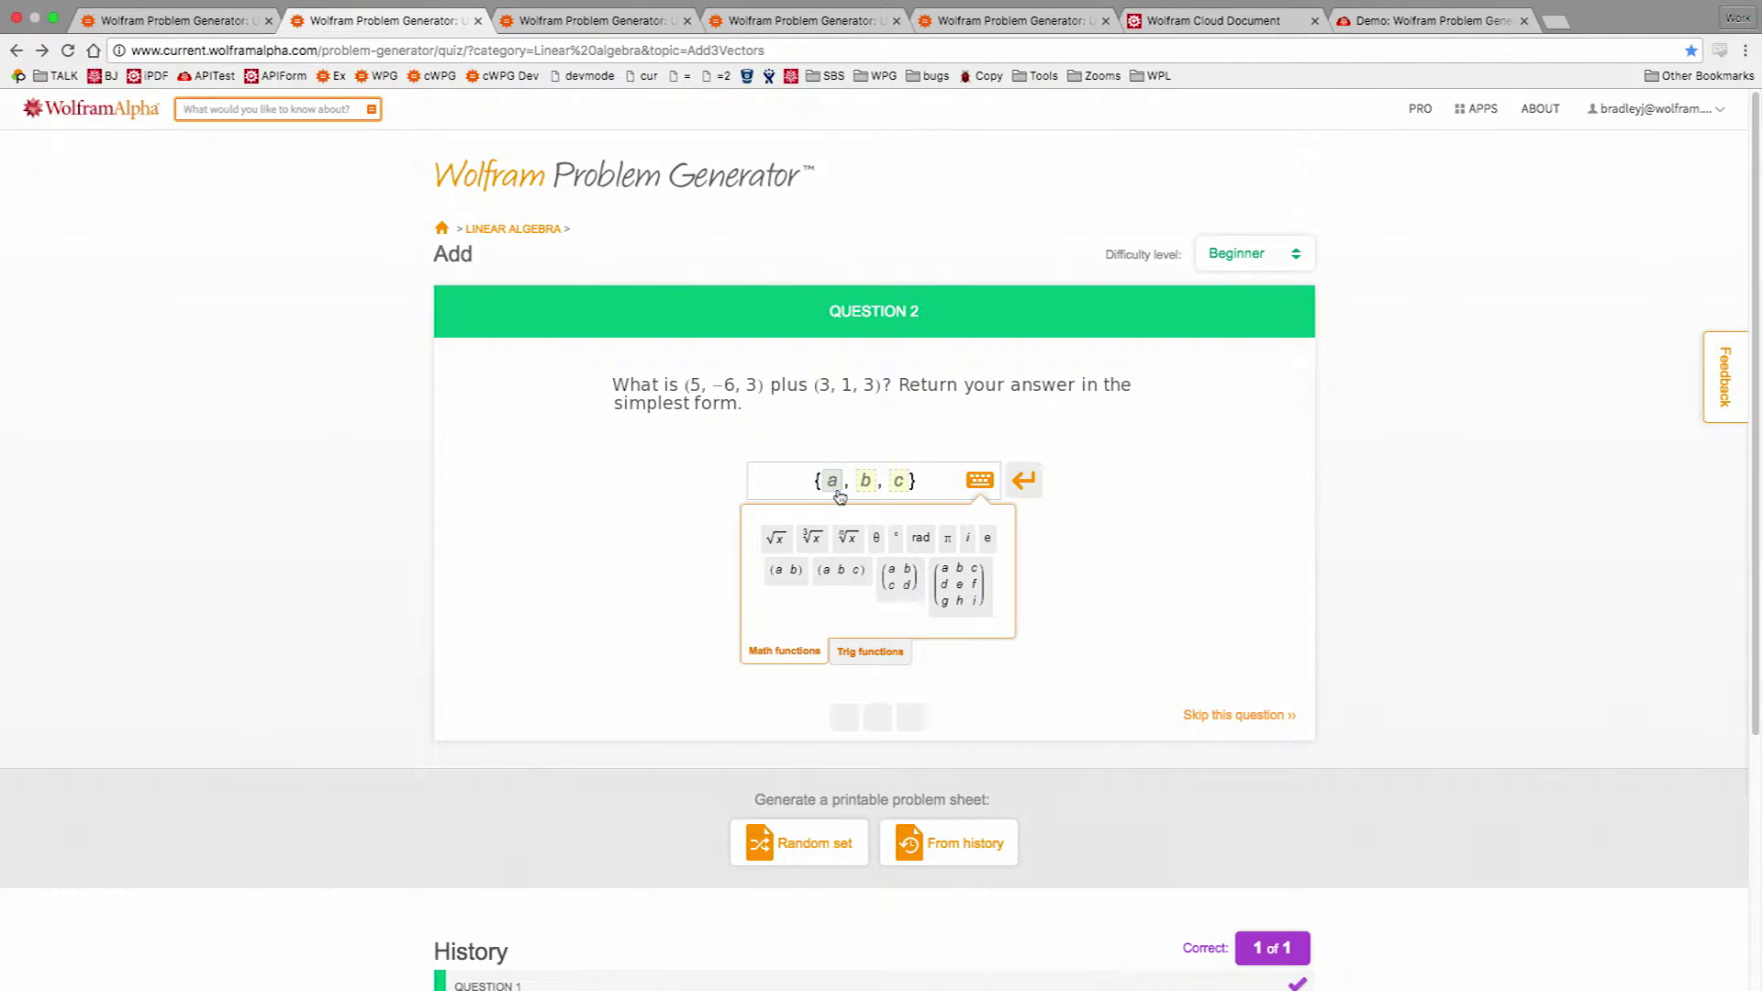
{"action": "type", "text": "8"}
{"action": "scroll", "coordinate": [1093, 285], "scroll_direction": "down", "scroll_amount": 3}
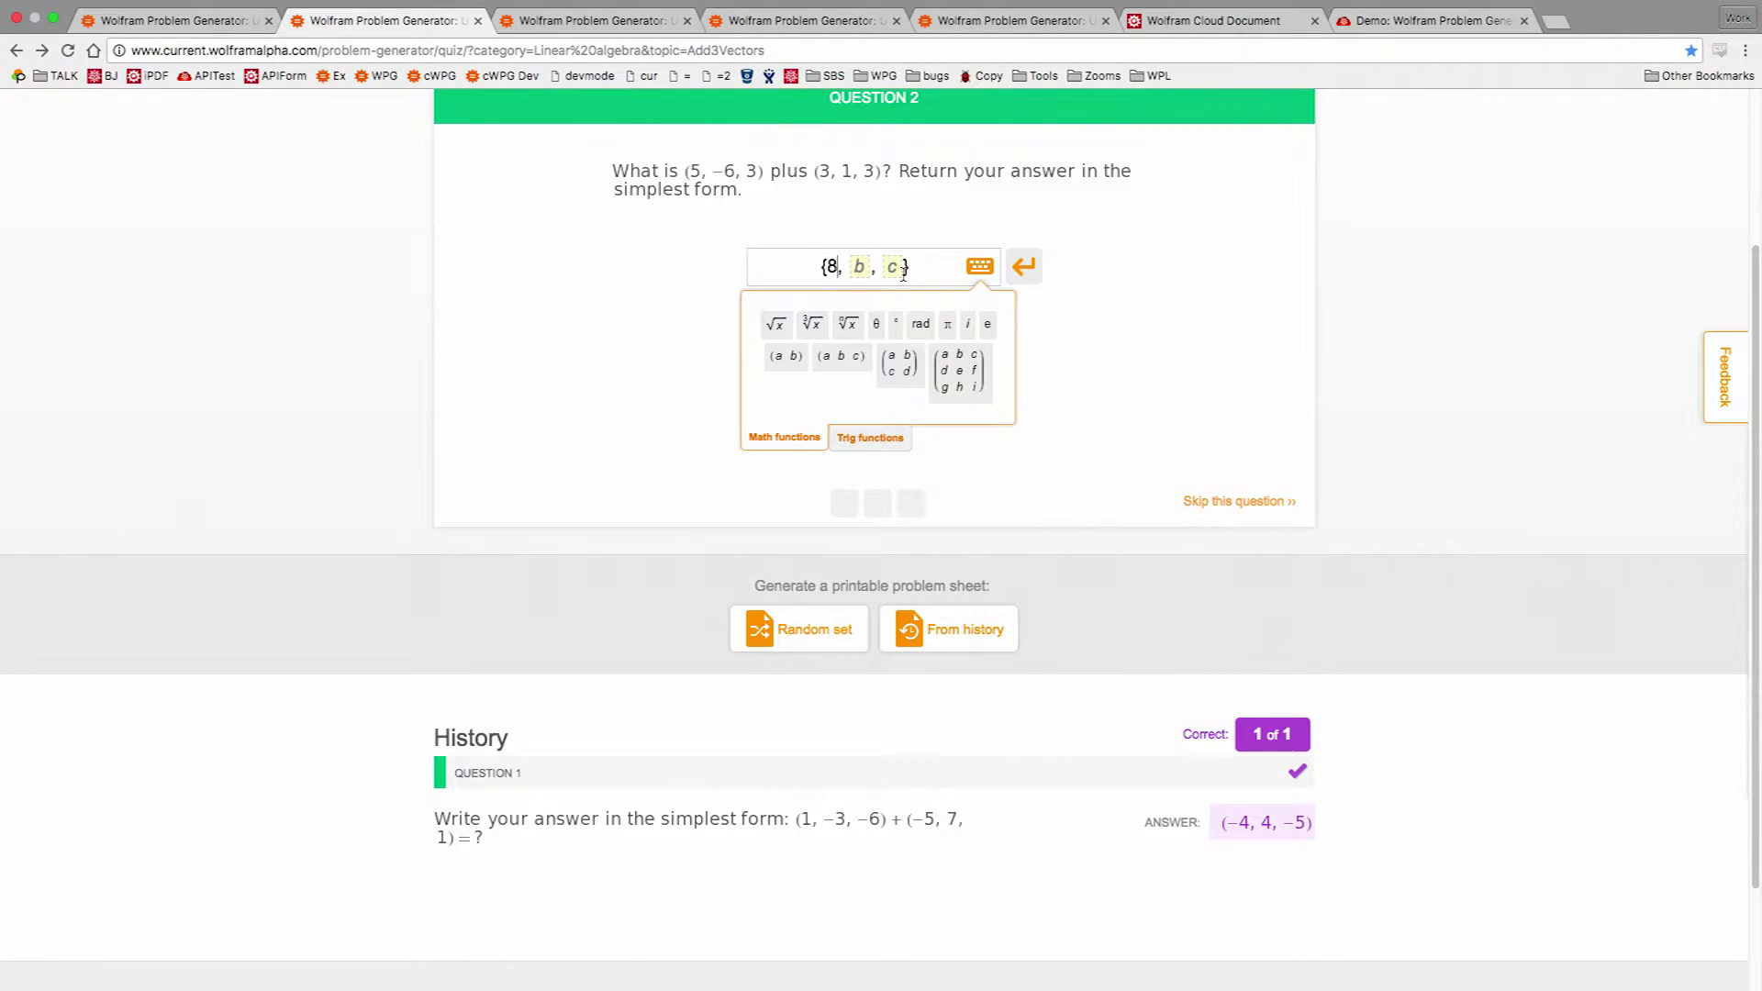
{"action": "left_click_drag", "start_coordinate": [918, 266], "coordinate": [655, 243]}
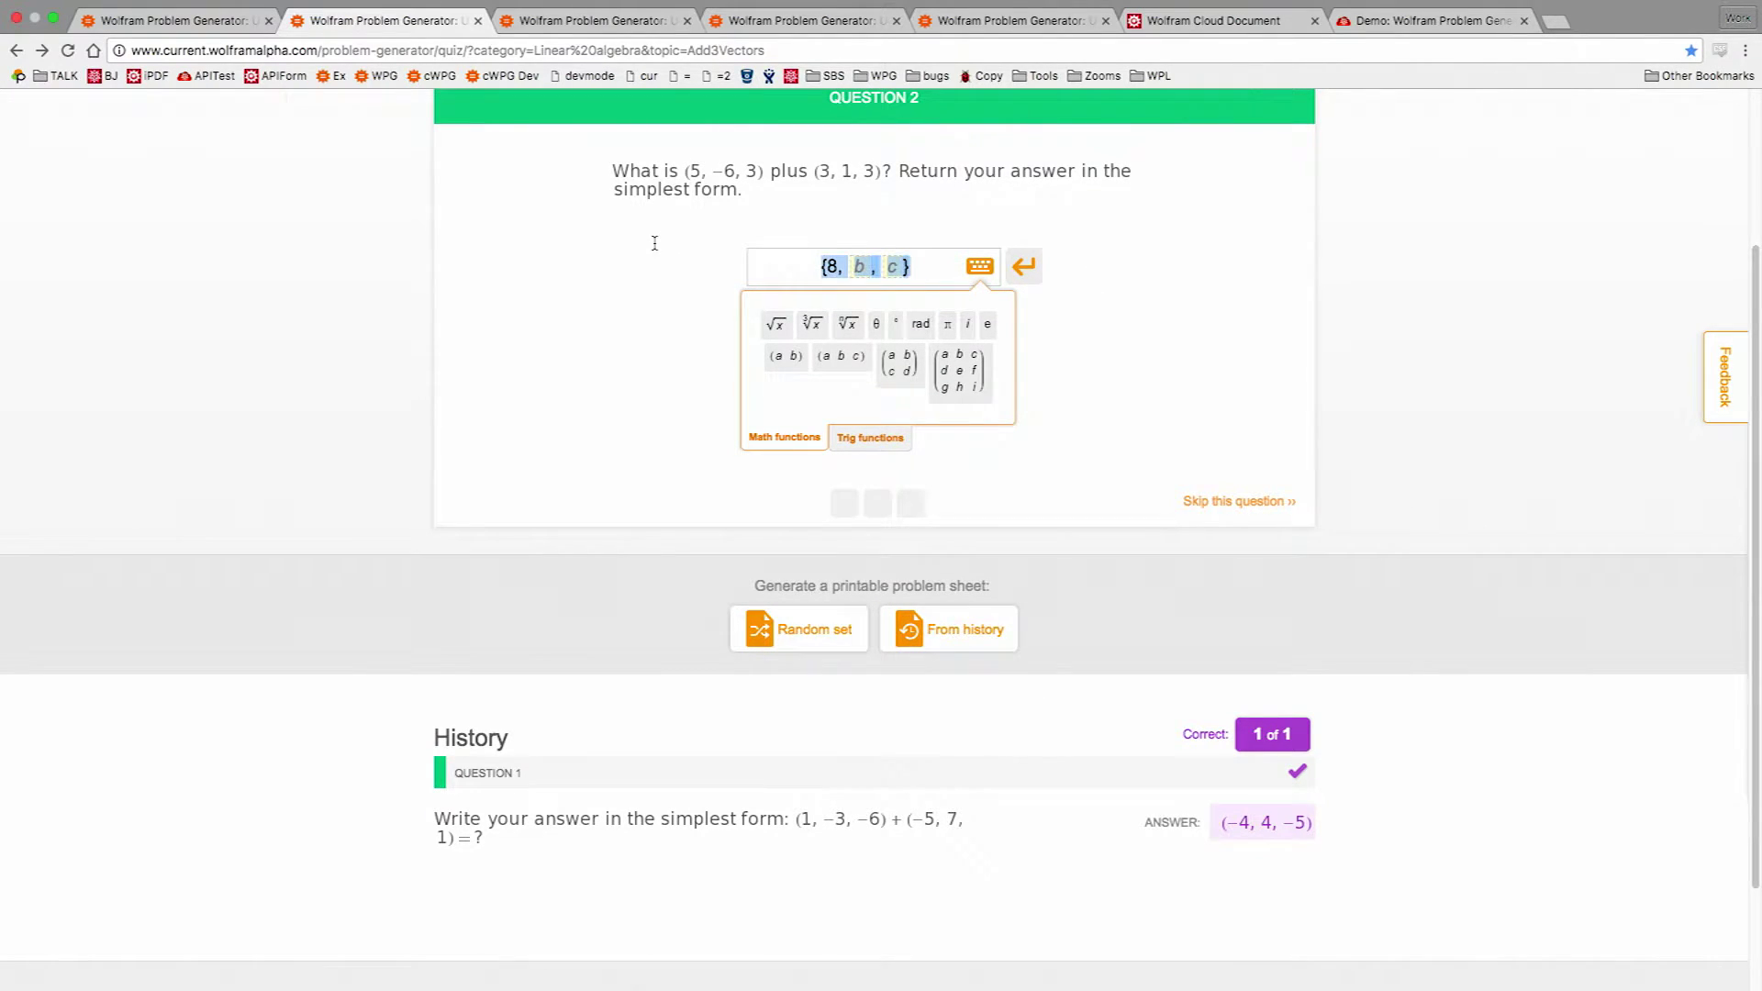
{"action": "type", "text": "12"}
{"action": "key", "text": "Return"}
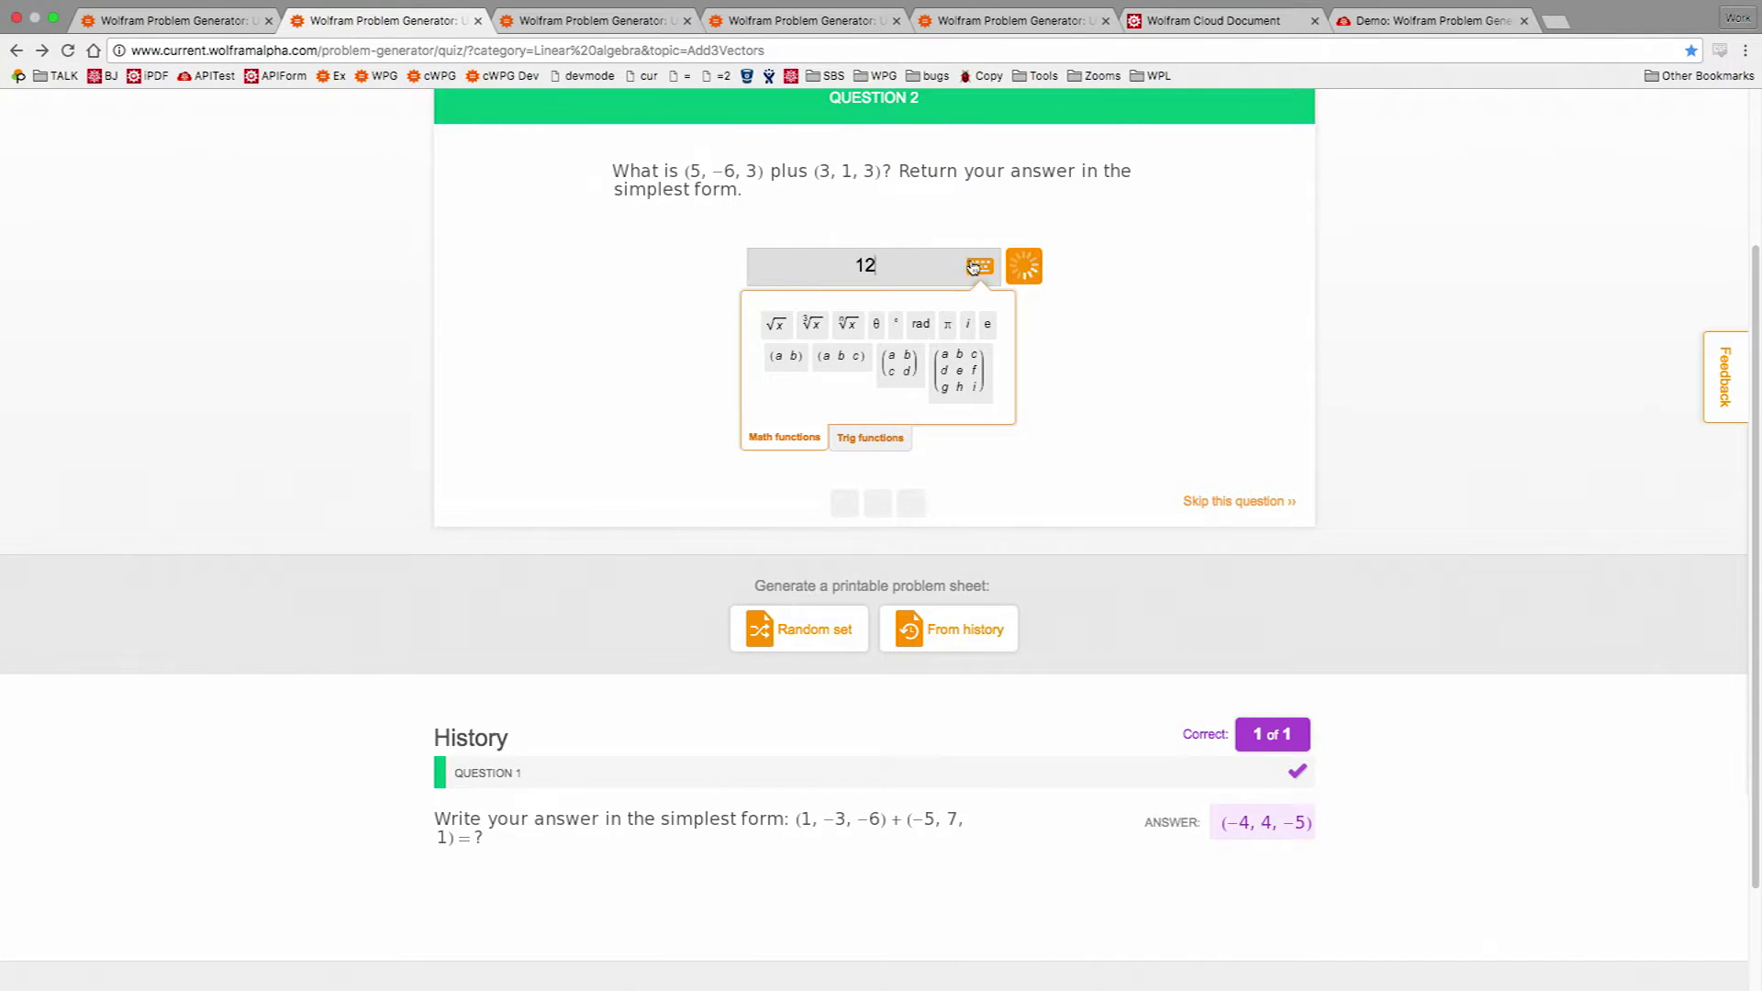
- Submit 12e^2x as the vector-addition answer, then rewrite it as 12e^(2x)
{"action": "left_click", "coordinate": [973, 266]}
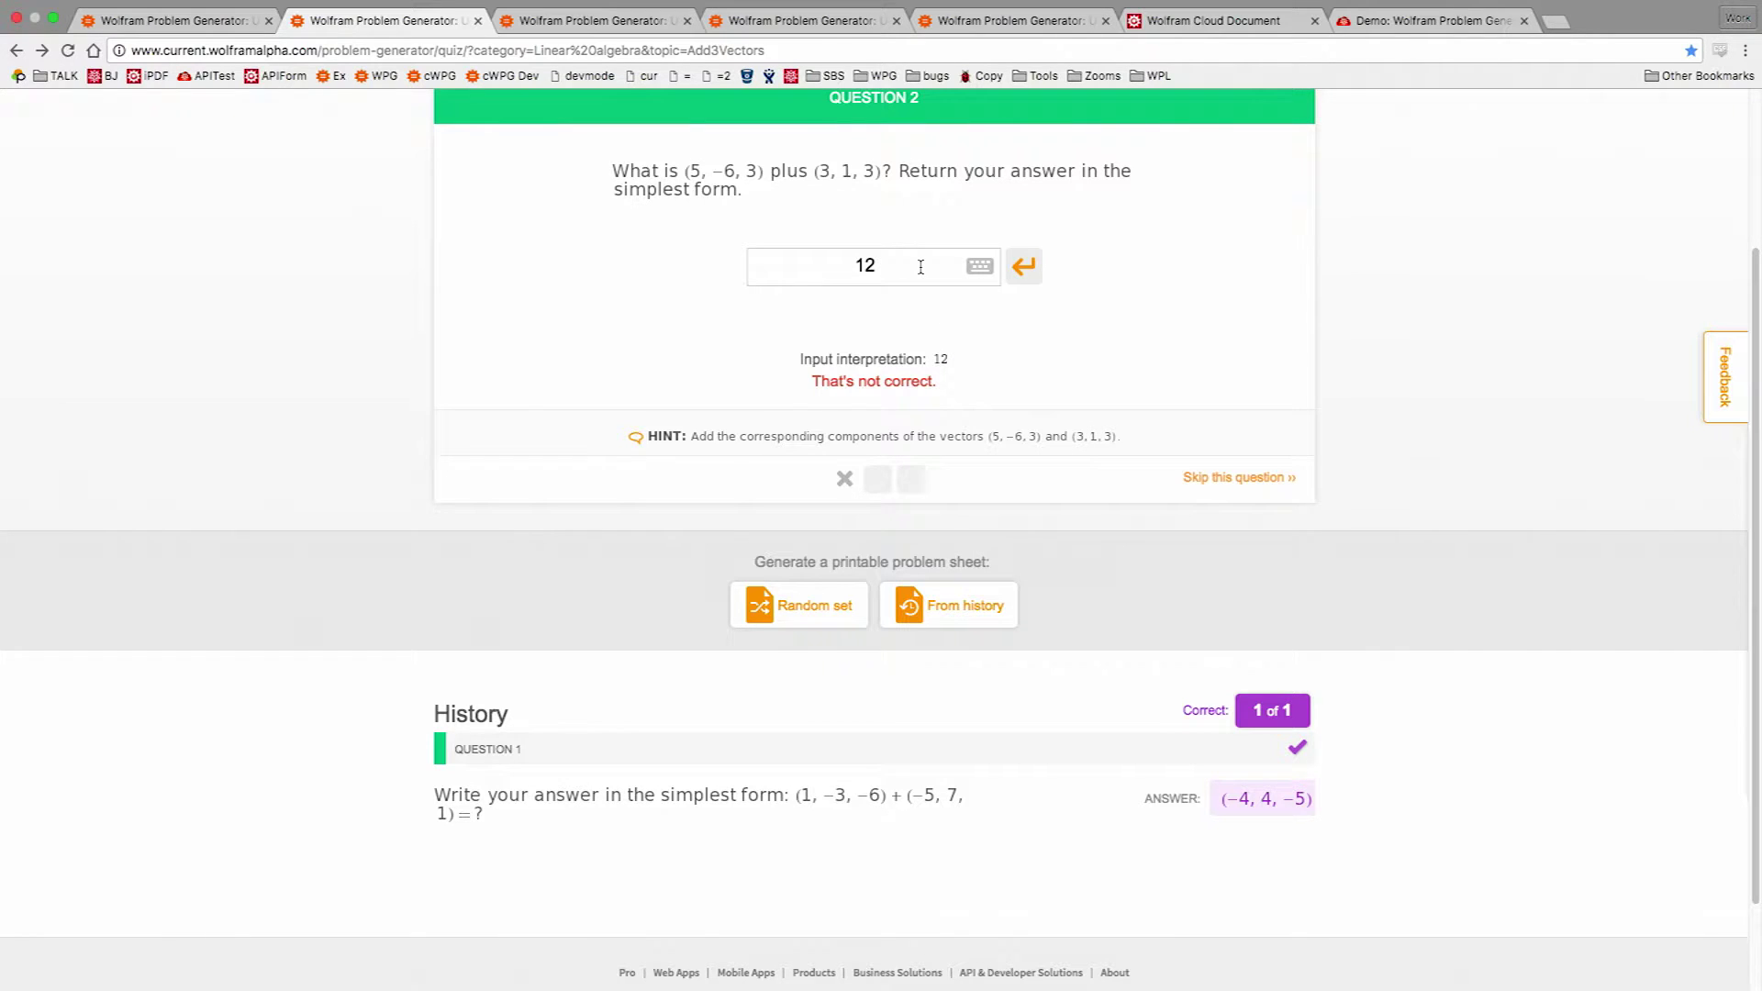
{"action": "type", "text": "e^2x"}
{"action": "key", "text": "Return"}
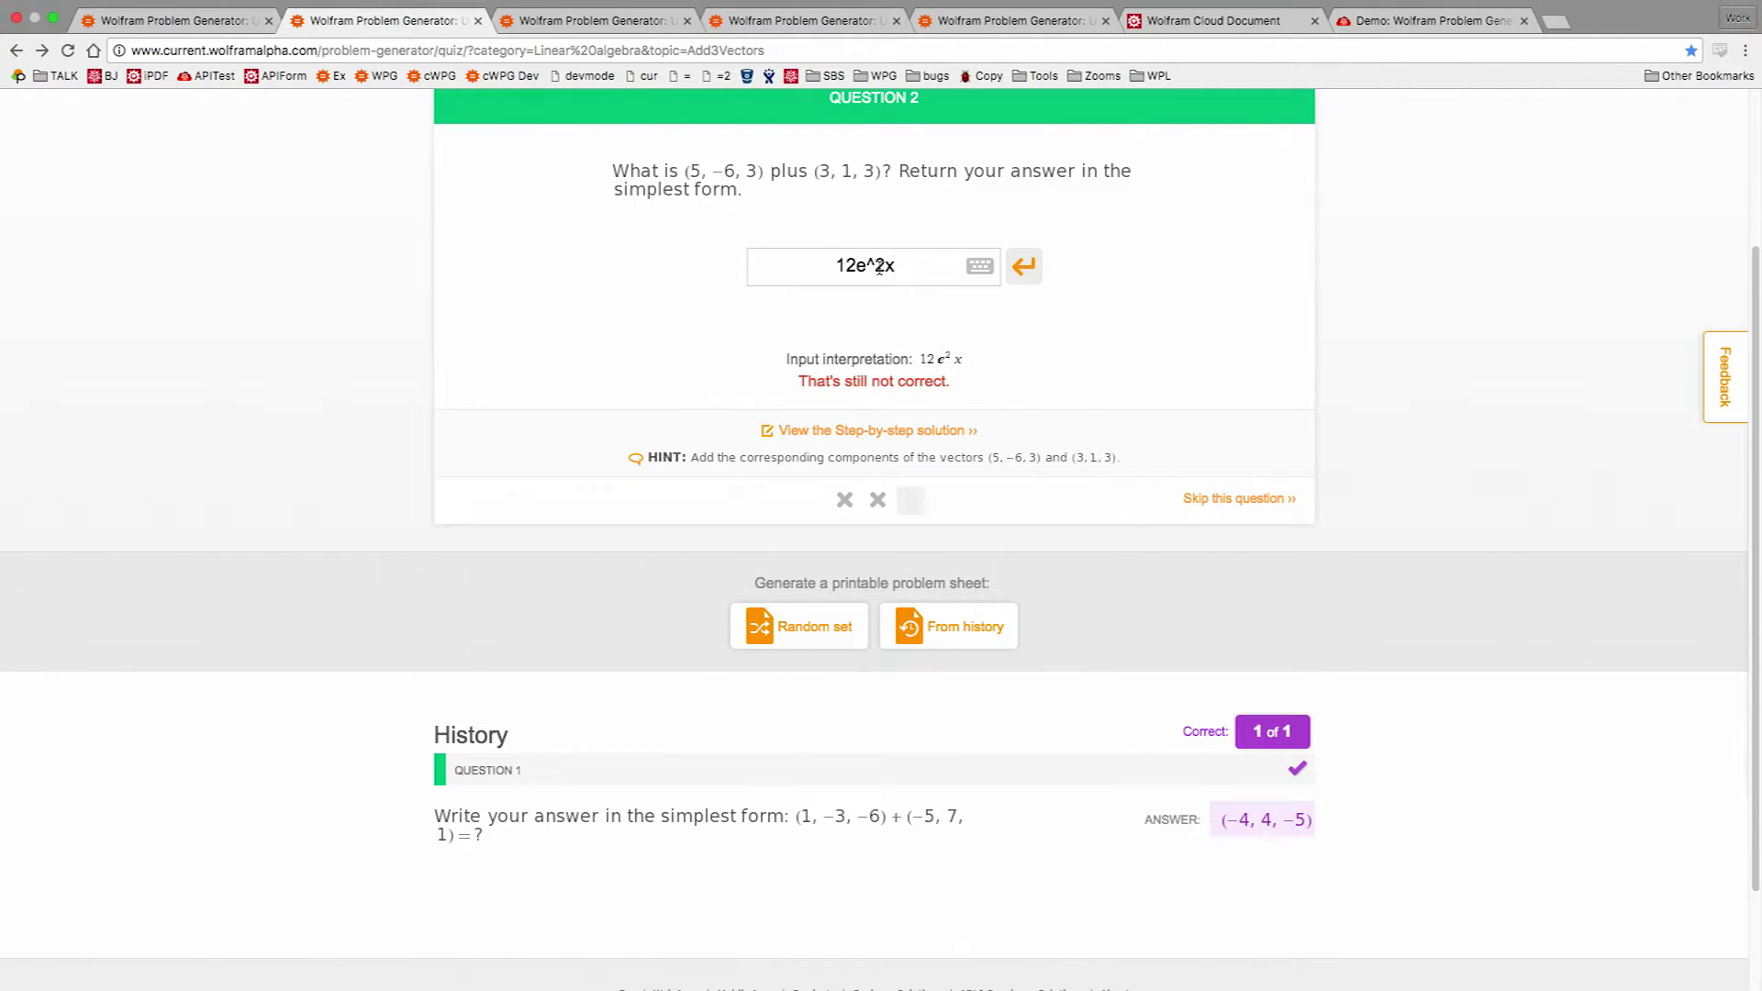
{"action": "type", "text": "()"}
{"action": "key", "text": "BackSpace"}
{"action": "type", "text": ")"}
{"action": "mouse_move", "coordinate": [866, 500]}
- View the vector question's step-by-step solution, skip the question, and return to the Common Core 3.OA.A.2 page
{"action": "left_click", "coordinate": [1021, 266]}
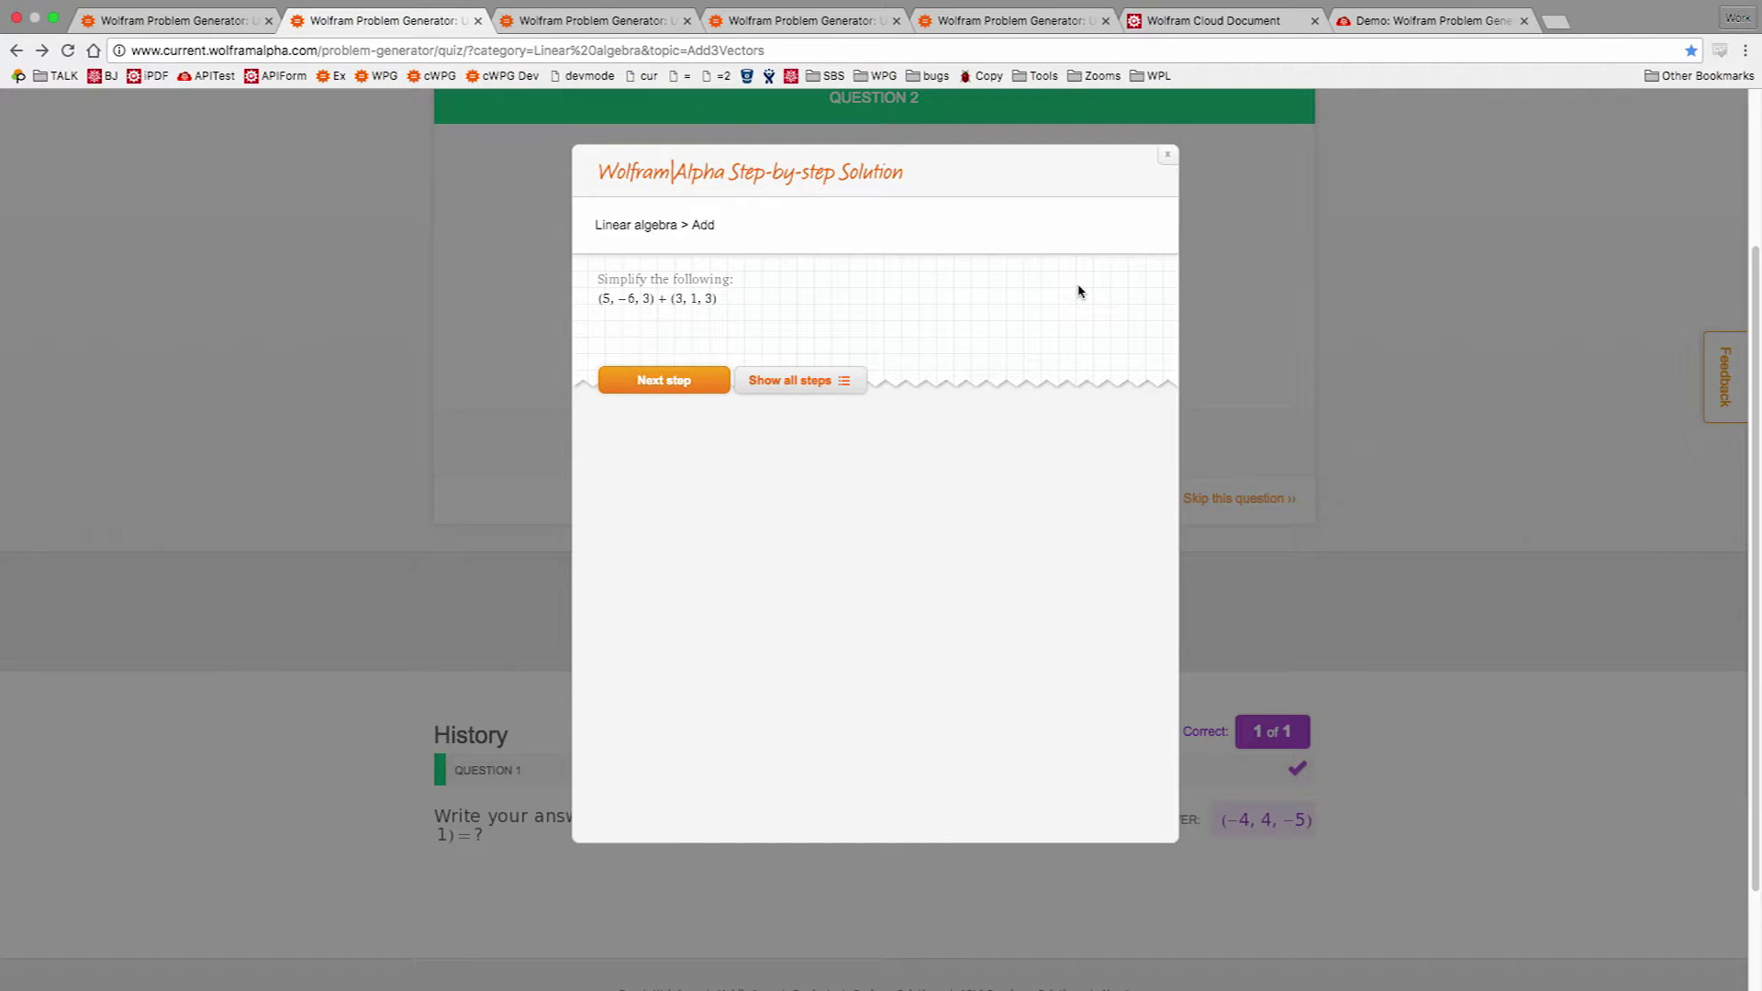
{"action": "left_click", "coordinate": [1168, 156]}
{"action": "left_click", "coordinate": [1205, 504]}
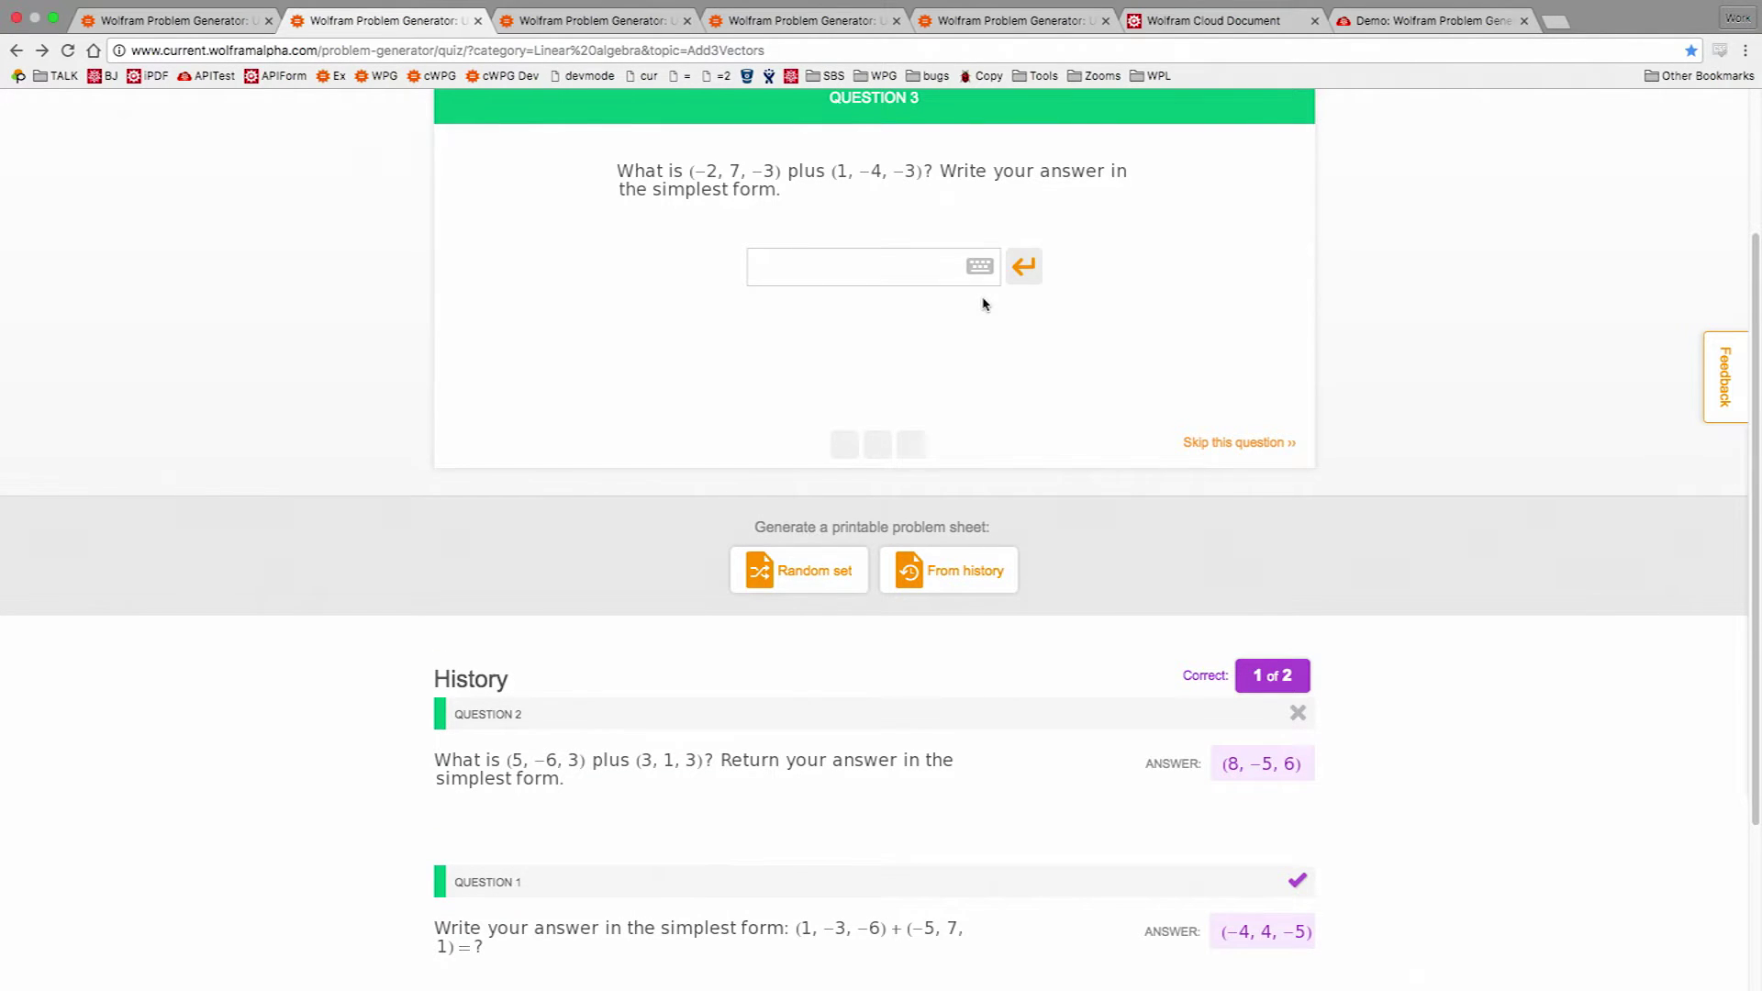
{"action": "left_click", "coordinate": [63, 18]}
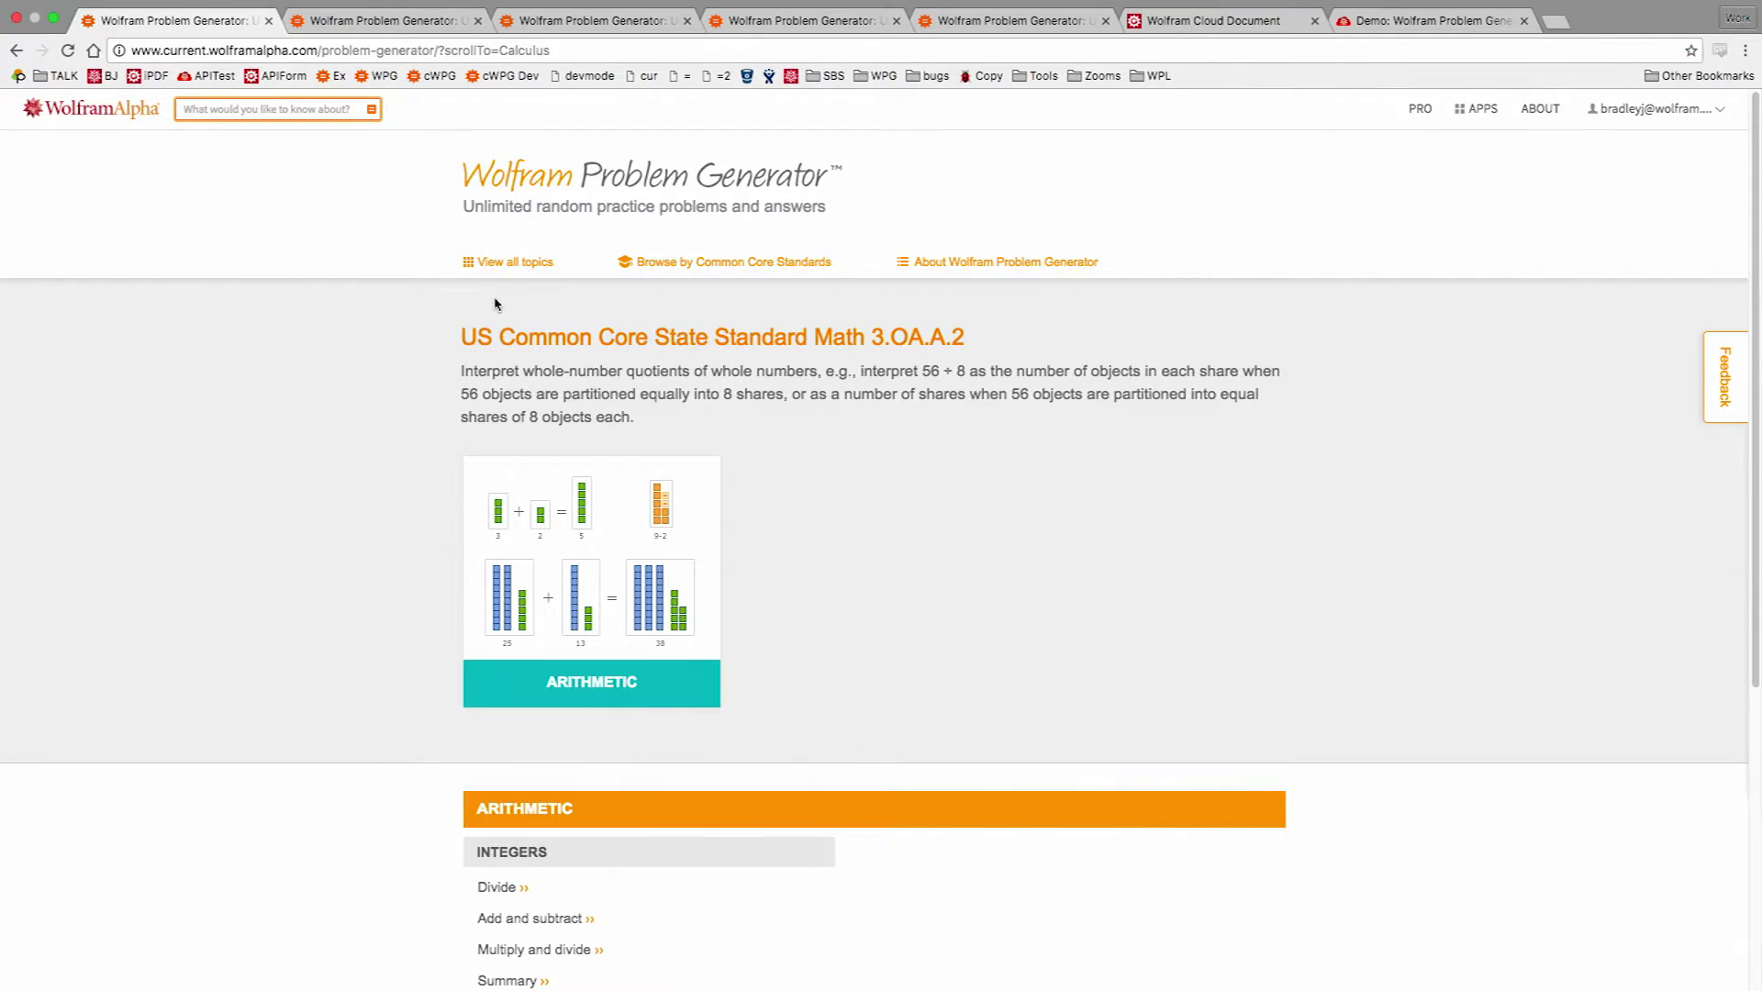
- Open the Arithmetic Divide quiz and submit 36/4 for 36 divided by 4, then return to the slides
{"action": "scroll", "coordinate": [495, 312], "scroll_direction": "down", "scroll_amount": 2}
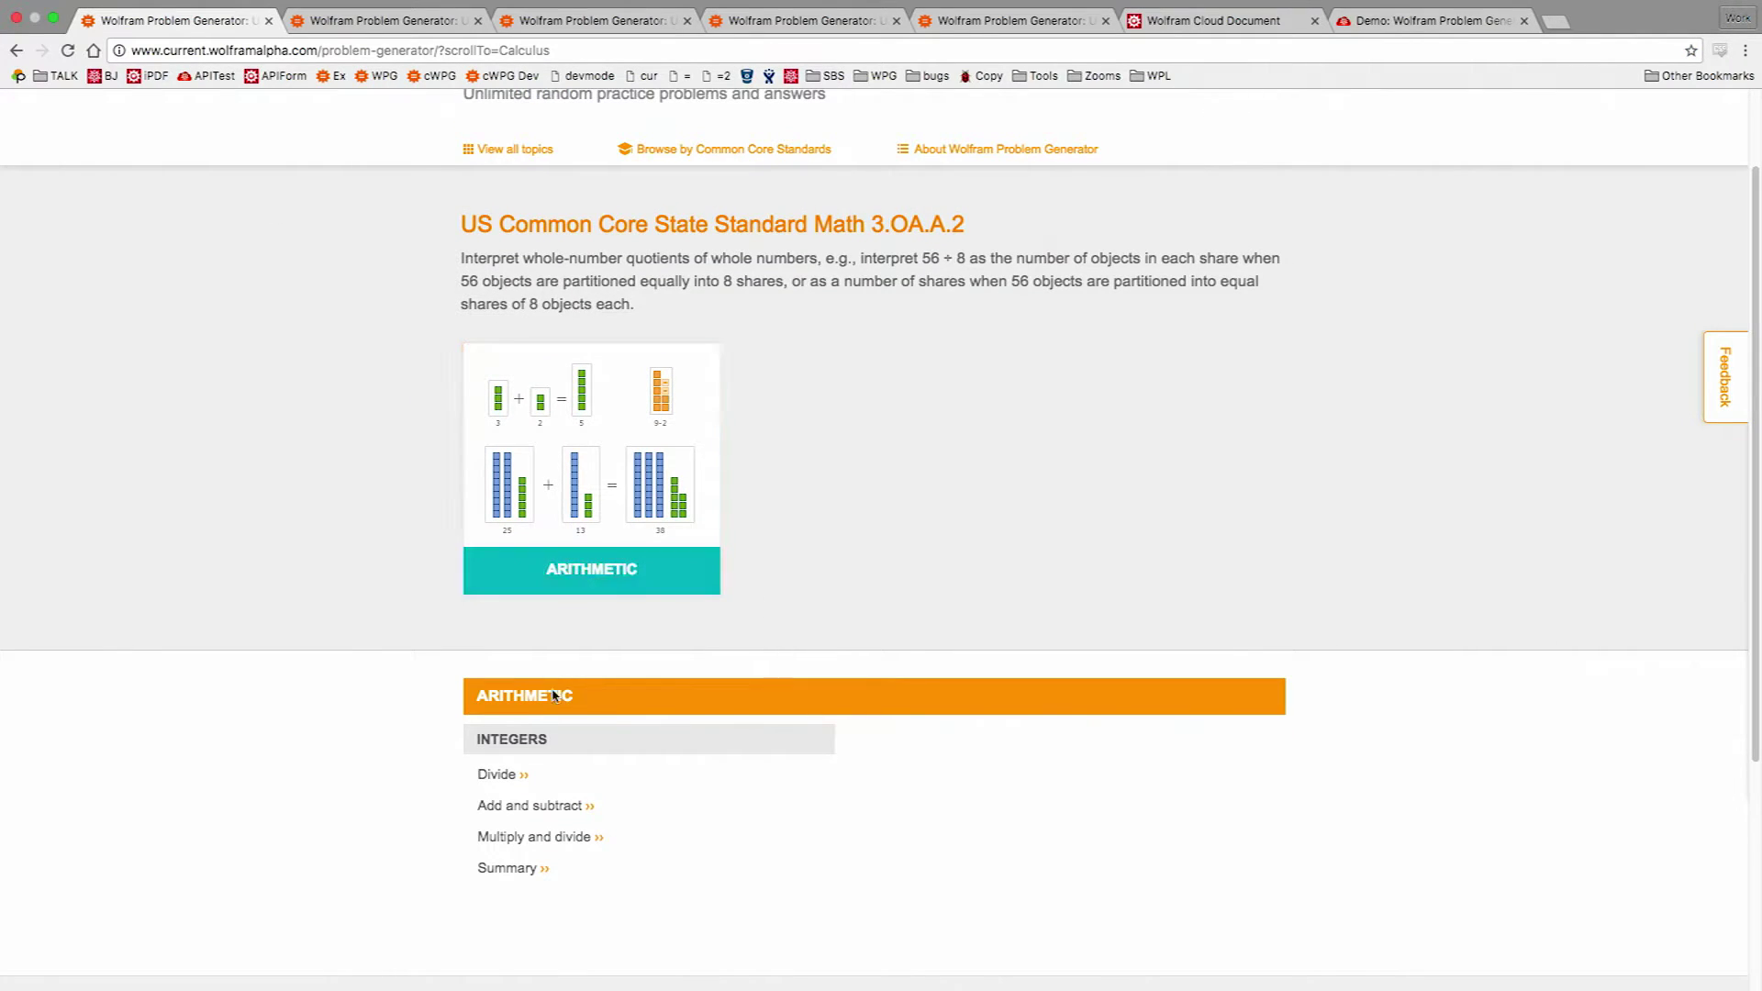
{"action": "left_click", "coordinate": [517, 787]}
{"action": "left_click", "coordinate": [887, 452]}
{"action": "type", "text": "36"}
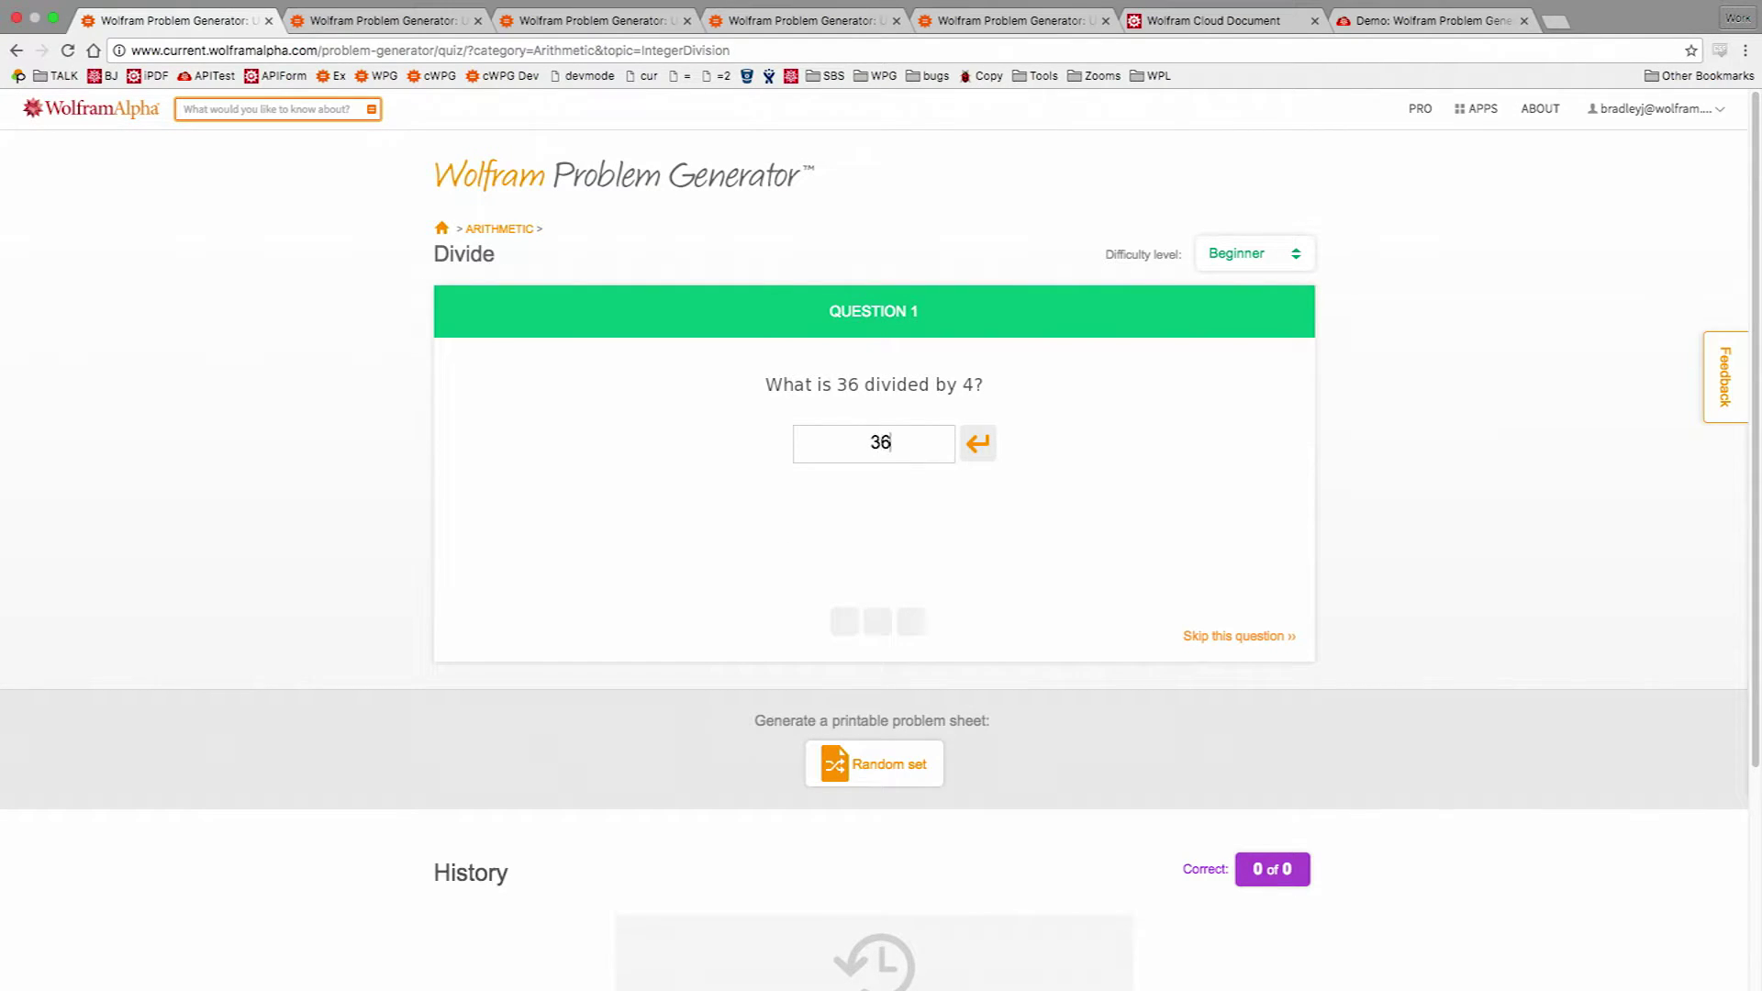
{"action": "type", "text": "/4"}
{"action": "left_click", "coordinate": [977, 443]}
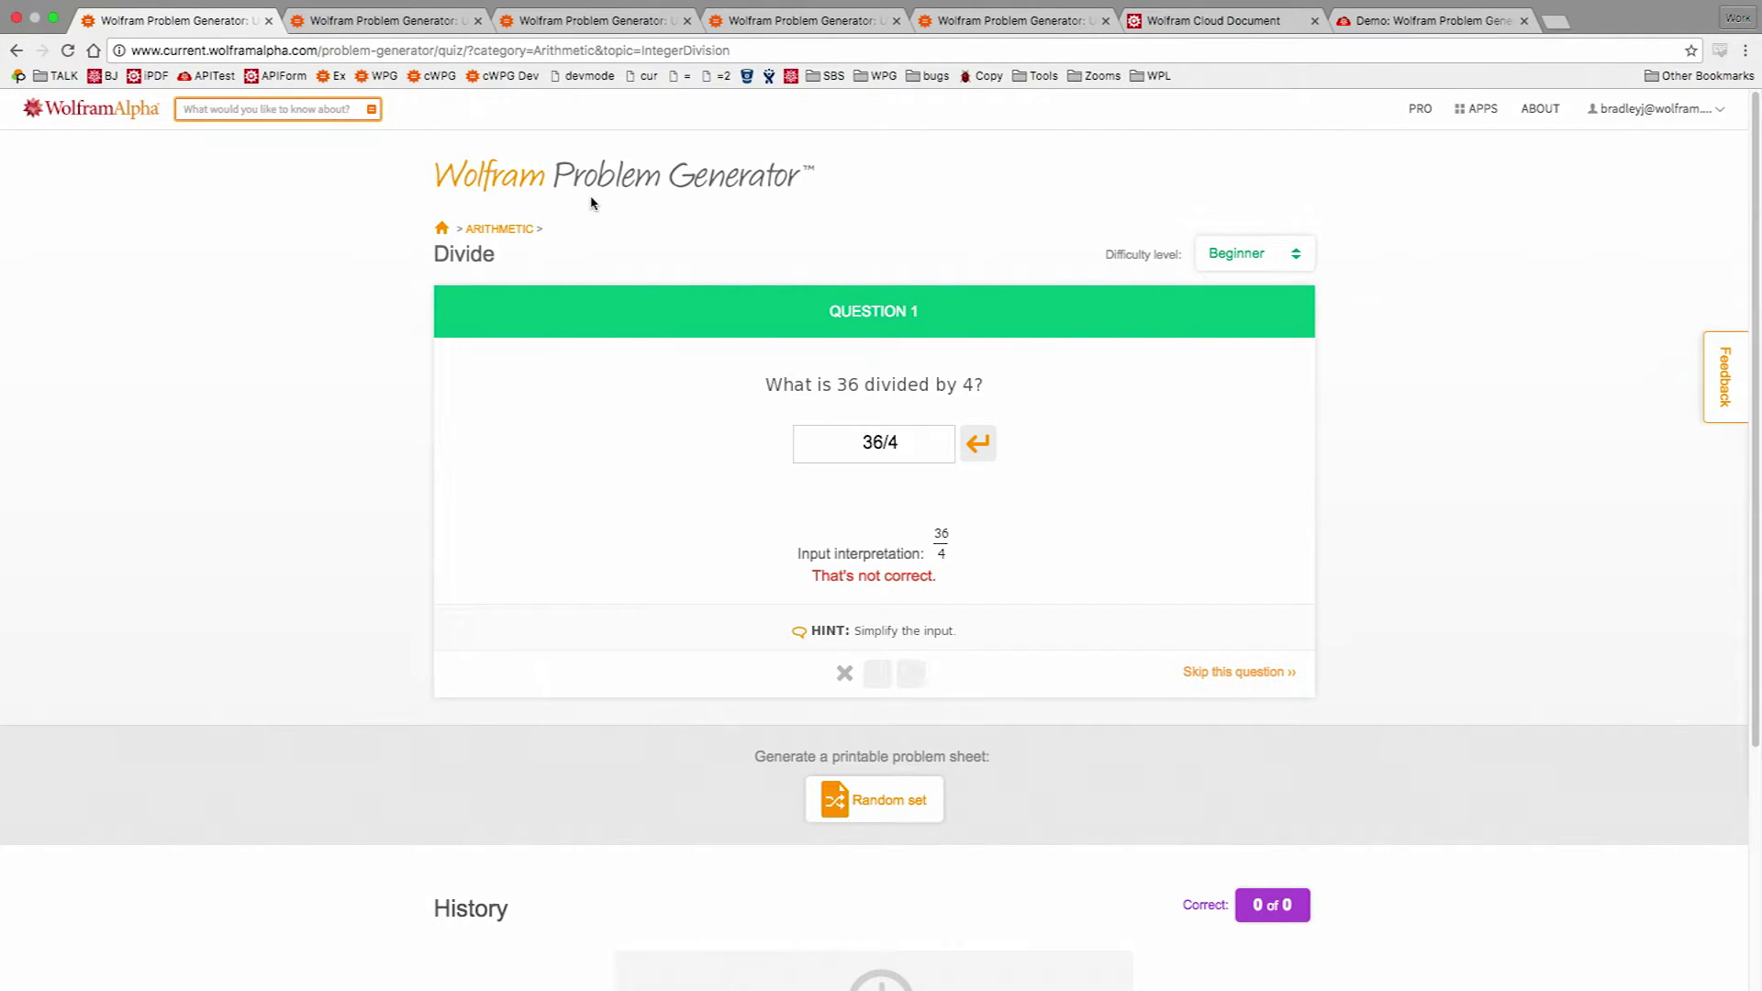
{"action": "key", "text": "ctrl+Left"}
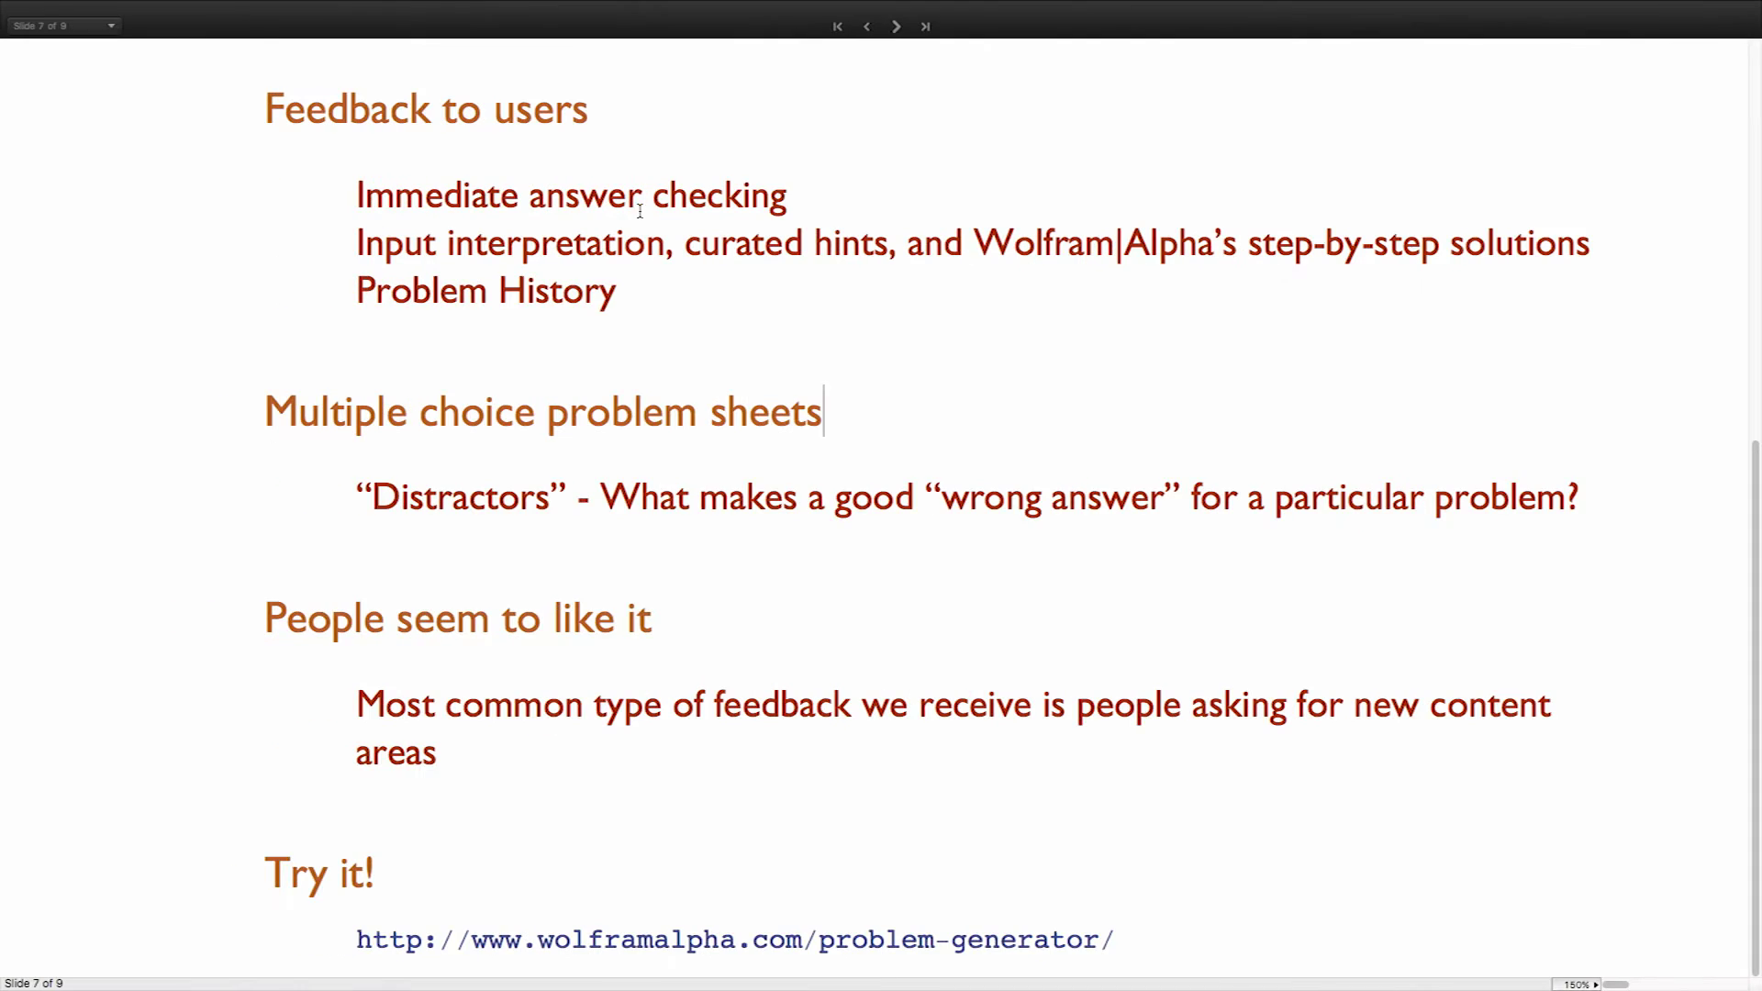
- Advance the slideshow to slide 8, Future of WPG, then switch back to the browser
{"action": "left_click", "coordinate": [895, 26]}
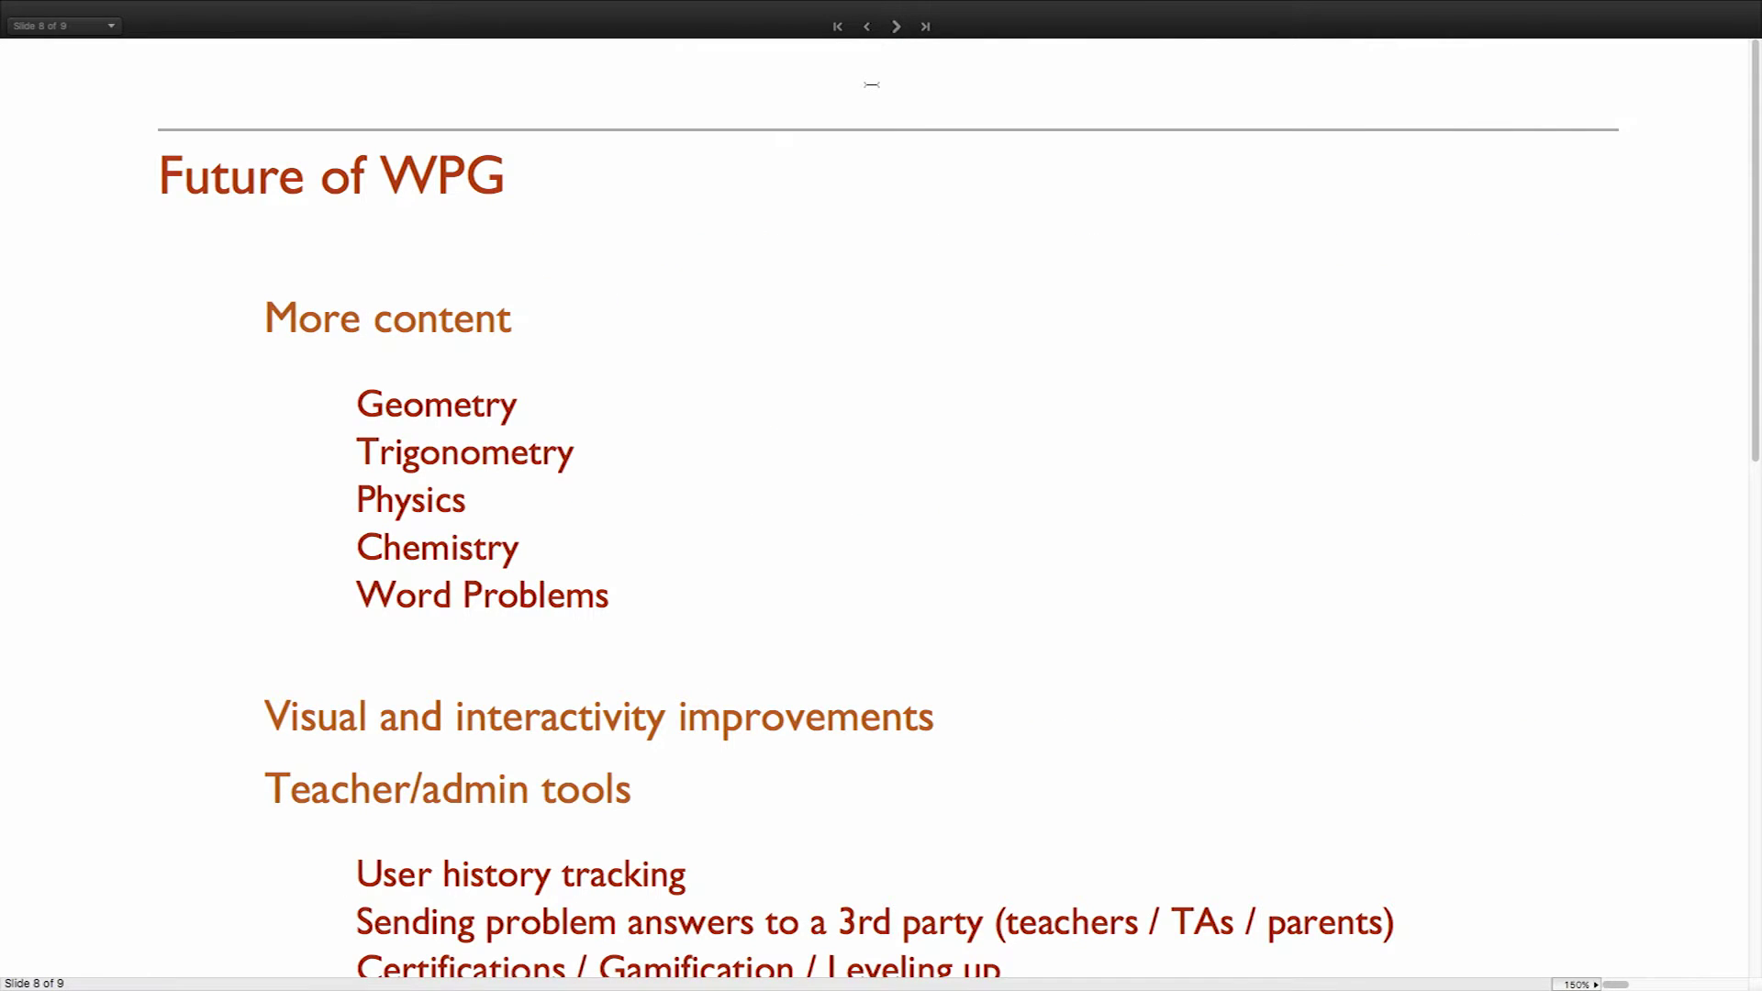
{"action": "left_click", "coordinate": [868, 27]}
{"action": "scroll", "coordinate": [862, 146], "scroll_direction": "down", "scroll_amount": 10}
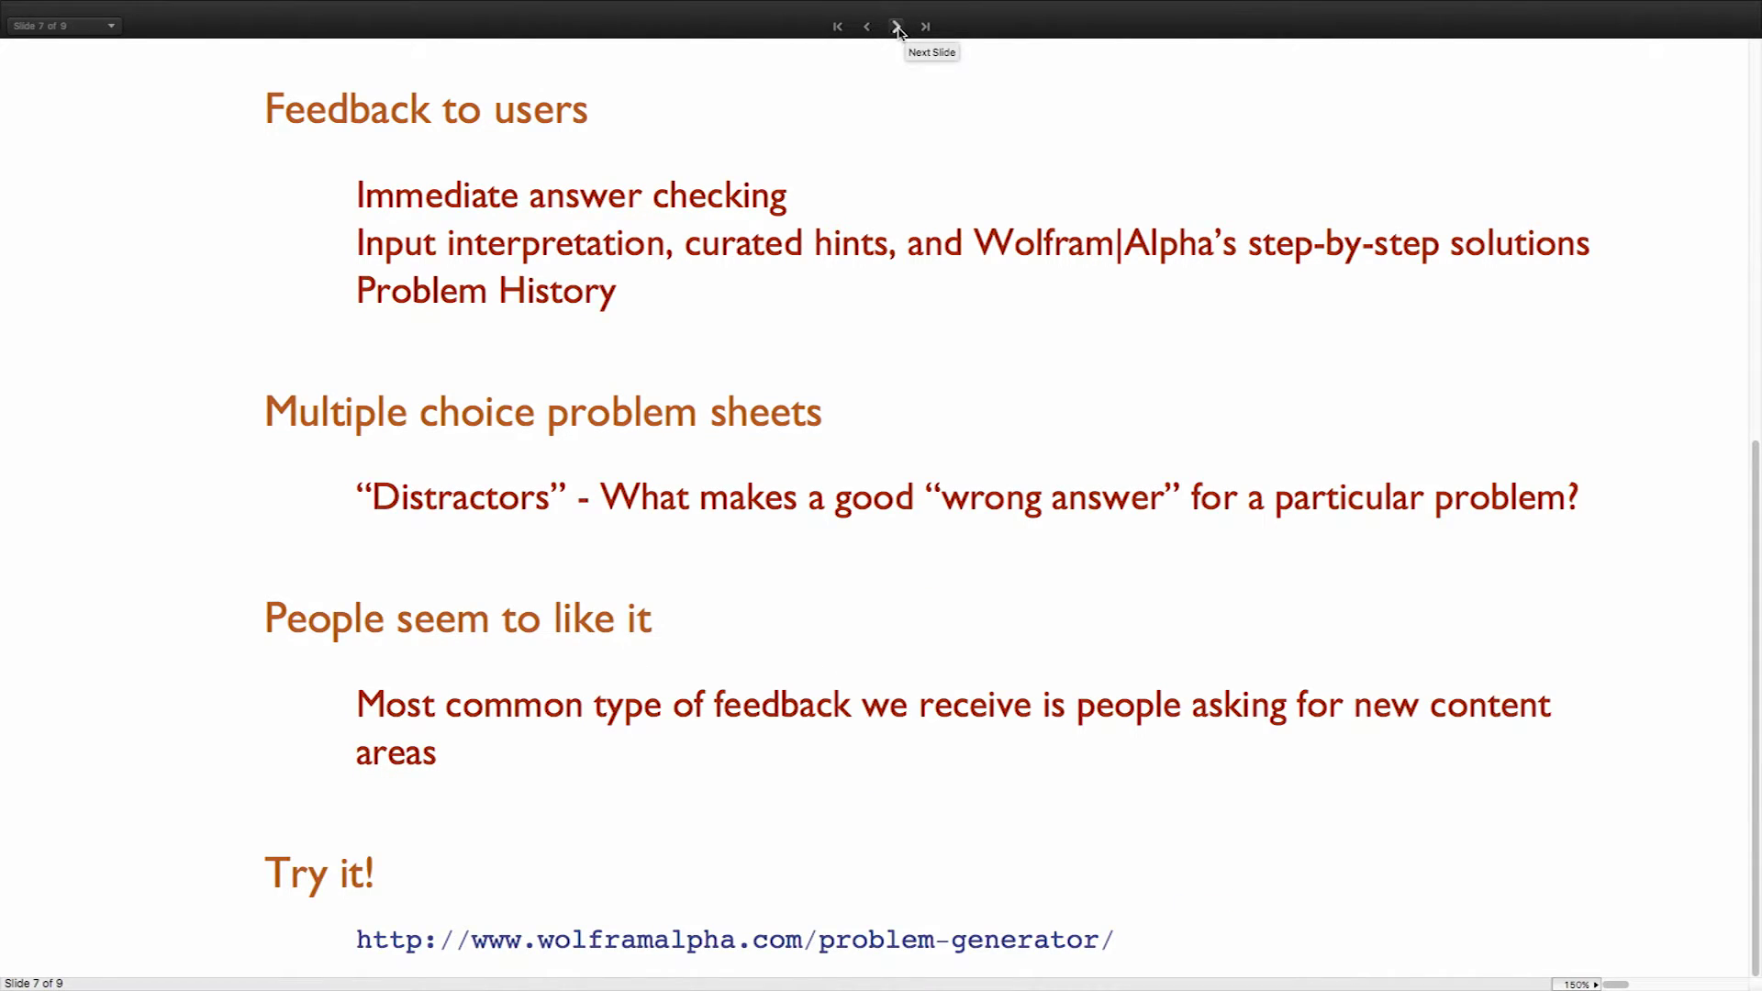
{"action": "left_click", "coordinate": [896, 28]}
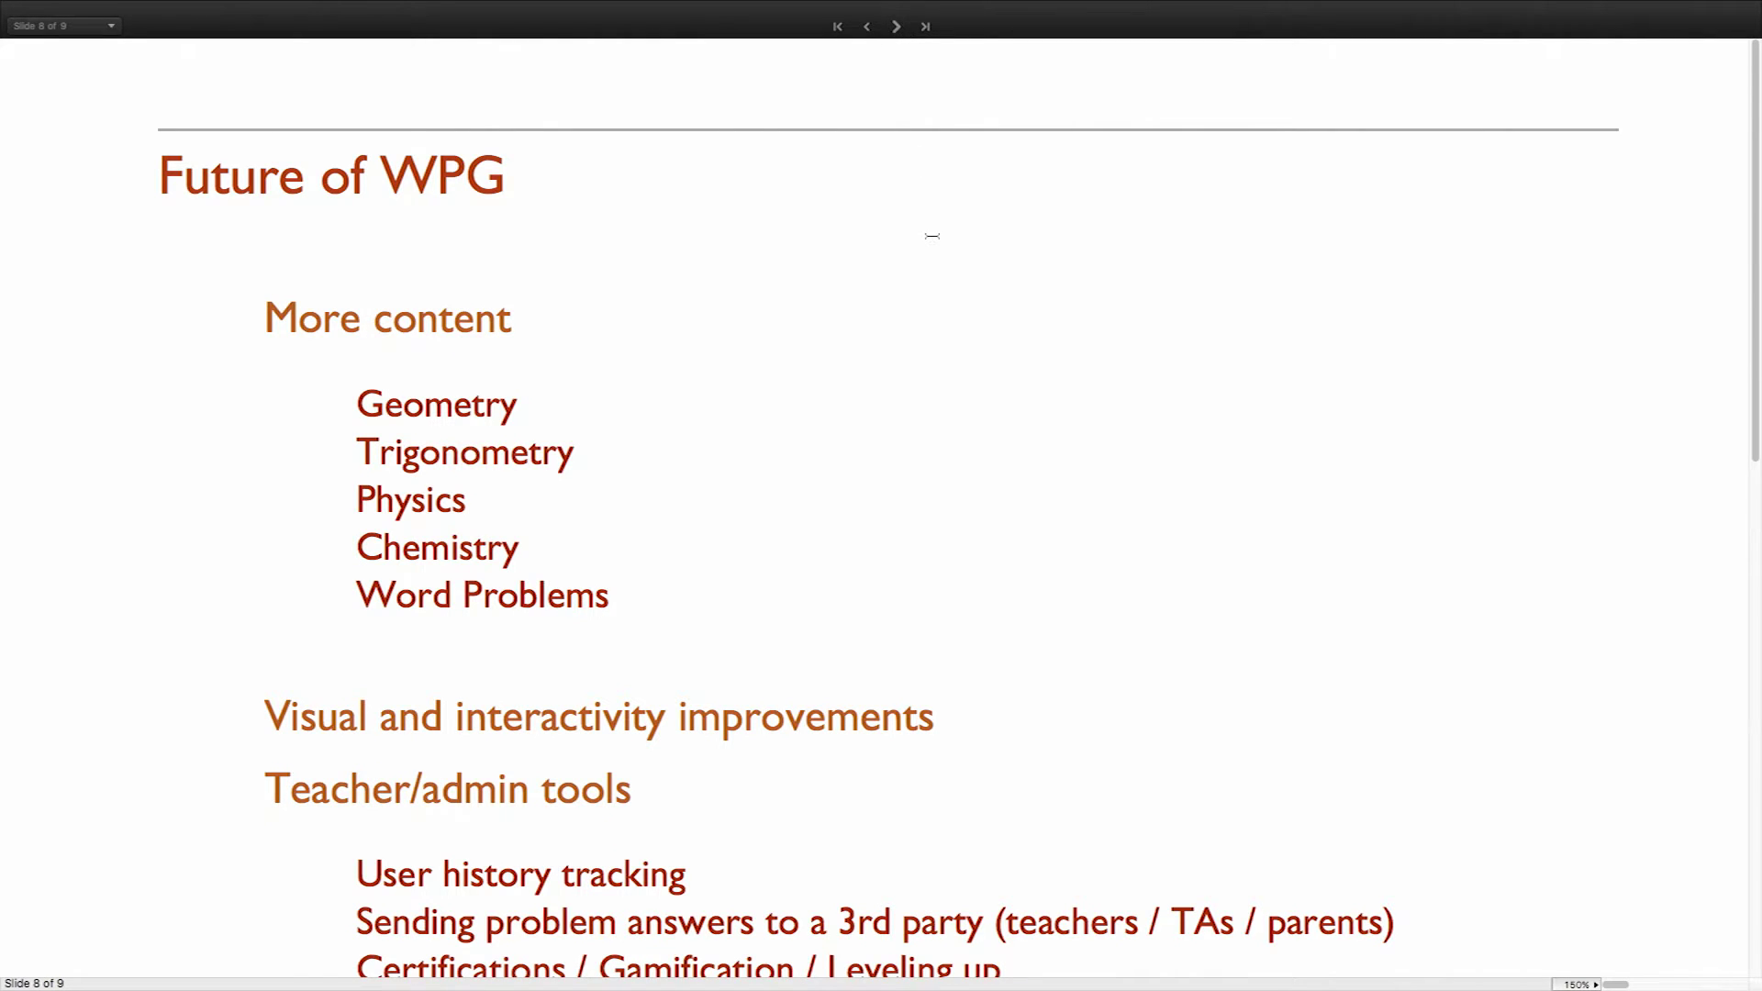
{"action": "scroll", "coordinate": [932, 246], "scroll_direction": "down", "scroll_amount": 1}
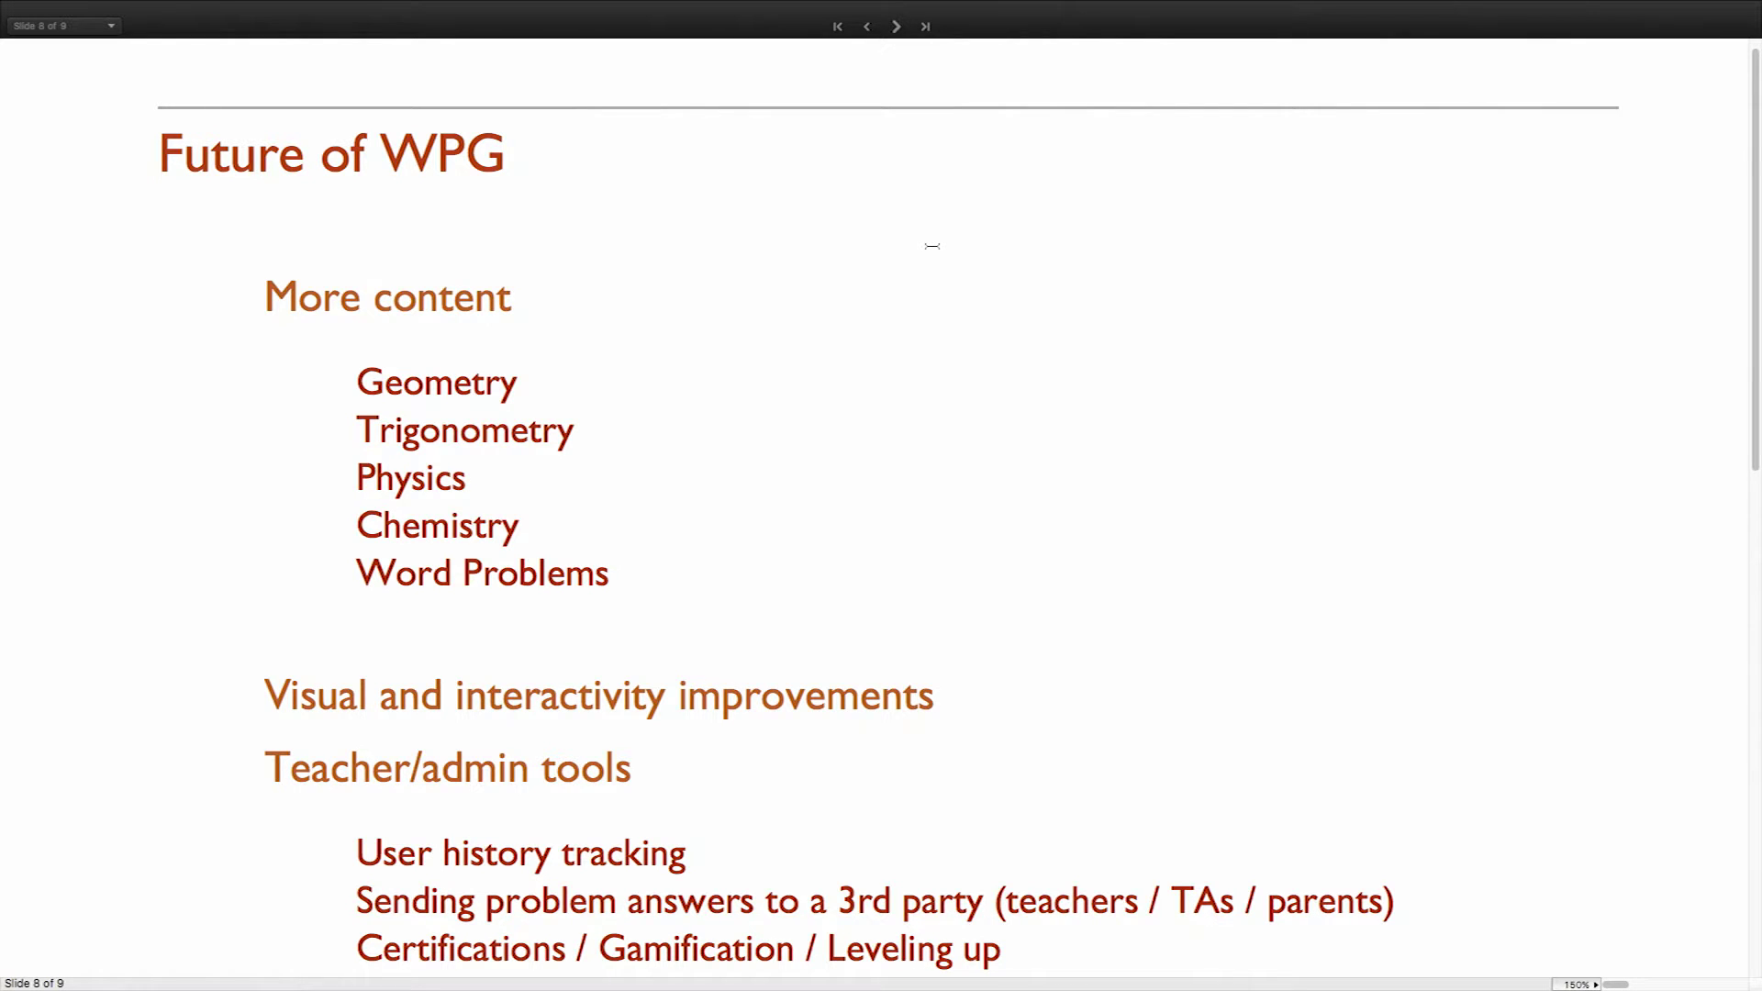
{"action": "key", "text": "super+Tab"}
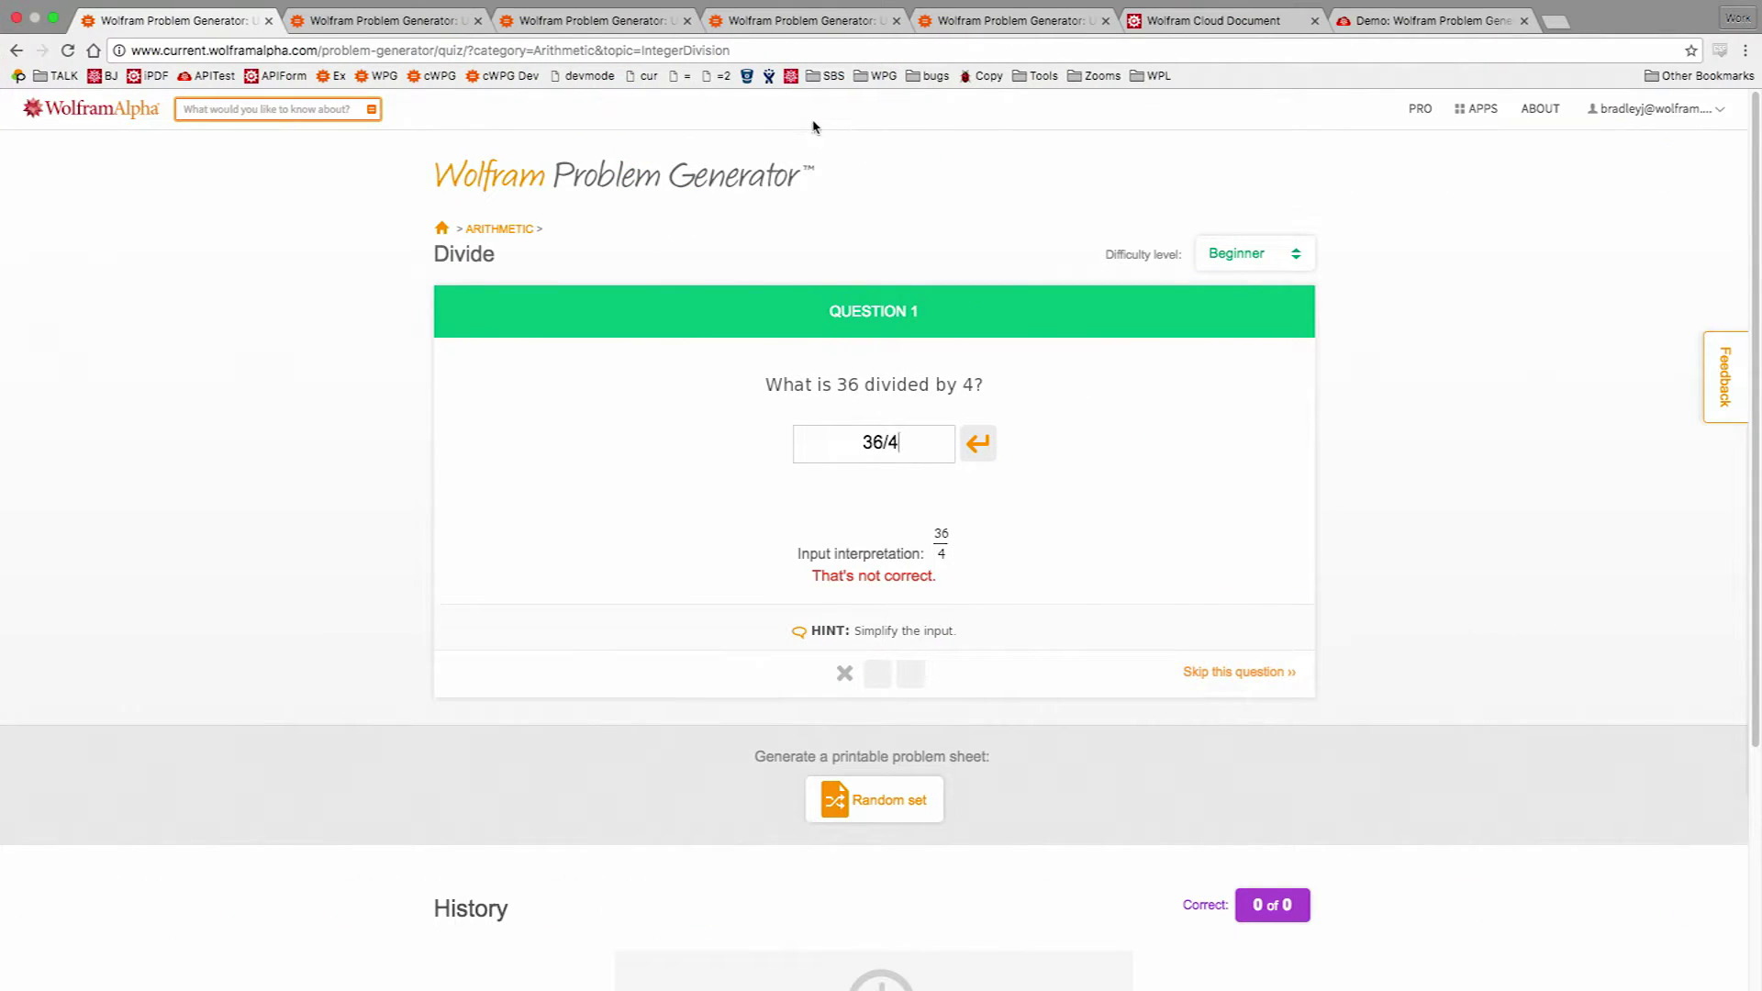
- Close the Divide and vector quiz tabs and view the System of three equations and 1-D Kinematics quizzes
{"action": "left_click", "coordinate": [268, 21]}
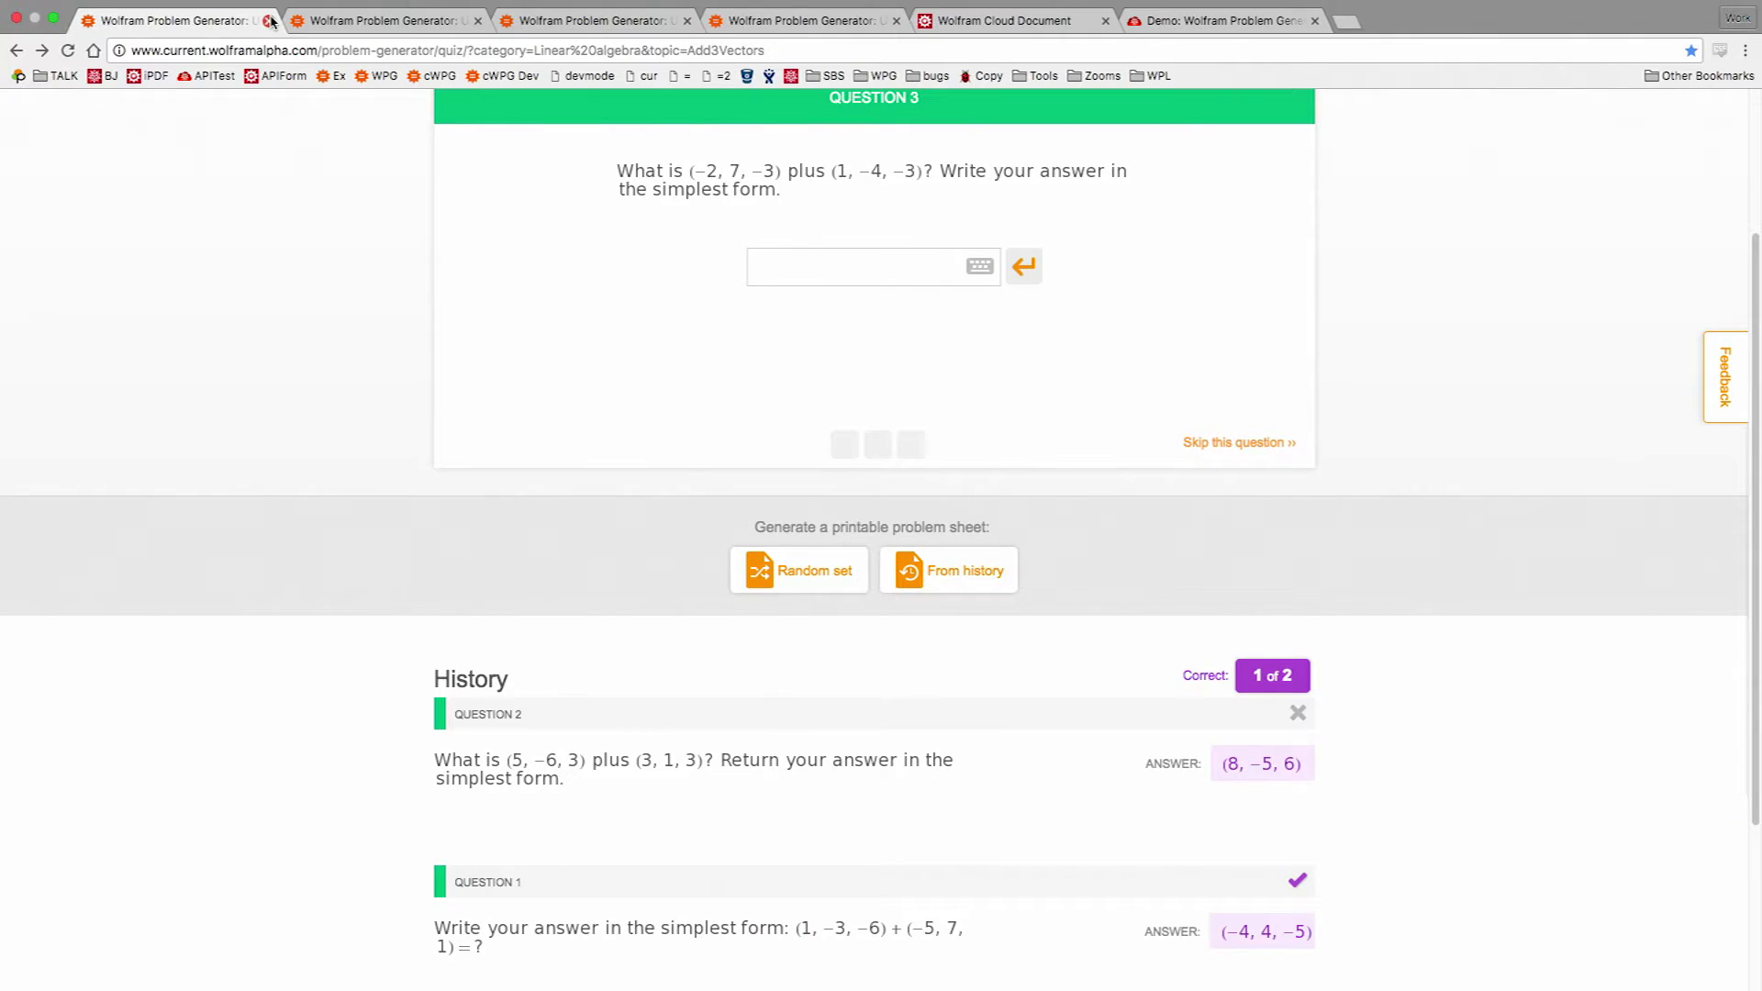
{"action": "left_click", "coordinate": [269, 20]}
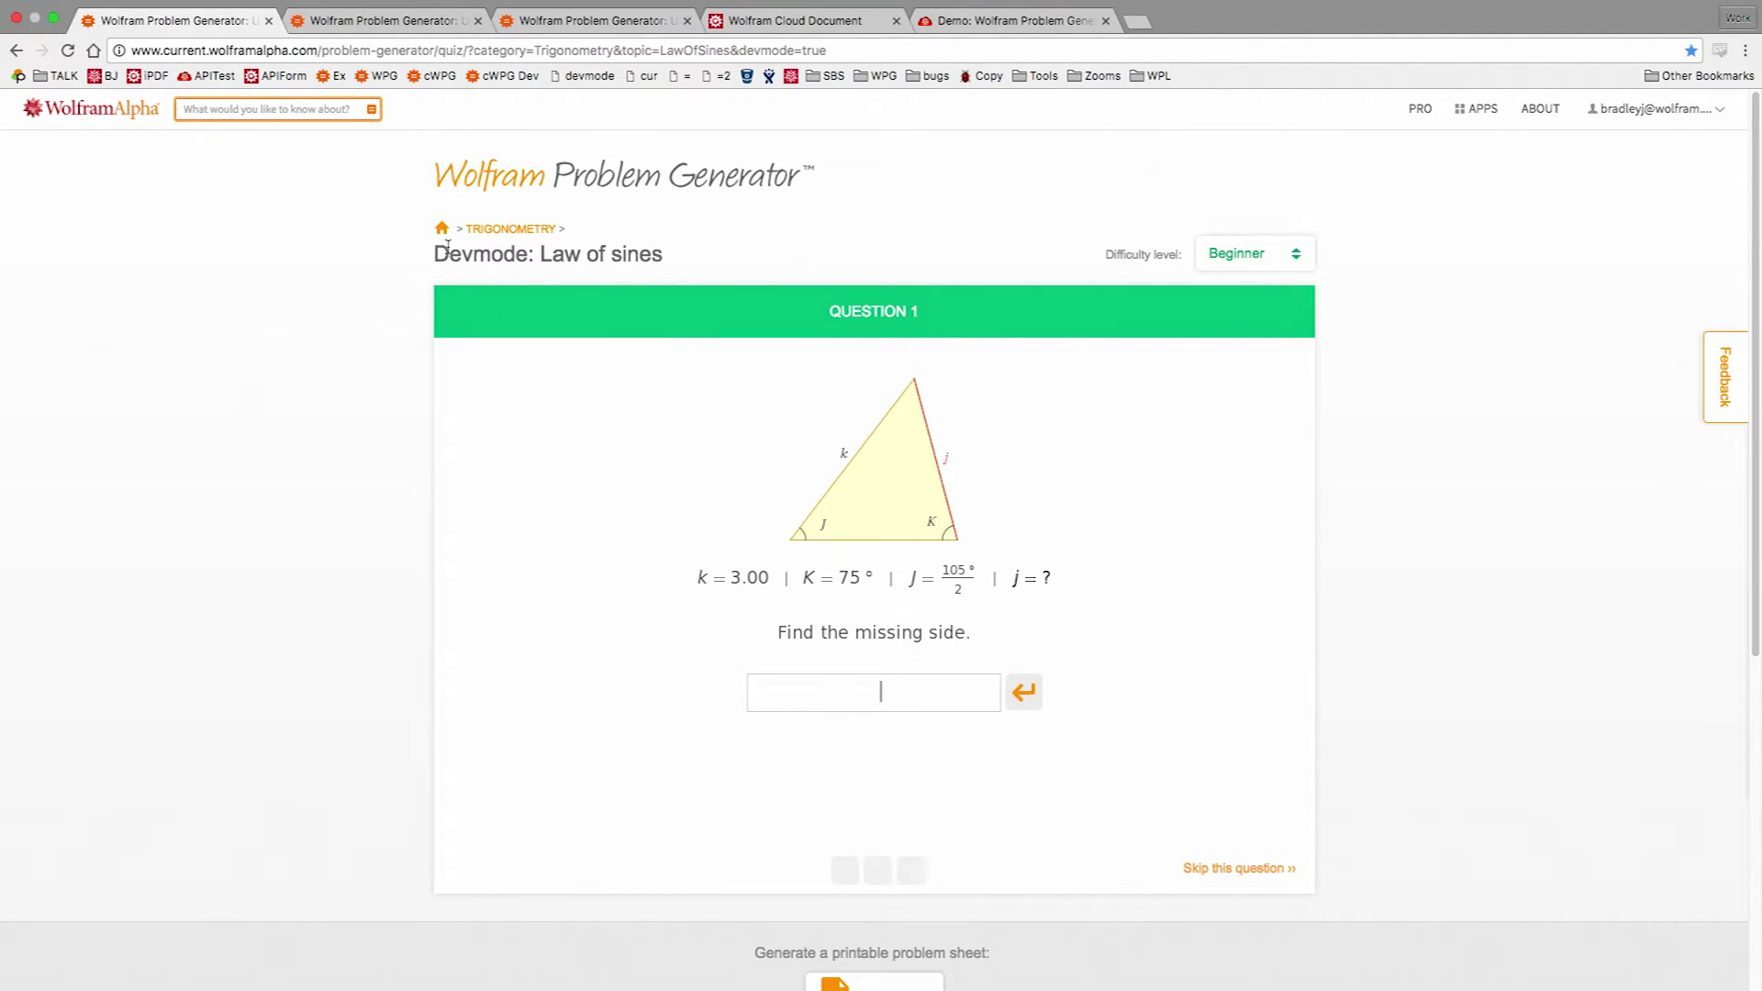
{"action": "left_click", "coordinate": [412, 22]}
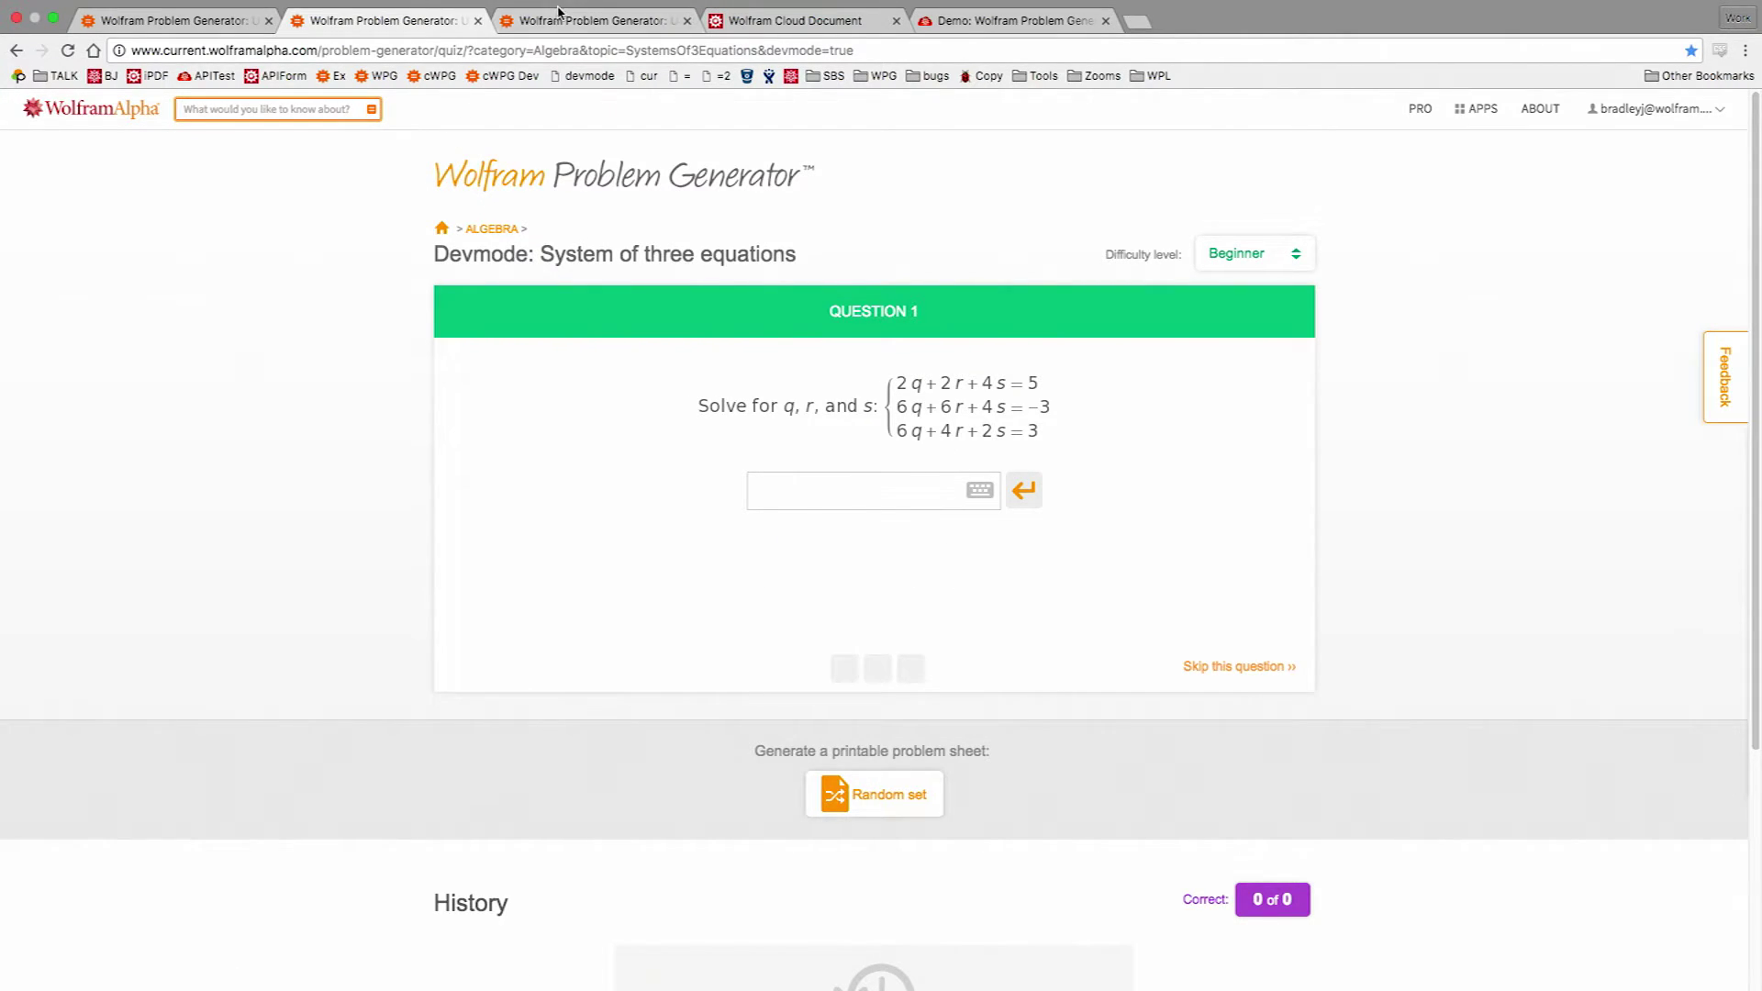
{"action": "left_click", "coordinate": [556, 16]}
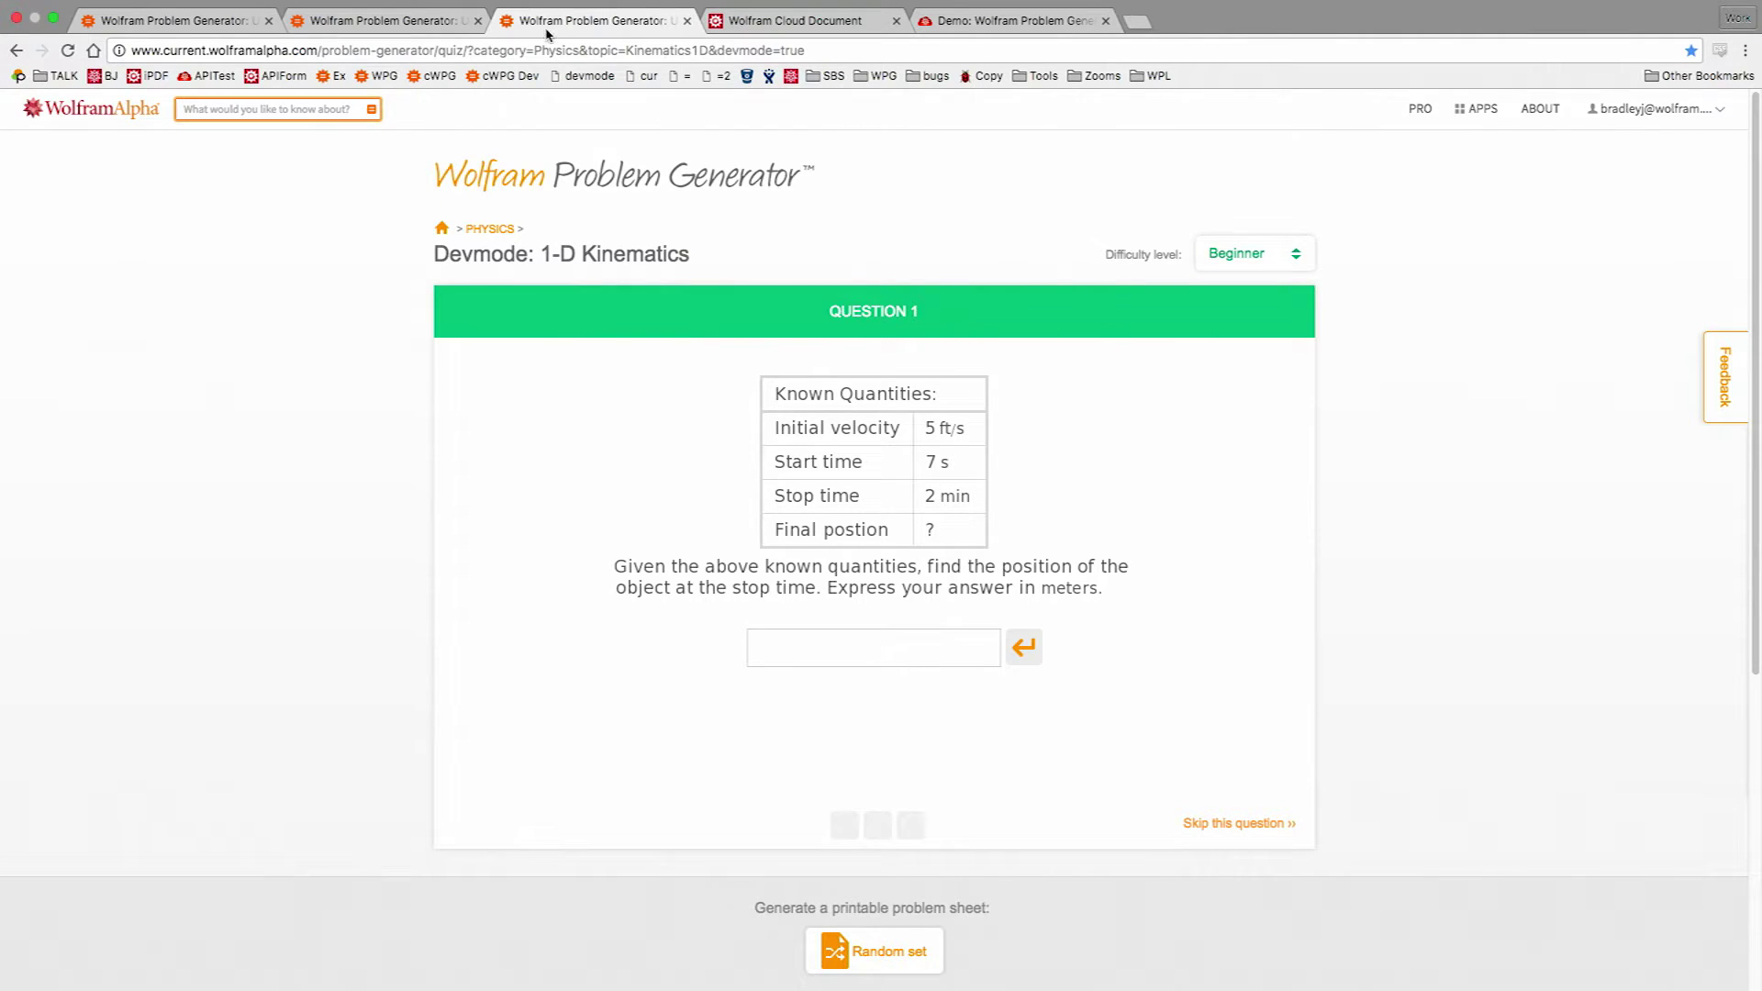
{"action": "key", "text": "ctrl+Left"}
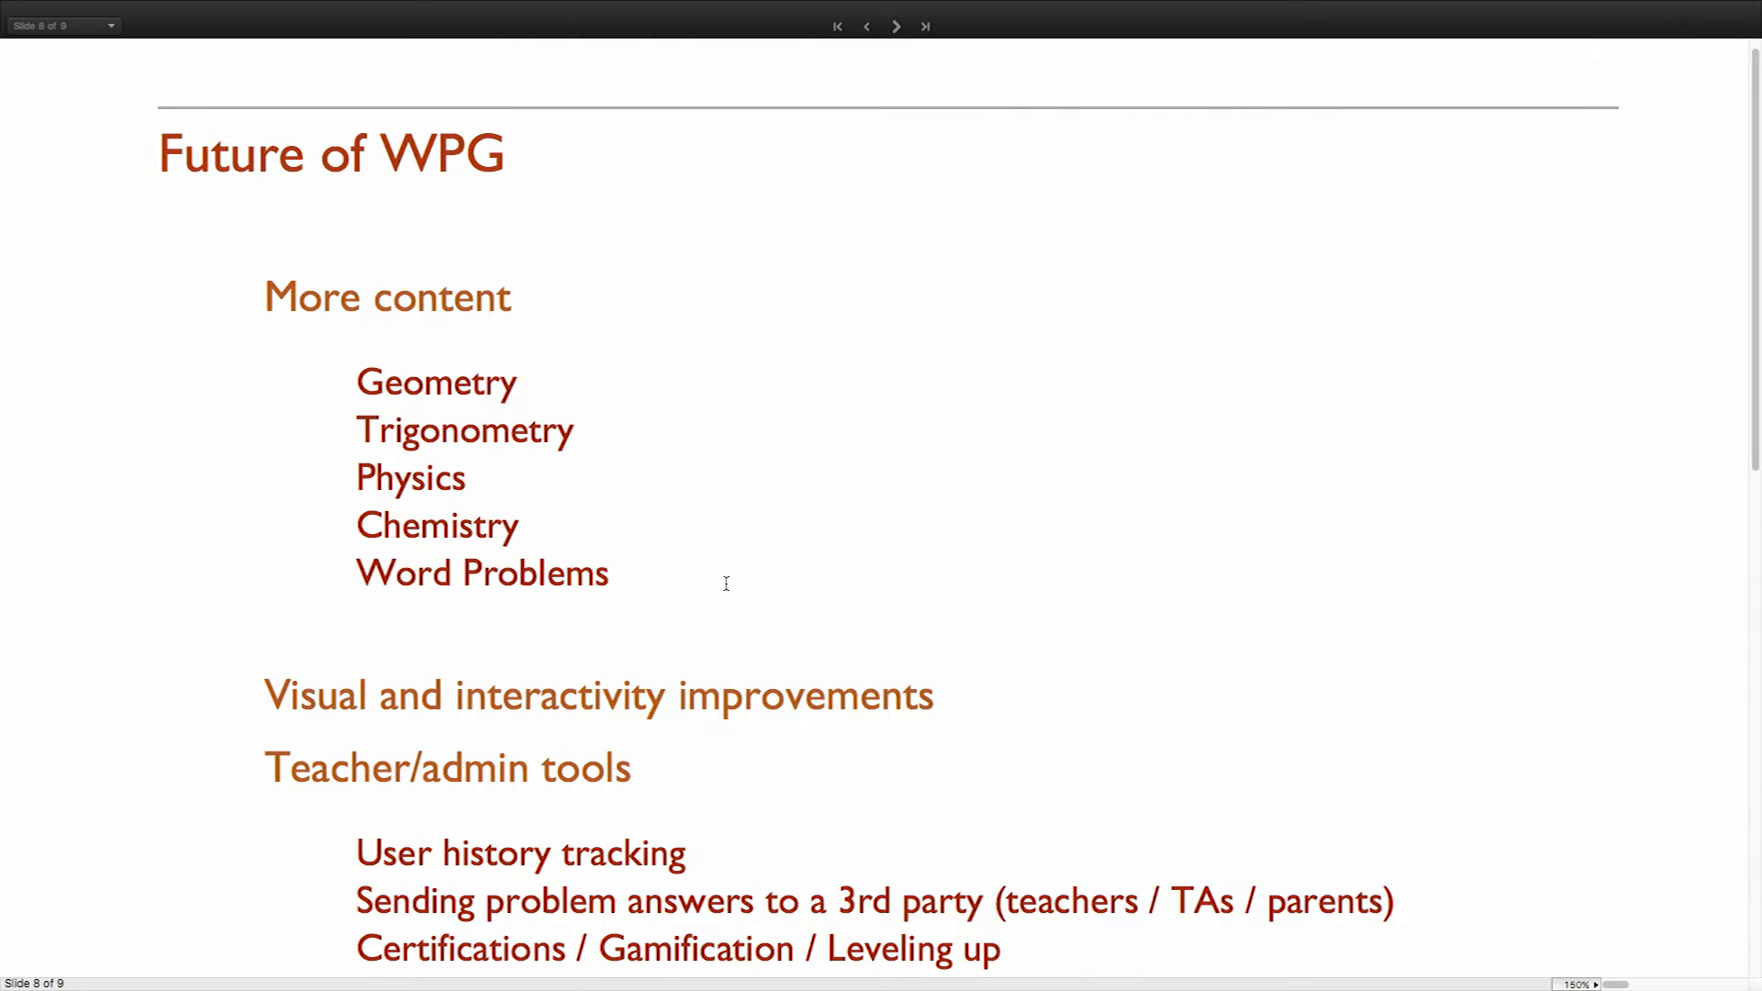
- Scroll slide 8 down to the API item, highlighting 'Visual and interactivity improvements' and 'User history tracking'
{"action": "scroll", "coordinate": [726, 584], "scroll_direction": "down", "scroll_amount": 3}
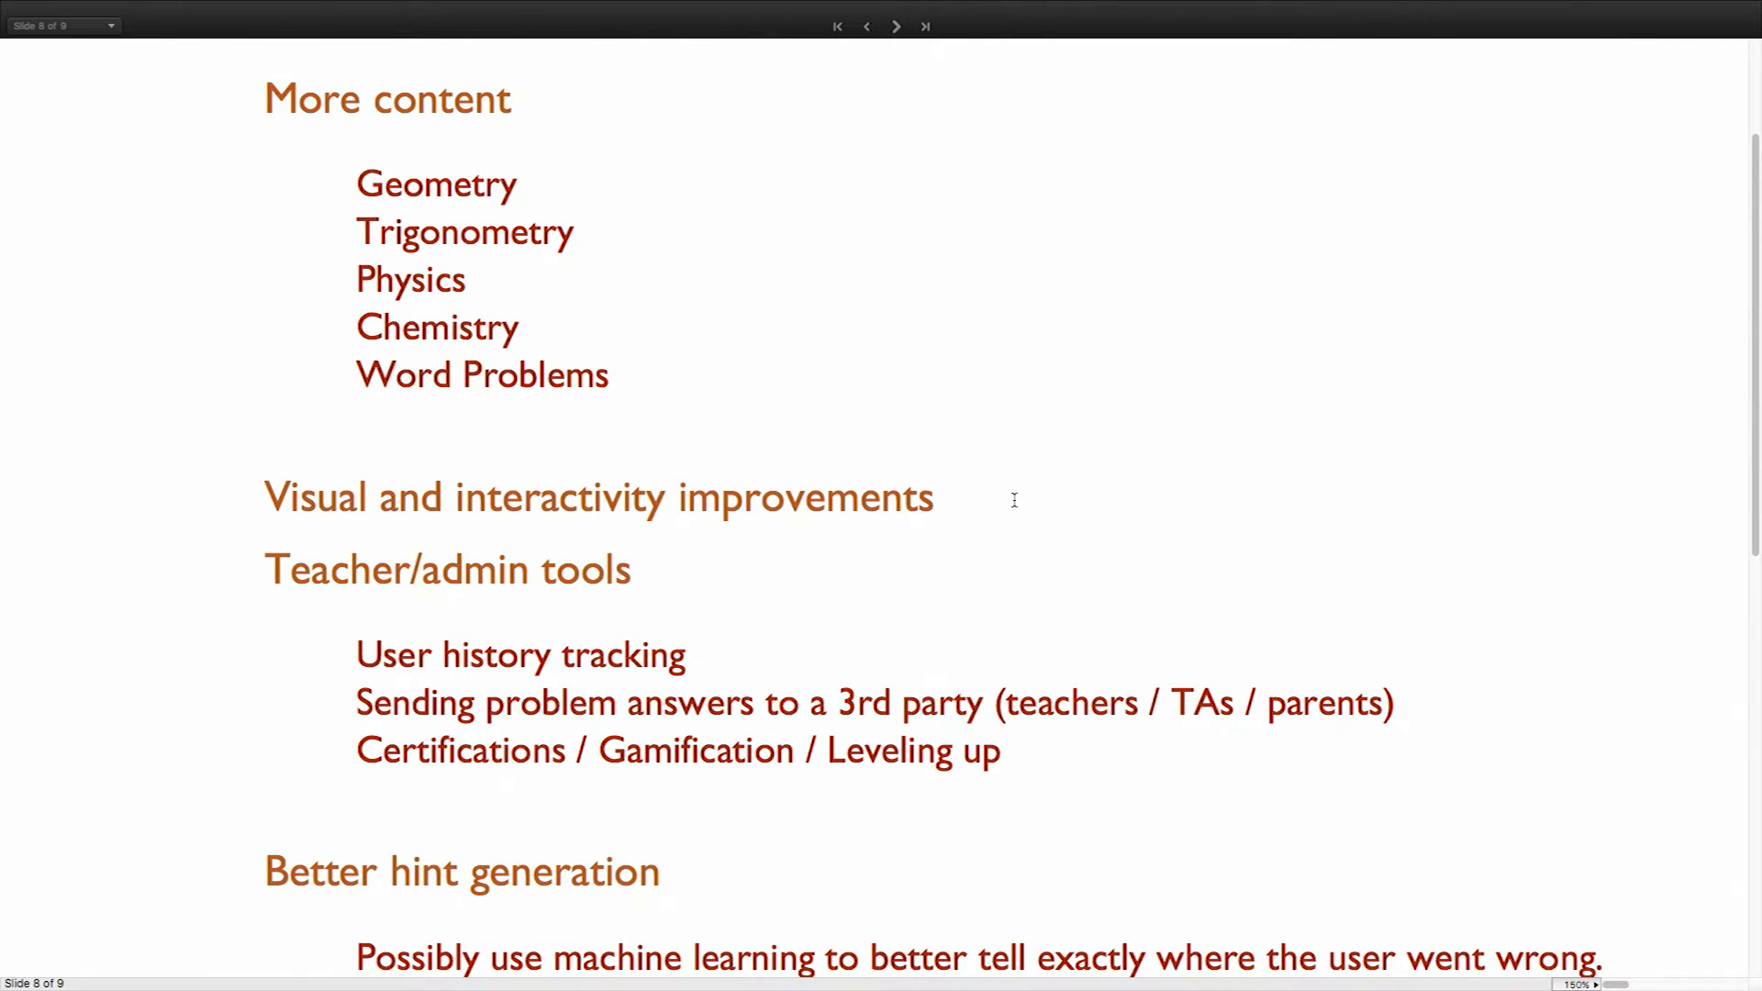
{"action": "scroll", "coordinate": [1013, 500], "scroll_direction": "down", "scroll_amount": 1}
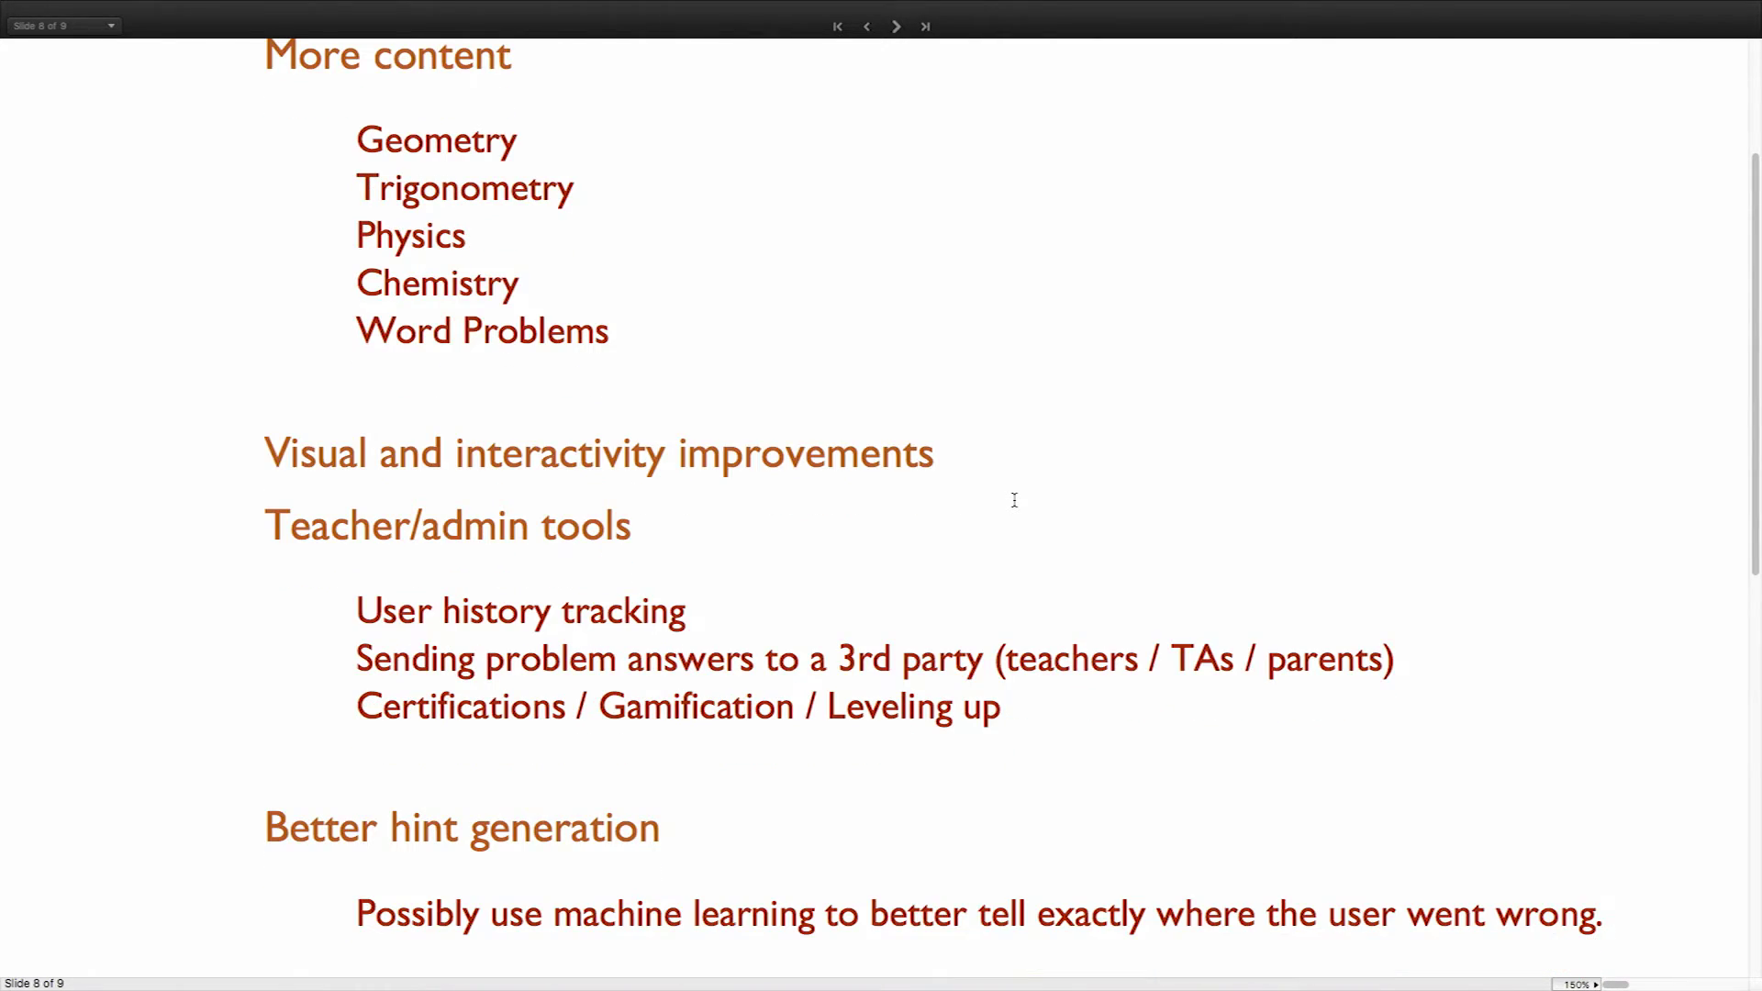
{"action": "left_click", "coordinate": [994, 459]}
{"action": "scroll", "coordinate": [995, 459], "scroll_direction": "down", "scroll_amount": 2}
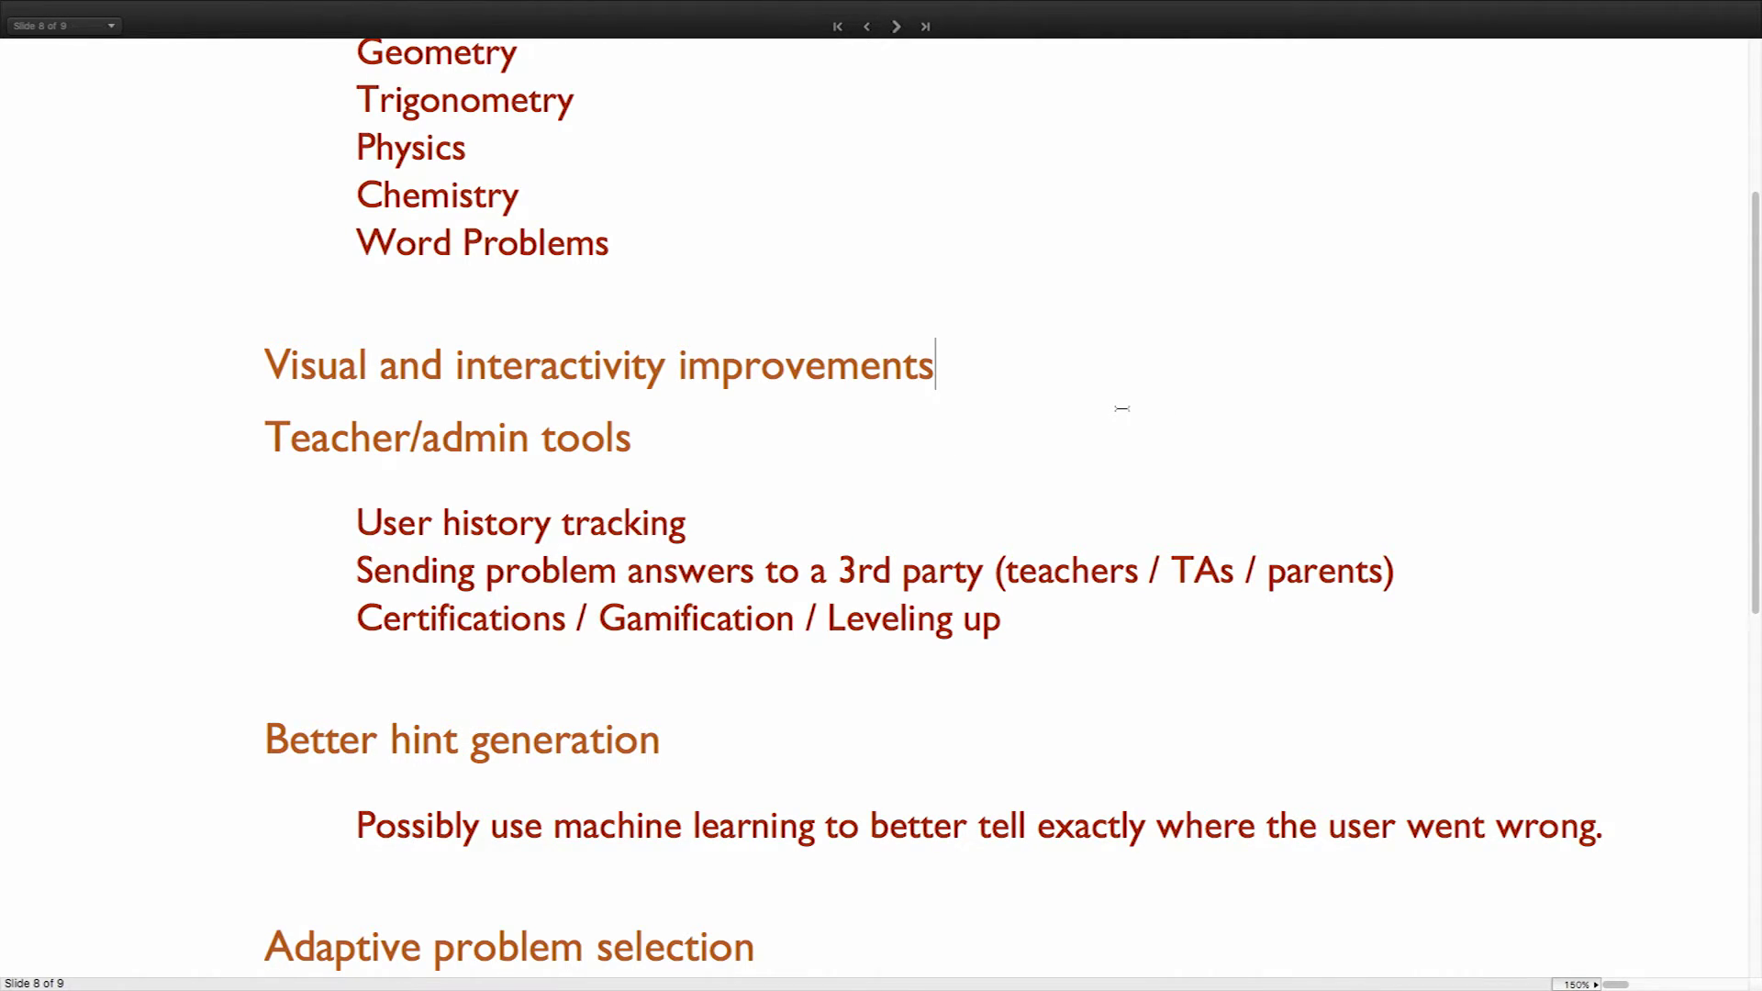
{"action": "scroll", "coordinate": [1121, 409], "scroll_direction": "down", "scroll_amount": 2}
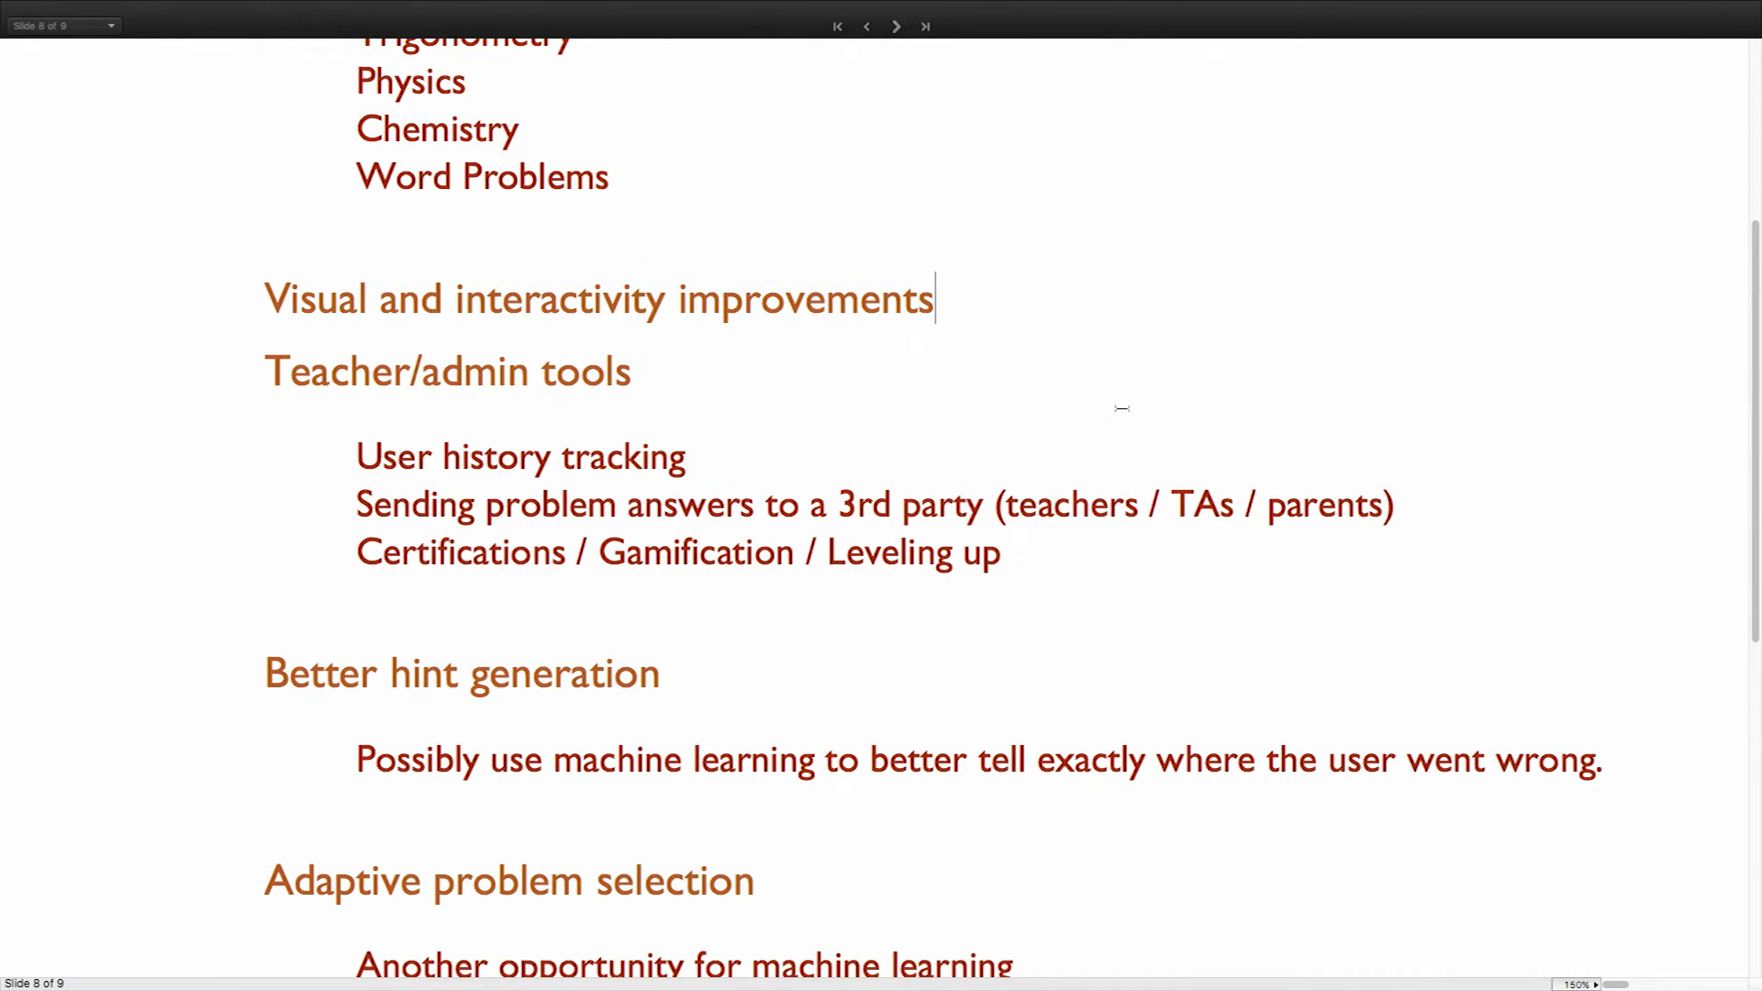
{"action": "scroll", "coordinate": [1121, 408], "scroll_direction": "down", "scroll_amount": 2}
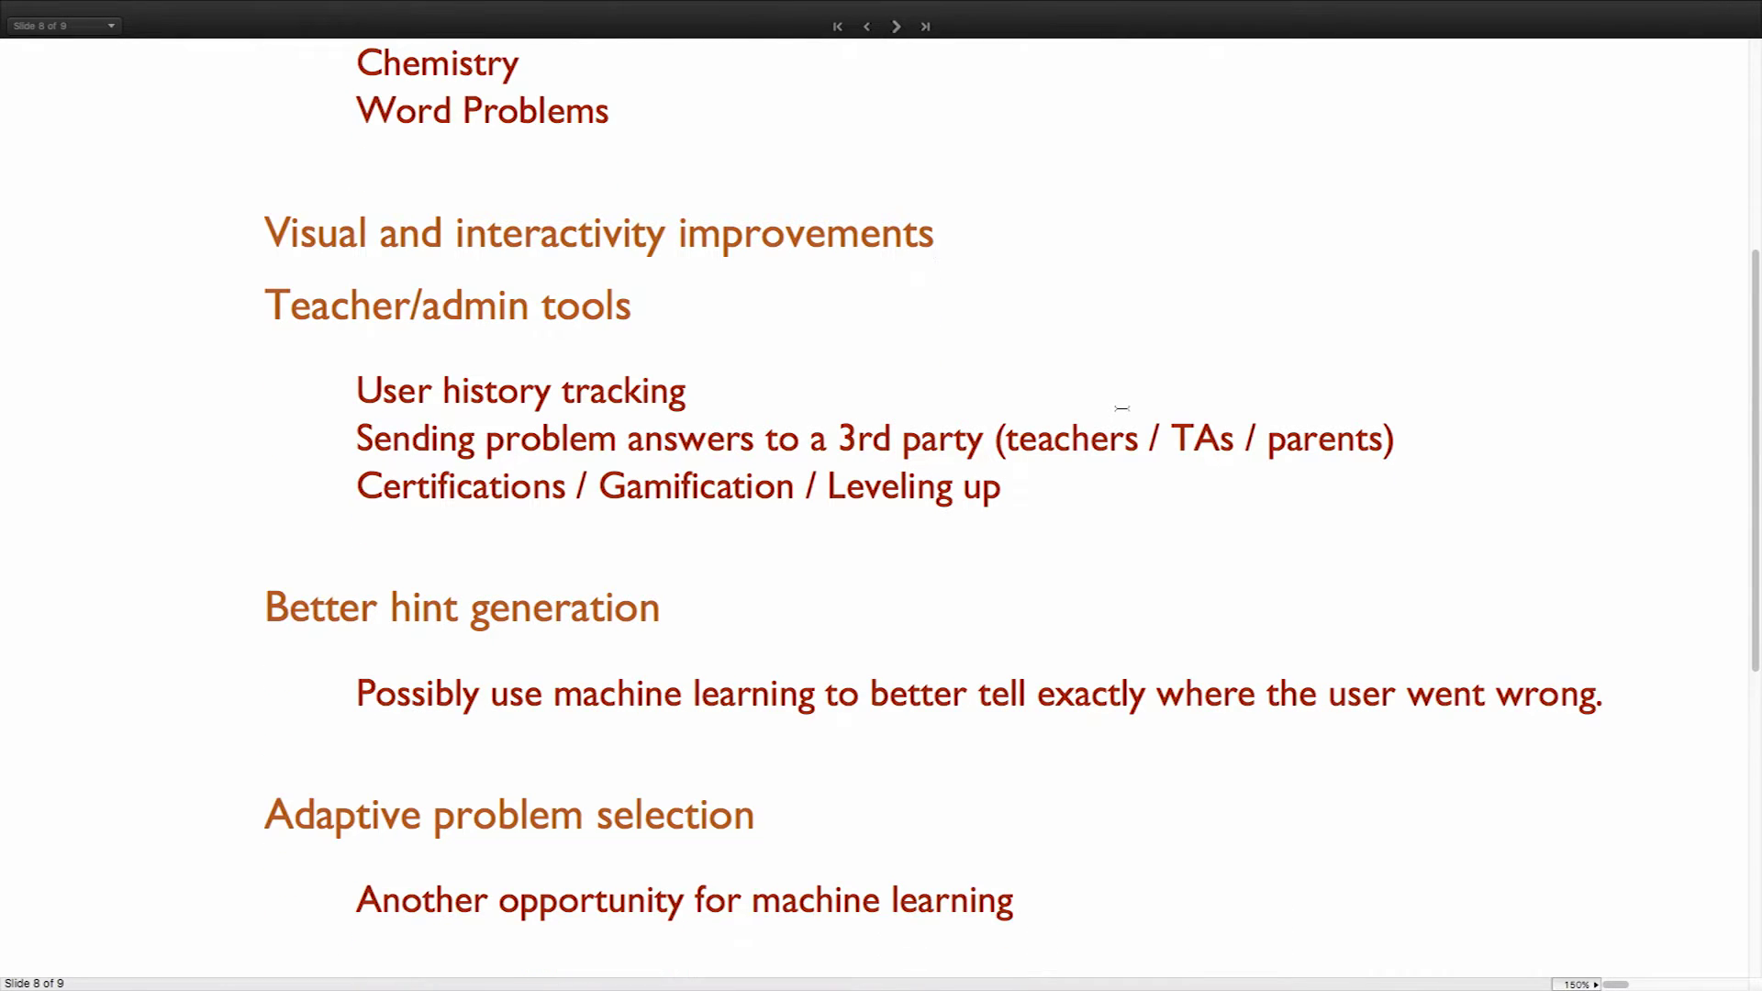
{"action": "double_click", "coordinate": [1058, 394]}
{"action": "left_click", "coordinate": [1058, 394]}
{"action": "scroll", "coordinate": [1058, 395], "scroll_direction": "down", "scroll_amount": 3}
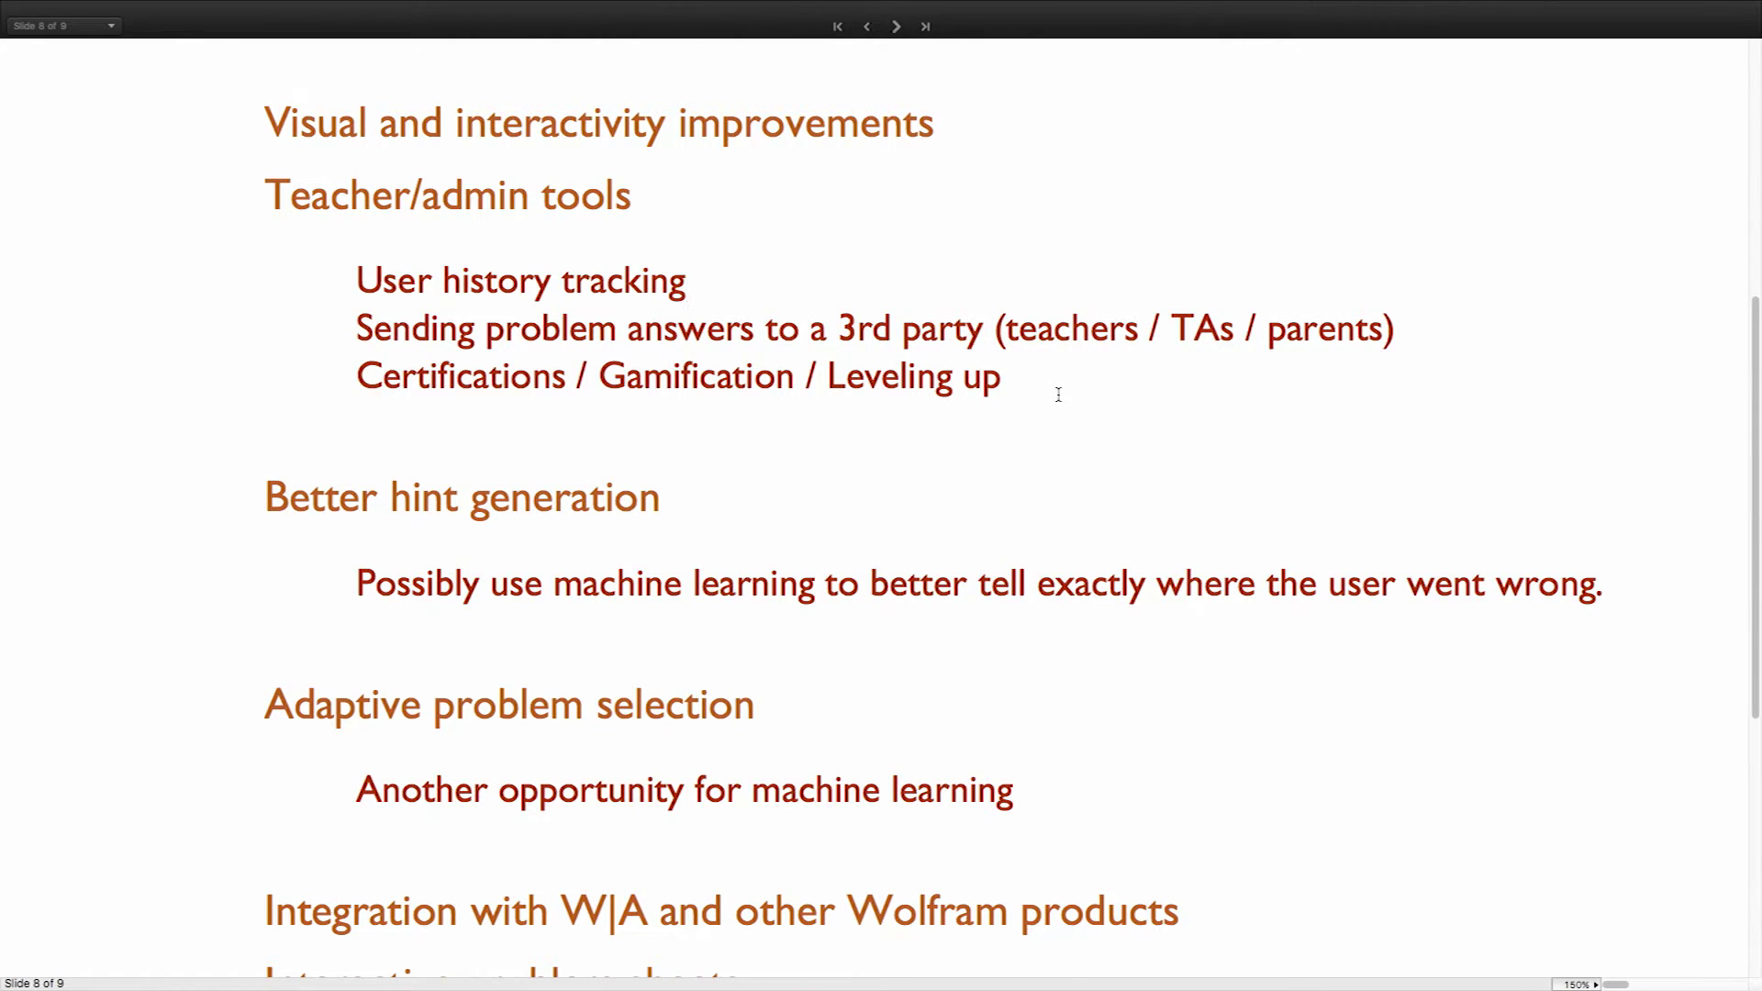
{"action": "scroll", "coordinate": [1058, 395], "scroll_direction": "down", "scroll_amount": 4}
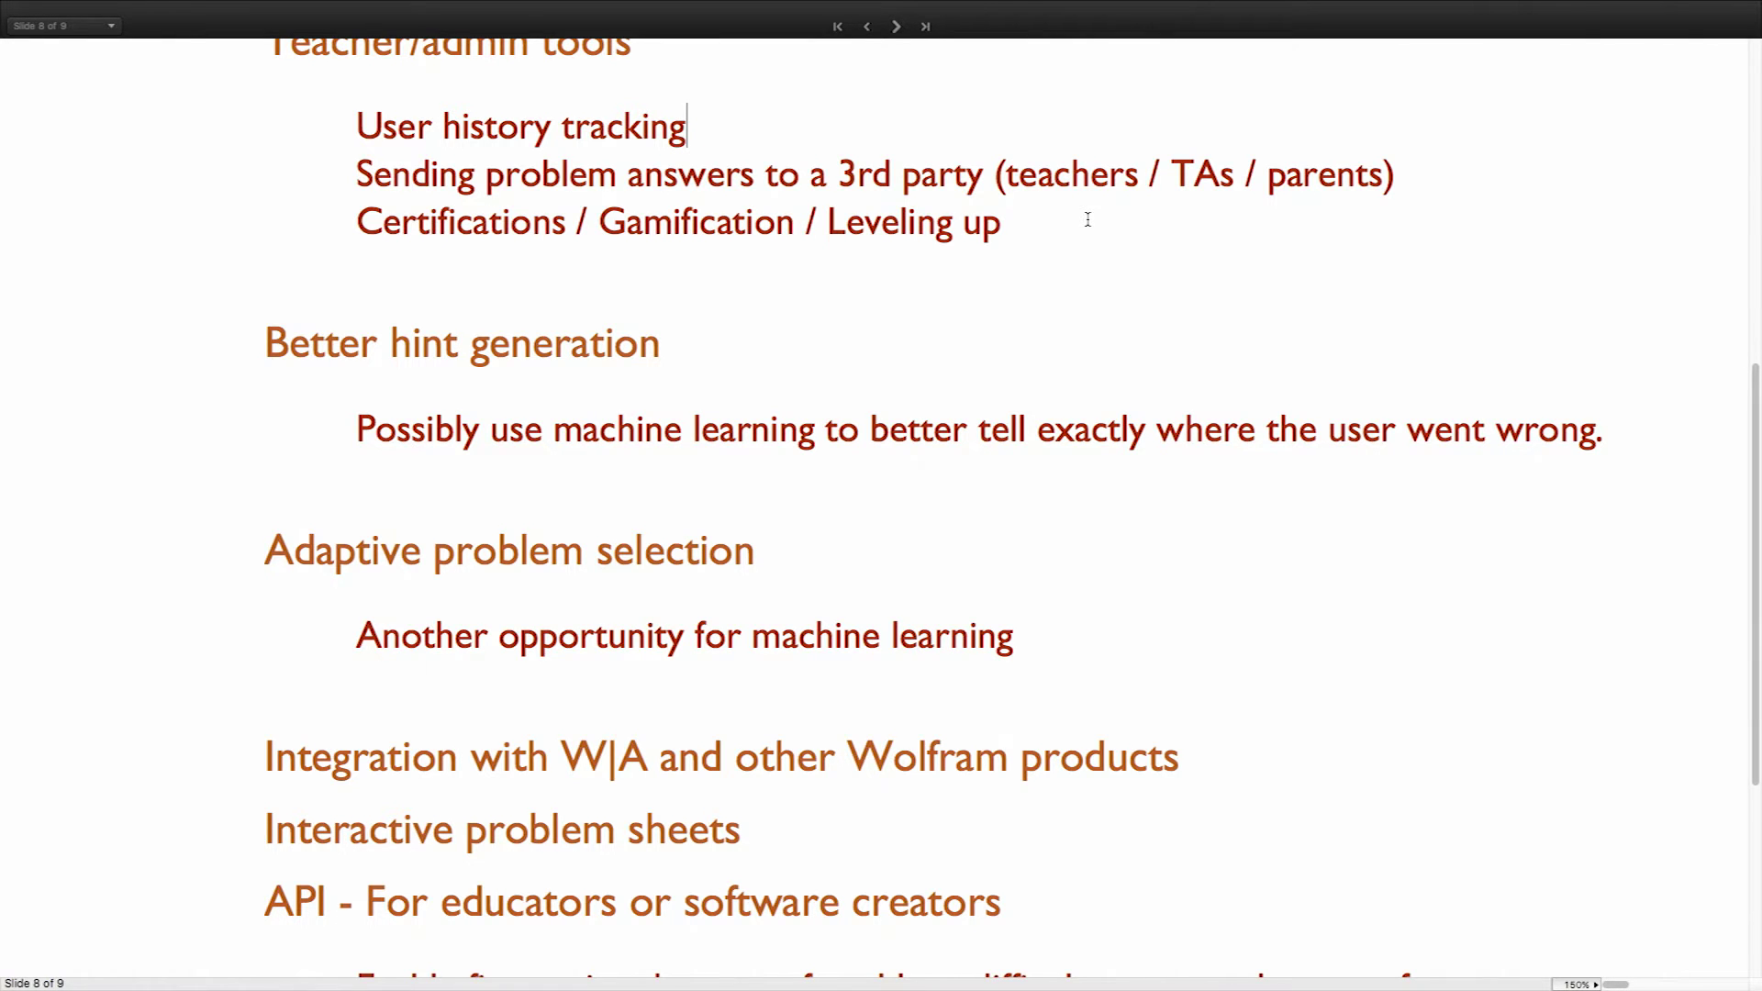
- Scroll slide 8 to the end so the 'Huge potential for growth' point about user data shows
{"action": "scroll", "coordinate": [1087, 220], "scroll_direction": "down", "scroll_amount": 5}
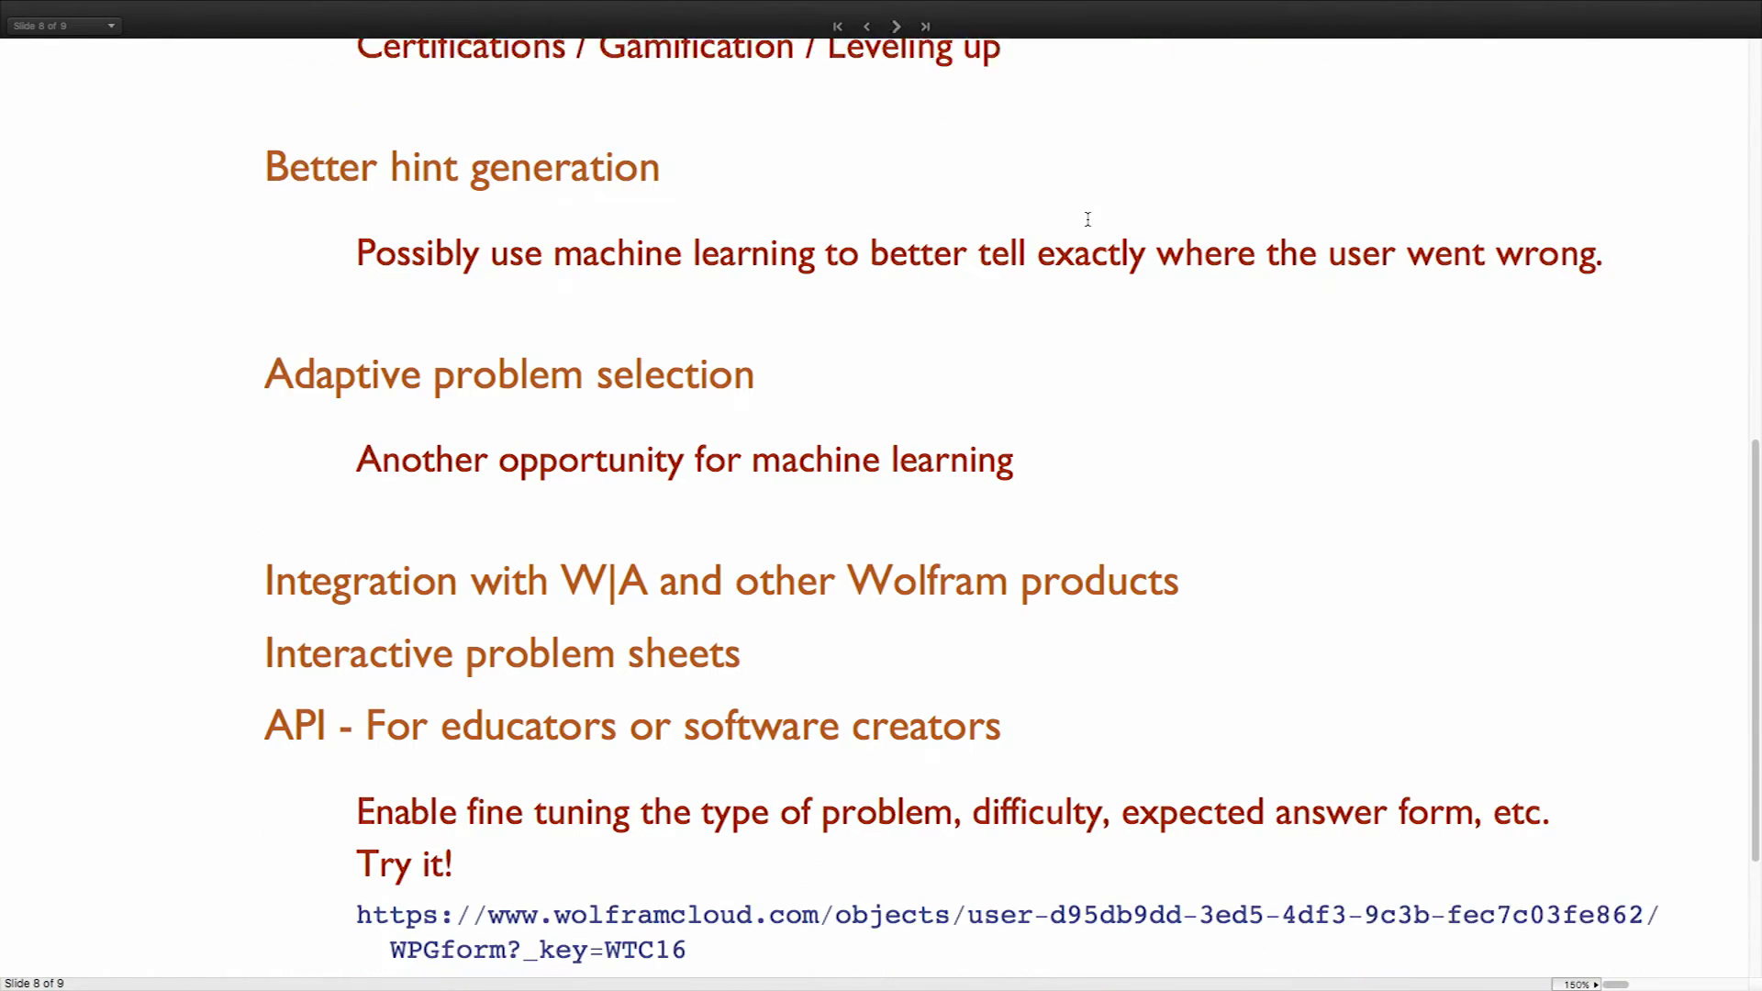
{"action": "scroll", "coordinate": [1087, 219], "scroll_direction": "down", "scroll_amount": 1}
{"action": "scroll", "coordinate": [1087, 220], "scroll_direction": "down", "scroll_amount": 1}
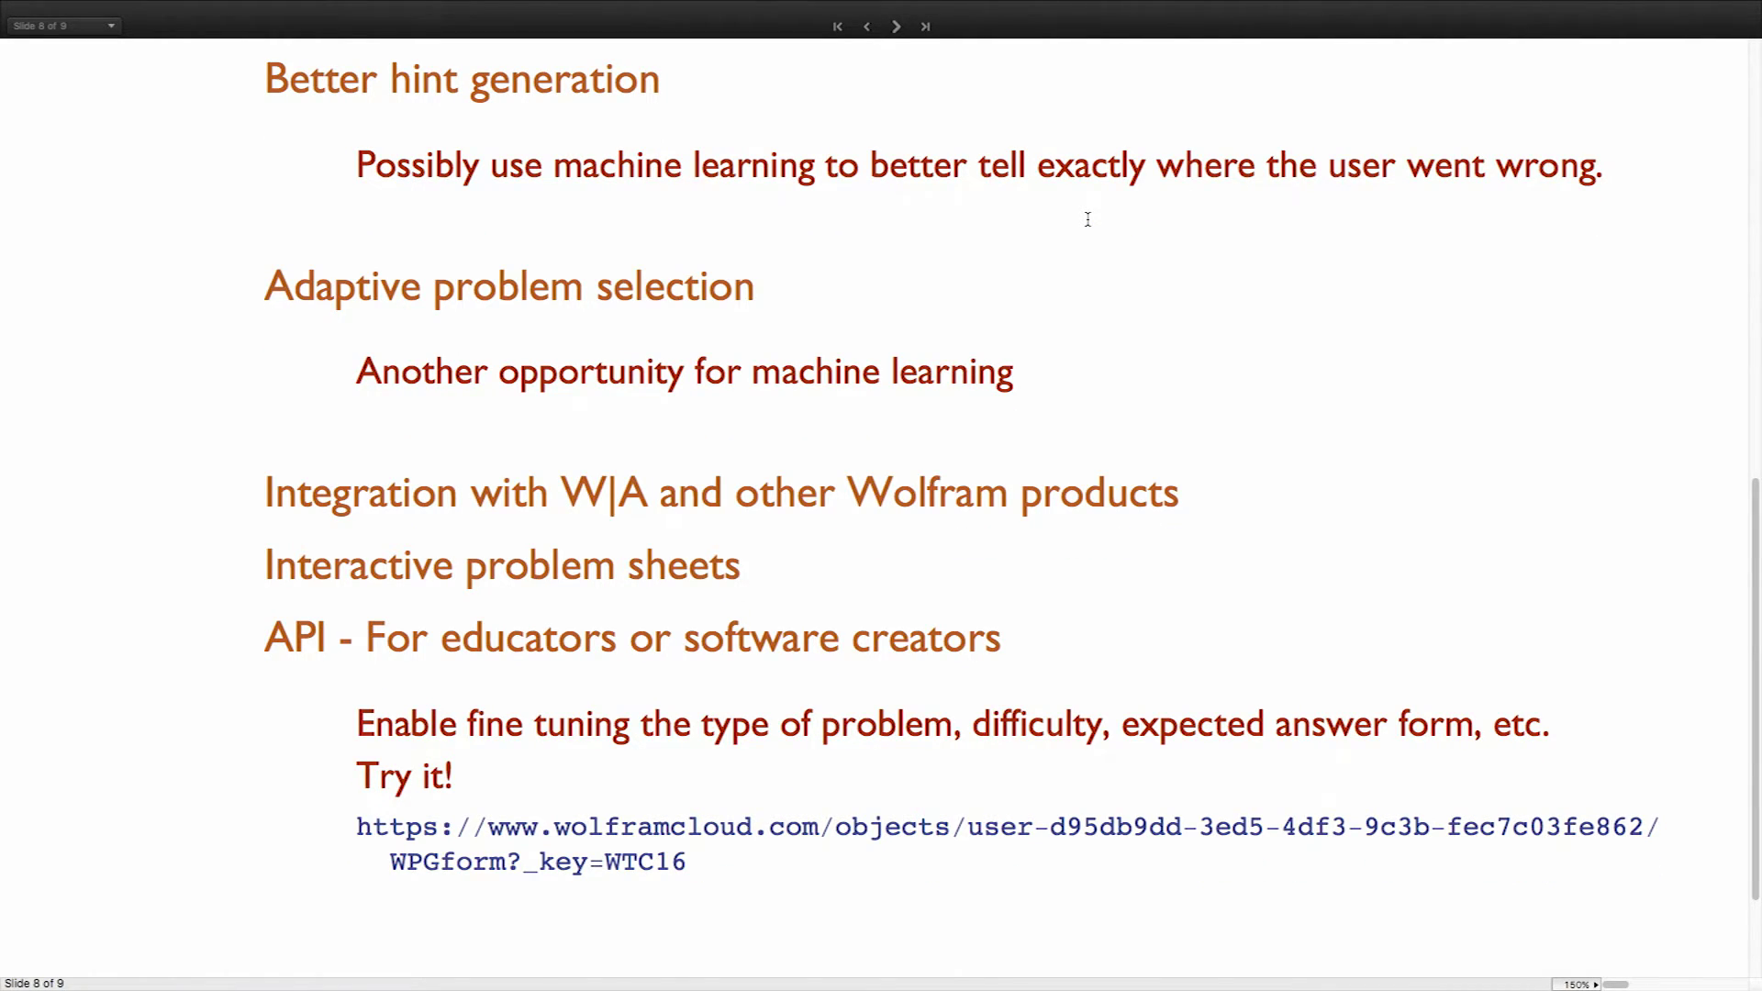
{"action": "left_click", "coordinate": [1177, 200]}
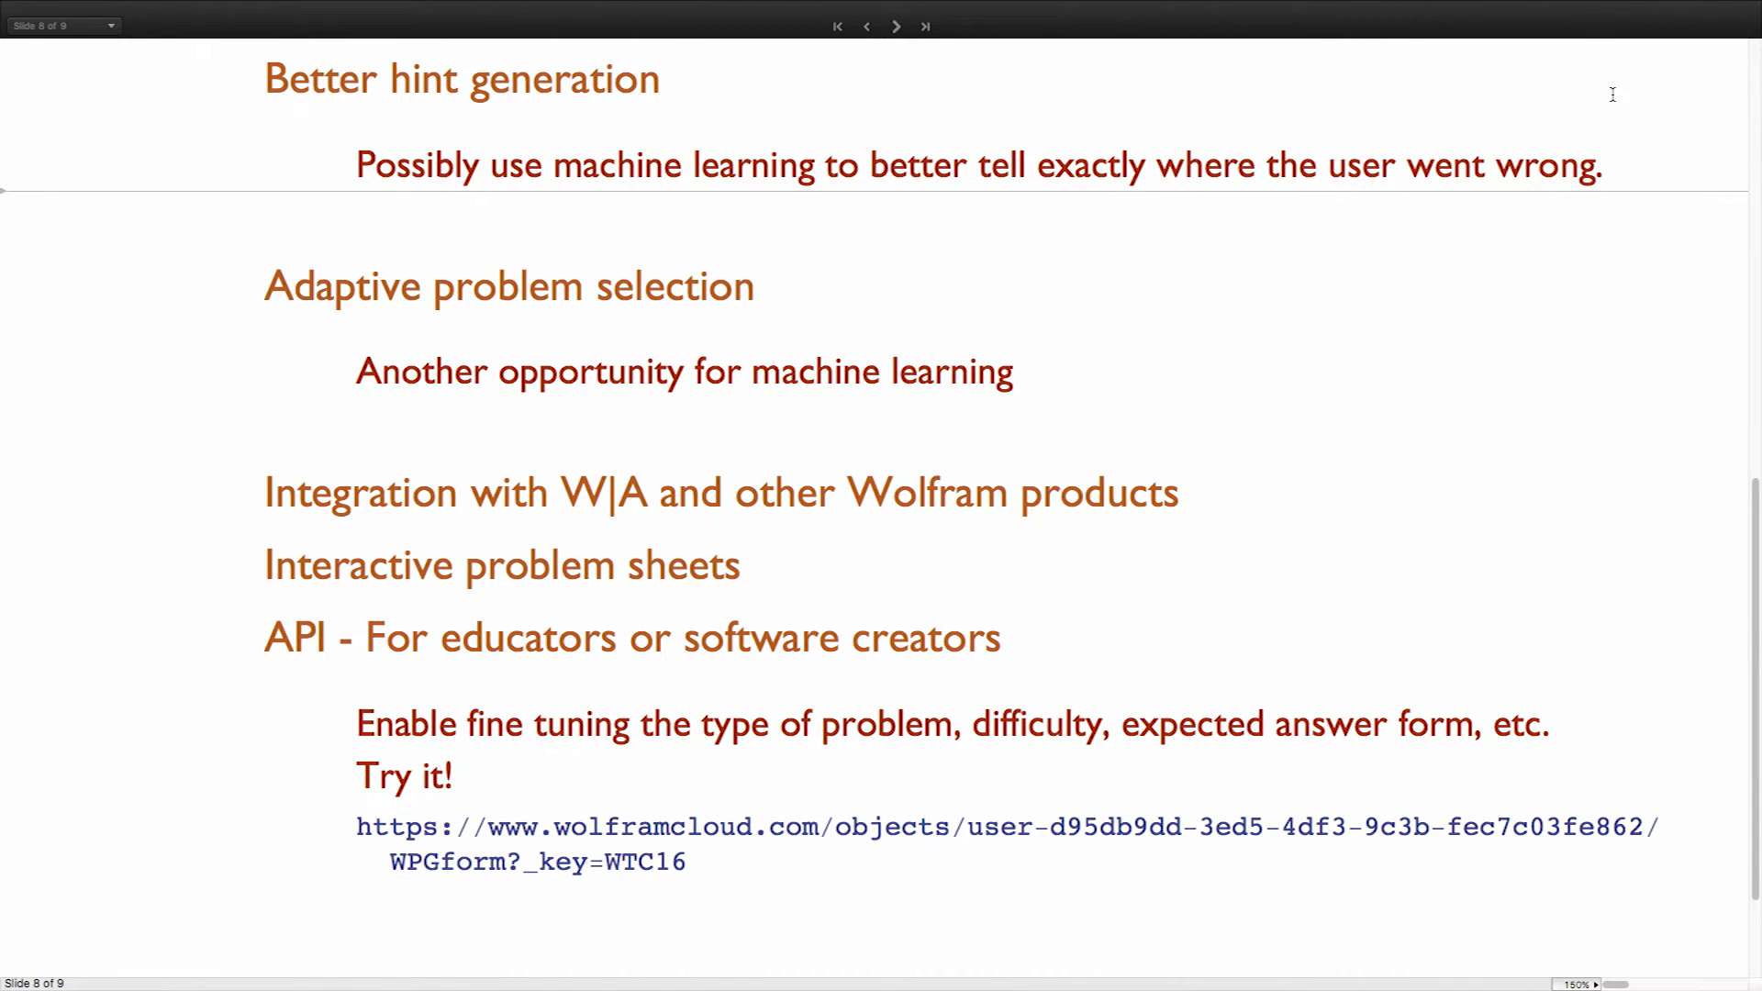
{"action": "scroll", "coordinate": [1612, 95], "scroll_direction": "down", "scroll_amount": 1}
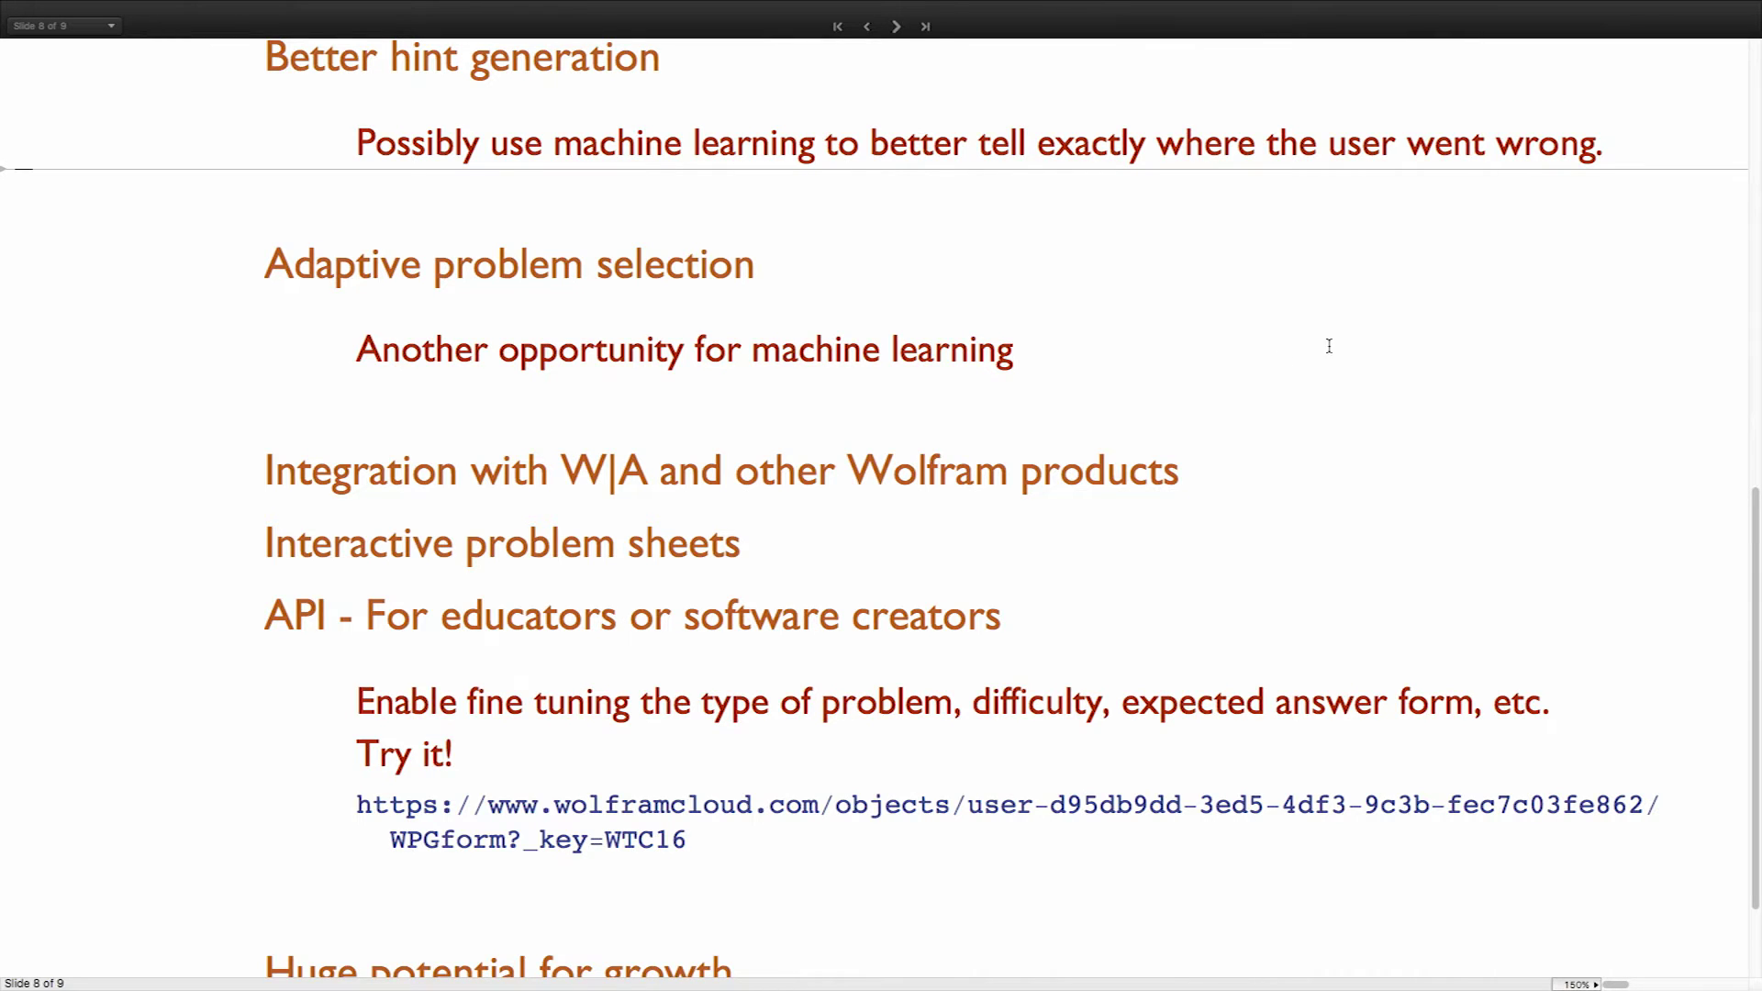
{"action": "scroll", "coordinate": [1392, 373], "scroll_direction": "down", "scroll_amount": 2}
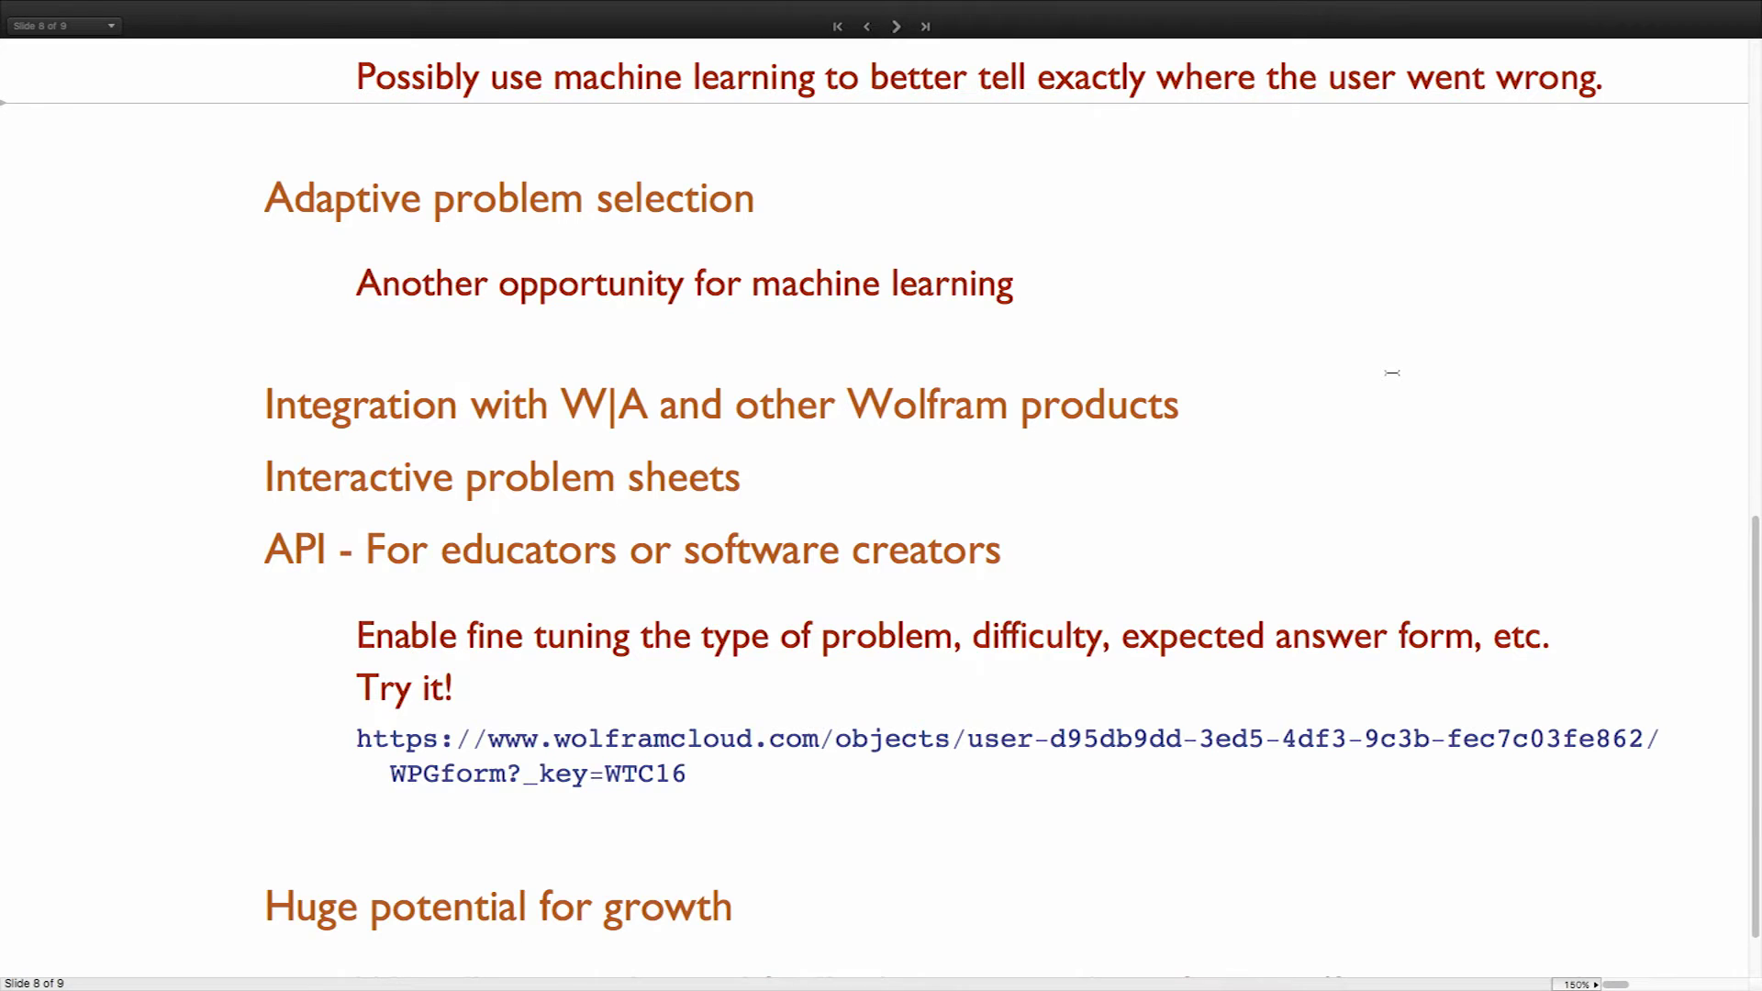
{"action": "scroll", "coordinate": [1392, 372], "scroll_direction": "down", "scroll_amount": 1}
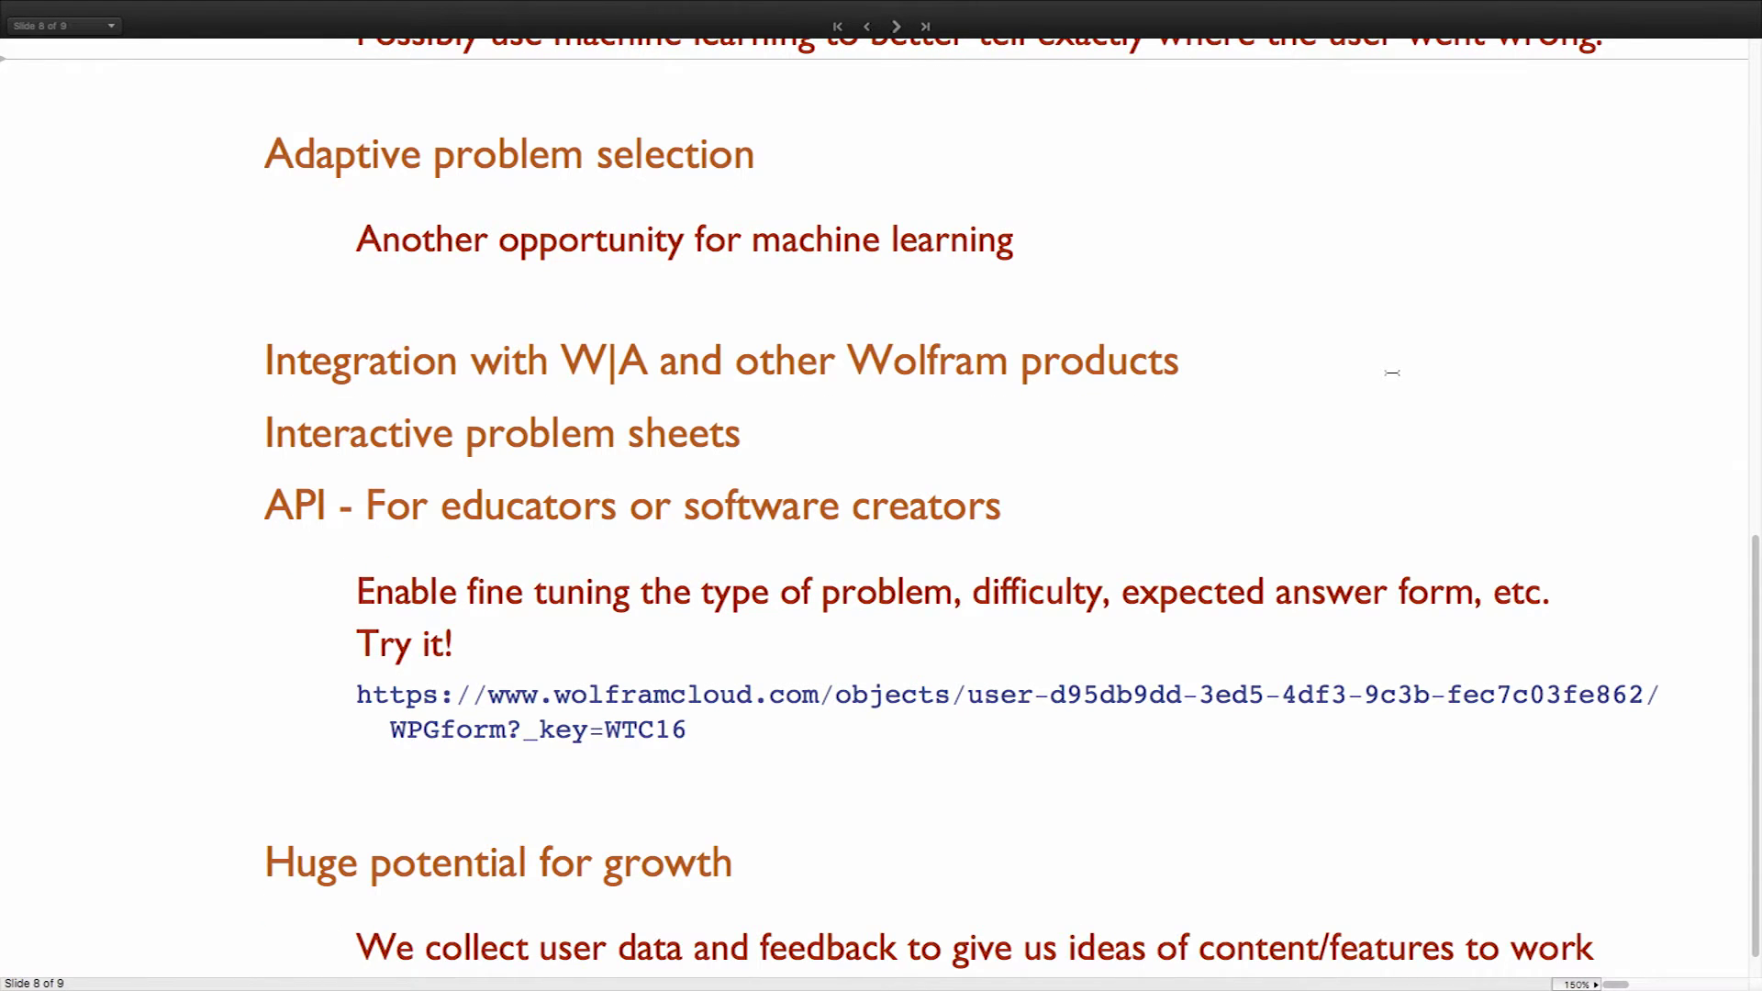
{"action": "scroll", "coordinate": [1392, 373], "scroll_direction": "down", "scroll_amount": 1}
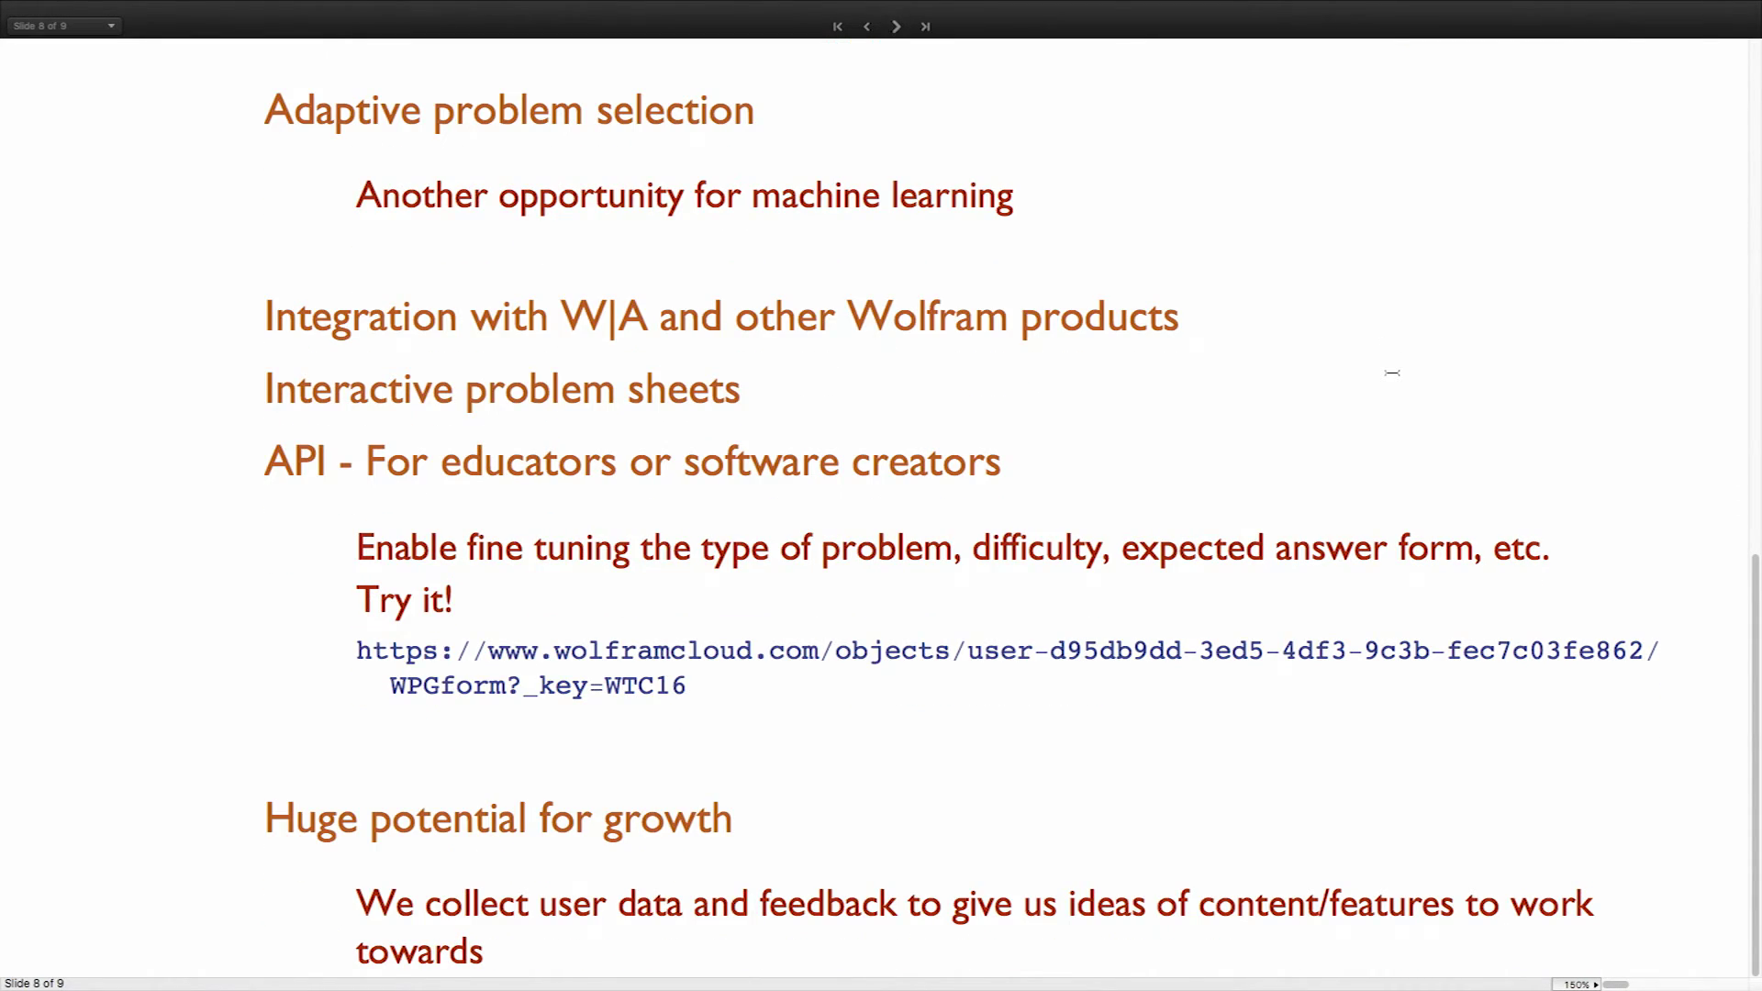
- Leave the slideshow and generate a Random set printable sheet from the Law of sines page
{"action": "key", "text": "super+Tab"}
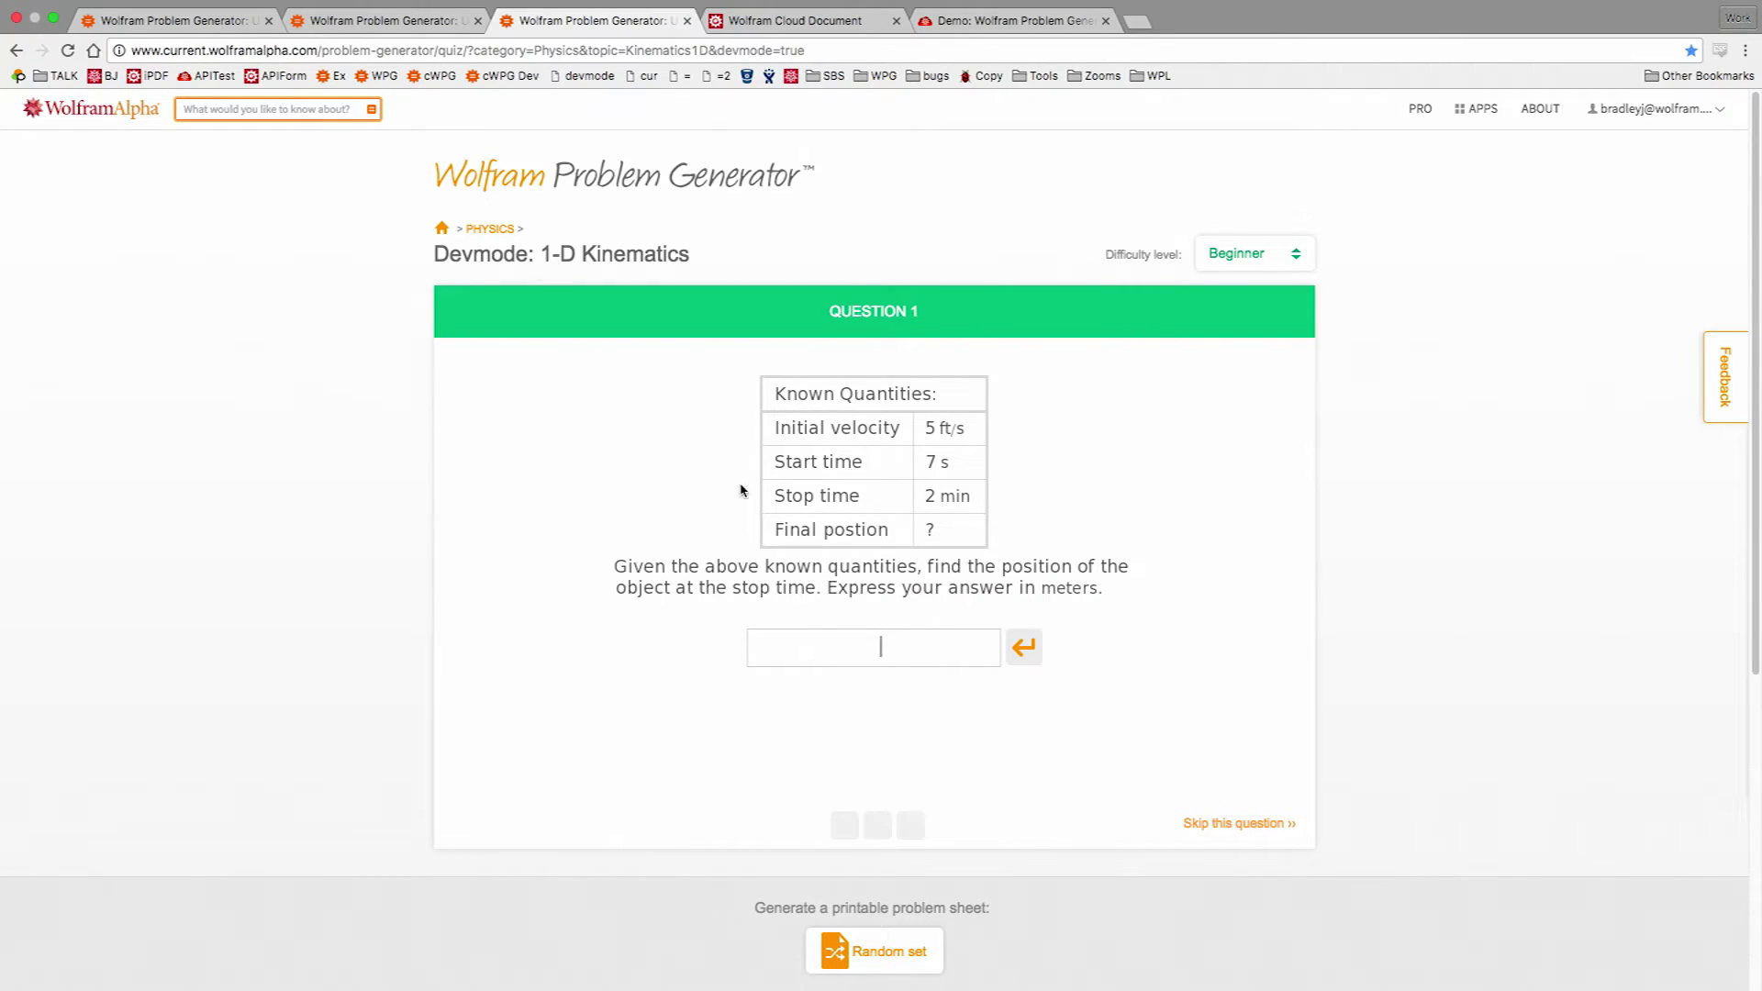
{"action": "key", "text": "super+1"}
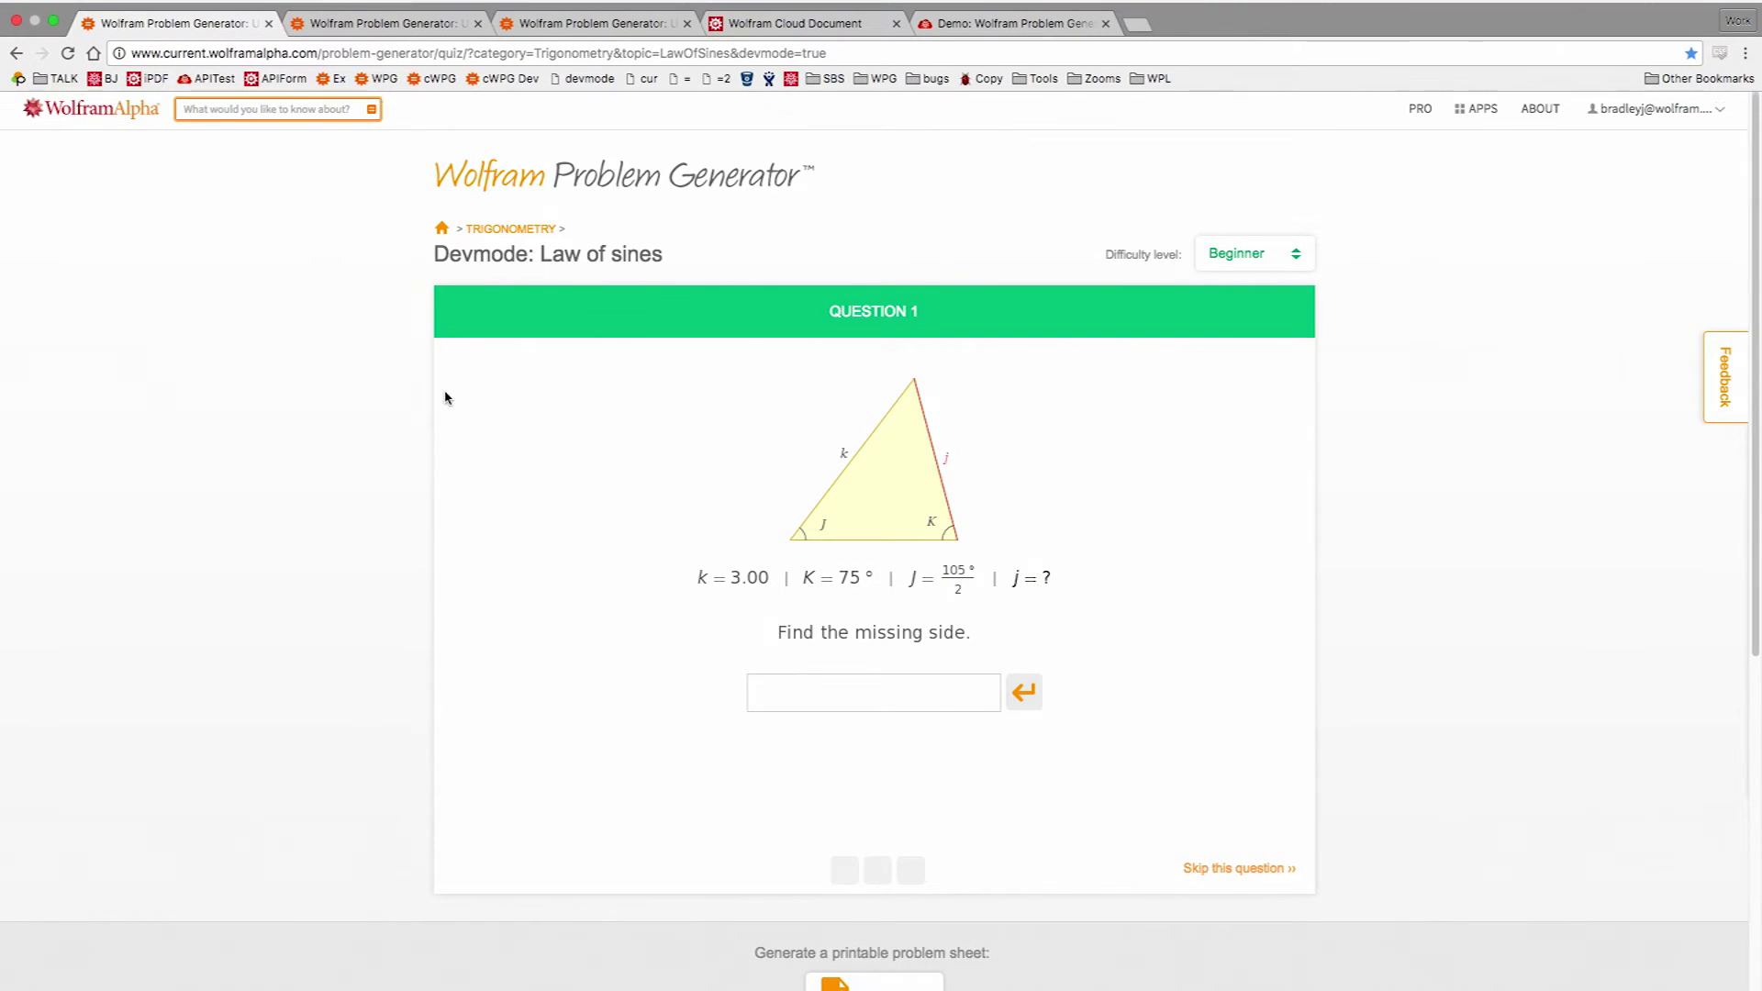
{"action": "scroll", "coordinate": [447, 398], "scroll_direction": "down", "scroll_amount": 1}
{"action": "scroll", "coordinate": [447, 398], "scroll_direction": "down", "scroll_amount": 5}
{"action": "left_click", "coordinate": [872, 472]}
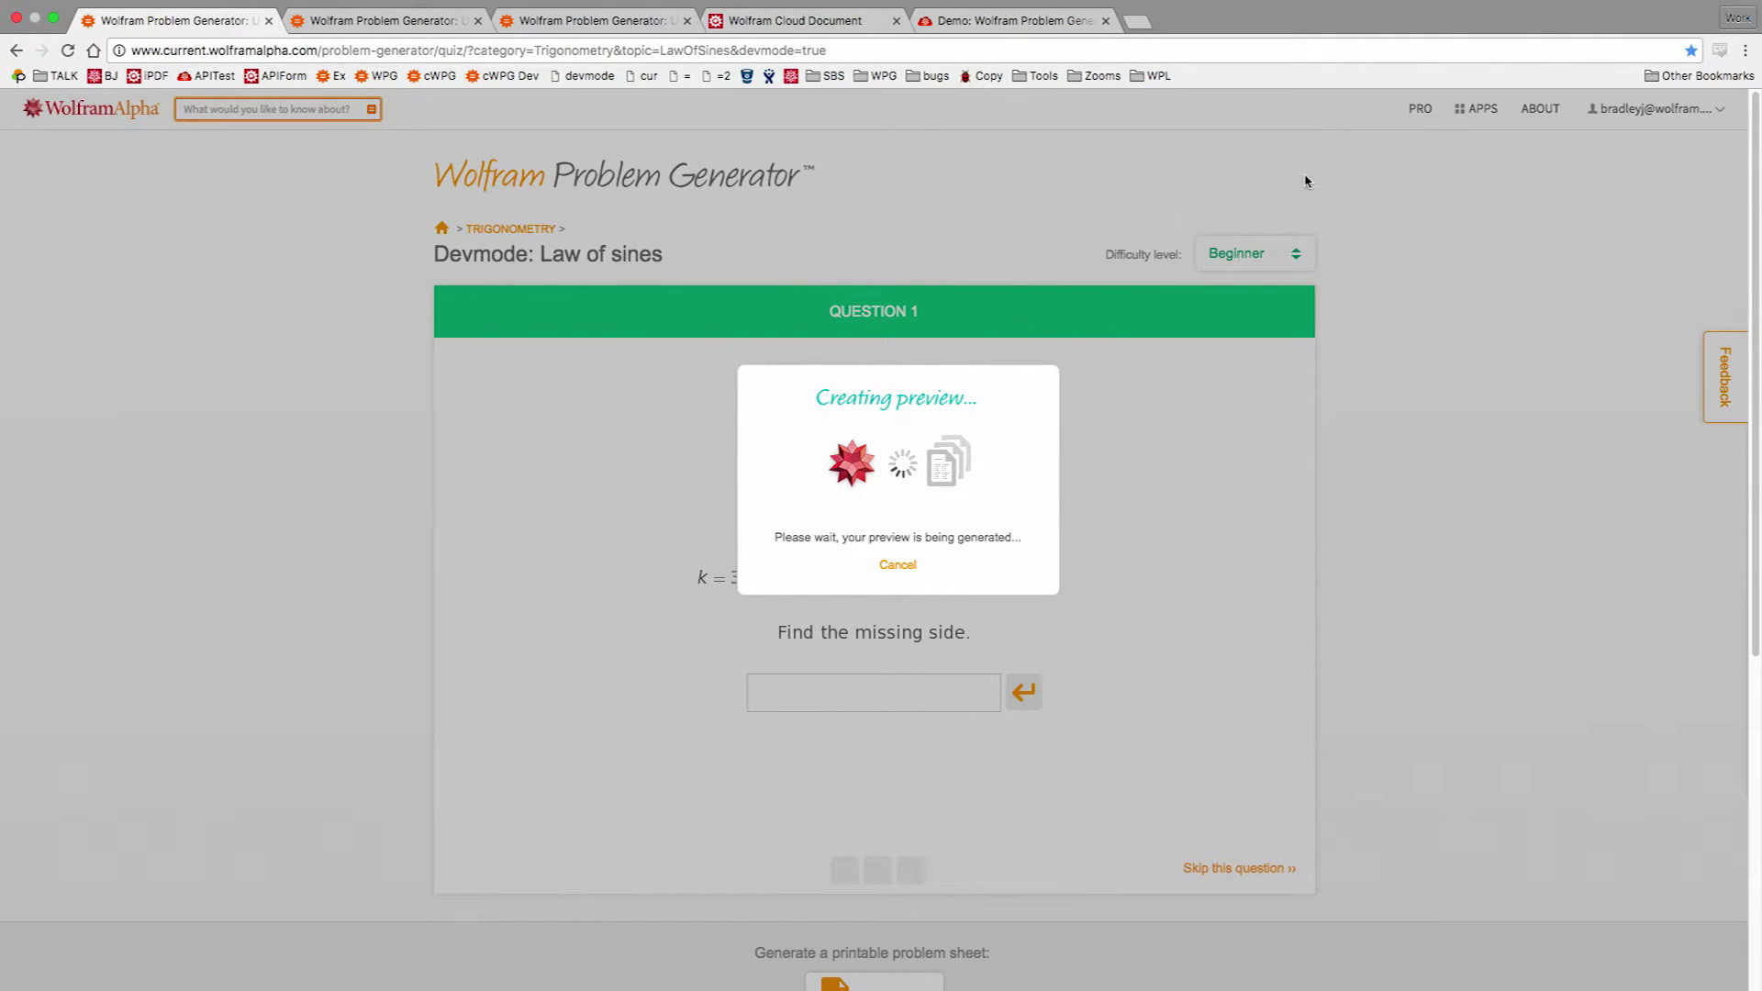
- Scroll through the Law of sines printable problem sheet, then go back to the Problem Generator home page
{"action": "scroll", "coordinate": [1346, 298], "scroll_direction": "down", "scroll_amount": 2}
{"action": "scroll", "coordinate": [1346, 297], "scroll_direction": "down", "scroll_amount": 5}
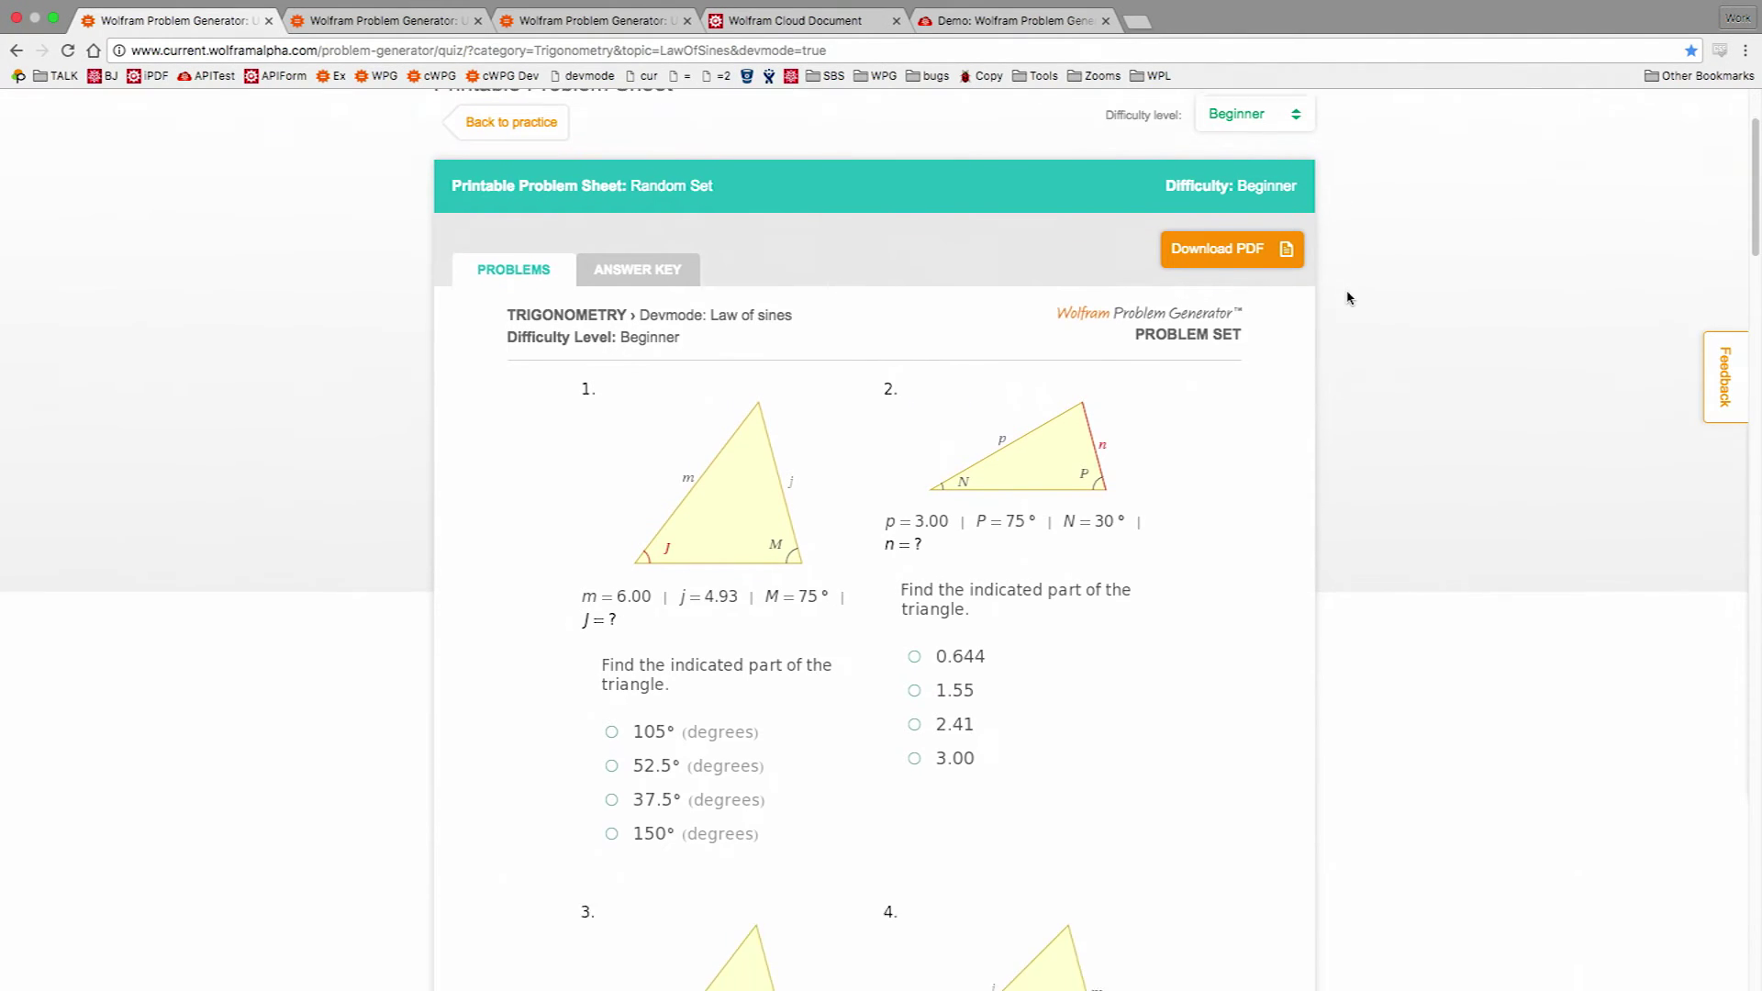
{"action": "scroll", "coordinate": [1346, 297], "scroll_direction": "down", "scroll_amount": 1}
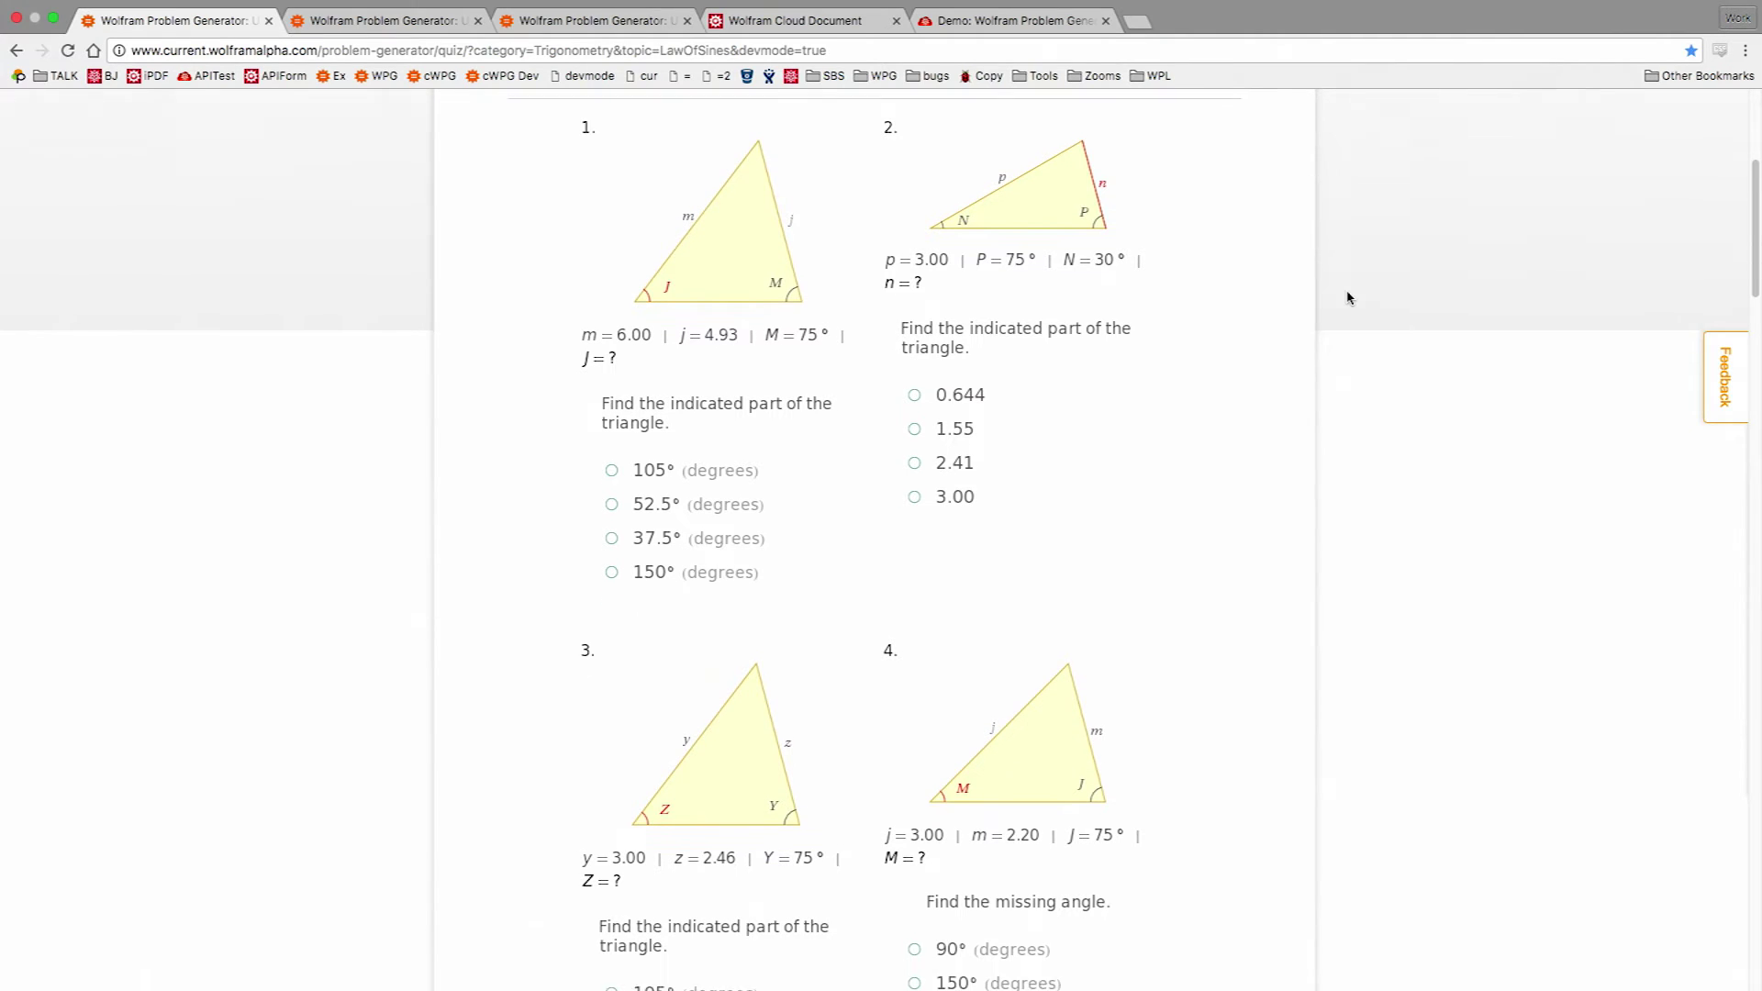
{"action": "scroll", "coordinate": [1346, 297], "scroll_direction": "down", "scroll_amount": 1}
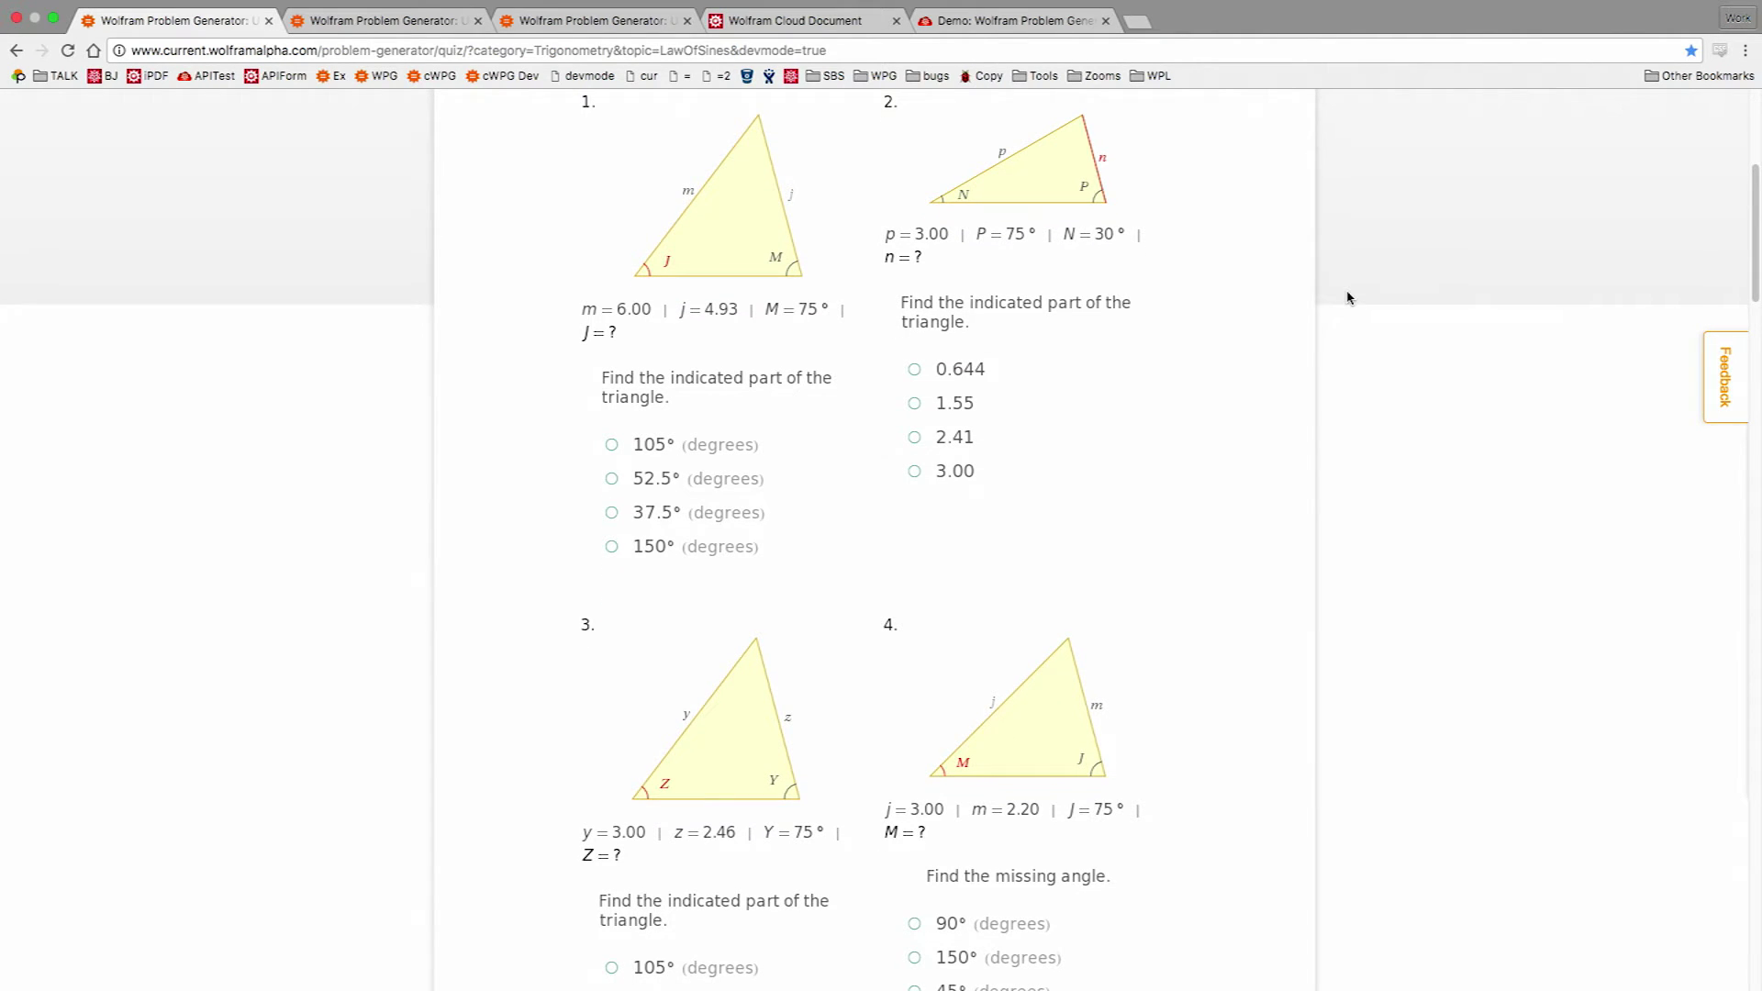
{"action": "scroll", "coordinate": [1346, 297], "scroll_direction": "down", "scroll_amount": 8}
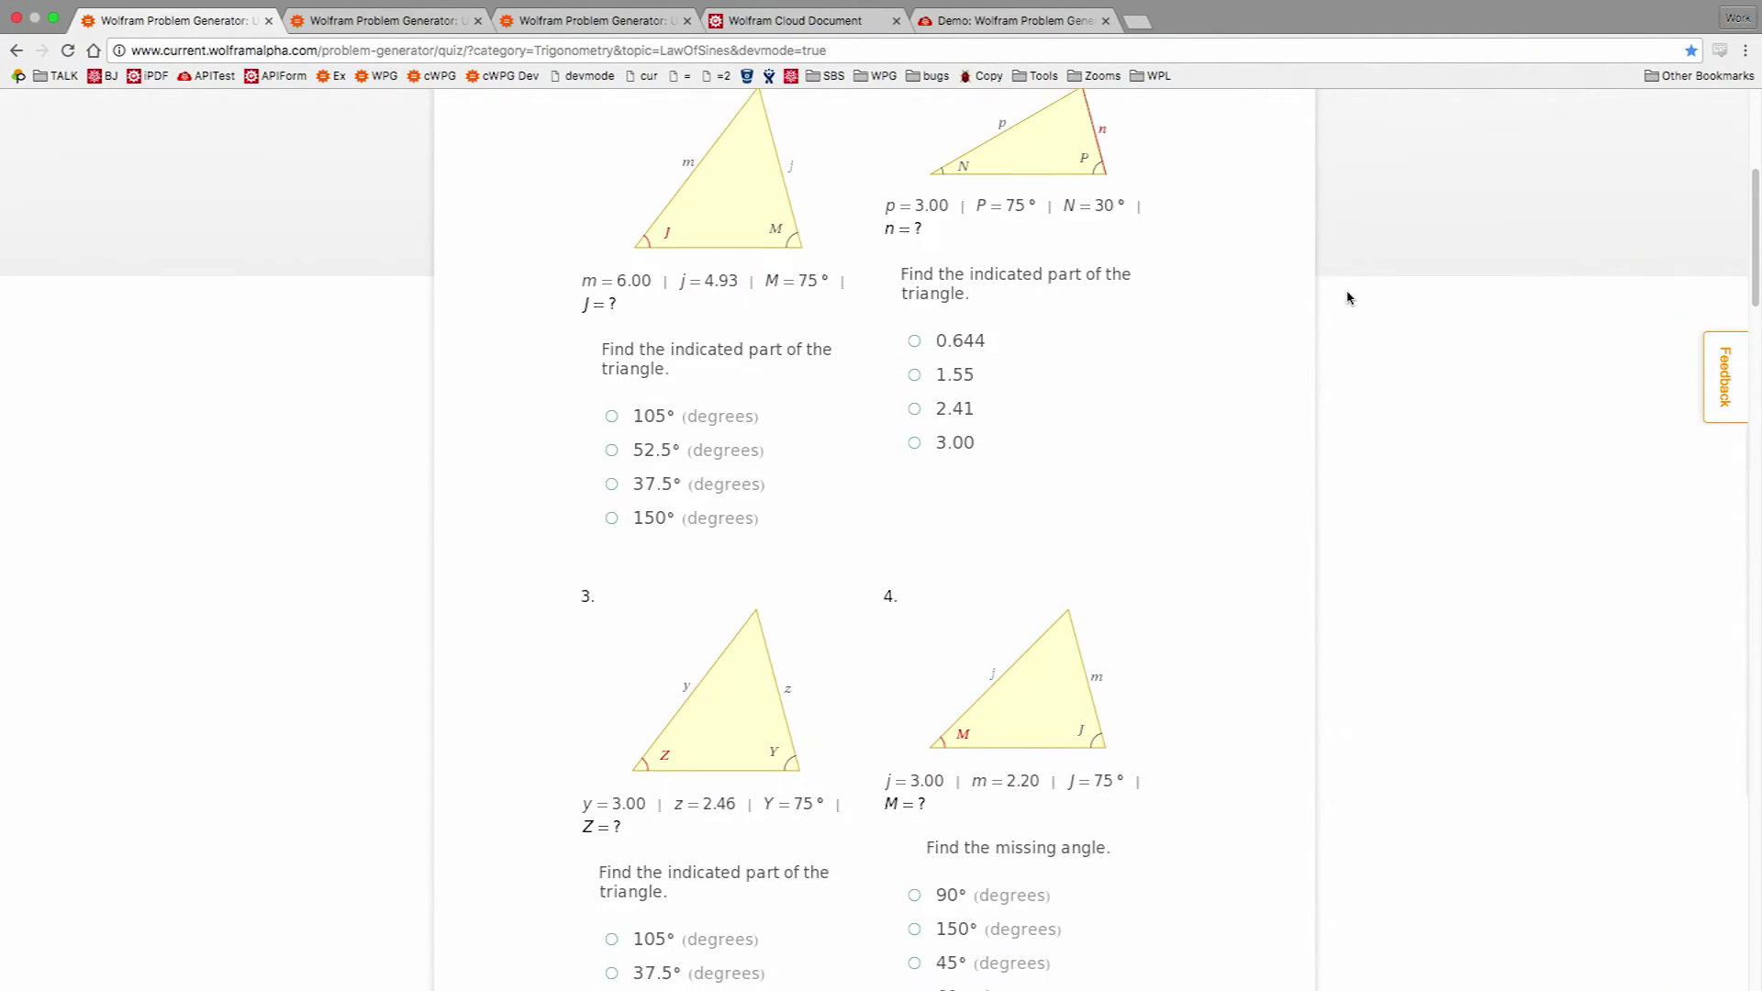
{"action": "scroll", "coordinate": [1345, 298], "scroll_direction": "down", "scroll_amount": 2}
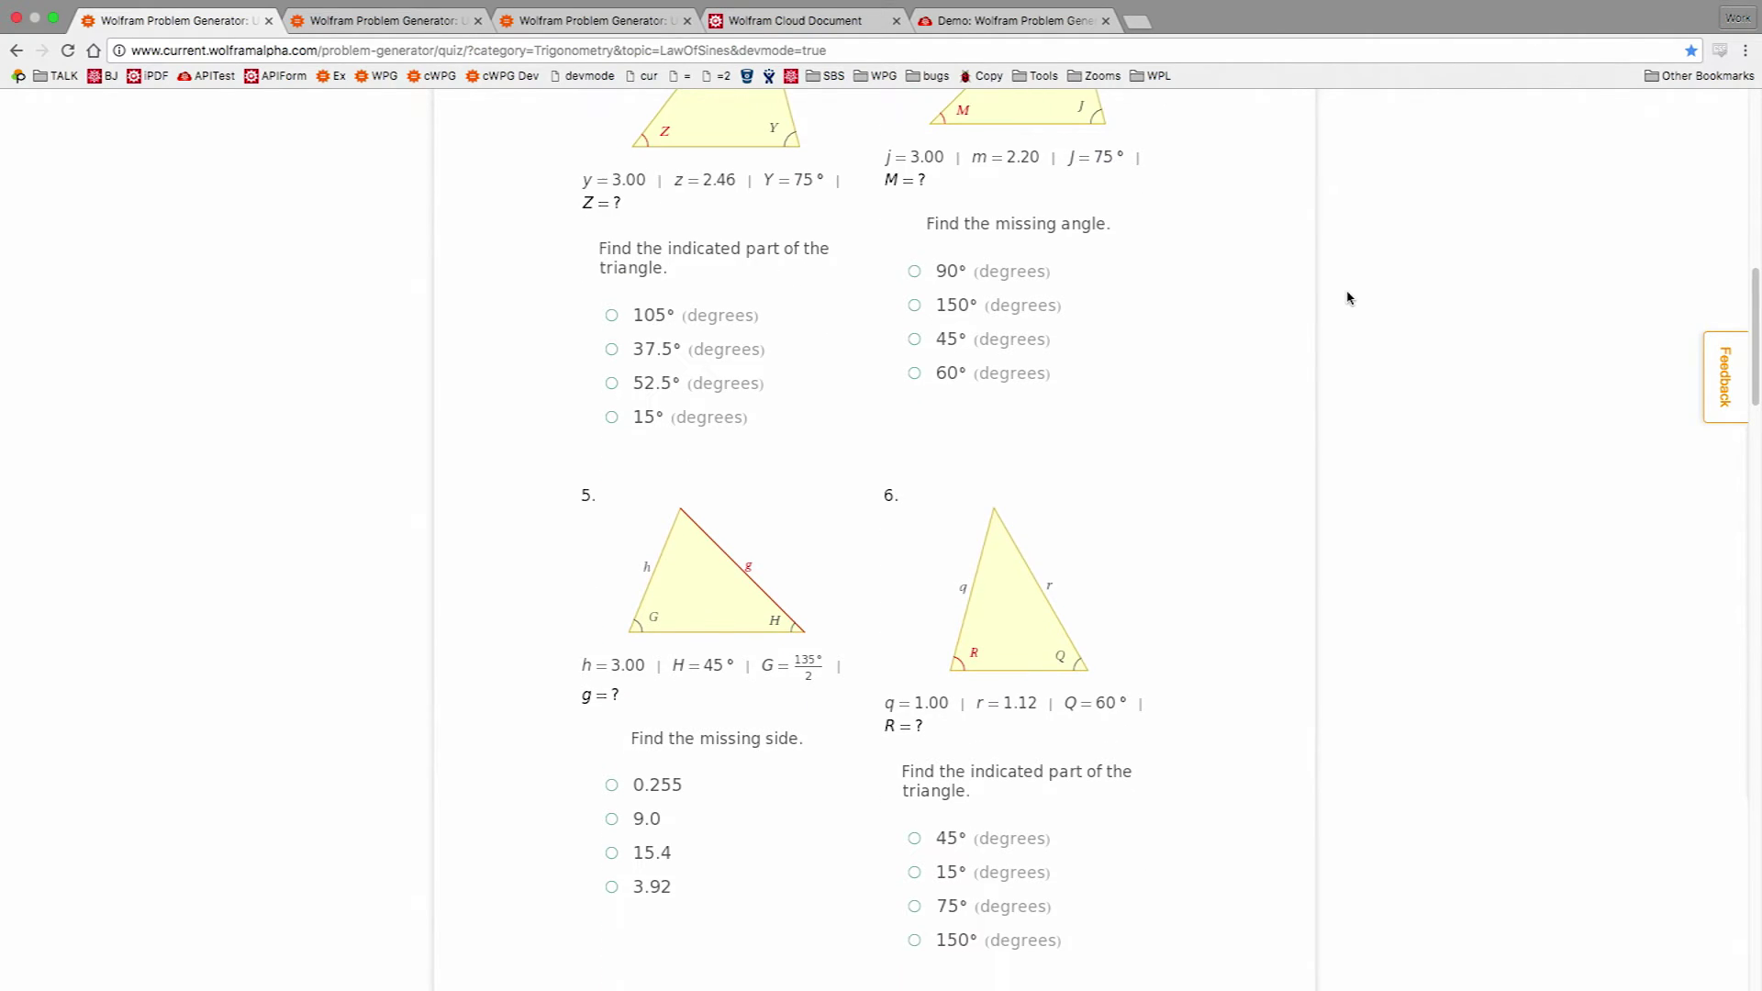
{"action": "scroll", "coordinate": [1346, 297], "scroll_direction": "up", "scroll_amount": 3}
{"action": "scroll", "coordinate": [1346, 297], "scroll_direction": "up", "scroll_amount": 10}
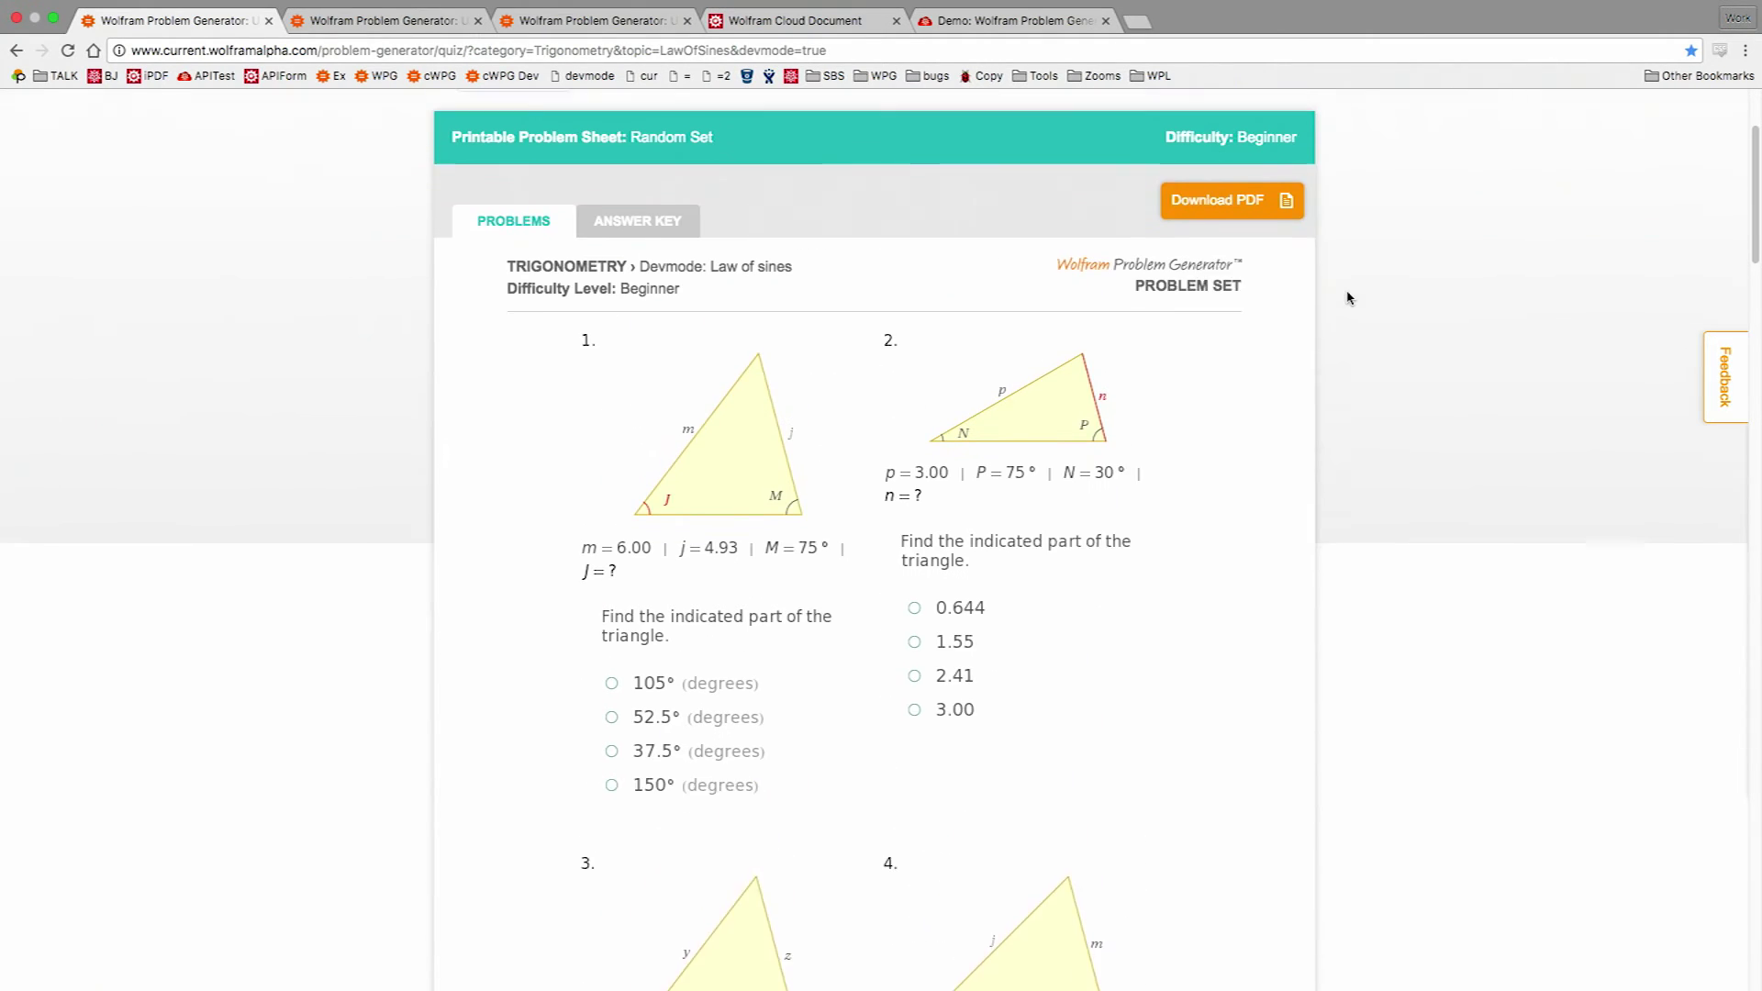
{"action": "scroll", "coordinate": [968, 198], "scroll_direction": "up", "scroll_amount": 2}
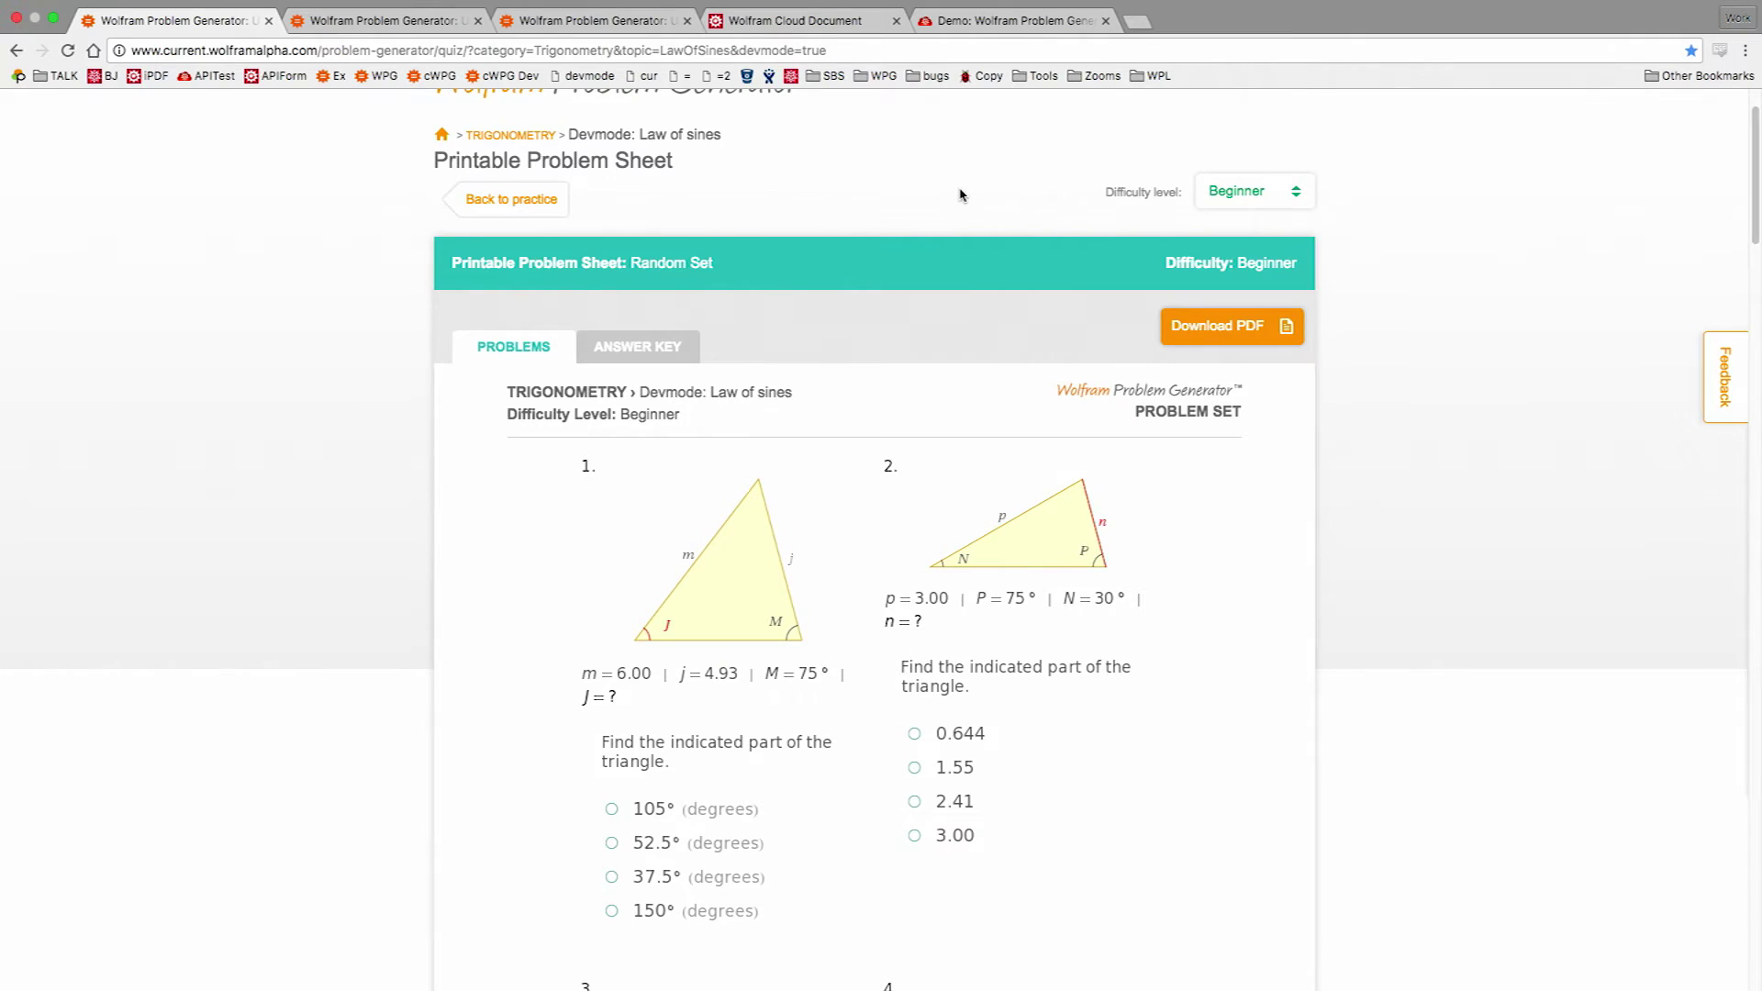
{"action": "left_click", "coordinate": [816, 102]}
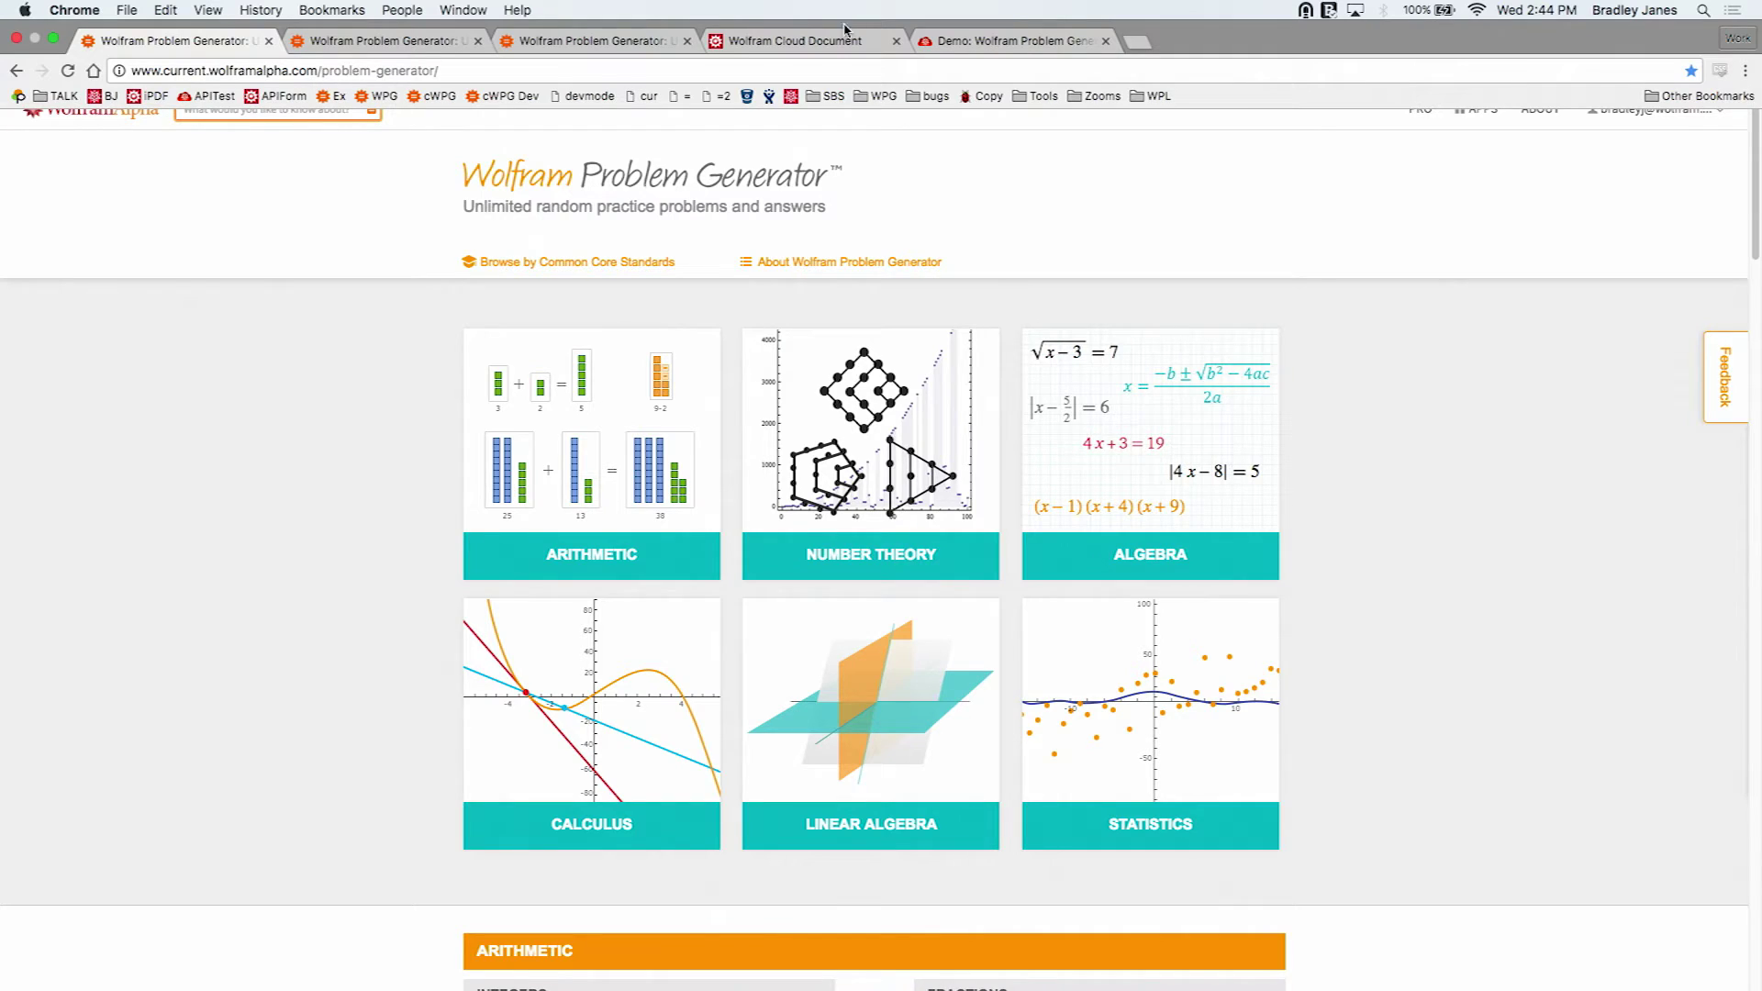
- Refresh the timed-out Wolfram Cloud sheet and answer 79/9 to problem two and x = 3 to problem three
{"action": "left_click", "coordinate": [840, 38]}
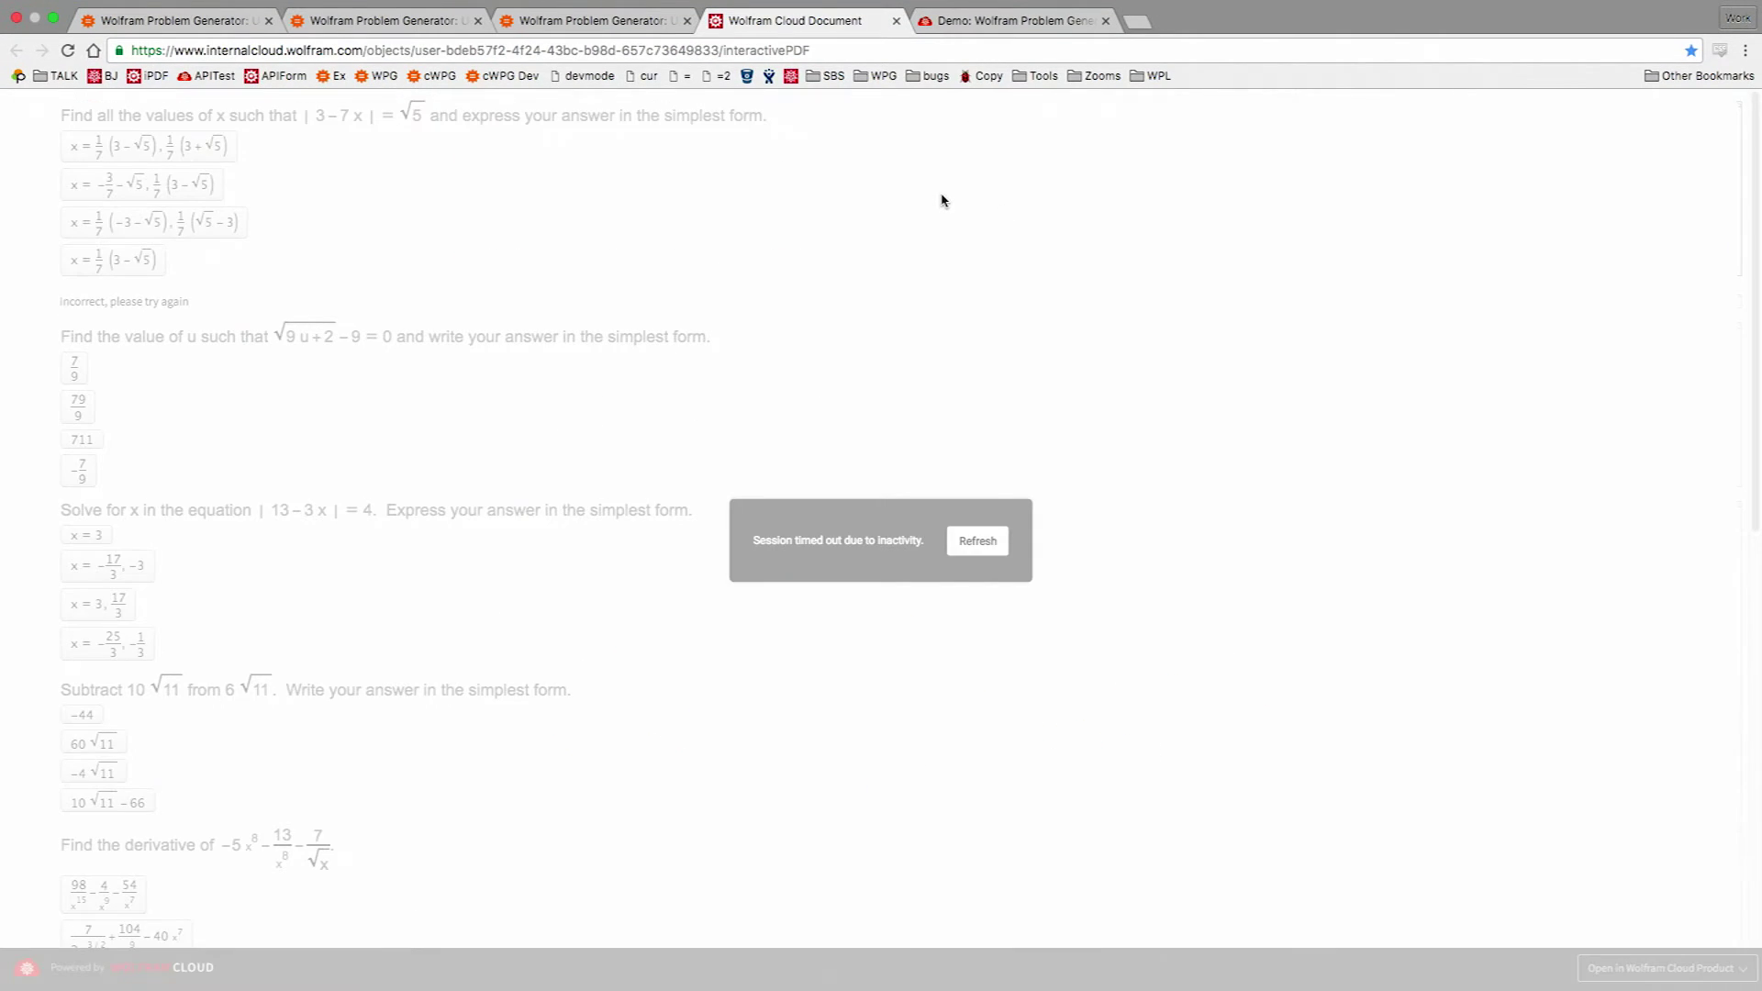
{"action": "left_click", "coordinate": [976, 542]}
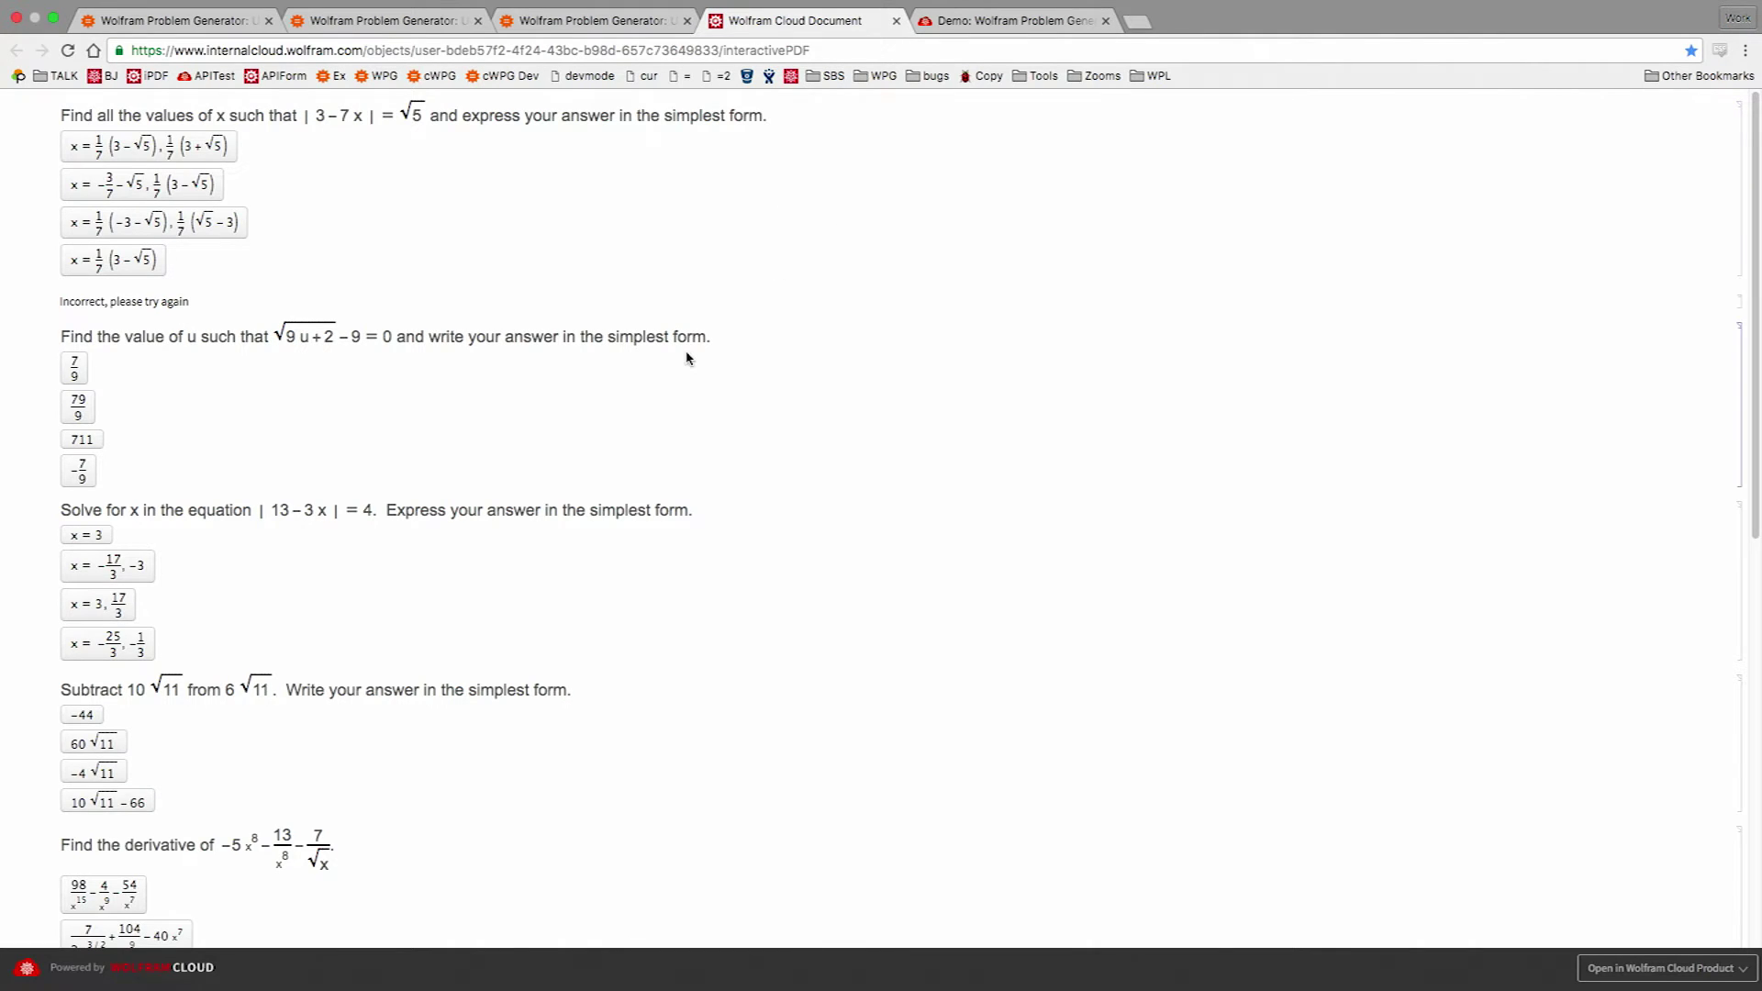
{"action": "left_click", "coordinate": [78, 405]}
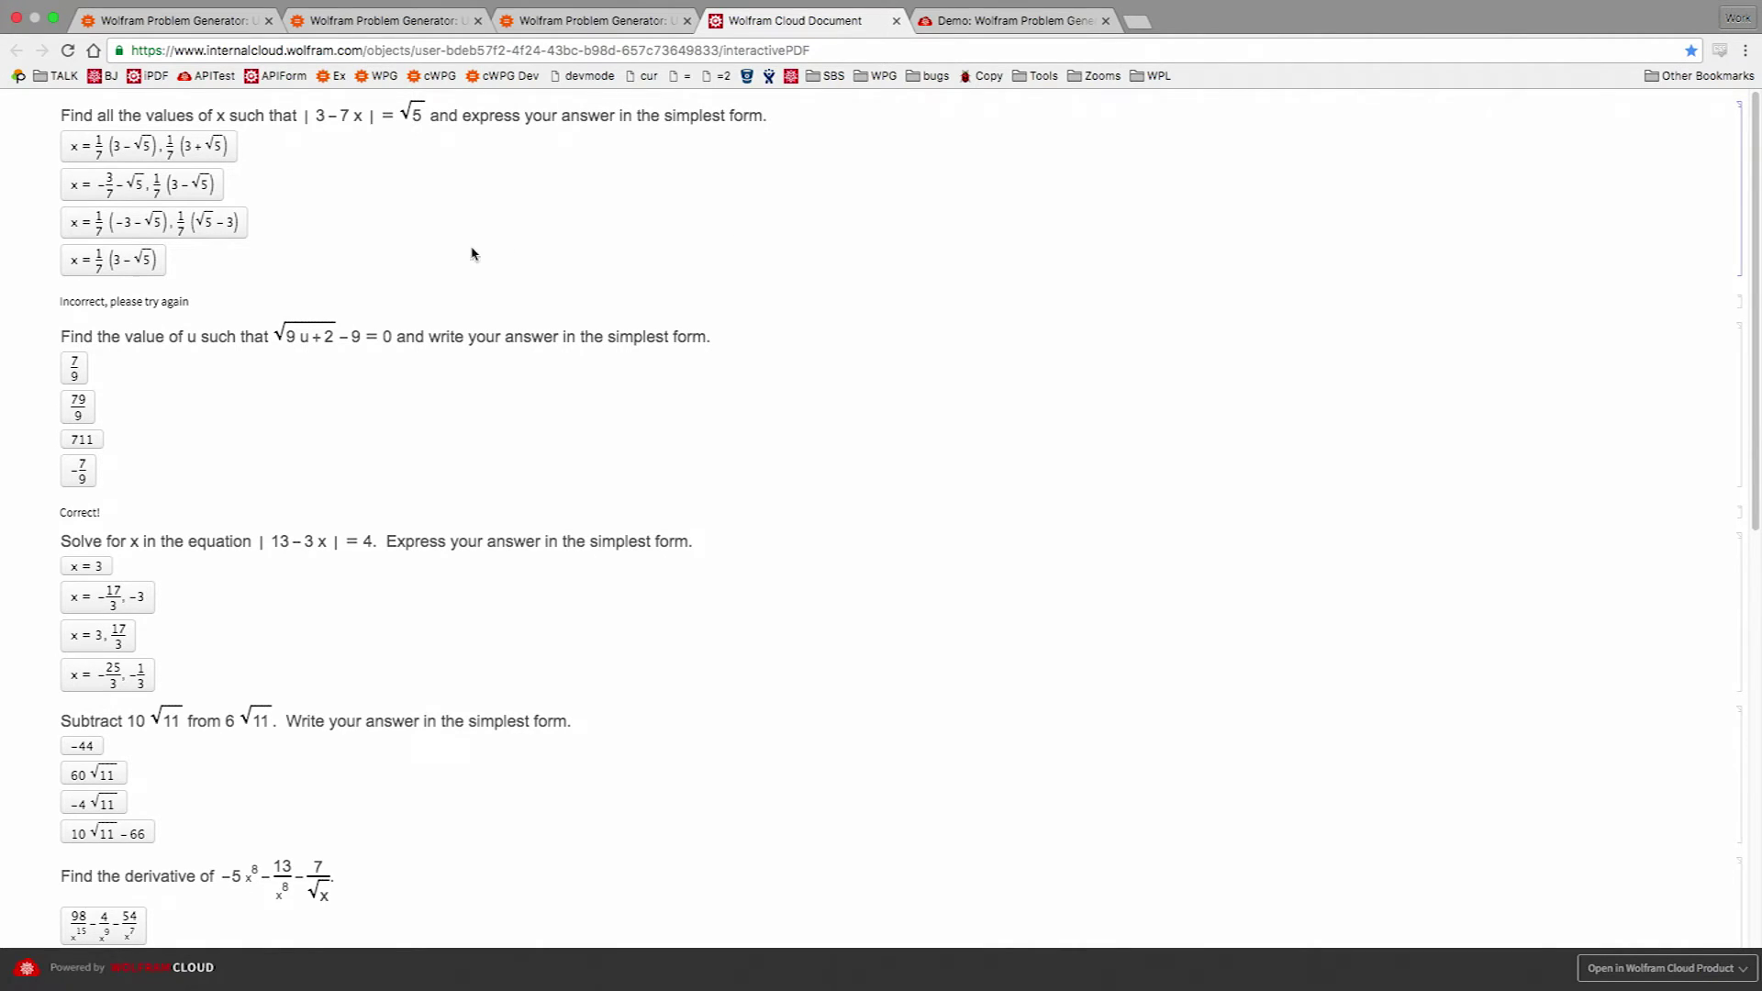
{"action": "left_click", "coordinate": [104, 568]}
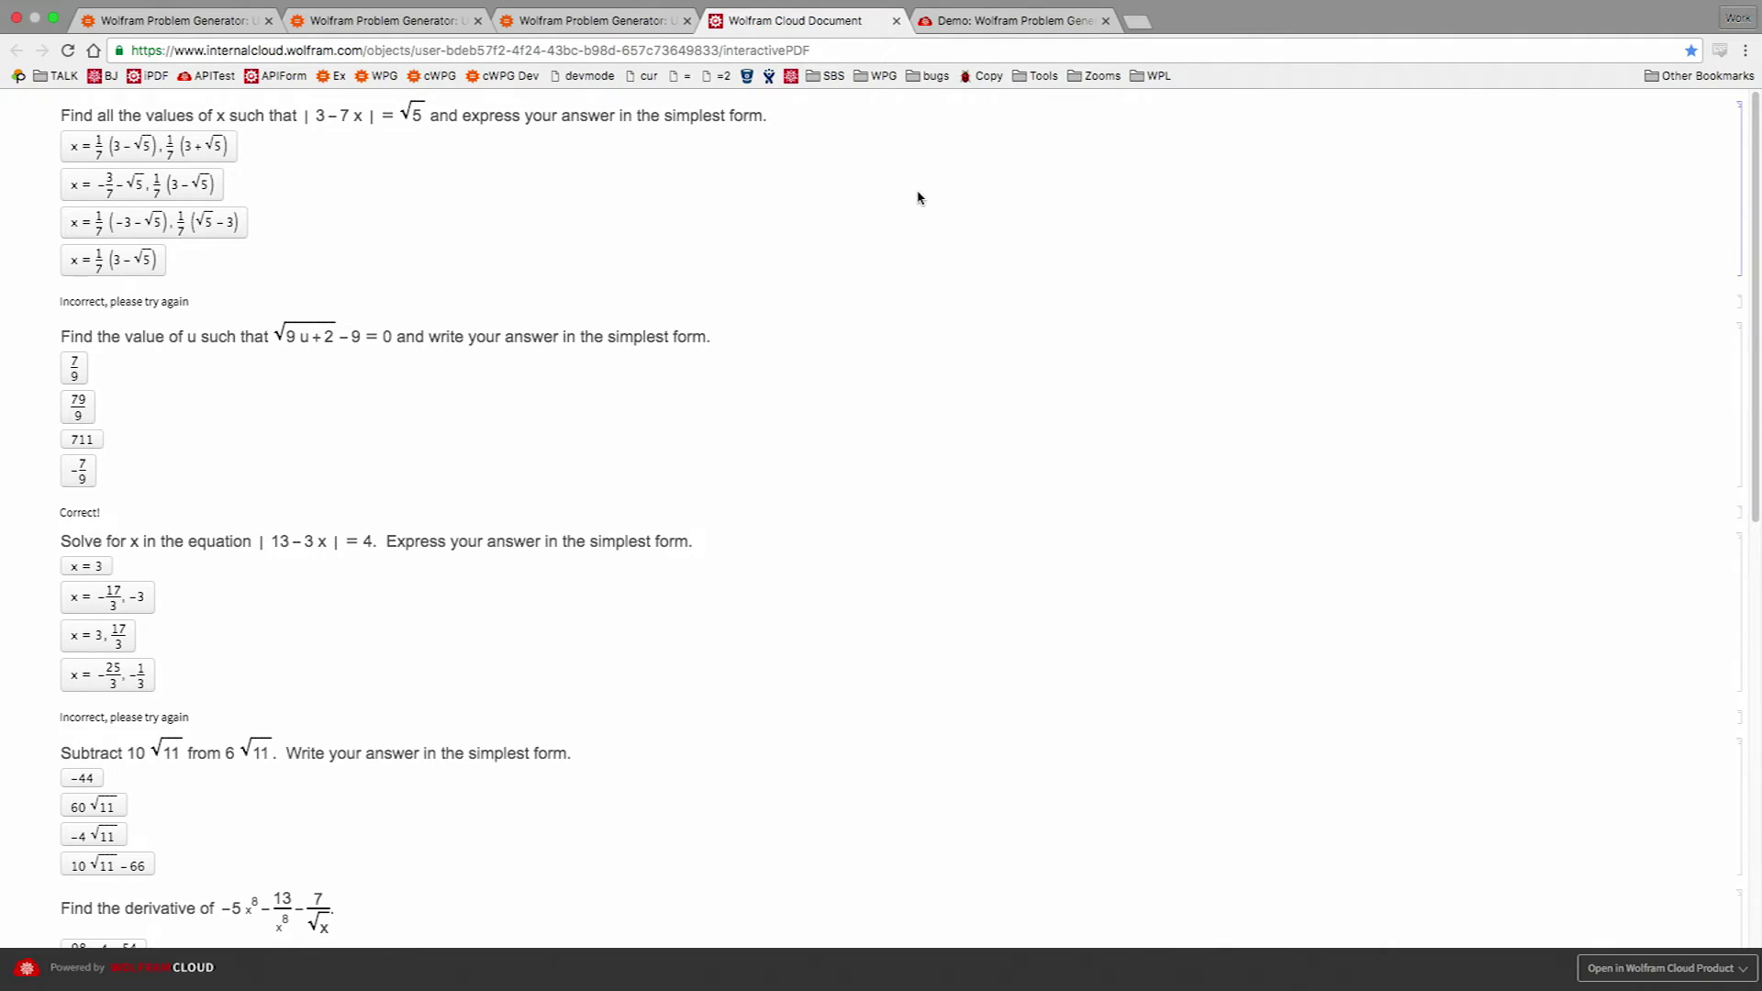
{"action": "left_click", "coordinate": [1015, 22]}
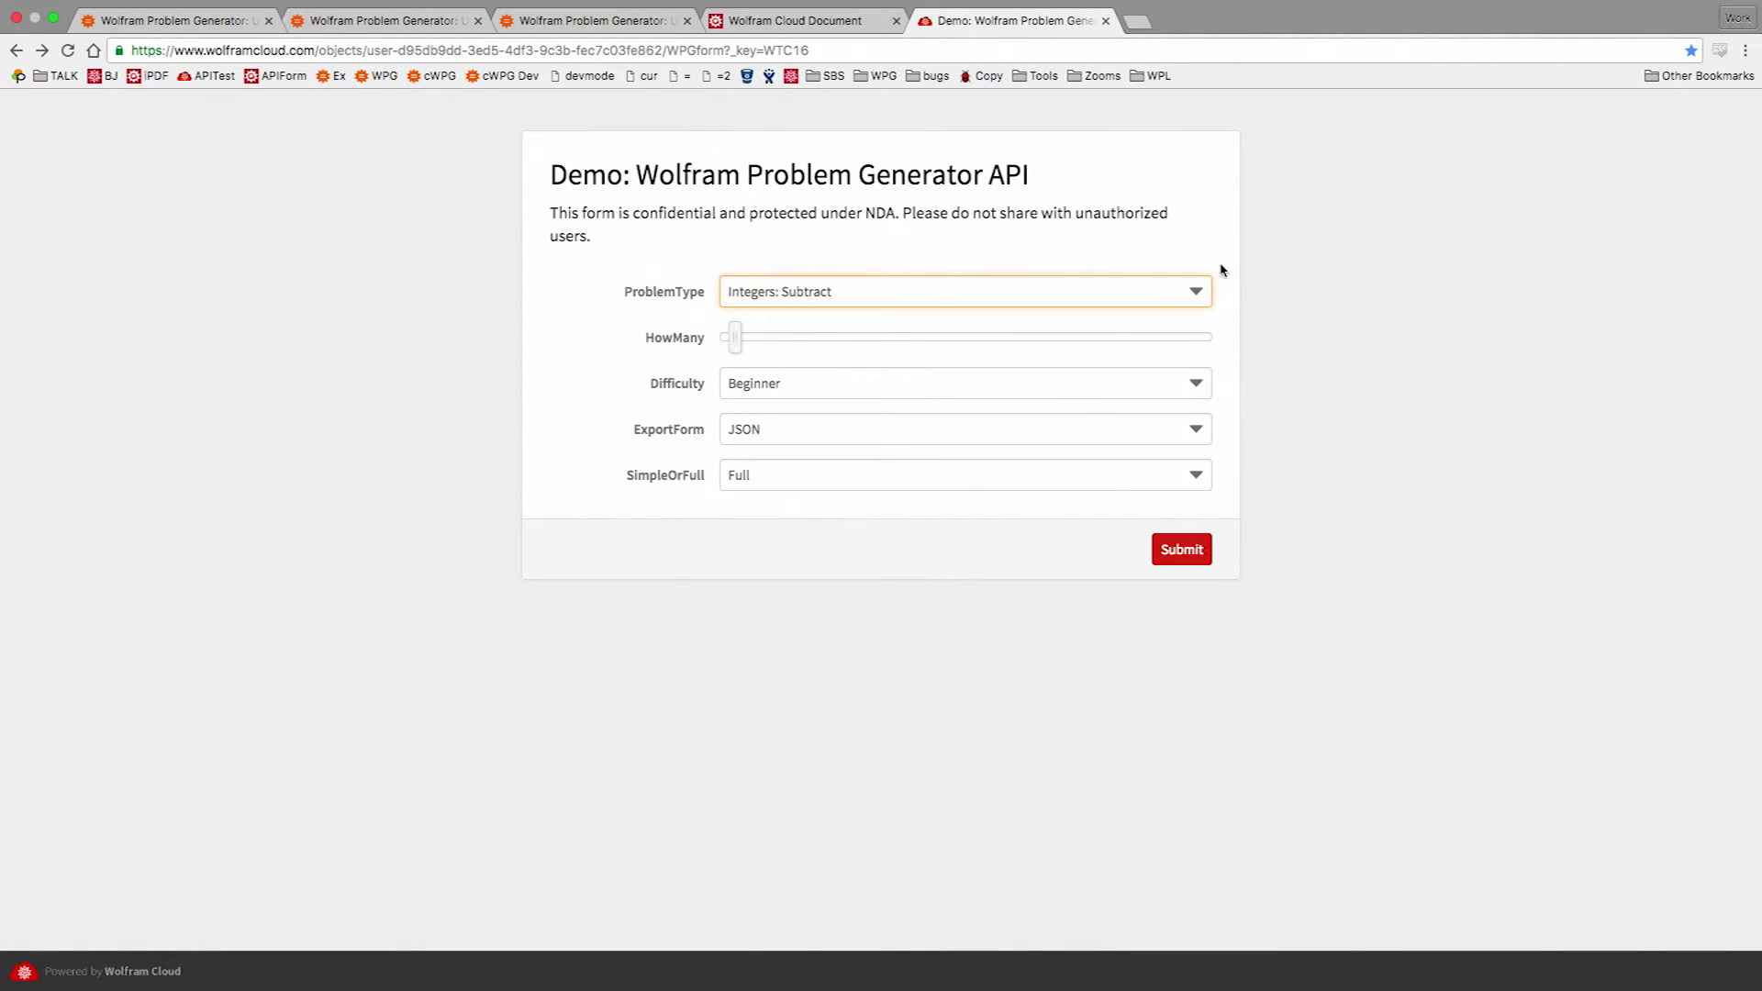
- Generate a larger set of Simple Integers: Subtract problems as JSON, then go back to the form
{"action": "mouse_move", "coordinate": [743, 347]}
{"action": "left_click_drag", "start_coordinate": [738, 346], "coordinate": [815, 356]}
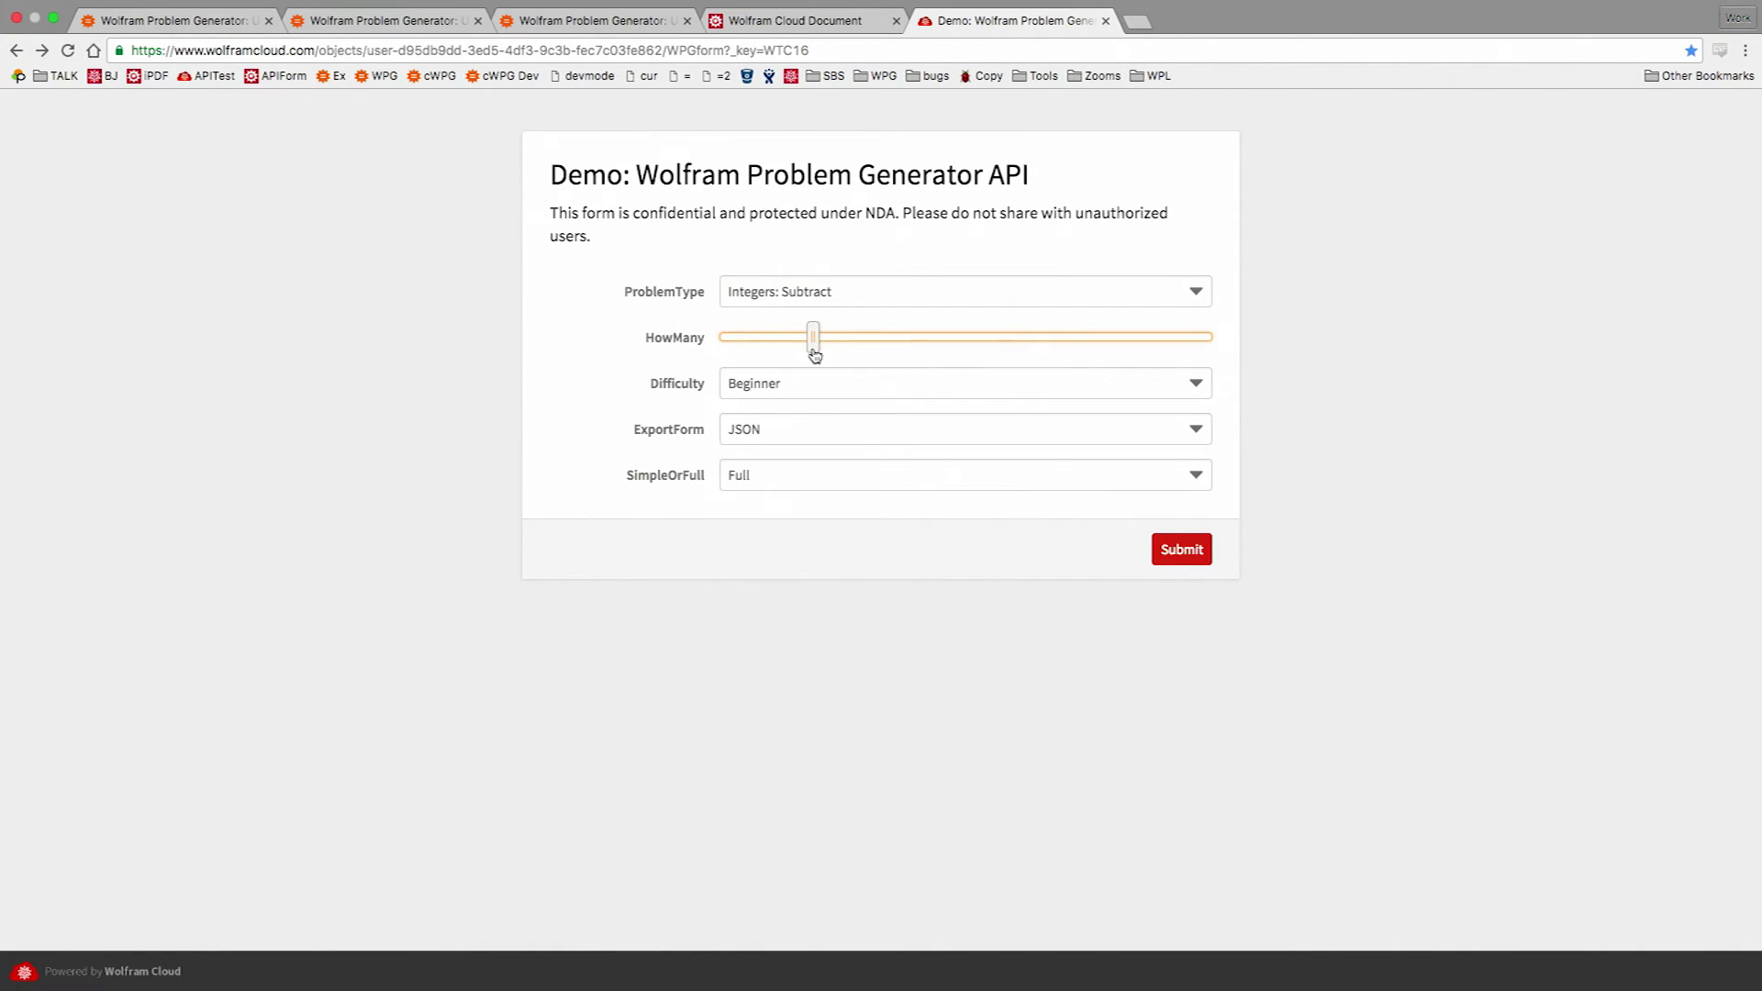
{"action": "left_click", "coordinate": [824, 479]}
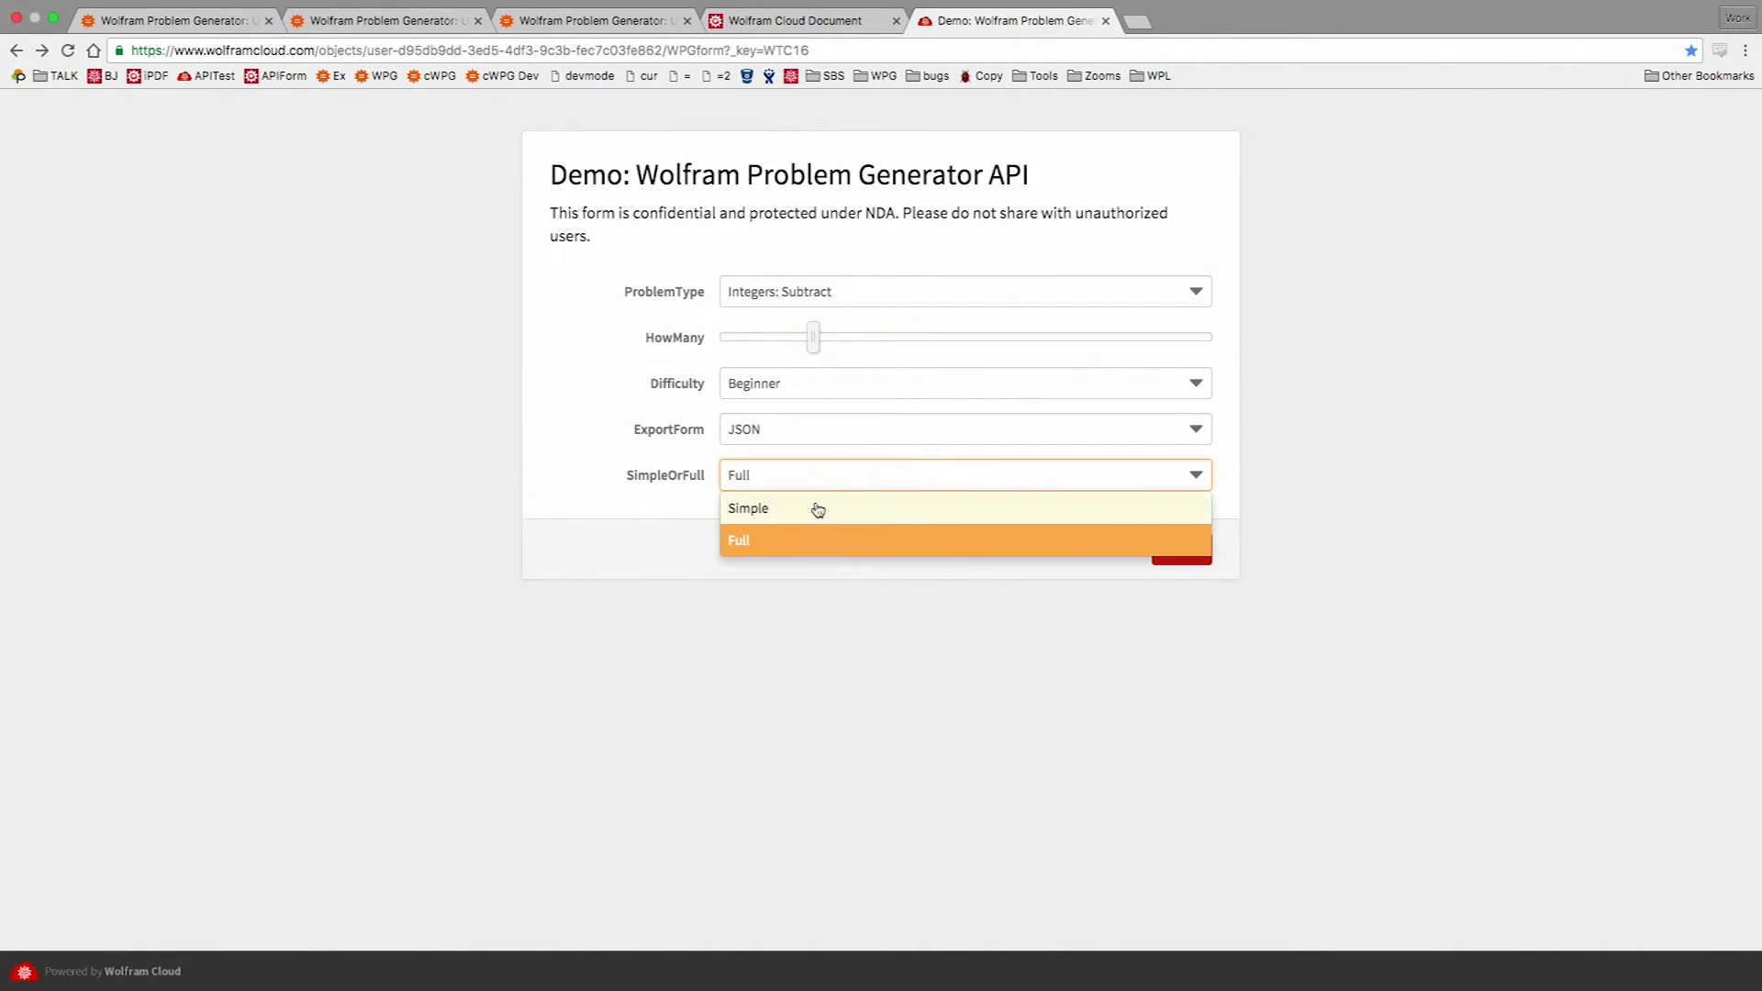
{"action": "left_click", "coordinate": [814, 518]}
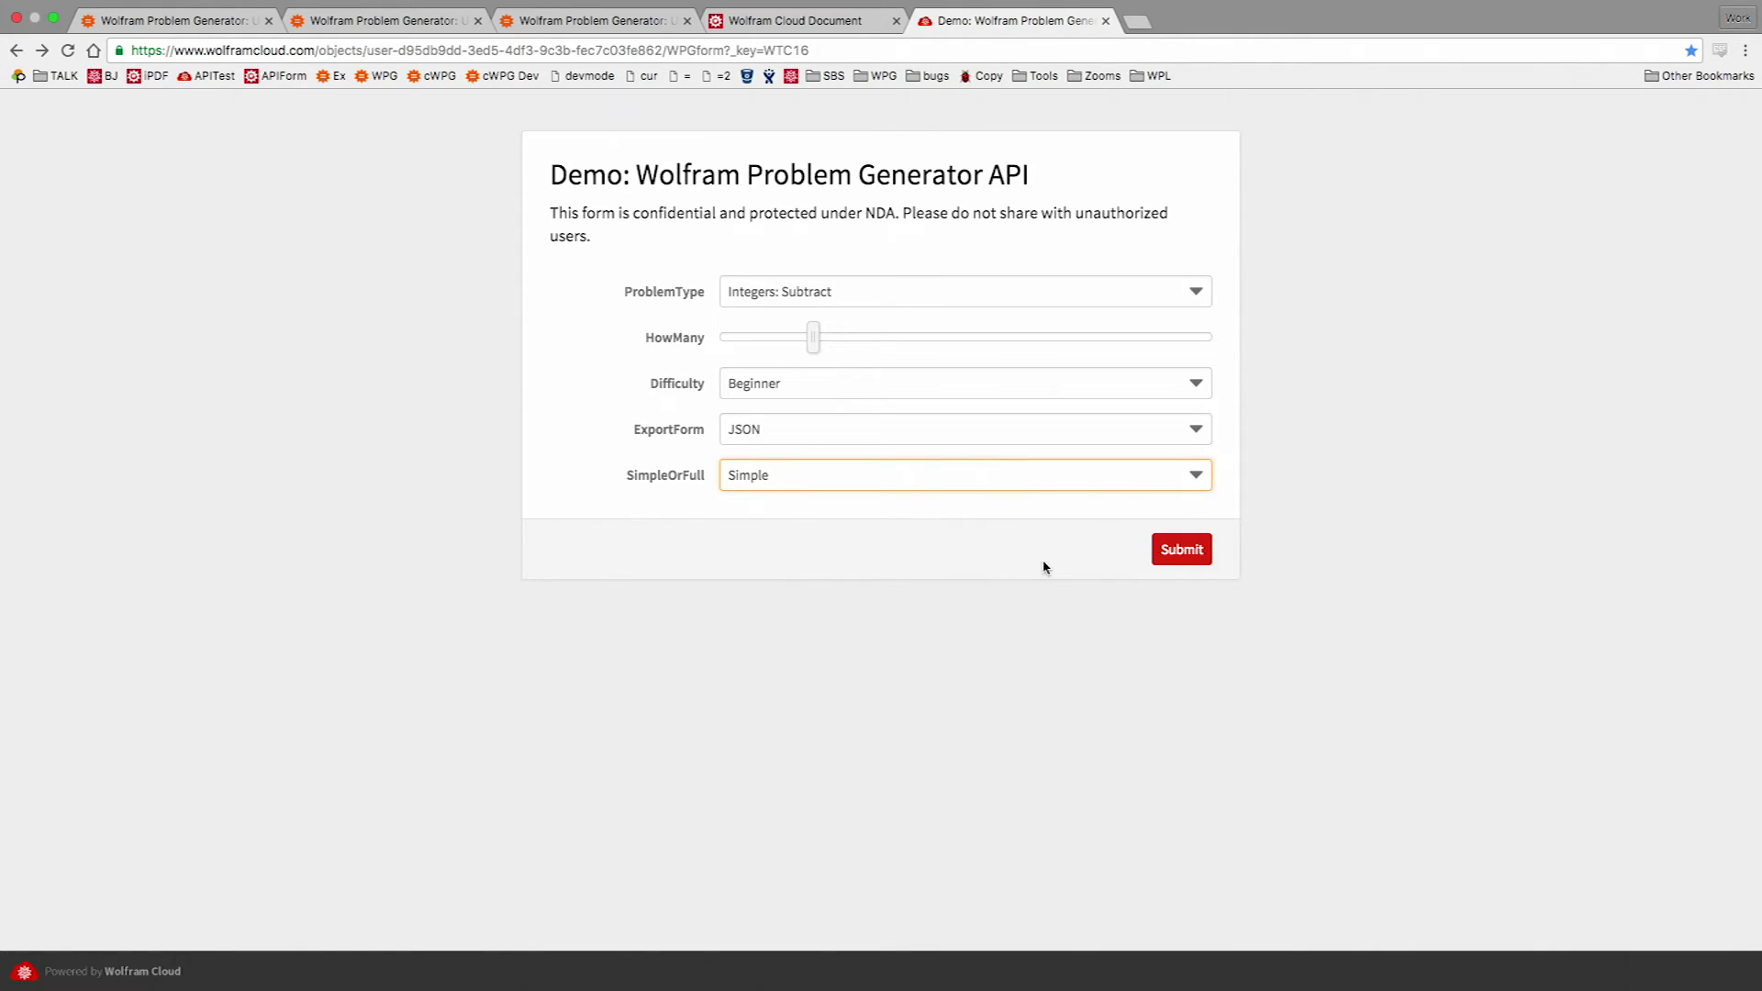
{"action": "left_click", "coordinate": [1165, 551]}
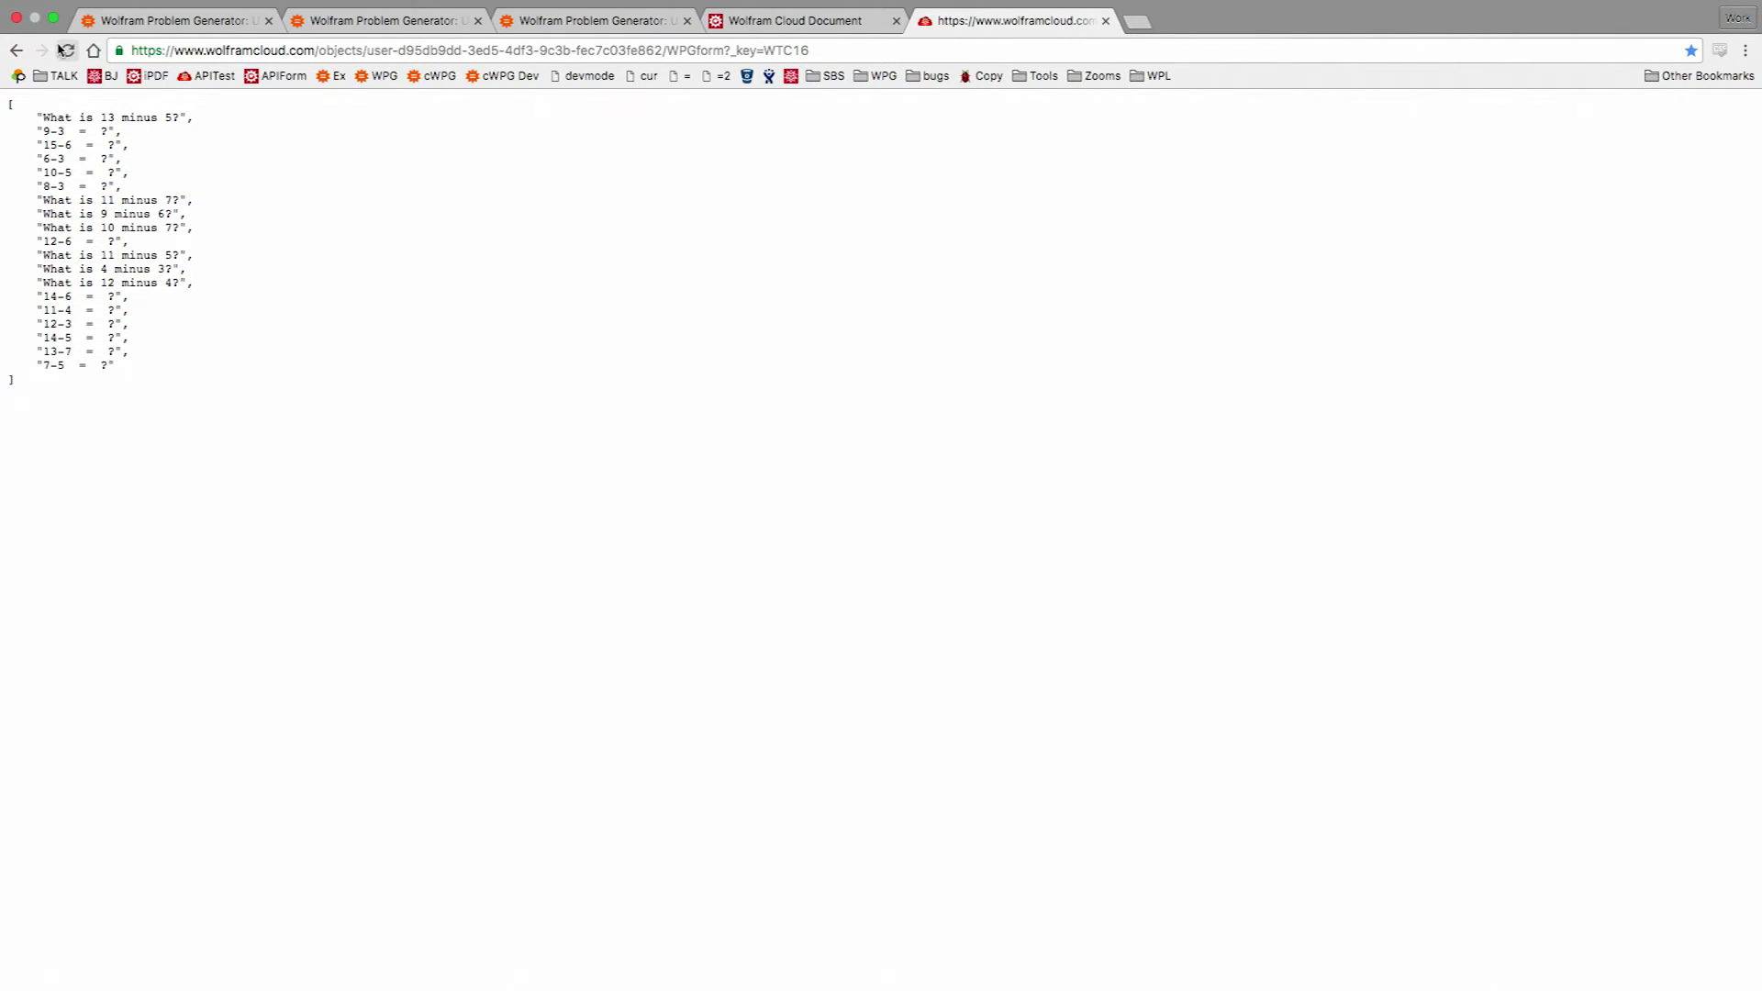
{"action": "left_click", "coordinate": [16, 51]}
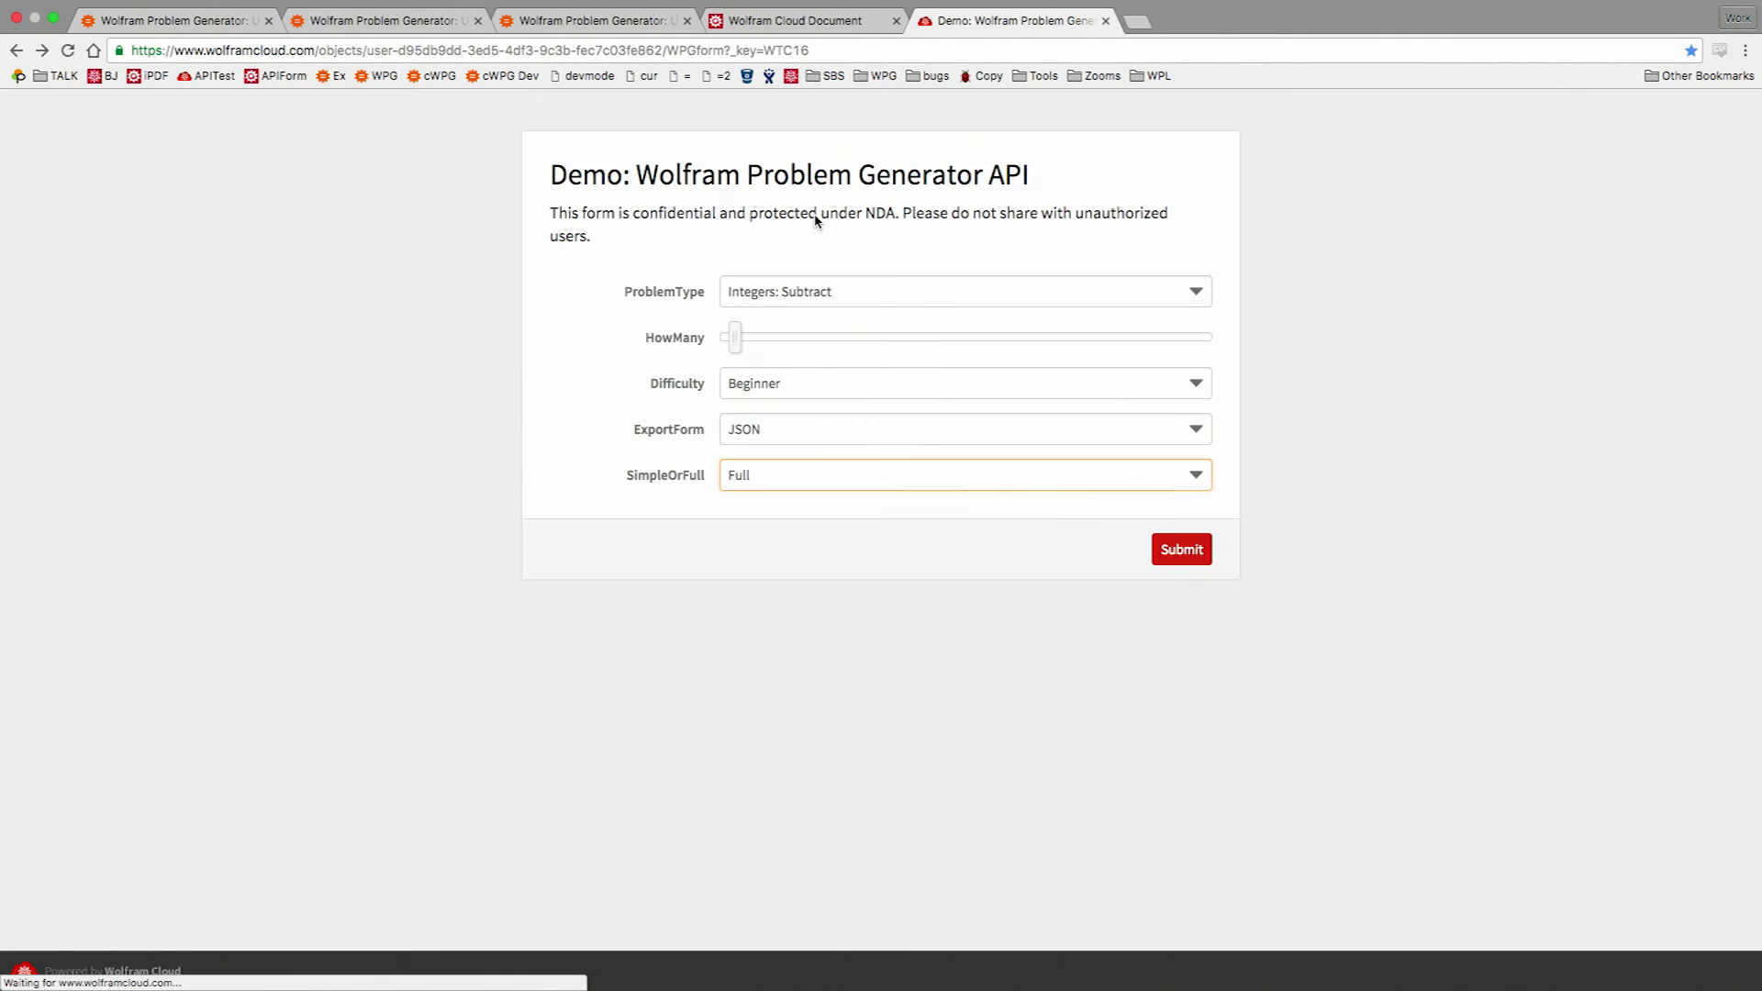
- Check the form's web address and confirm JSON export with Full output
{"action": "left_click", "coordinate": [1106, 109]}
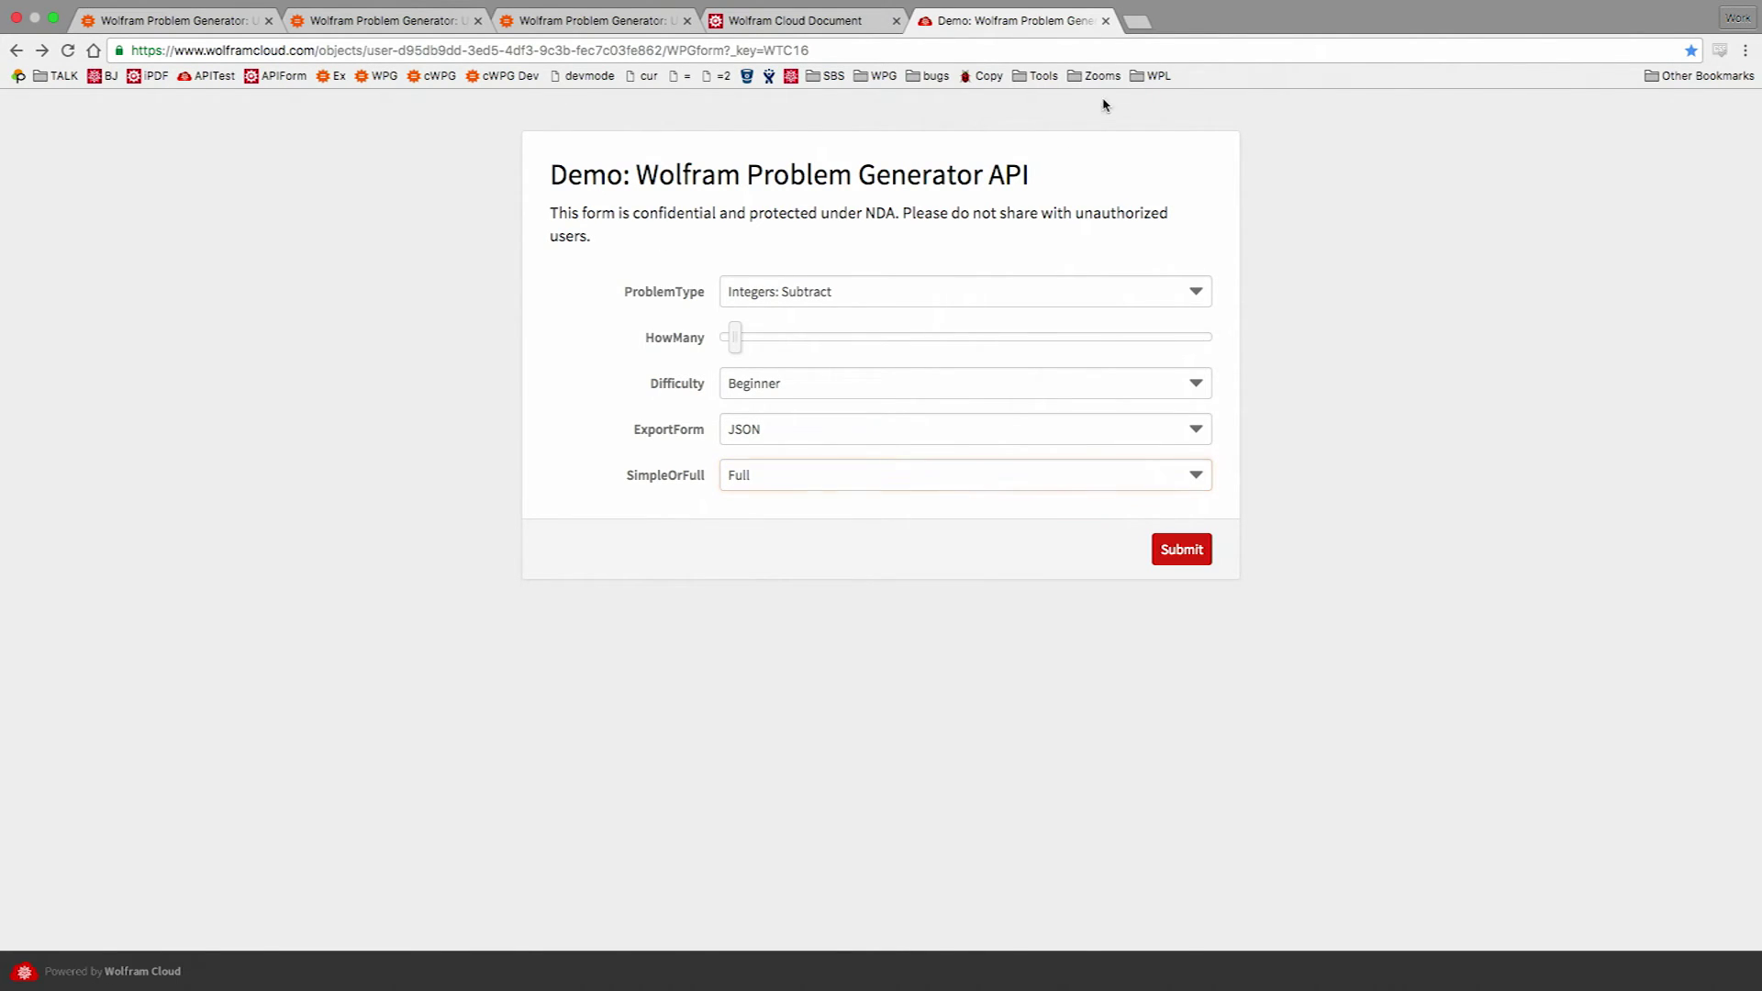
{"action": "left_click", "coordinate": [1132, 48]}
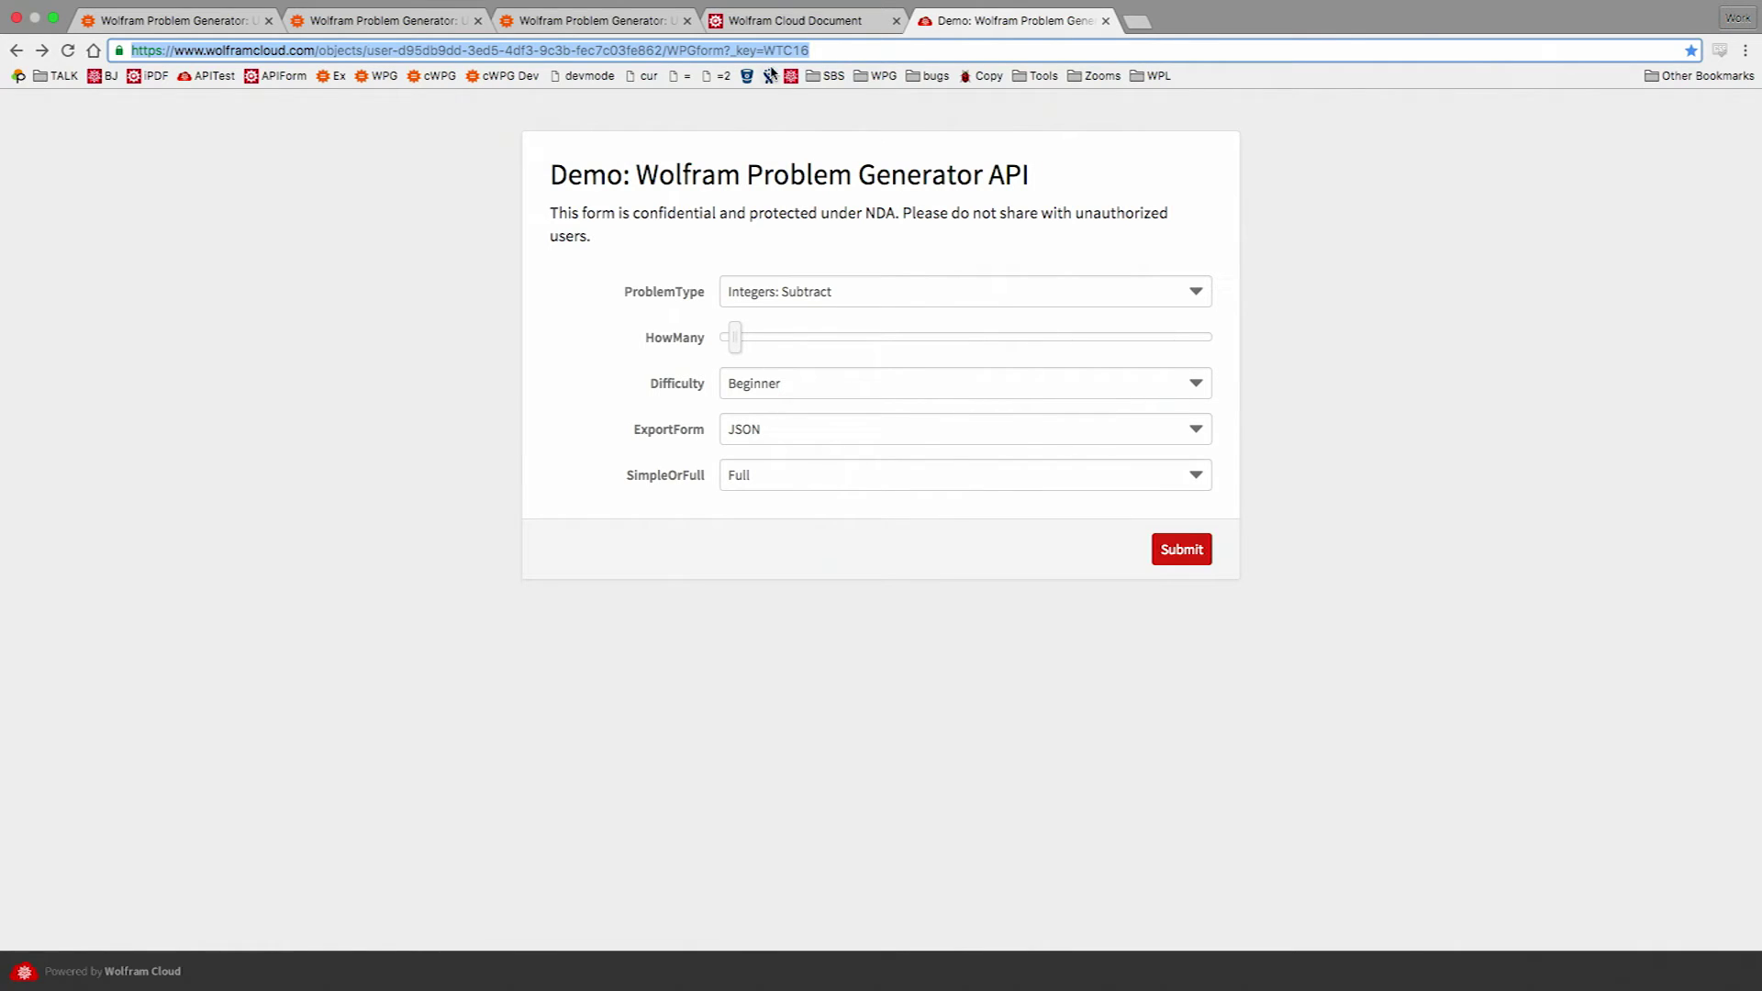
{"action": "left_click", "coordinate": [802, 49]}
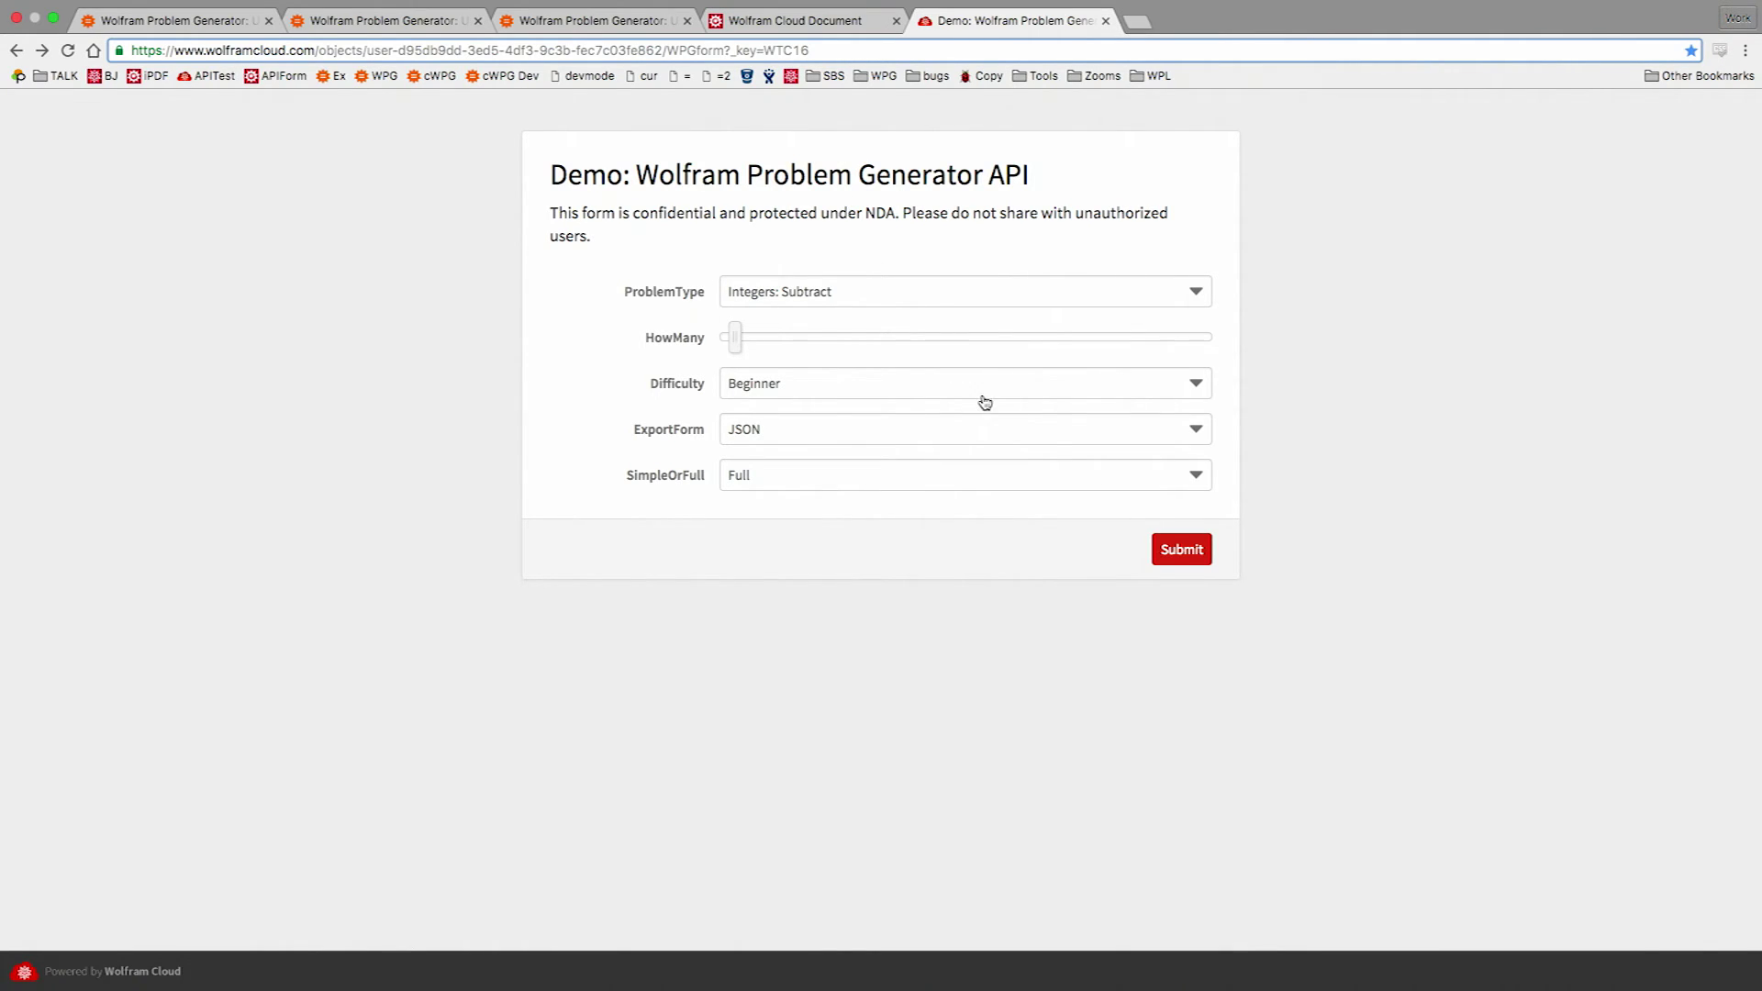
{"action": "left_click", "coordinate": [1054, 432]}
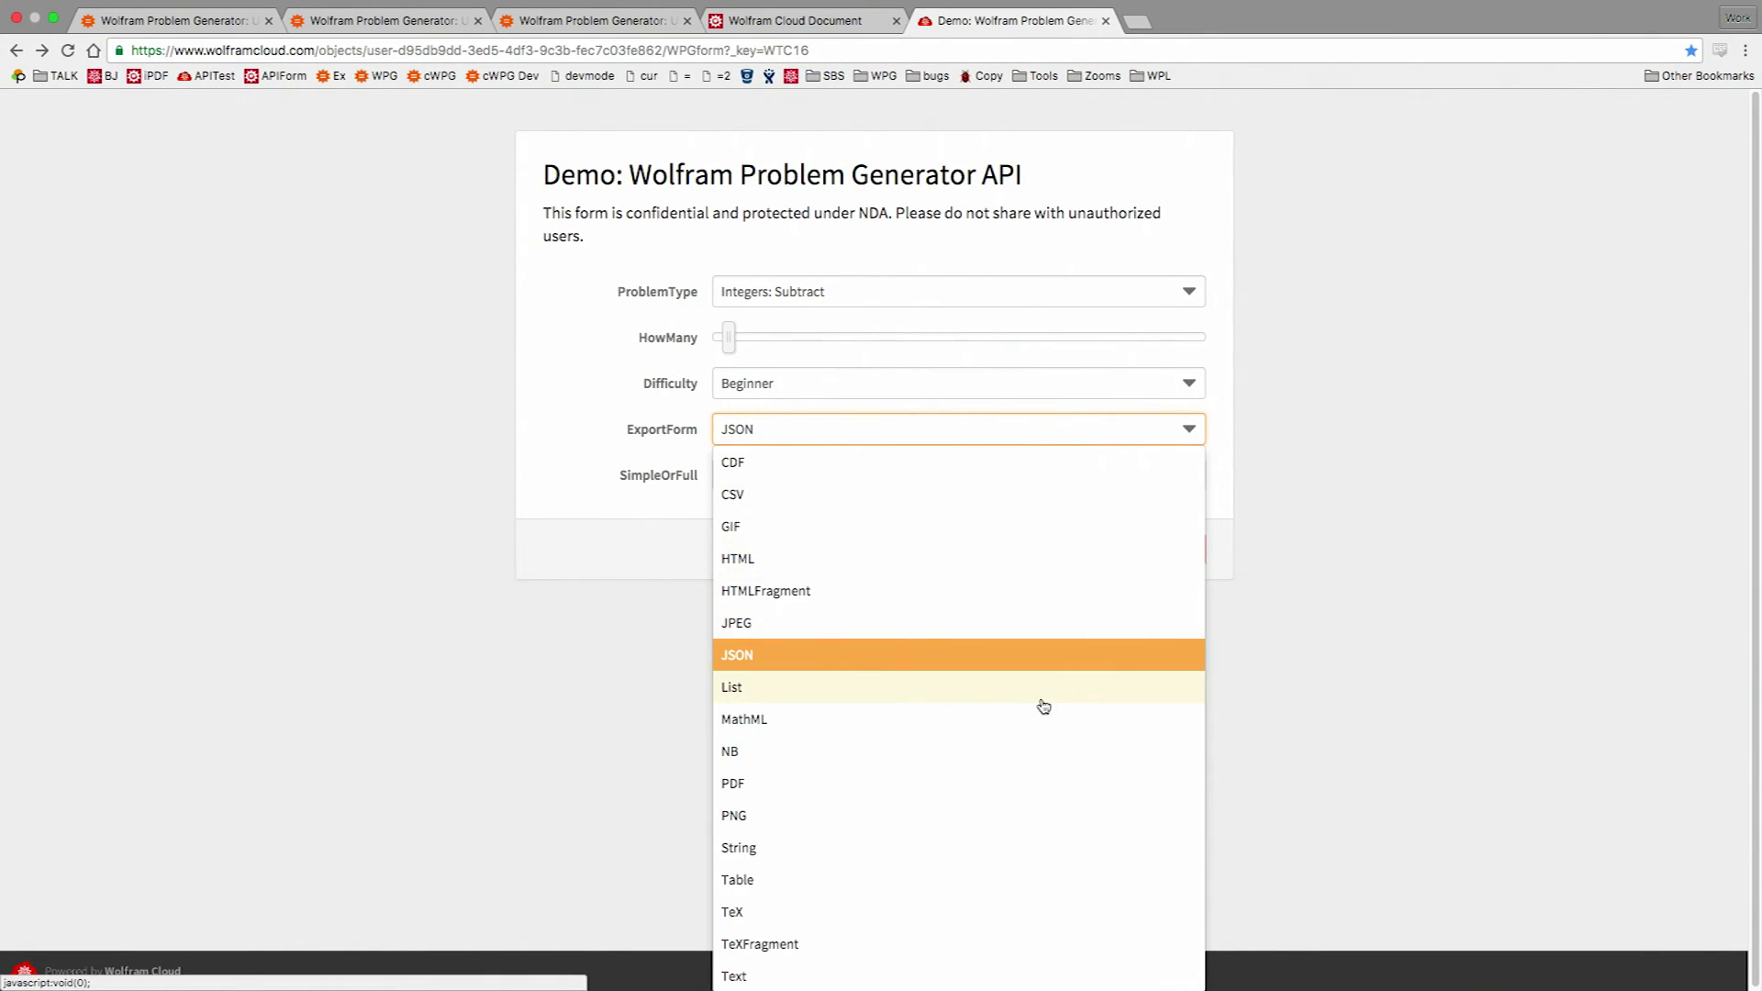
{"action": "left_click", "coordinate": [1289, 543]}
{"action": "left_click", "coordinate": [1136, 483]}
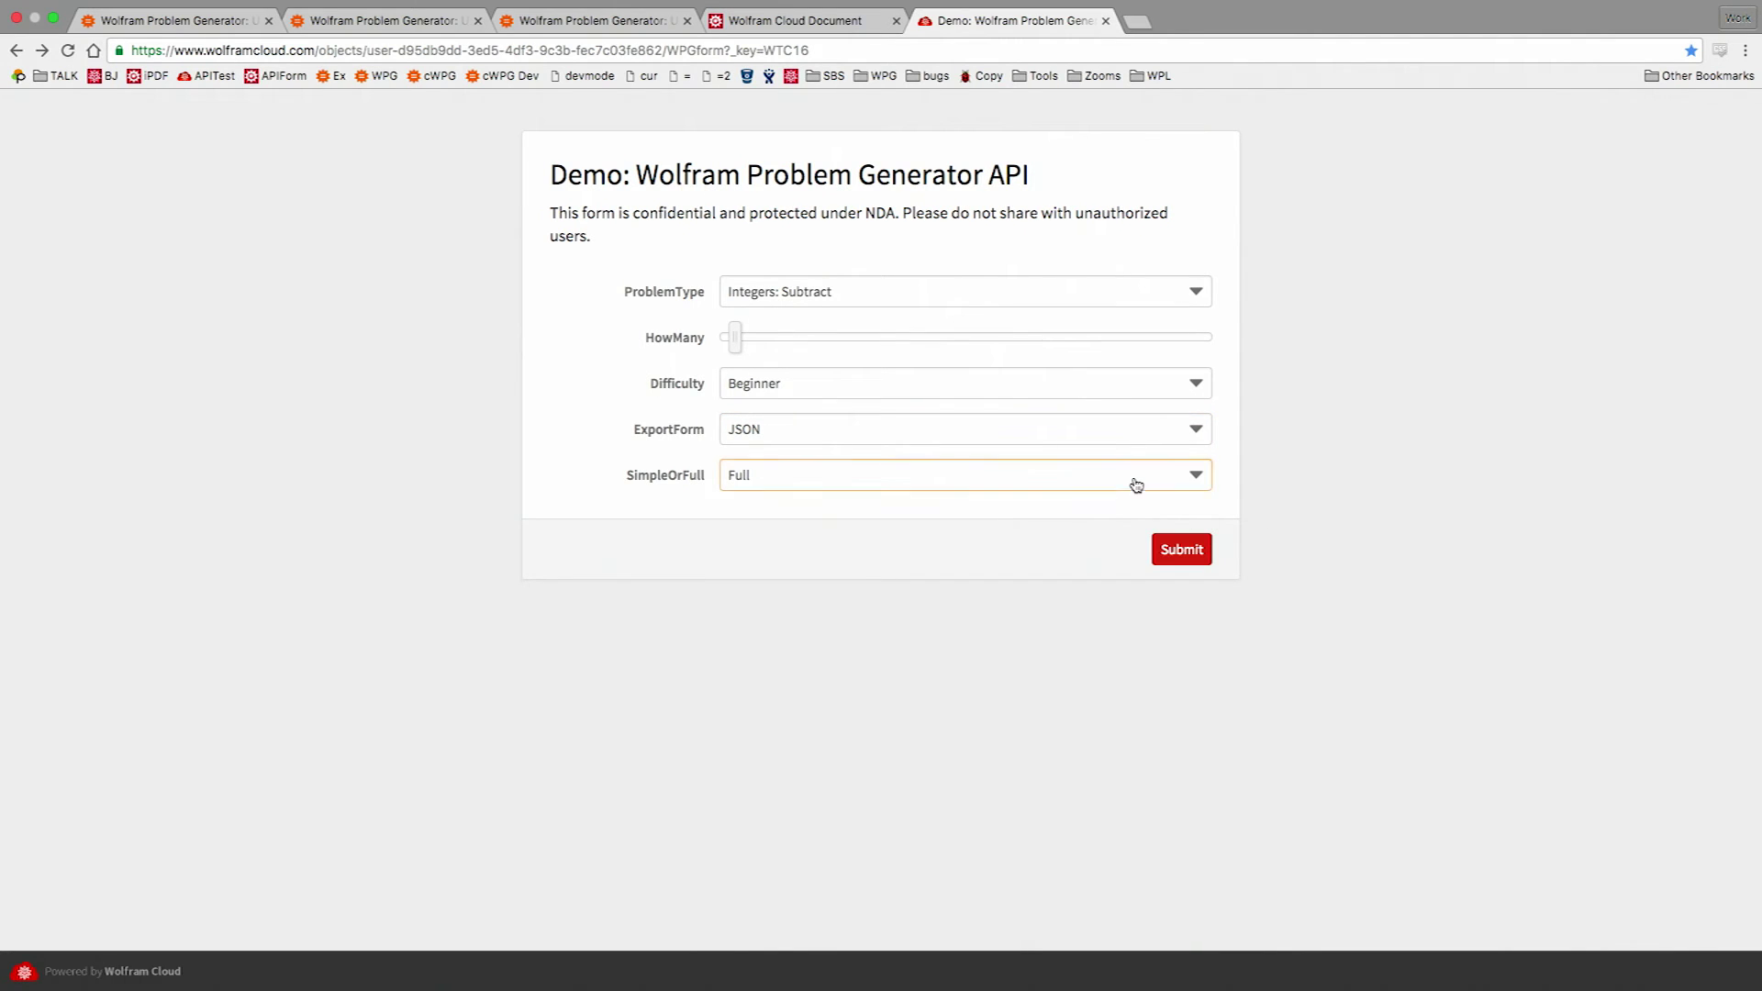
{"action": "left_click", "coordinate": [1135, 485]}
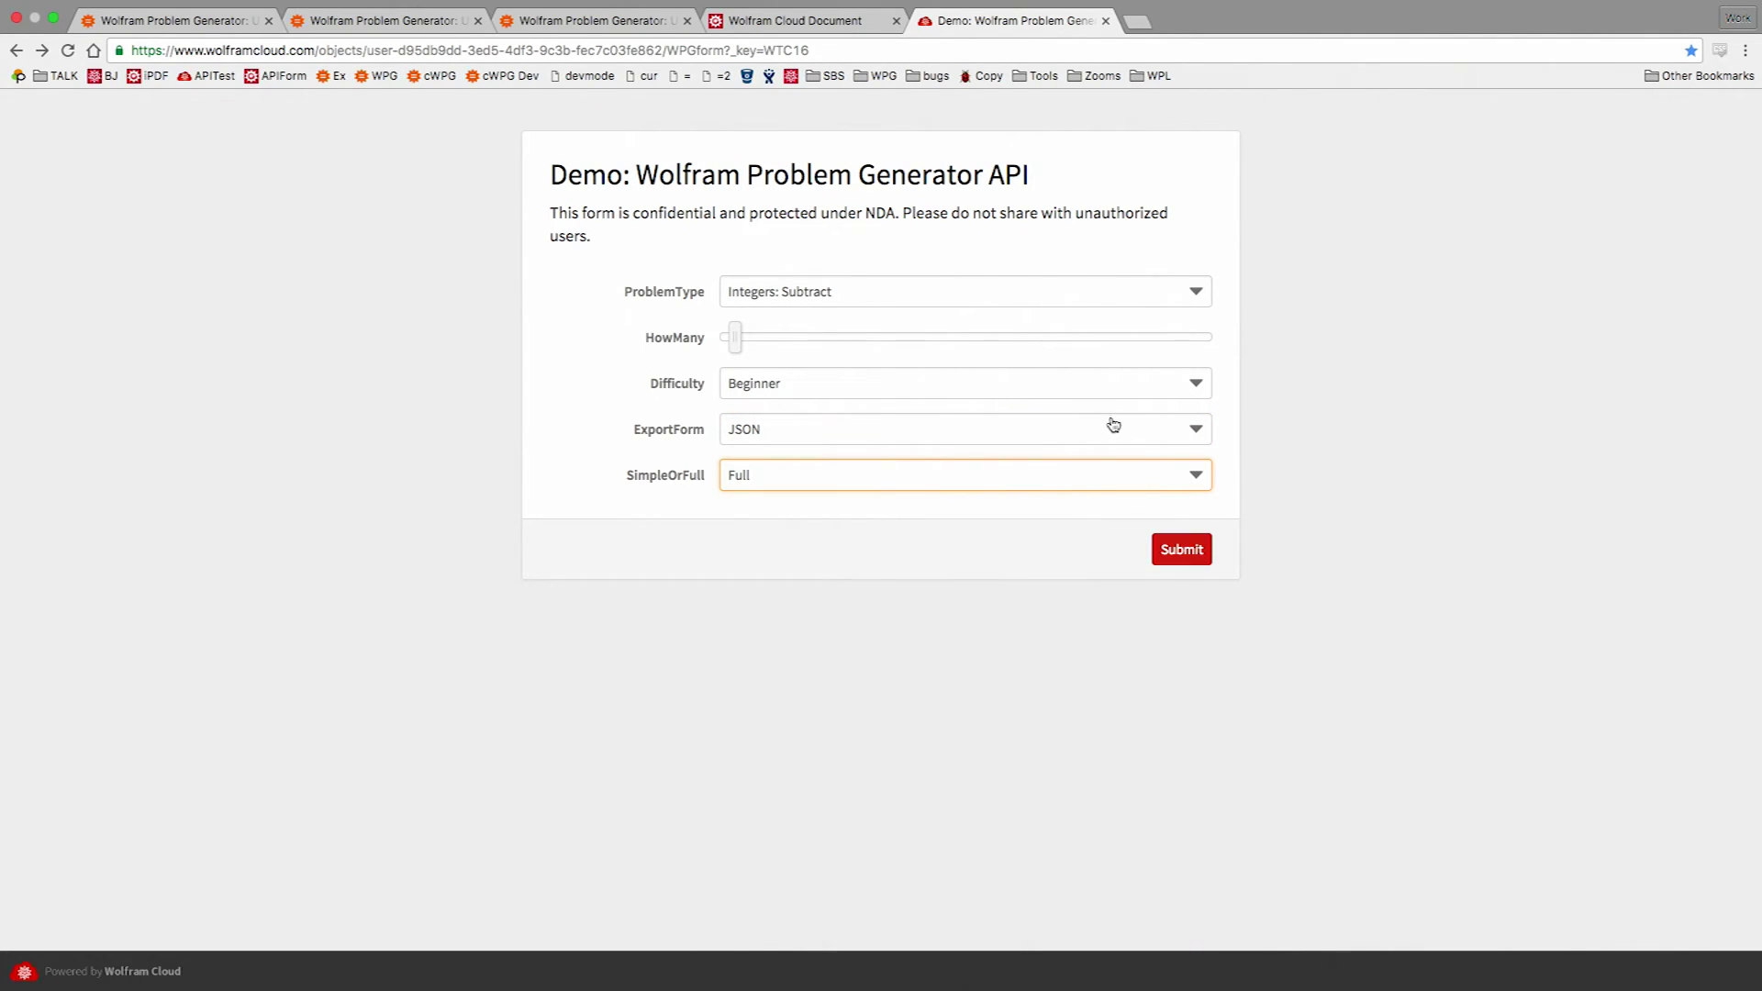
- Generate Integers: Relatively prime test problems as JSON and return to the form
{"action": "left_click", "coordinate": [1121, 300]}
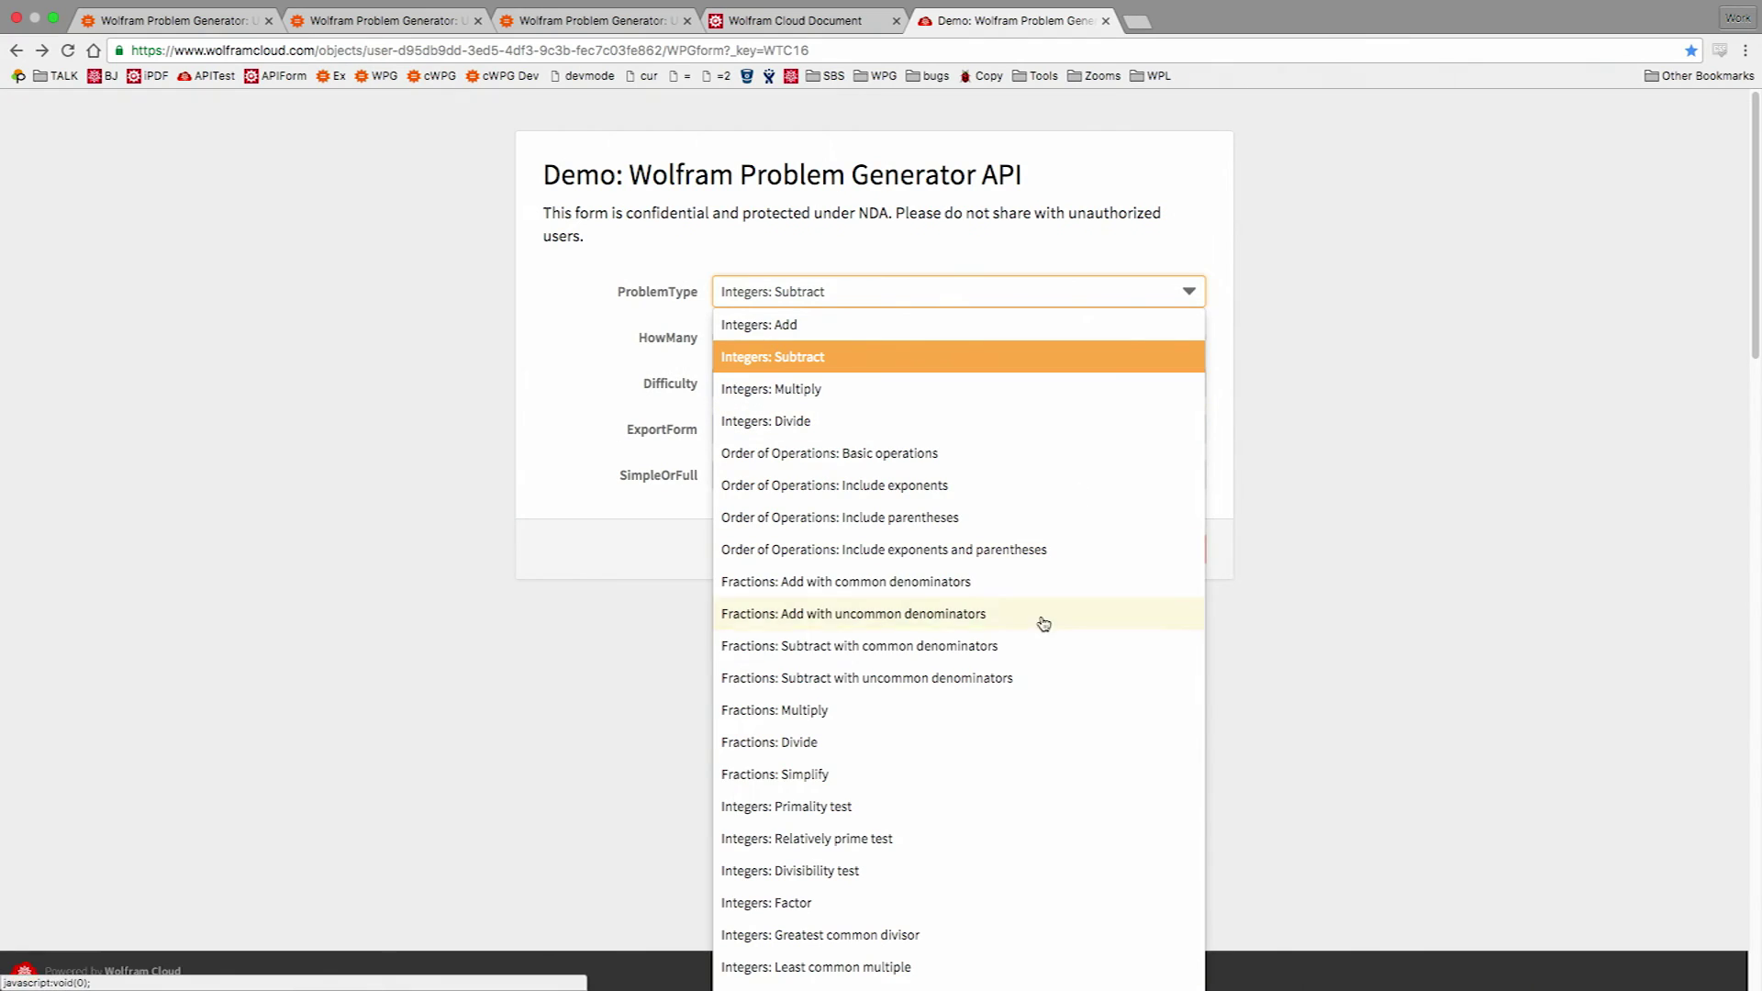
{"action": "left_click", "coordinate": [956, 842]}
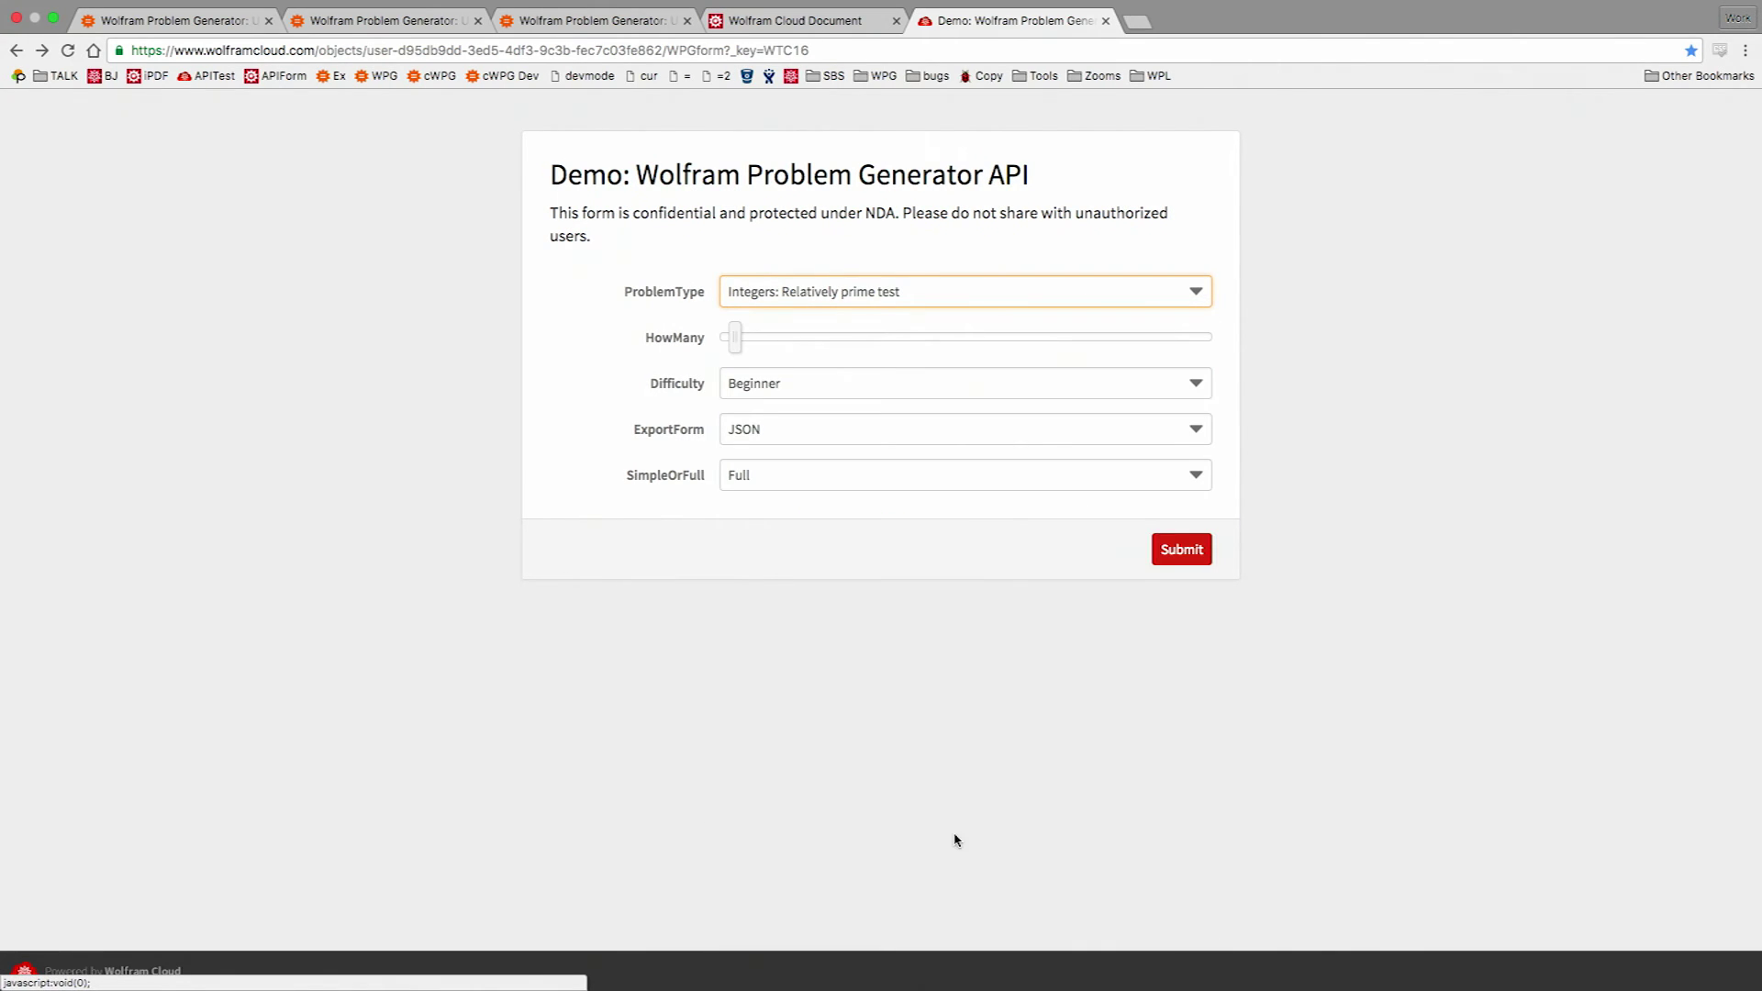
{"action": "left_click", "coordinate": [1174, 556]}
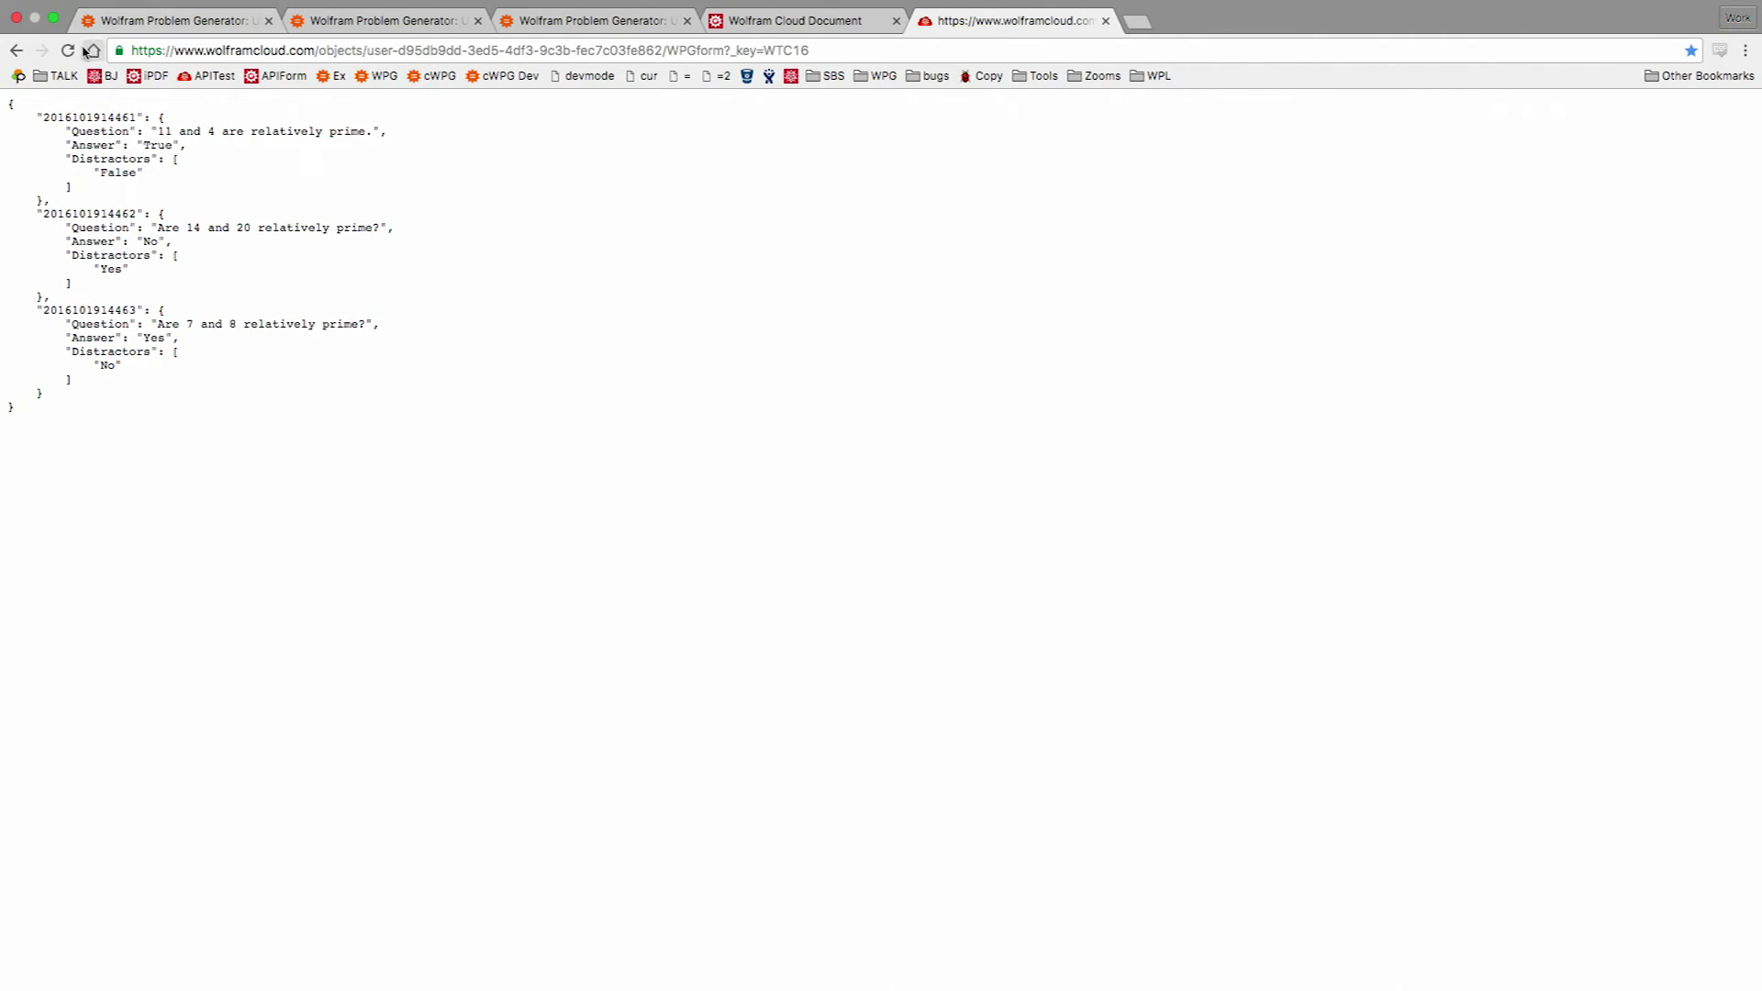
{"action": "left_click", "coordinate": [17, 51]}
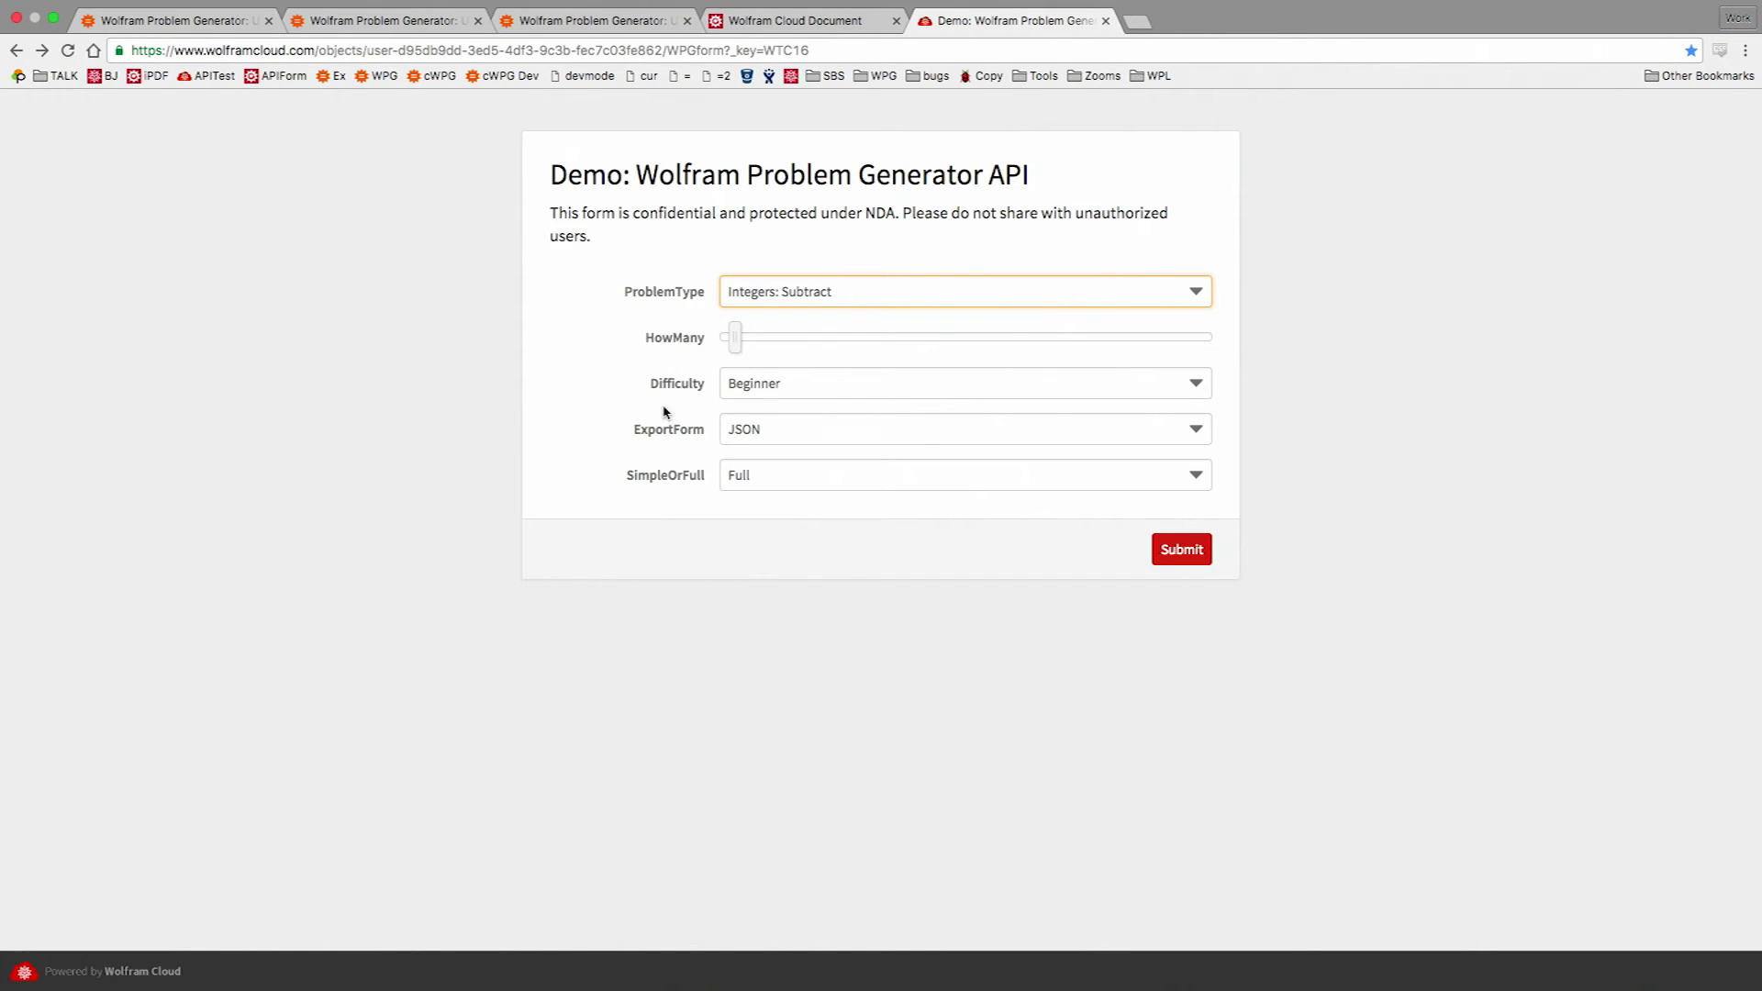
- Set ProblemType to Integrals: U-substitution, after briefly picking Discontinuities: Rational functions
{"action": "left_click", "coordinate": [881, 303]}
{"action": "scroll", "coordinate": [863, 562], "scroll_direction": "down", "scroll_amount": 3}
{"action": "scroll", "coordinate": [863, 562], "scroll_direction": "down", "scroll_amount": 12}
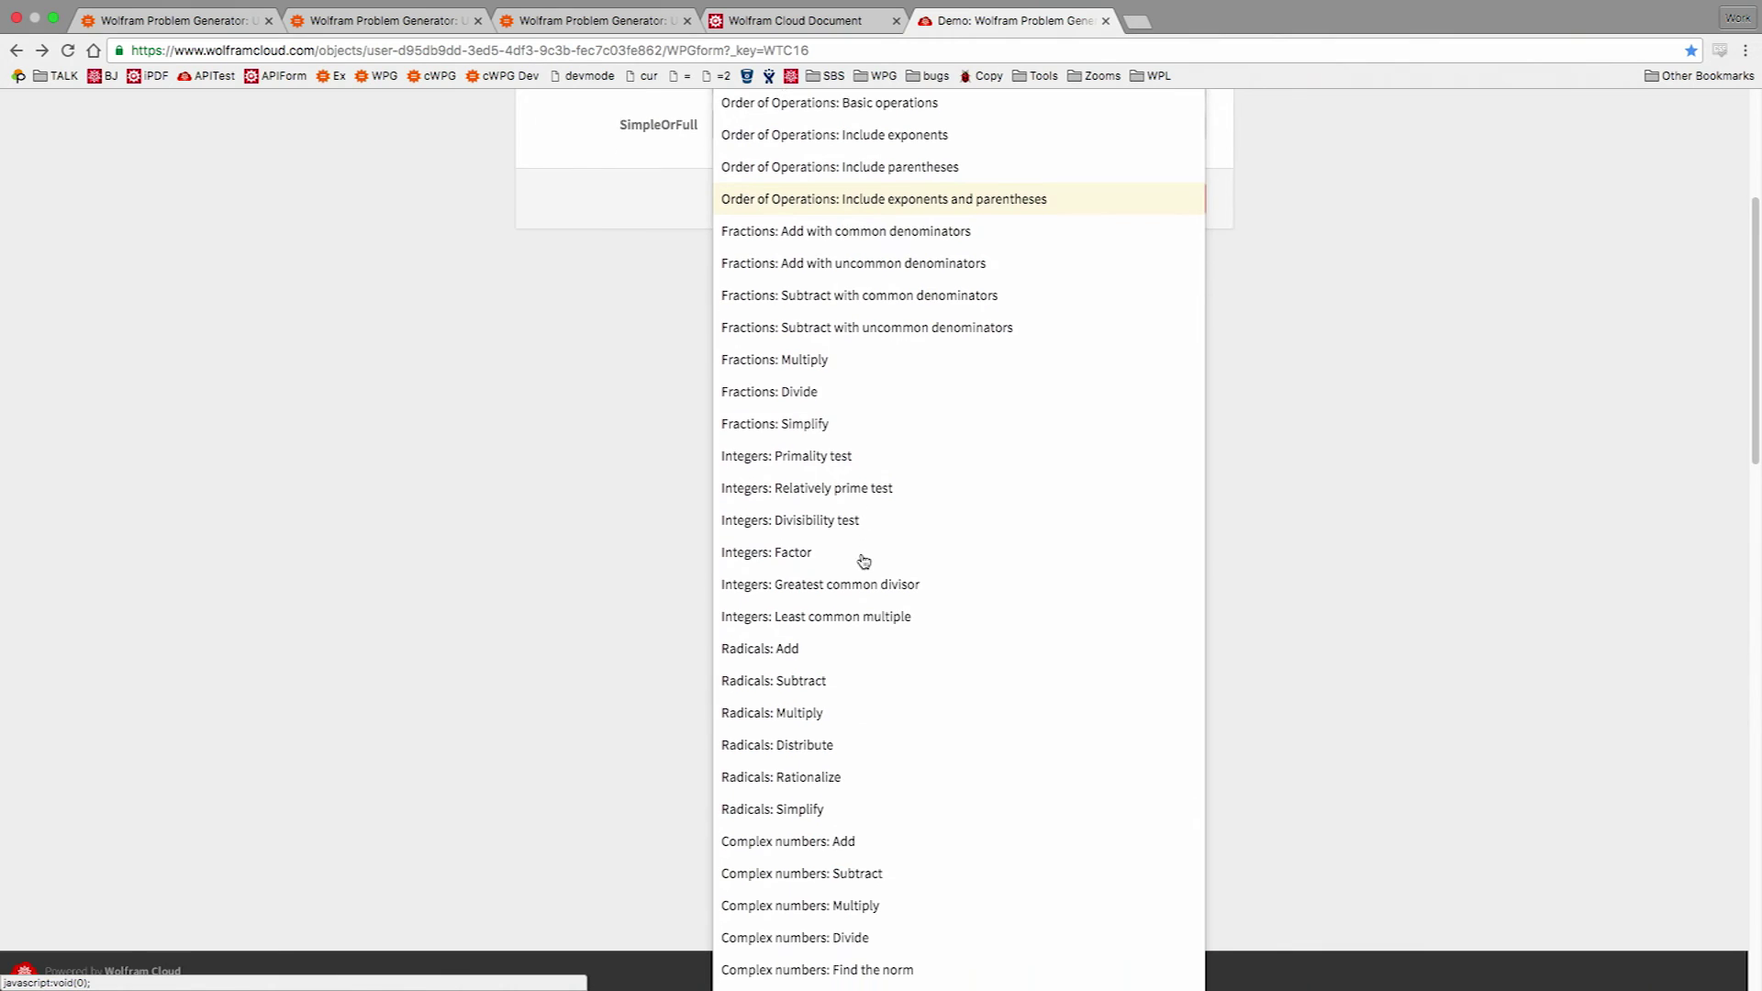
{"action": "scroll", "coordinate": [863, 562], "scroll_direction": "down", "scroll_amount": 14}
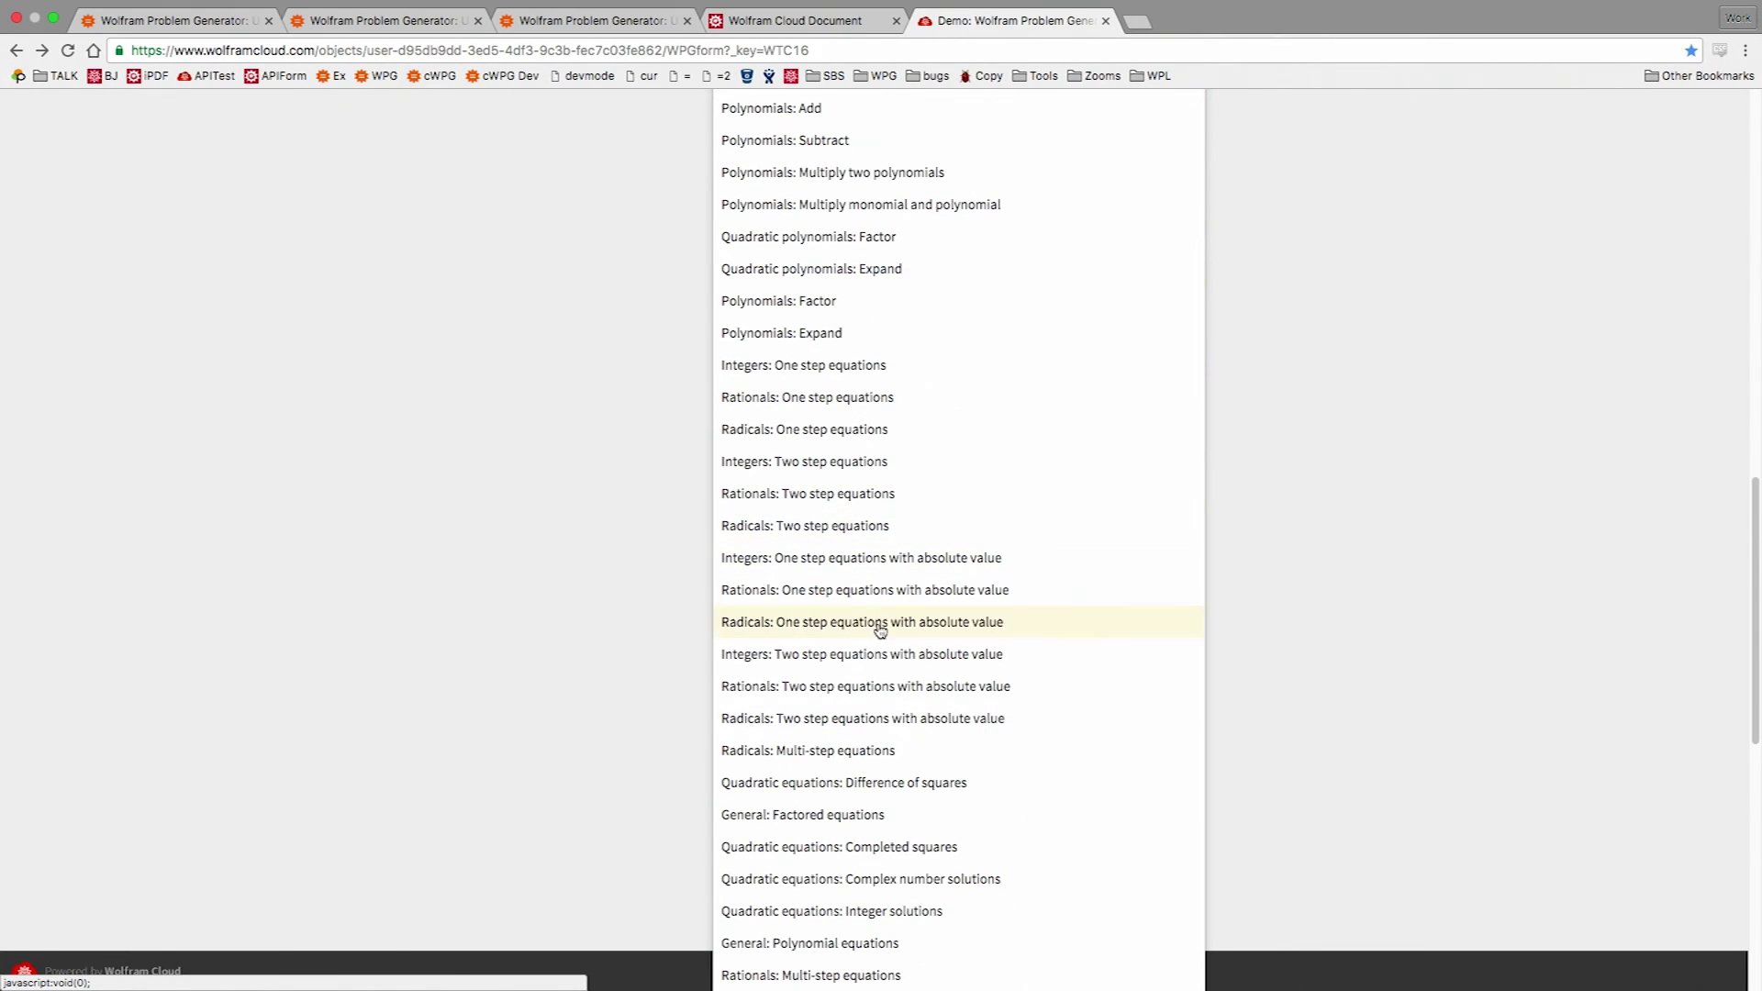
{"action": "scroll", "coordinate": [881, 651], "scroll_direction": "down", "scroll_amount": 4}
{"action": "scroll", "coordinate": [881, 652], "scroll_direction": "down", "scroll_amount": 14}
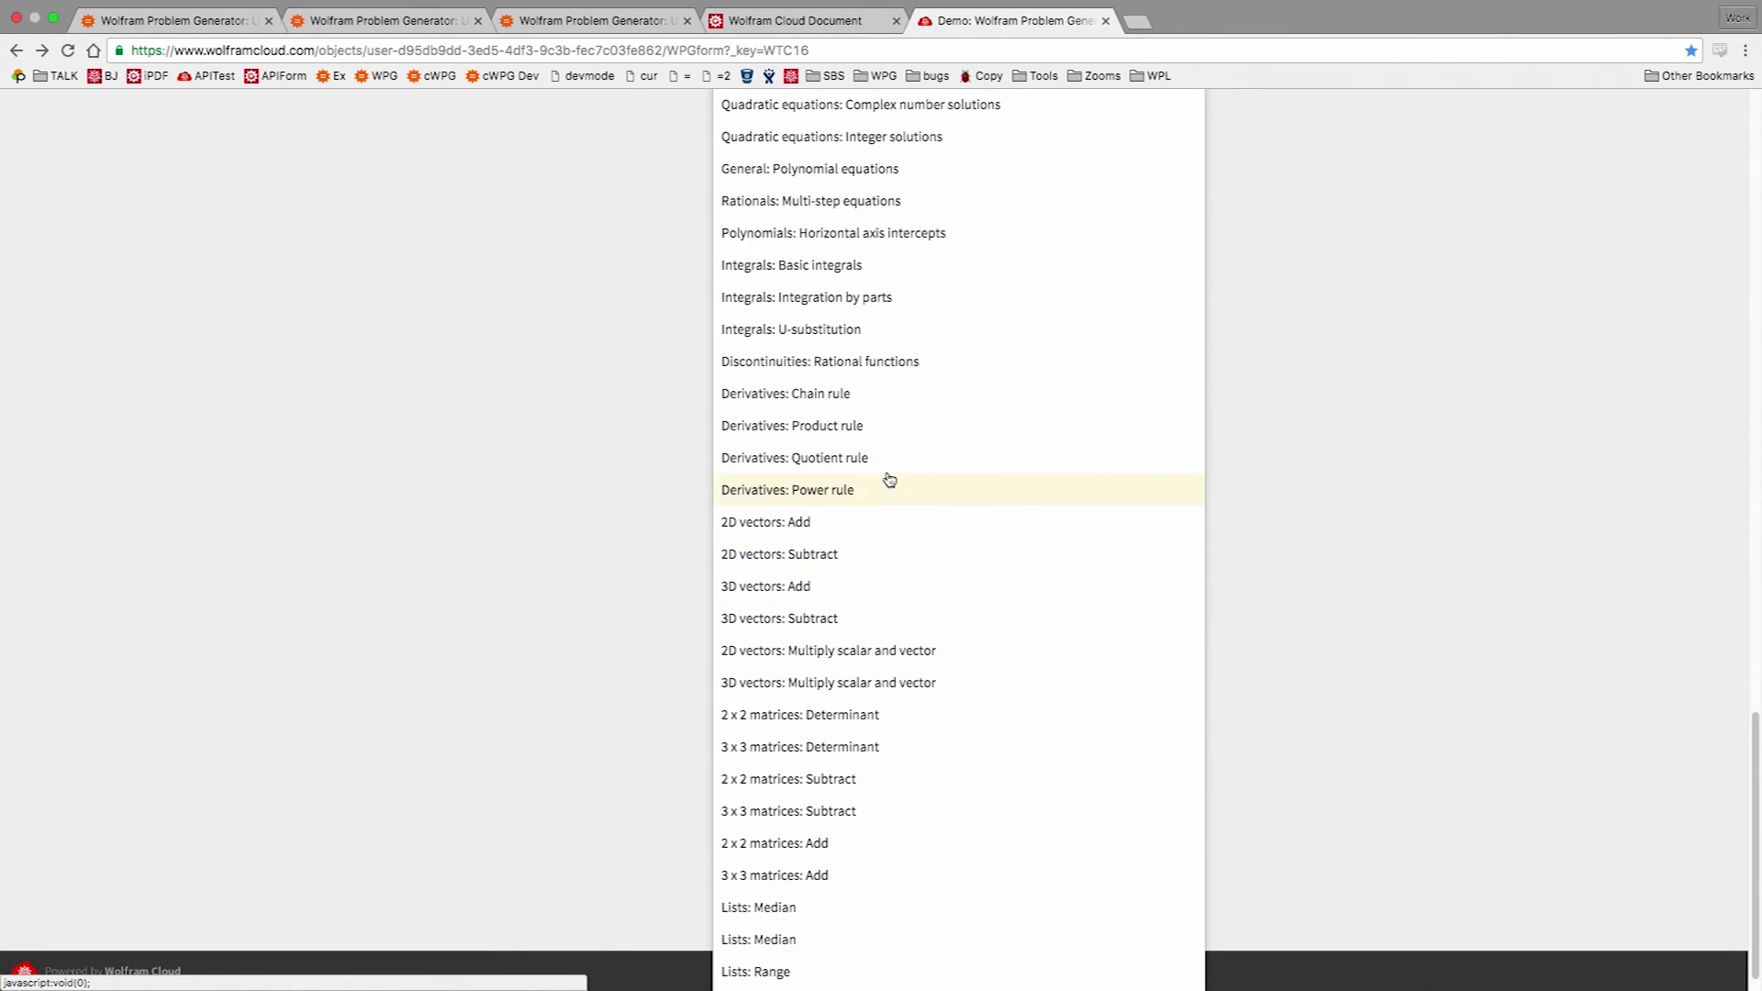
{"action": "left_click", "coordinate": [869, 363]}
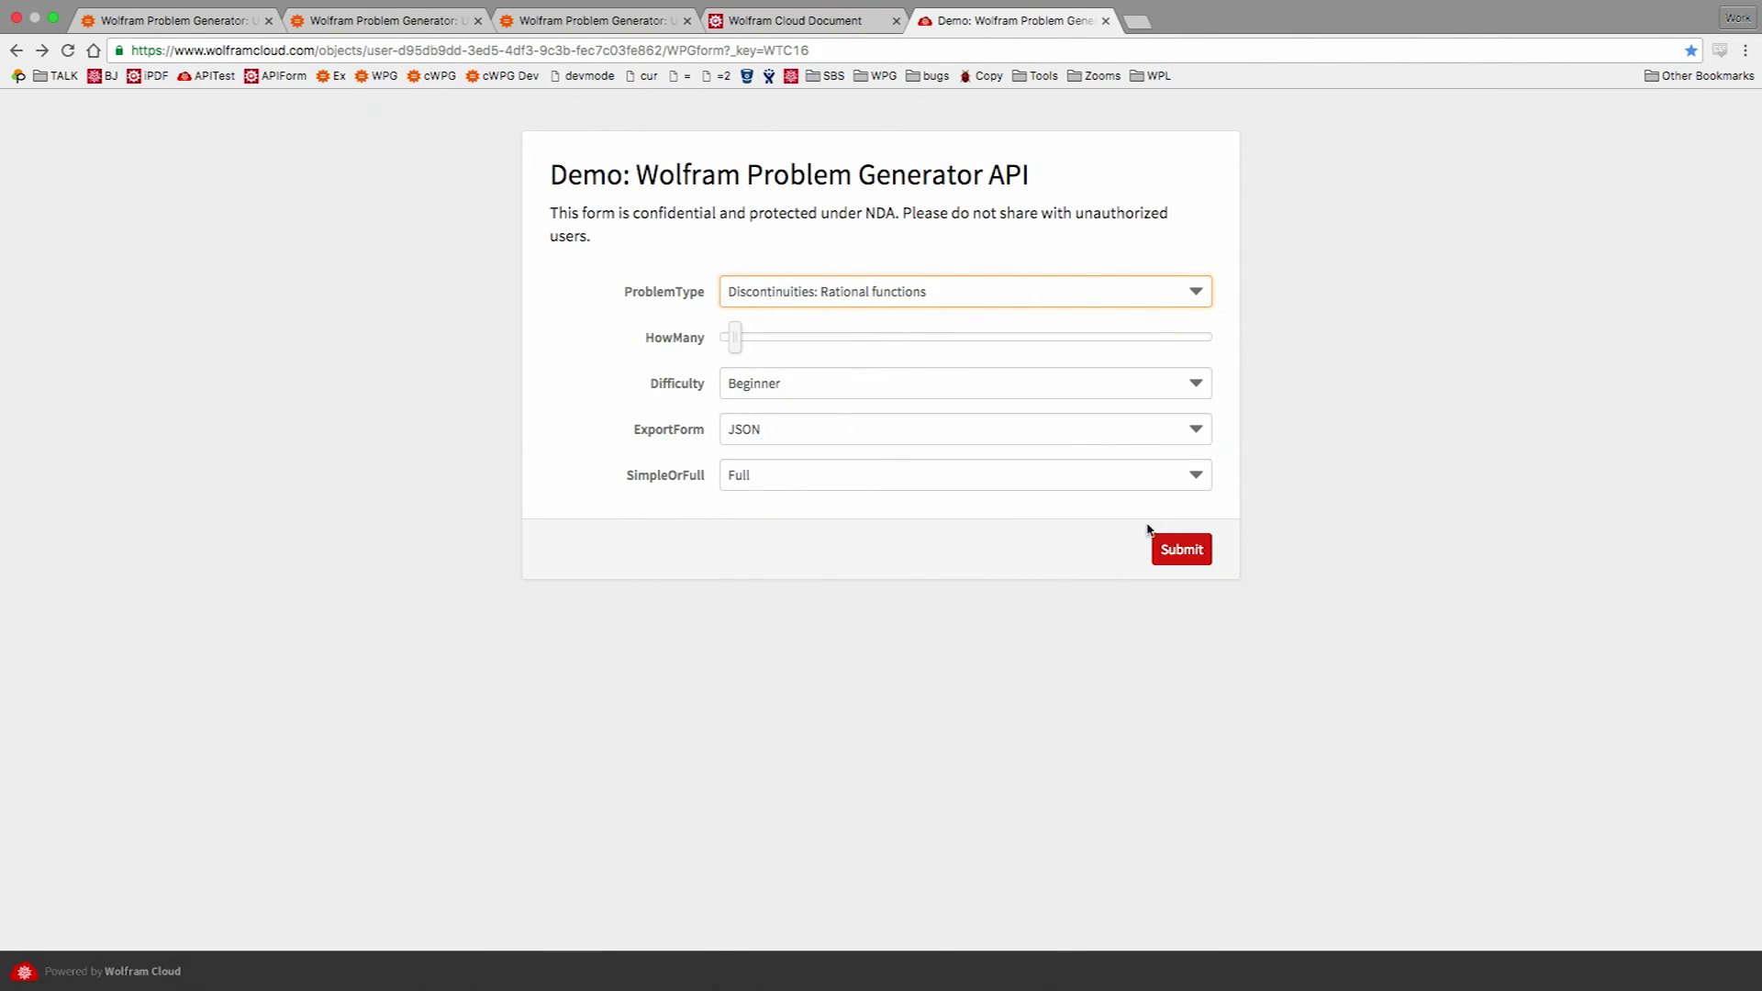
{"action": "left_click", "coordinate": [1104, 294]}
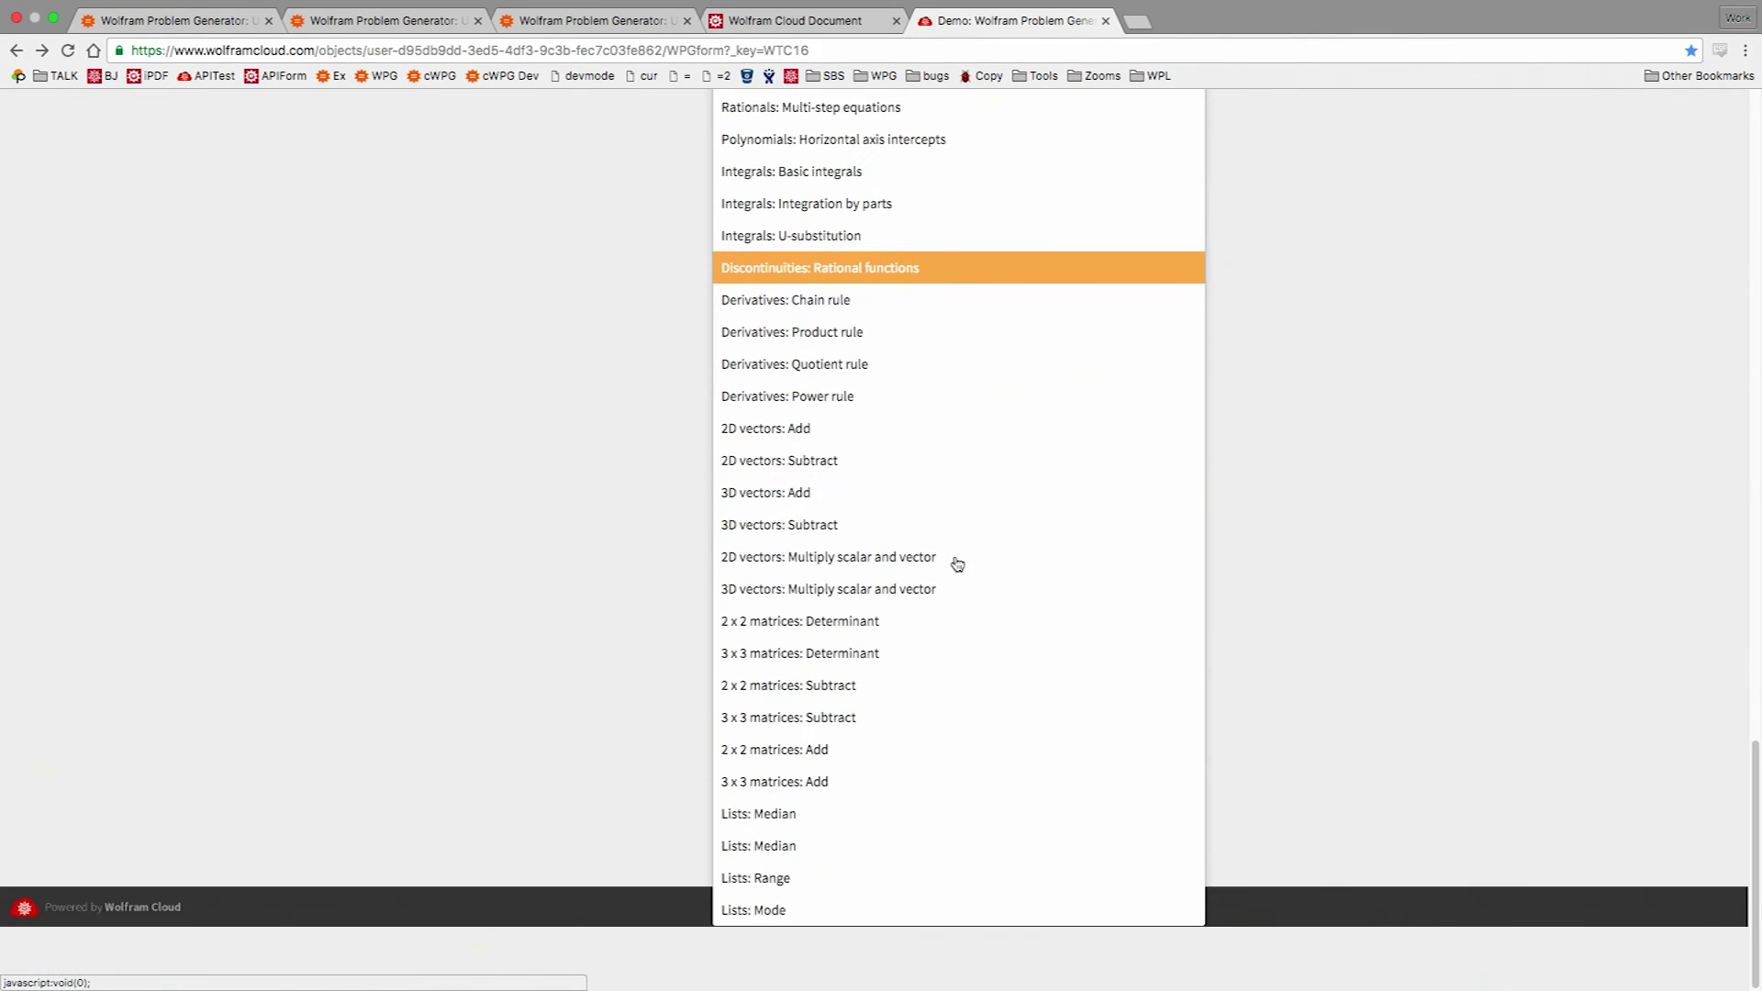
{"action": "scroll", "coordinate": [928, 389], "scroll_direction": "up", "scroll_amount": 2}
{"action": "left_click", "coordinate": [917, 303]}
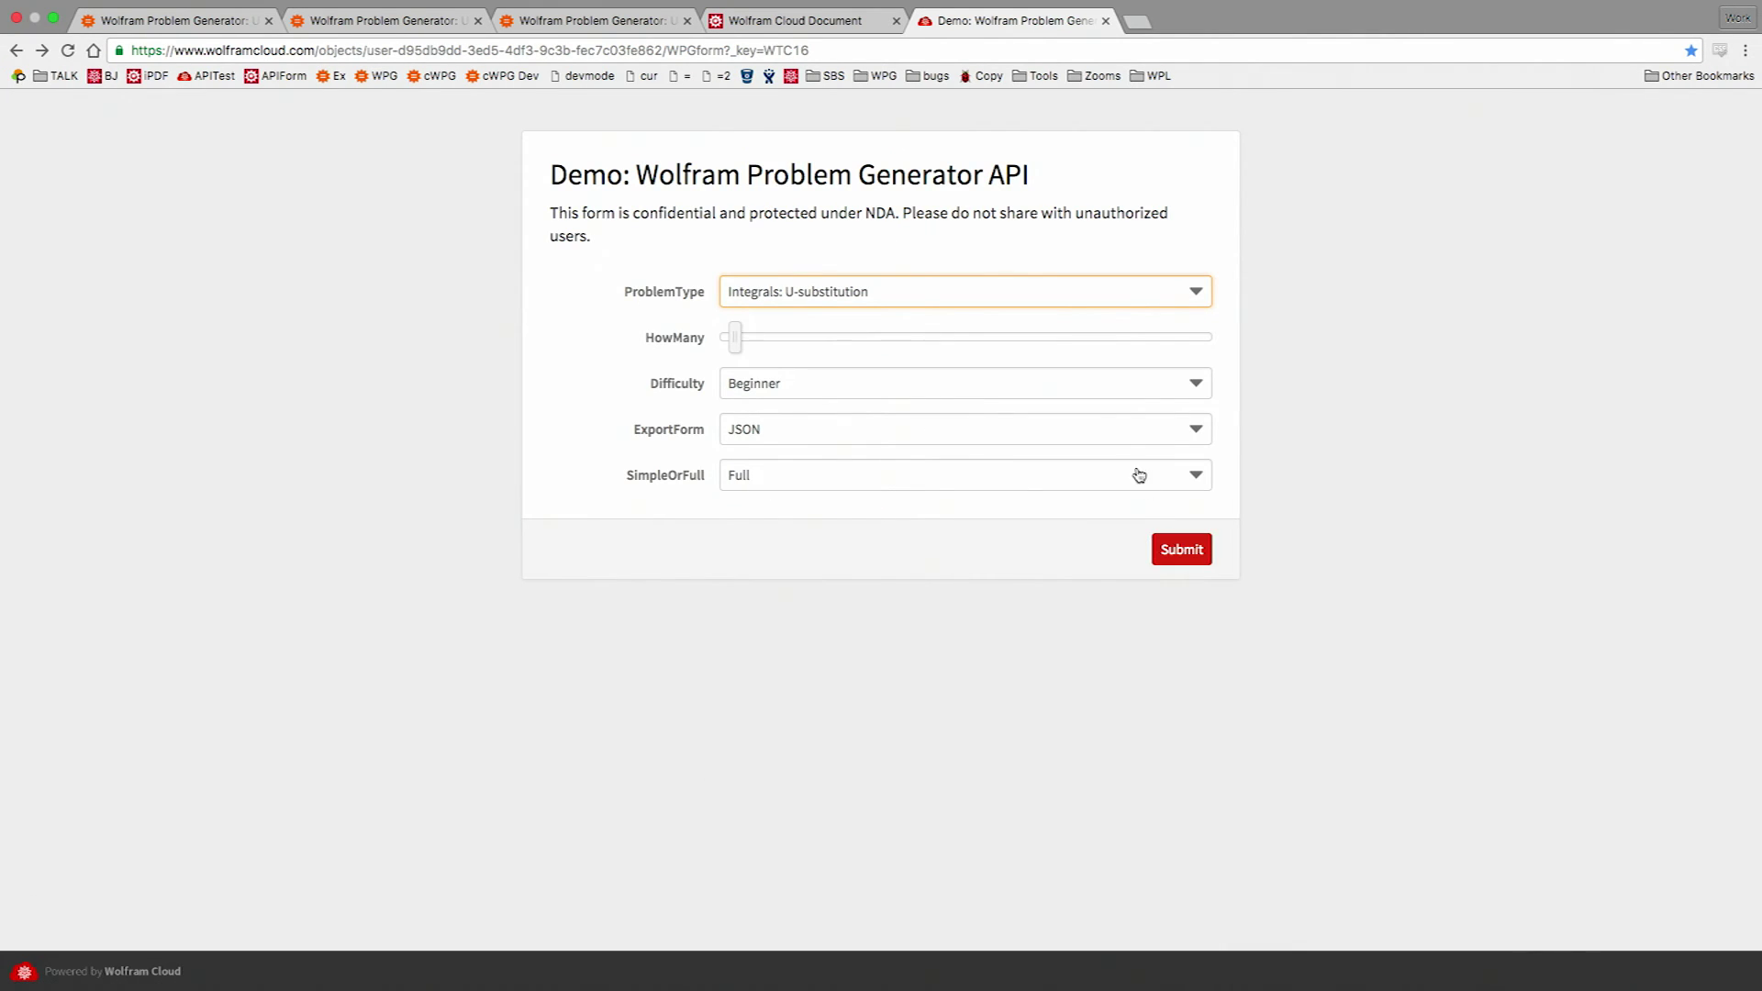
- Raise HowMany, submit, and enlarge the U-substitution JSON output before returning to the form
{"action": "left_click", "coordinate": [862, 337]}
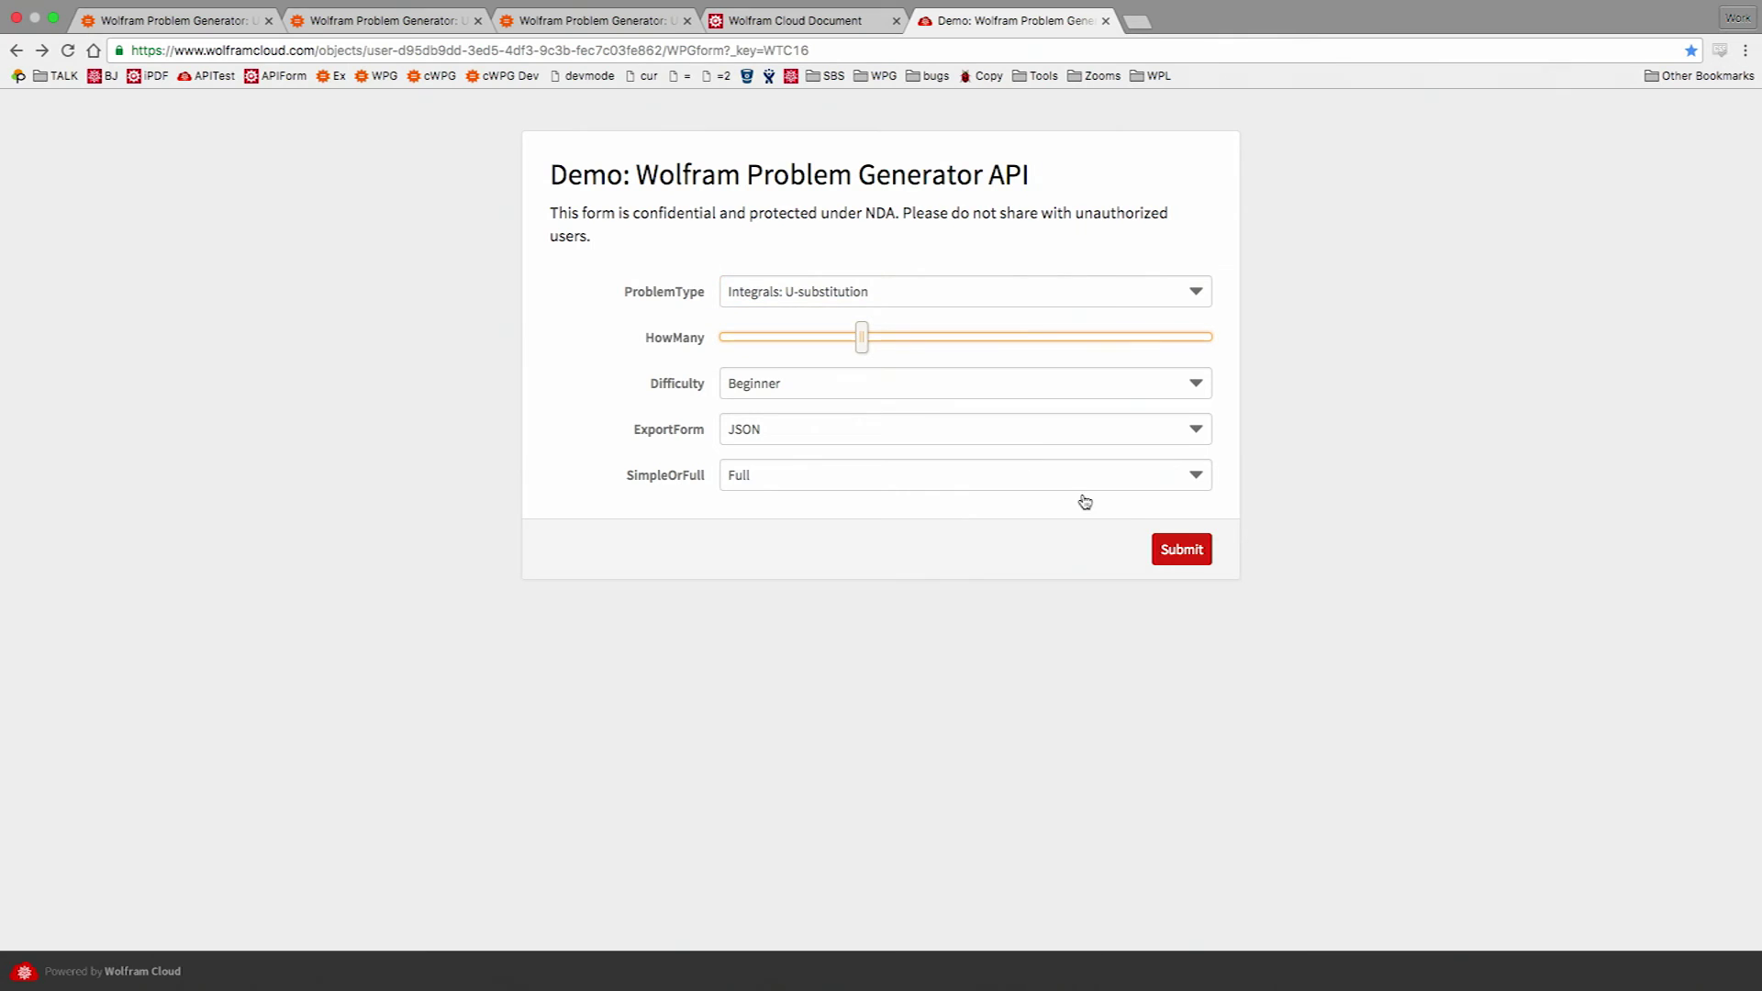
{"action": "left_click", "coordinate": [1178, 562]}
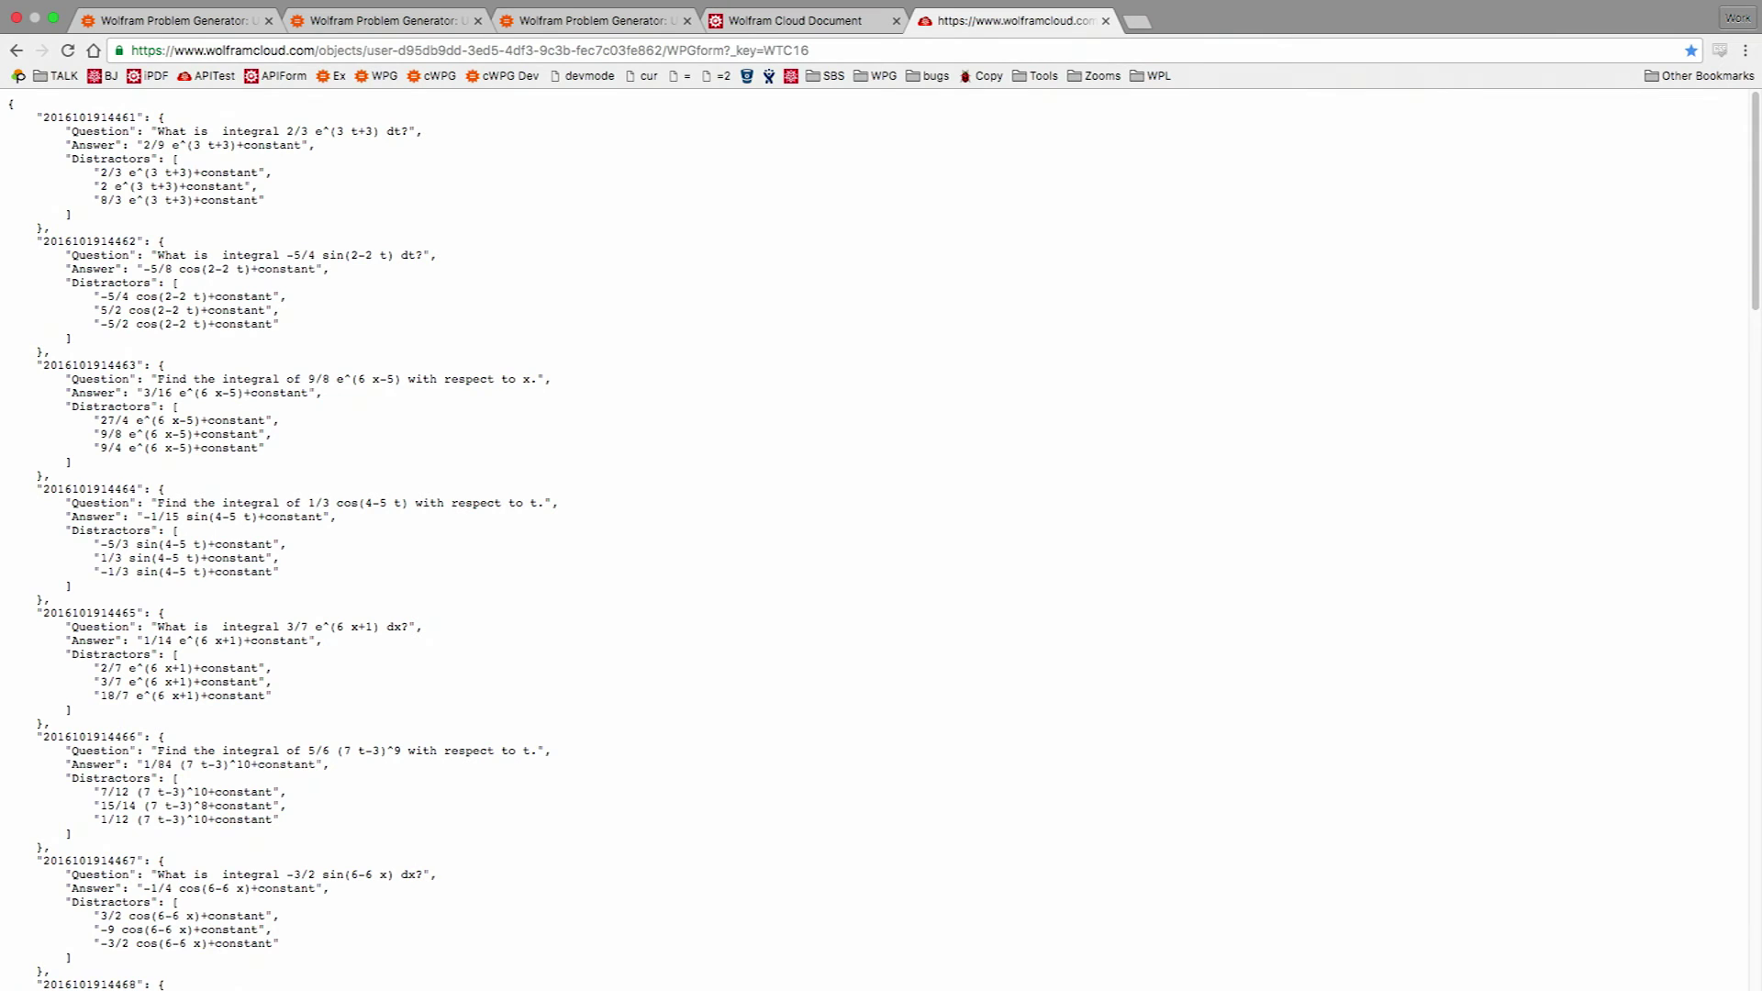
{"action": "key", "text": "super+plus"}
{"action": "key", "text": "super+plus"}
{"action": "key", "text": "super+plus"}
{"action": "key", "text": "super+plus"}
{"action": "key", "text": "super+plus"}
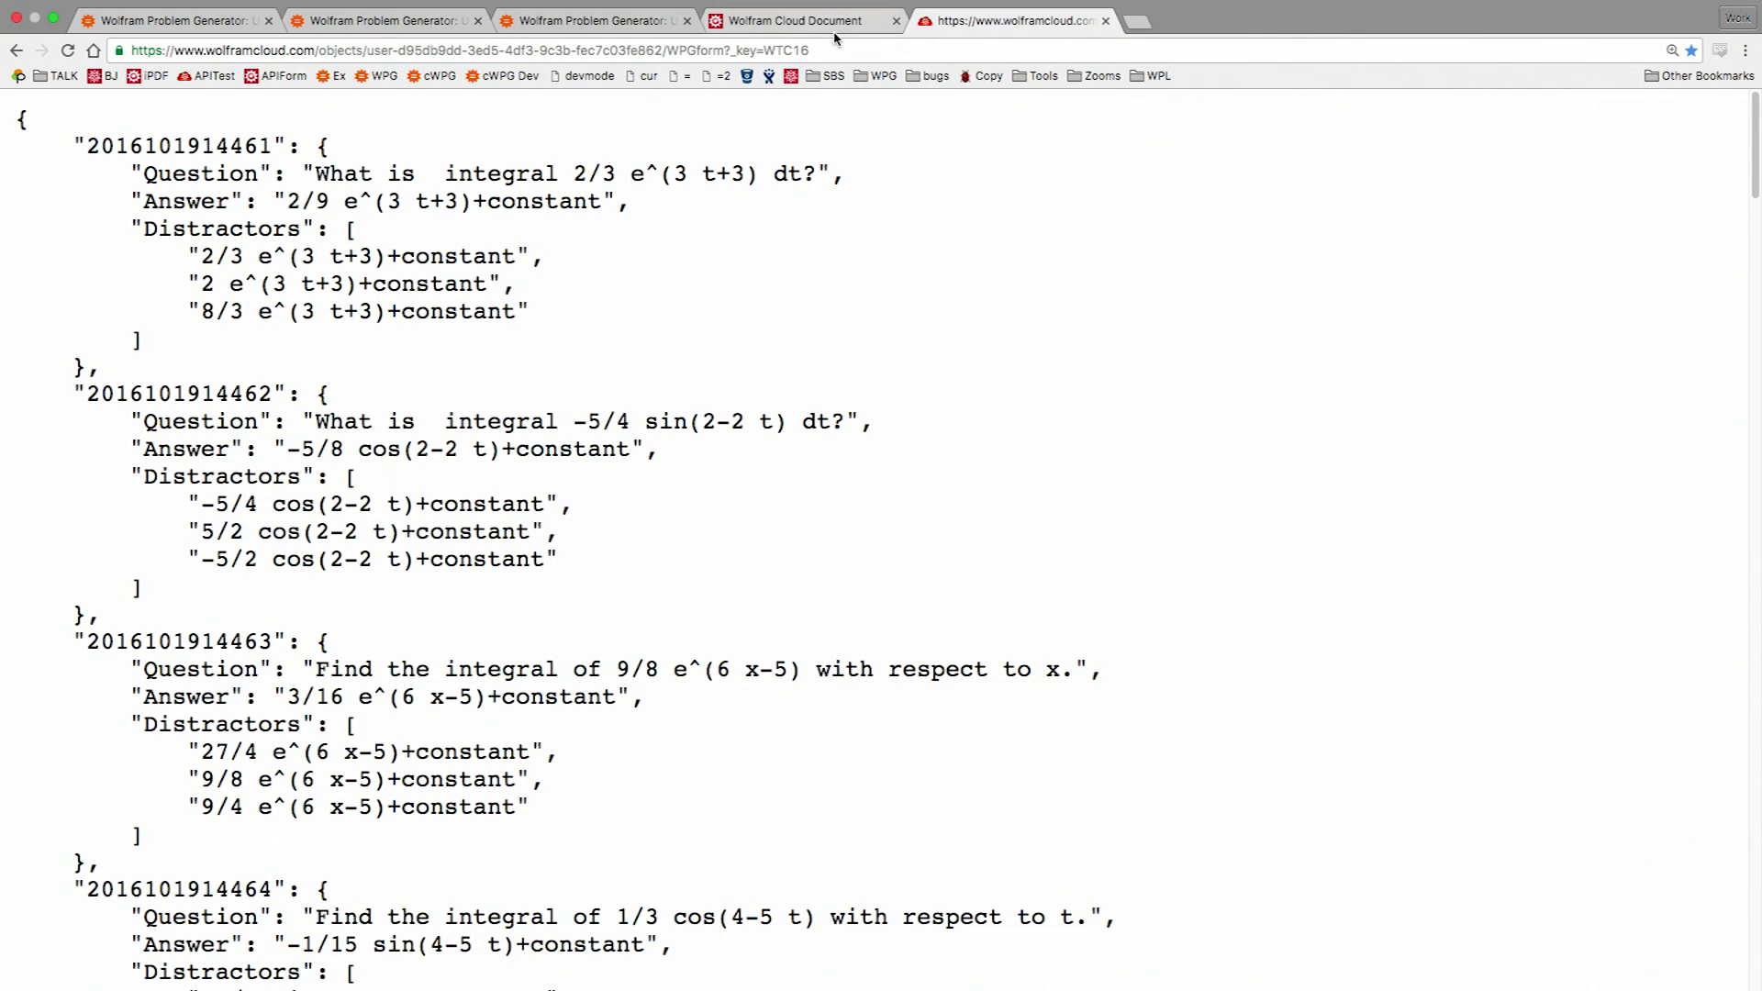
{"action": "left_click", "coordinate": [16, 50]}
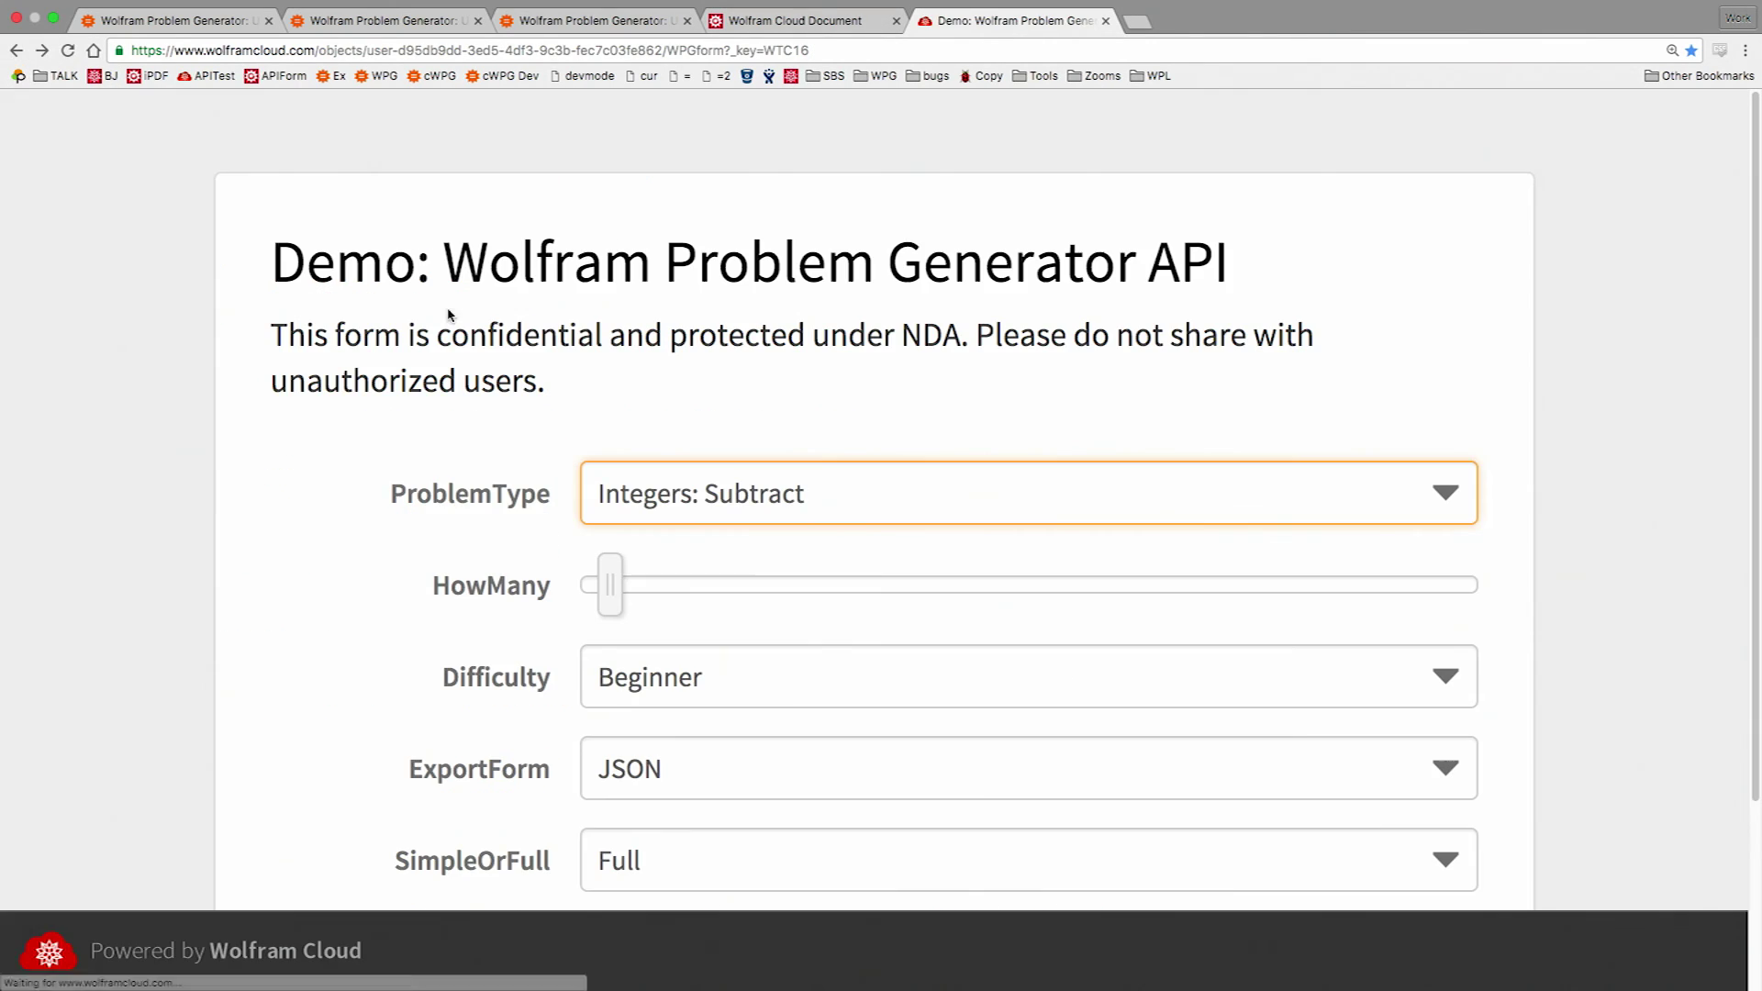
- Switch from the browser back to slide 8 of 9 in the Mathematica slideshow
{"action": "key", "text": "super+Tab"}
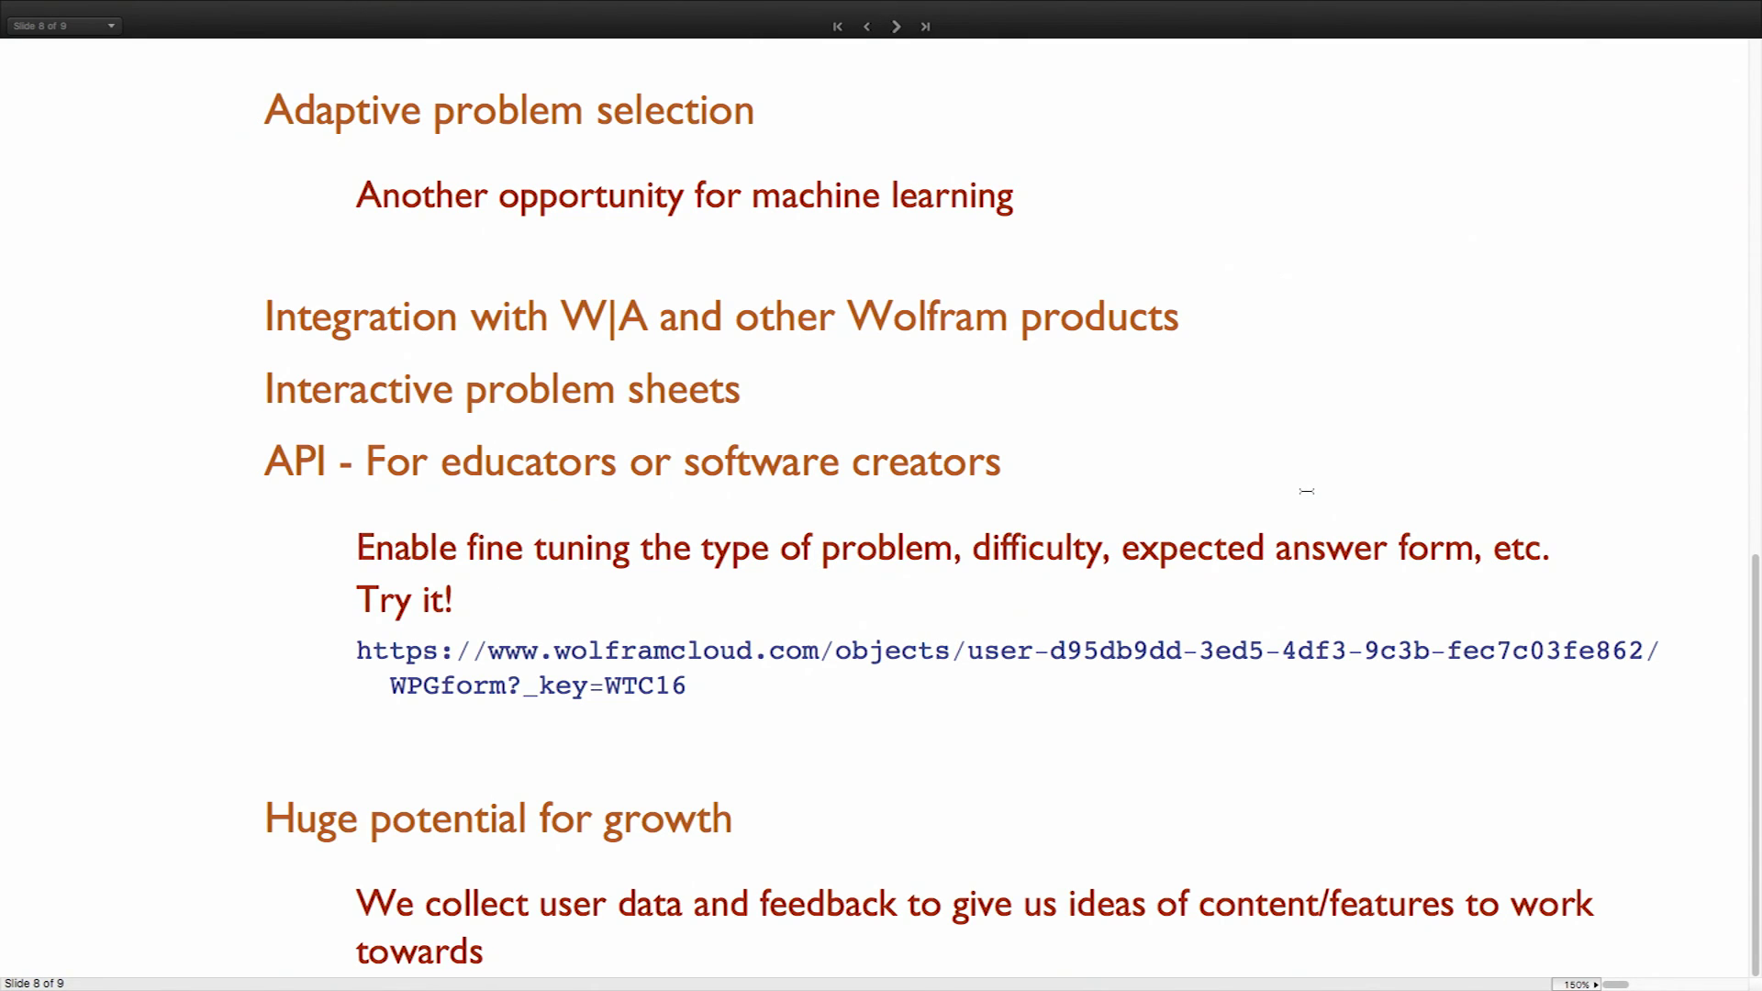
- Advance to the closing 'Questions?' slide and open the Wolfram Problem Generator feedback form
{"action": "left_click", "coordinate": [897, 28]}
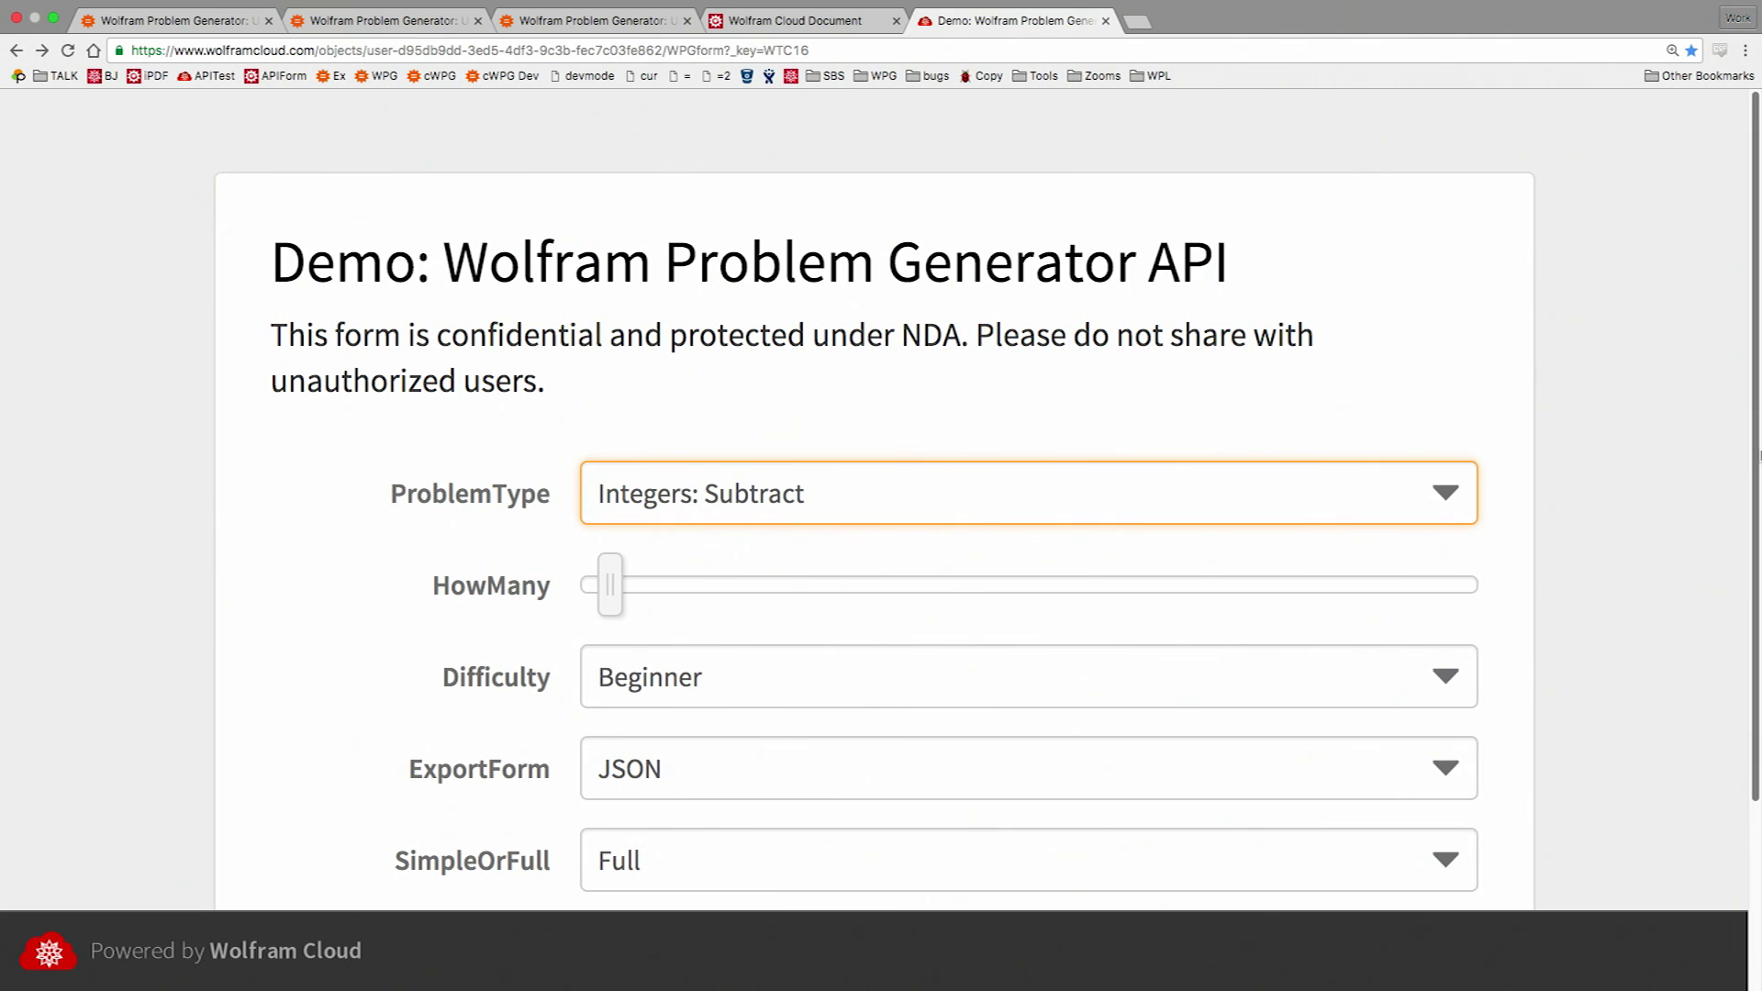
{"action": "key", "text": "Tab"}
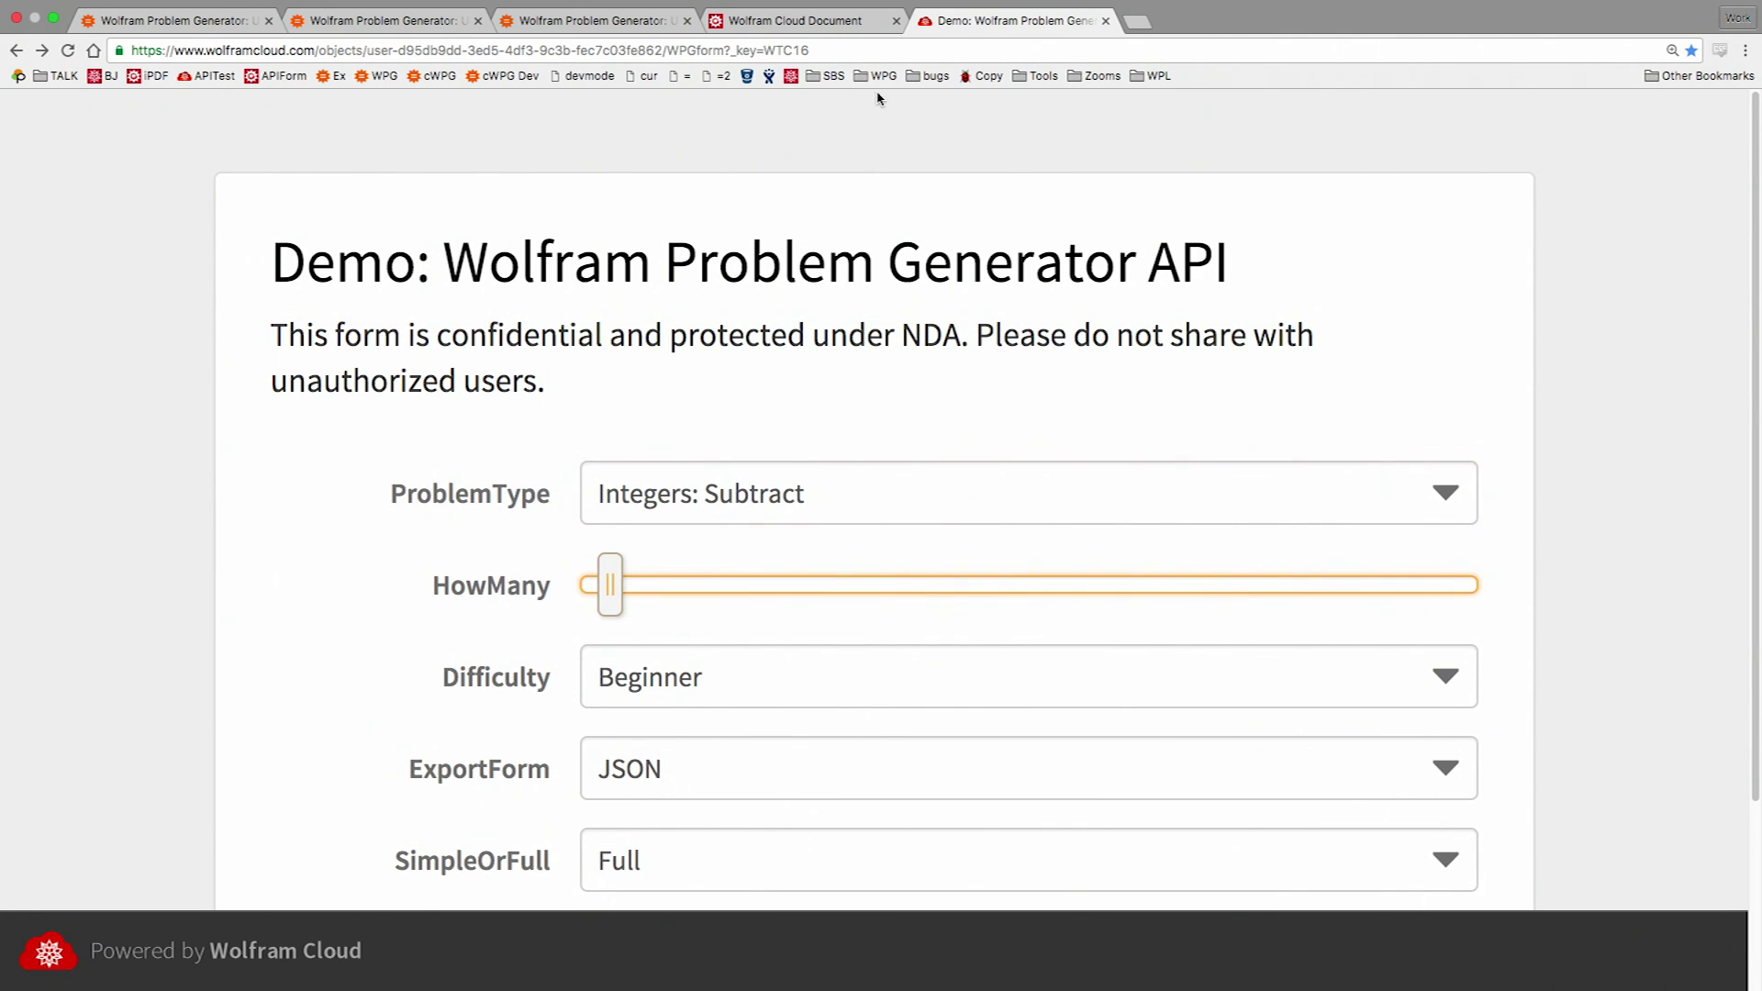
{"action": "left_click", "coordinate": [217, 22]}
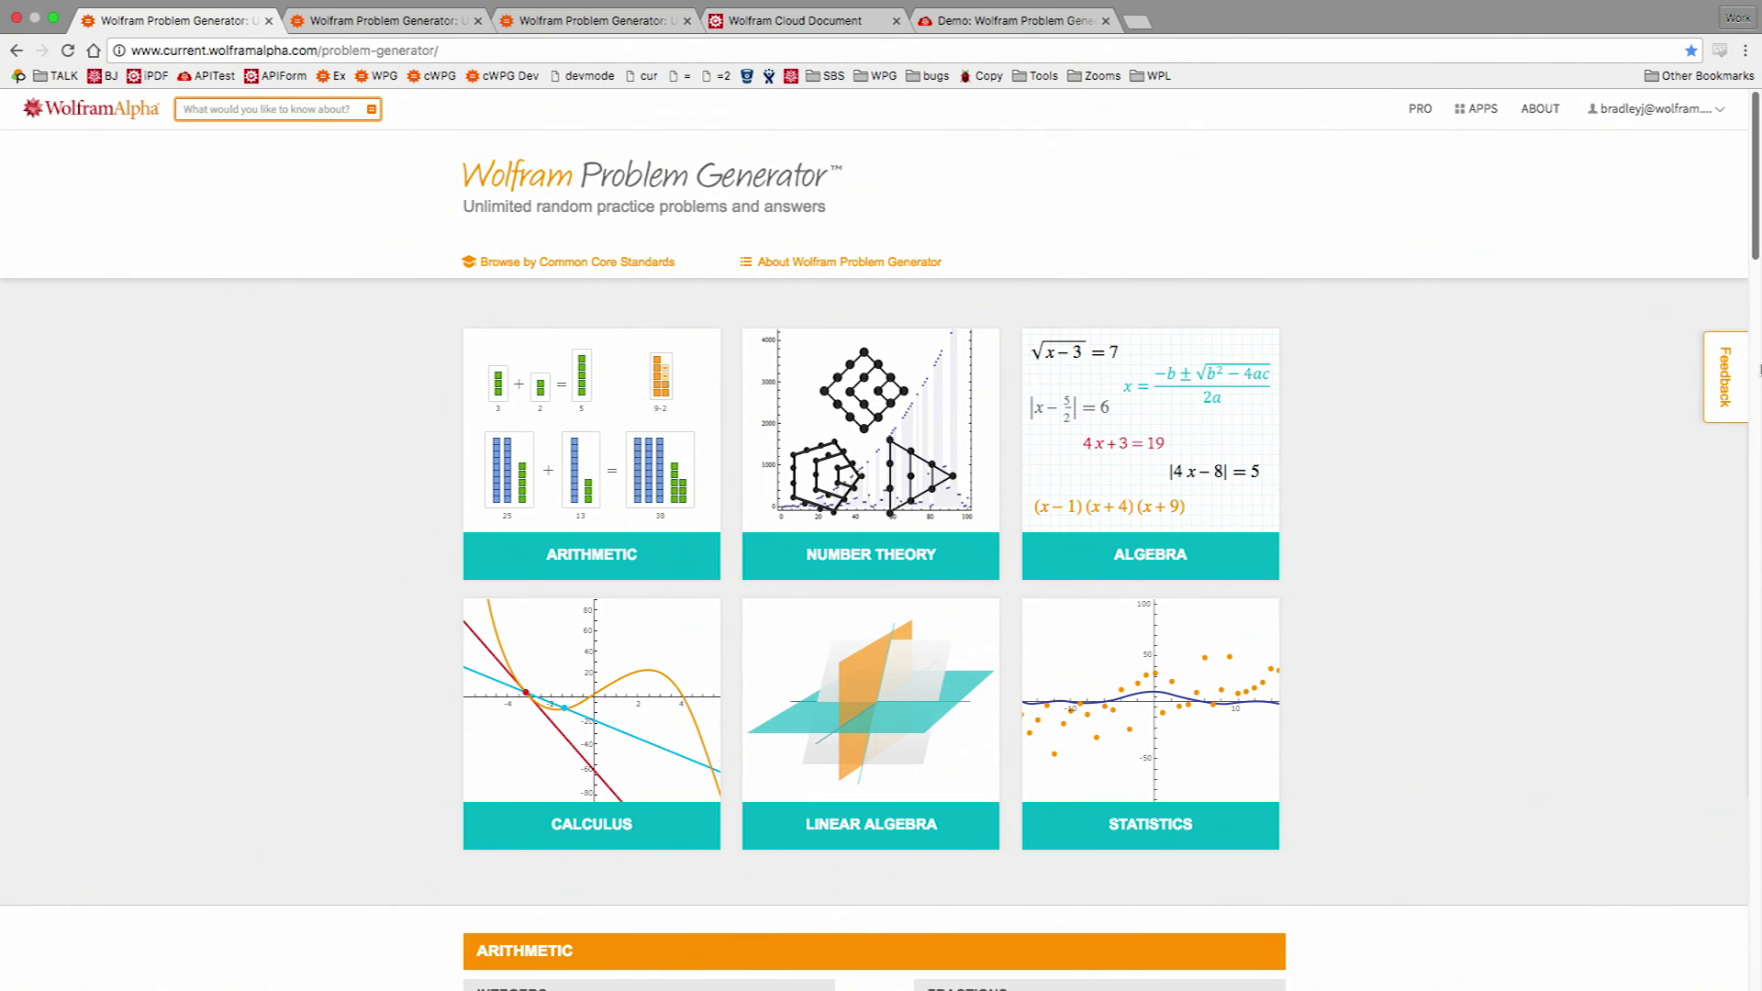
{"action": "left_click", "coordinate": [1737, 377]}
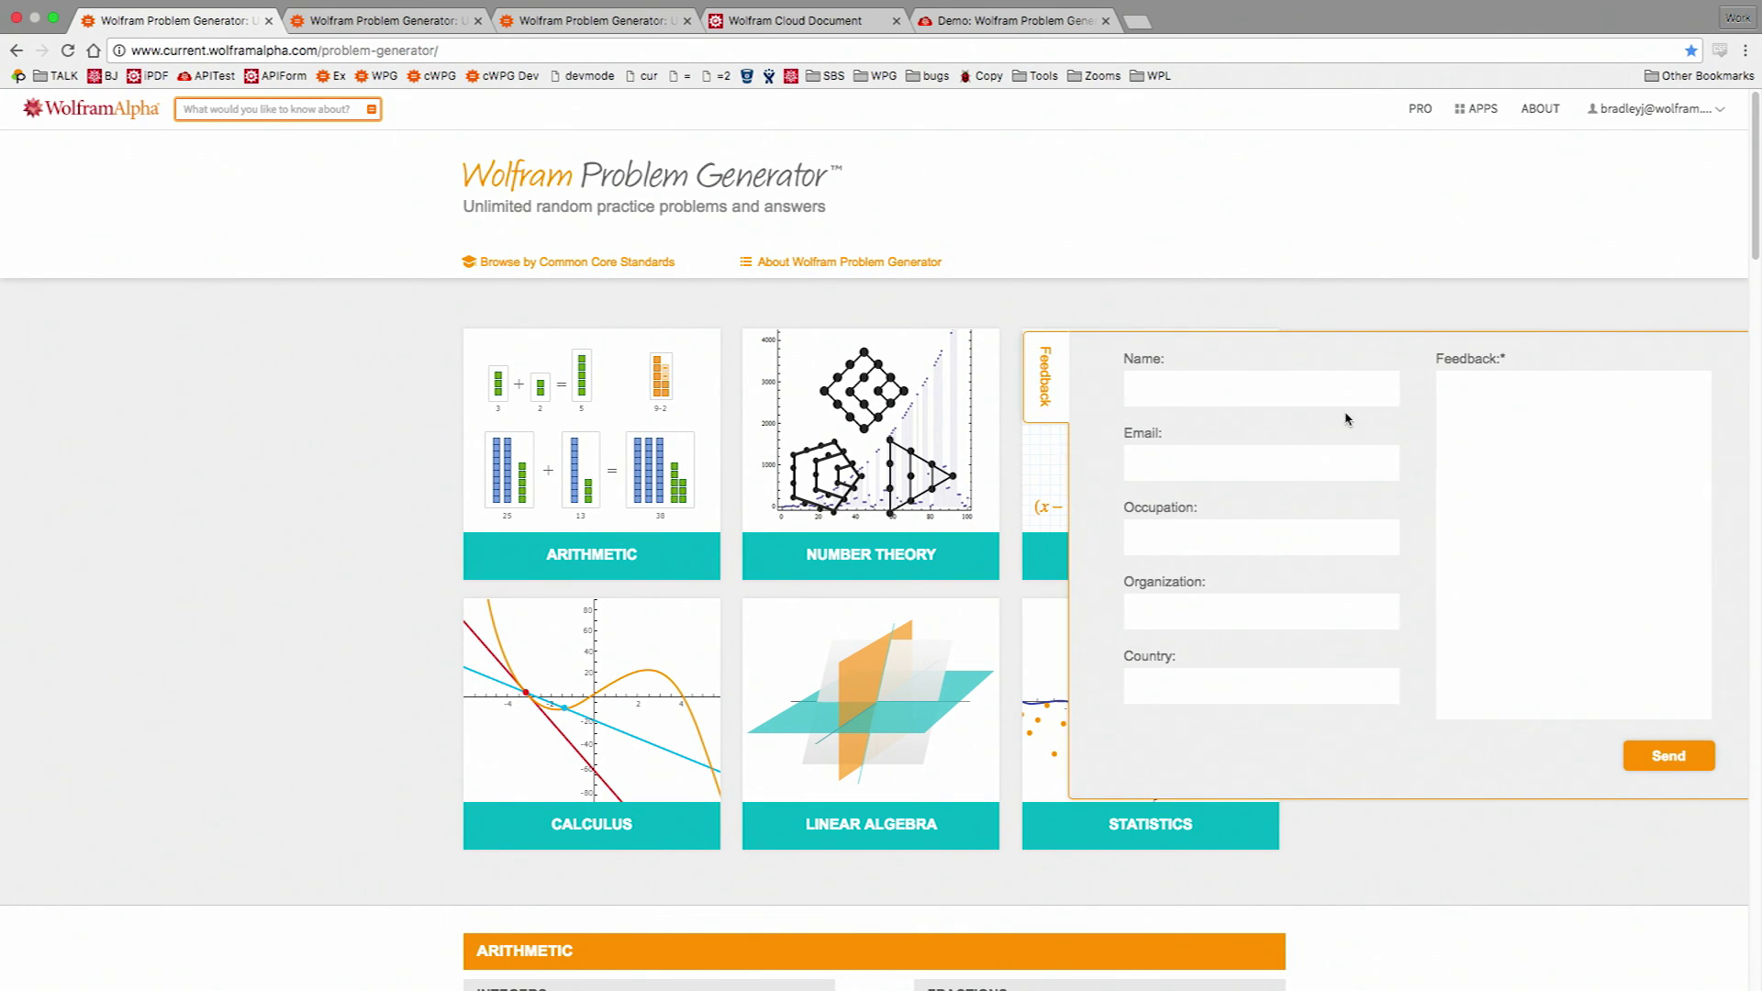